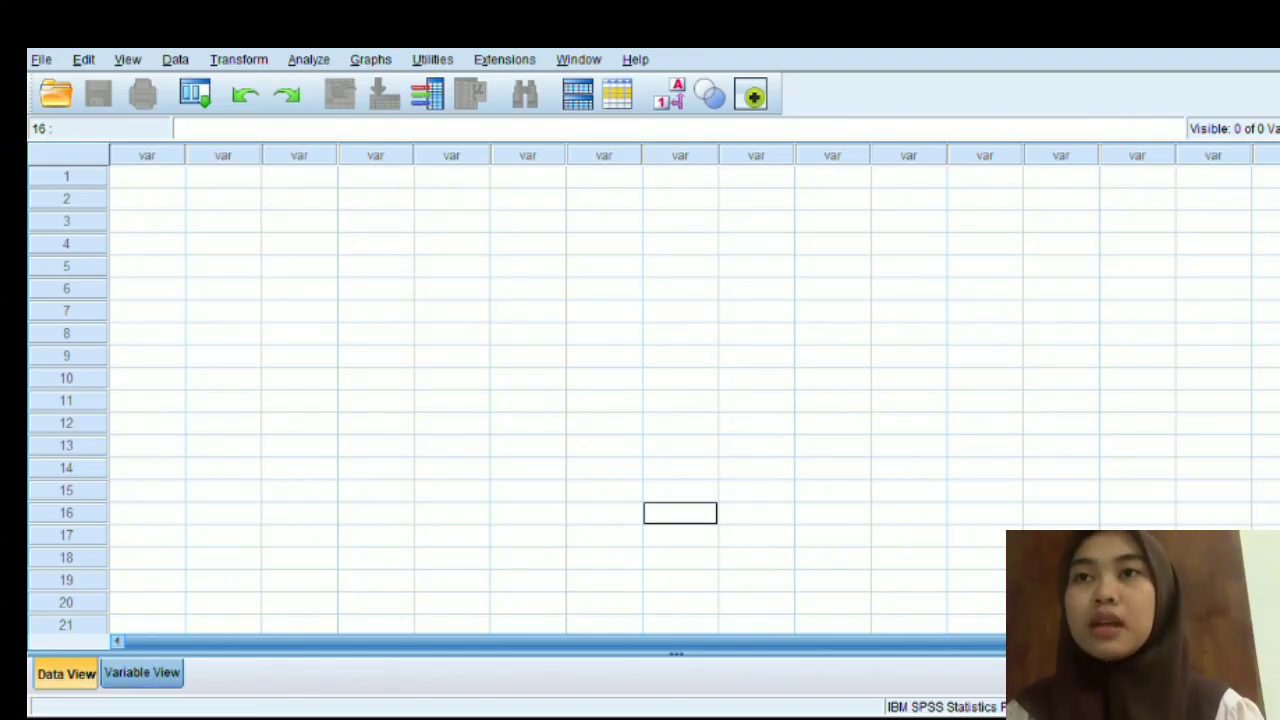
- Define the first variable as PreEks with the label "Pre-Test Eksperimen"
click(141, 672)
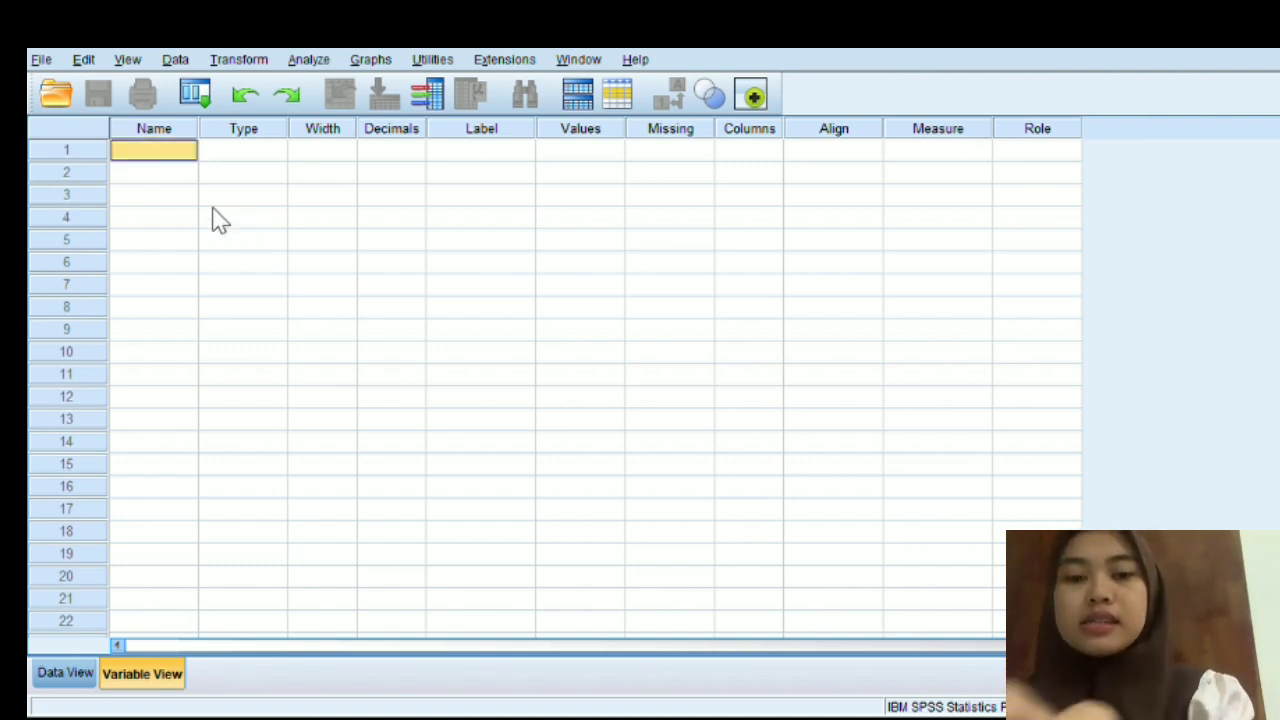
click(154, 150)
text(PreEks)
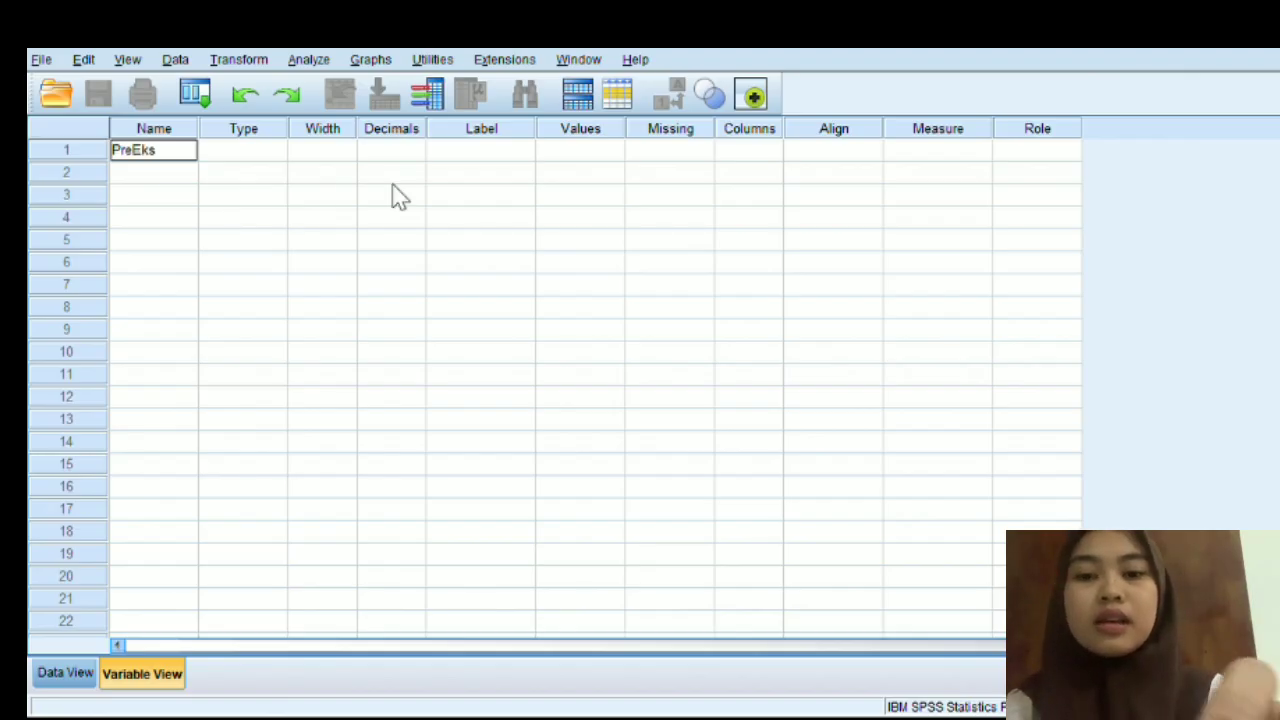
click(480, 150)
click(482, 150)
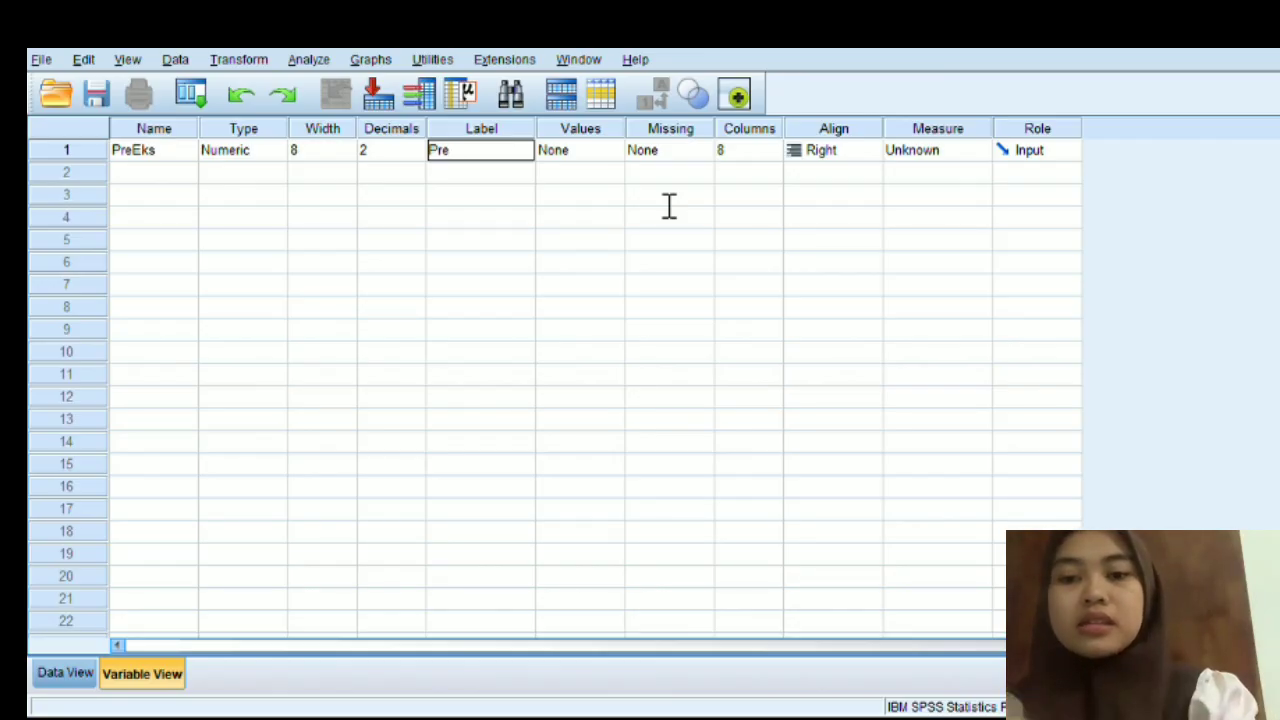
text(Pre-Test Ek)
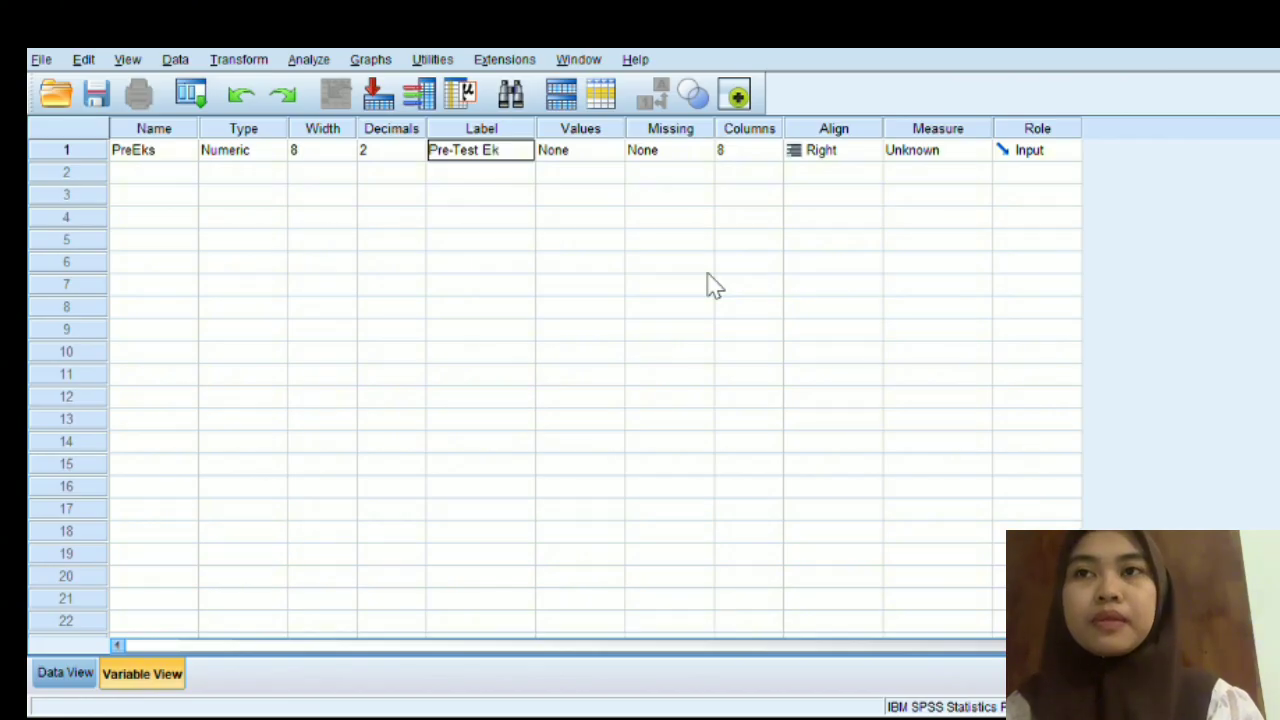
text(sperimen)
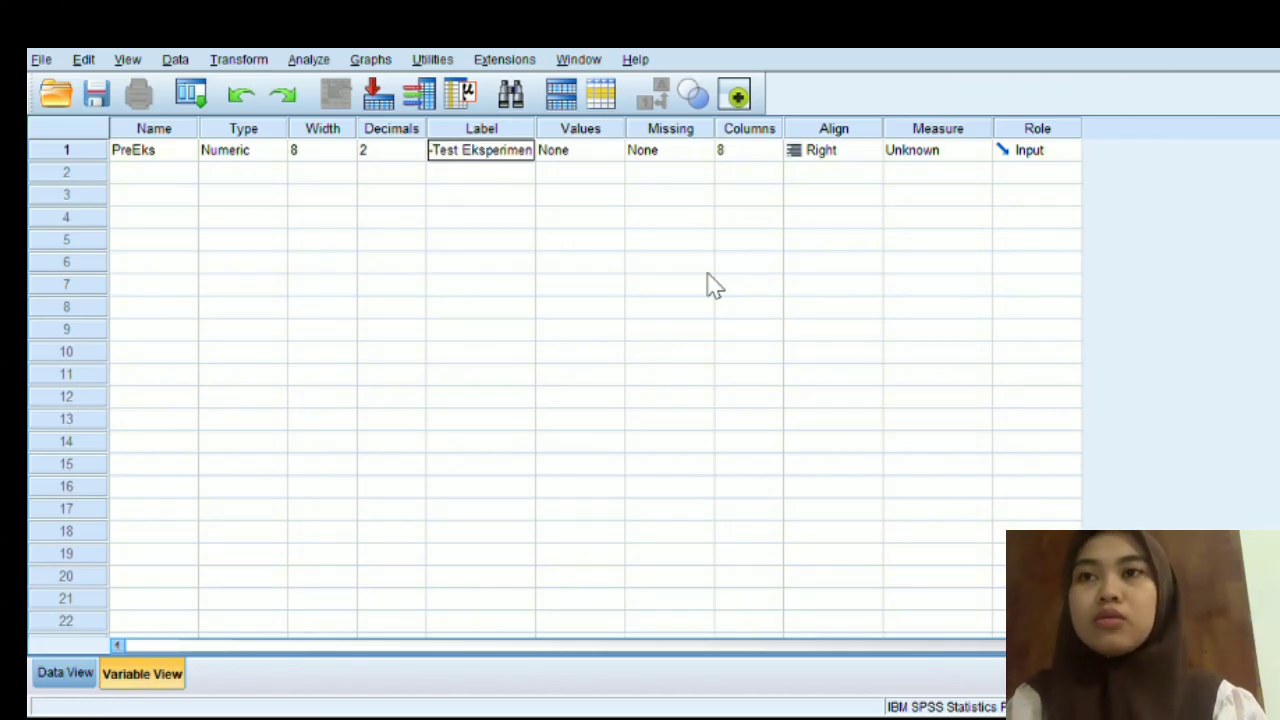
key(Return)
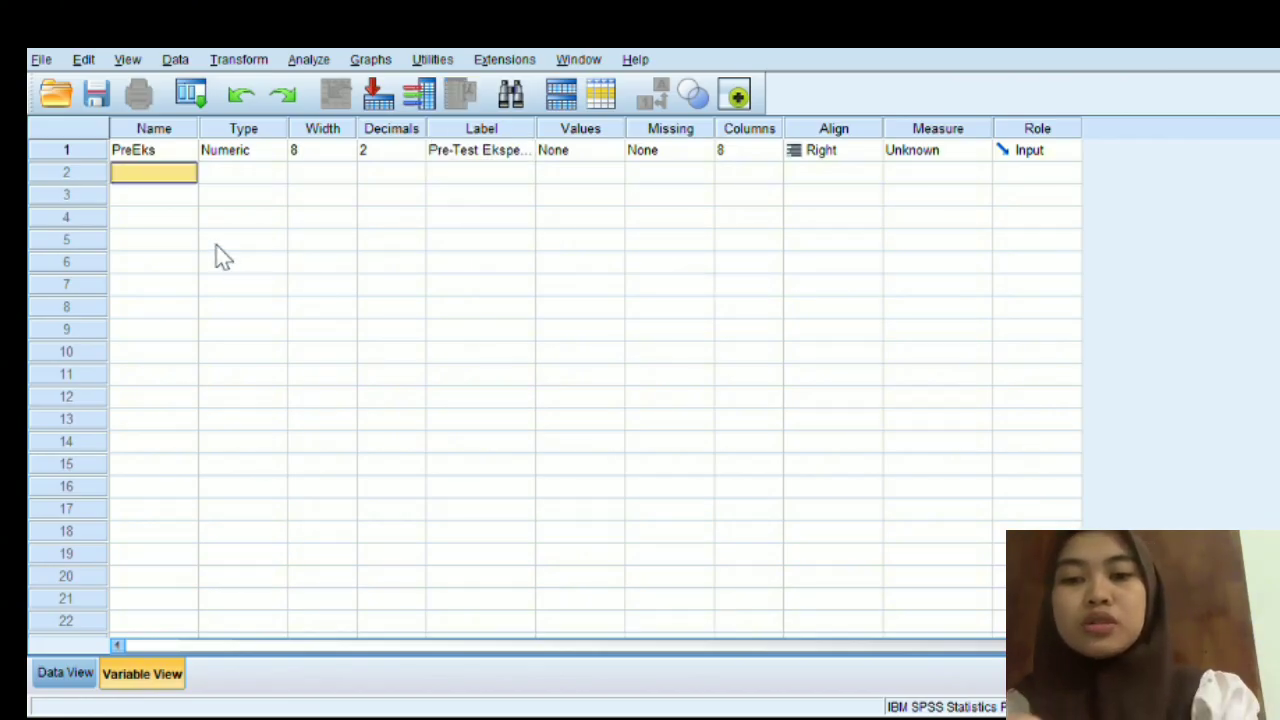
- Define the second variable as PostEks with the label "Post-Test Eksperimen"
double_click(154, 172)
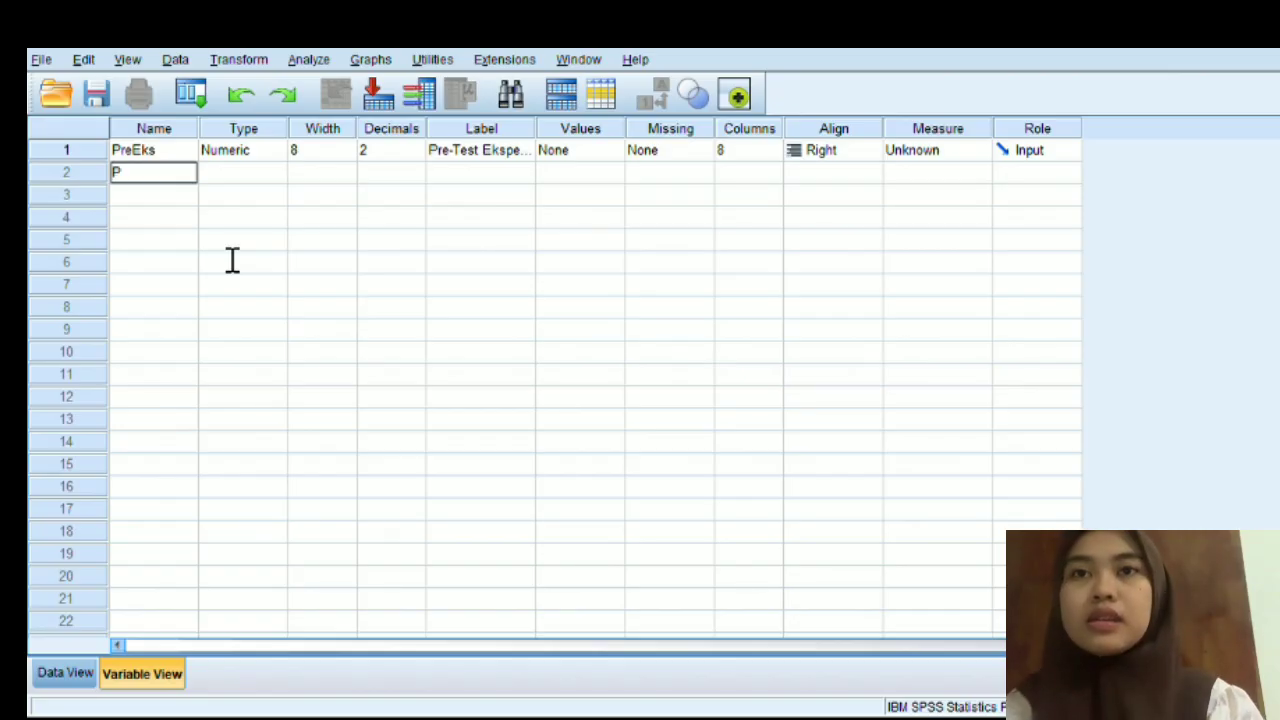
text(PostE)
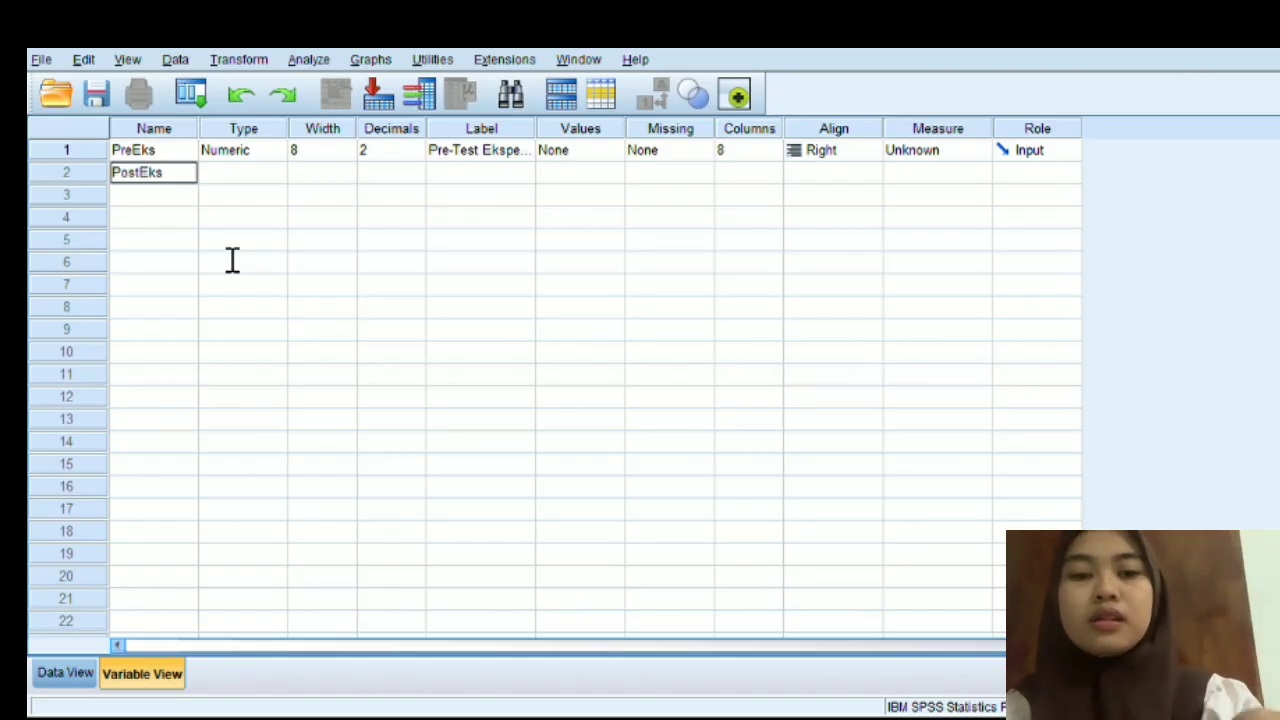
text(ks)
click(480, 172)
double_click(480, 172)
text(Post)
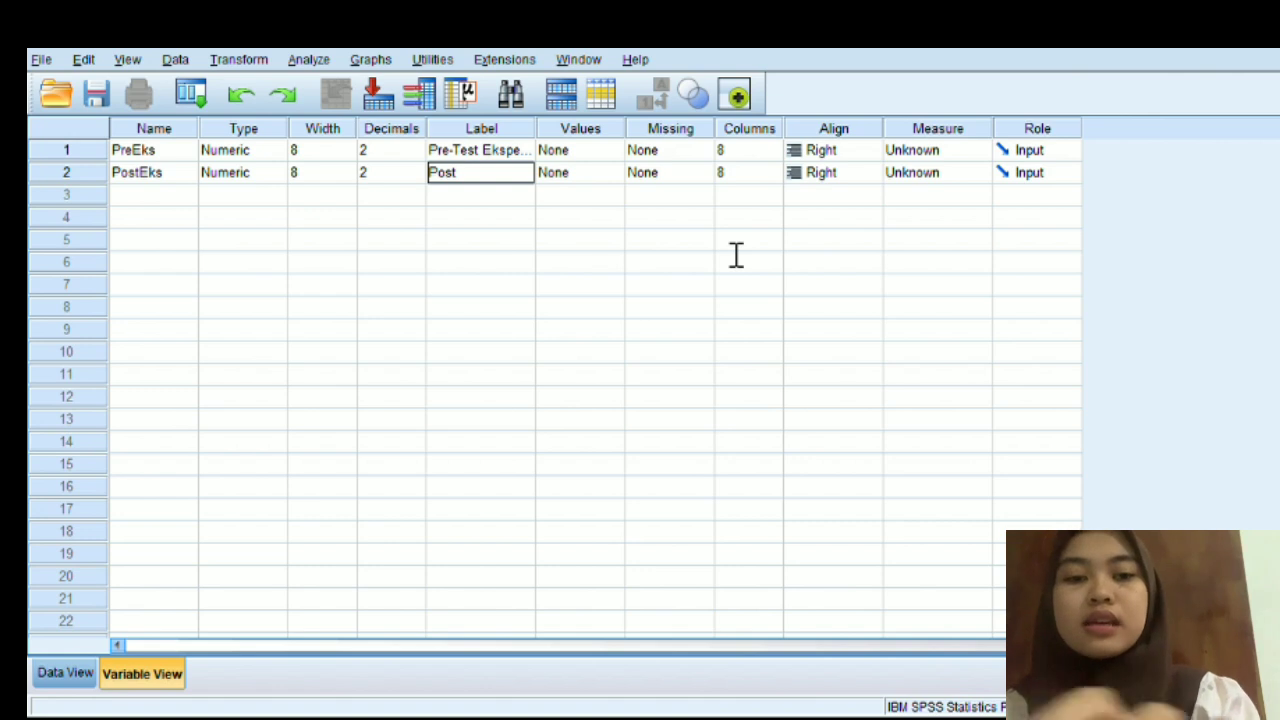
text(-Test Ekspe)
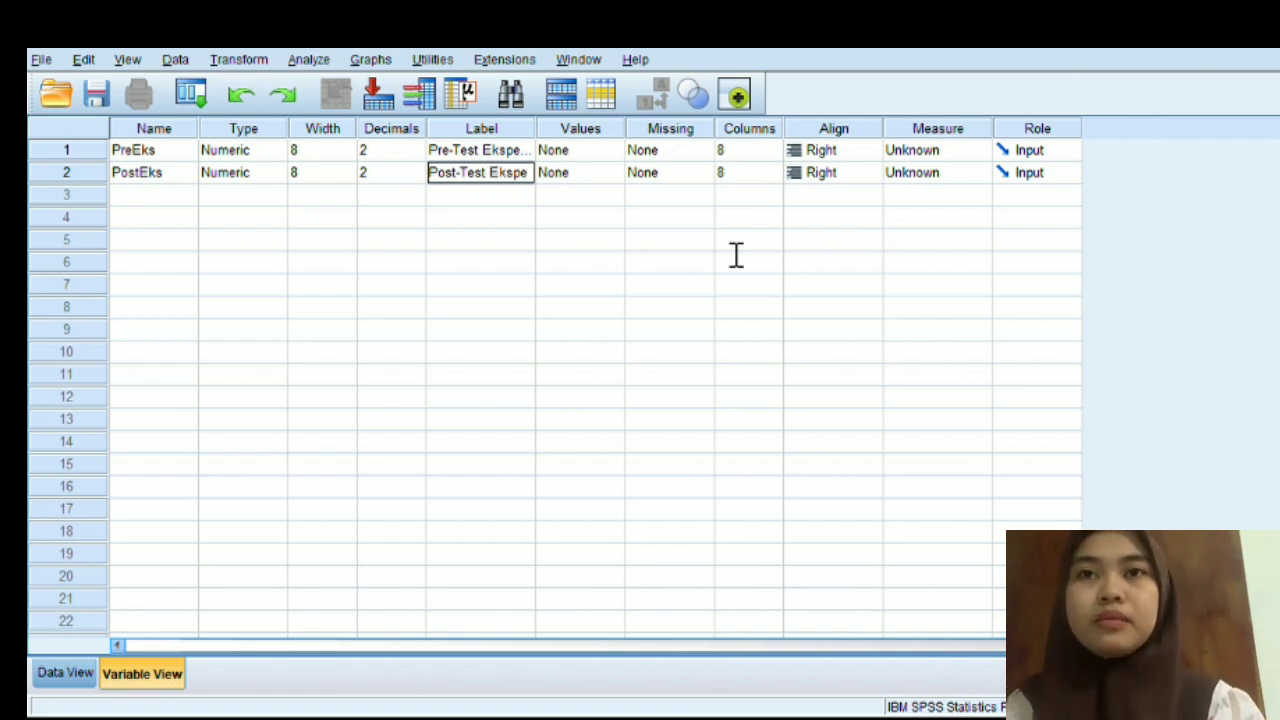
text(rimen)
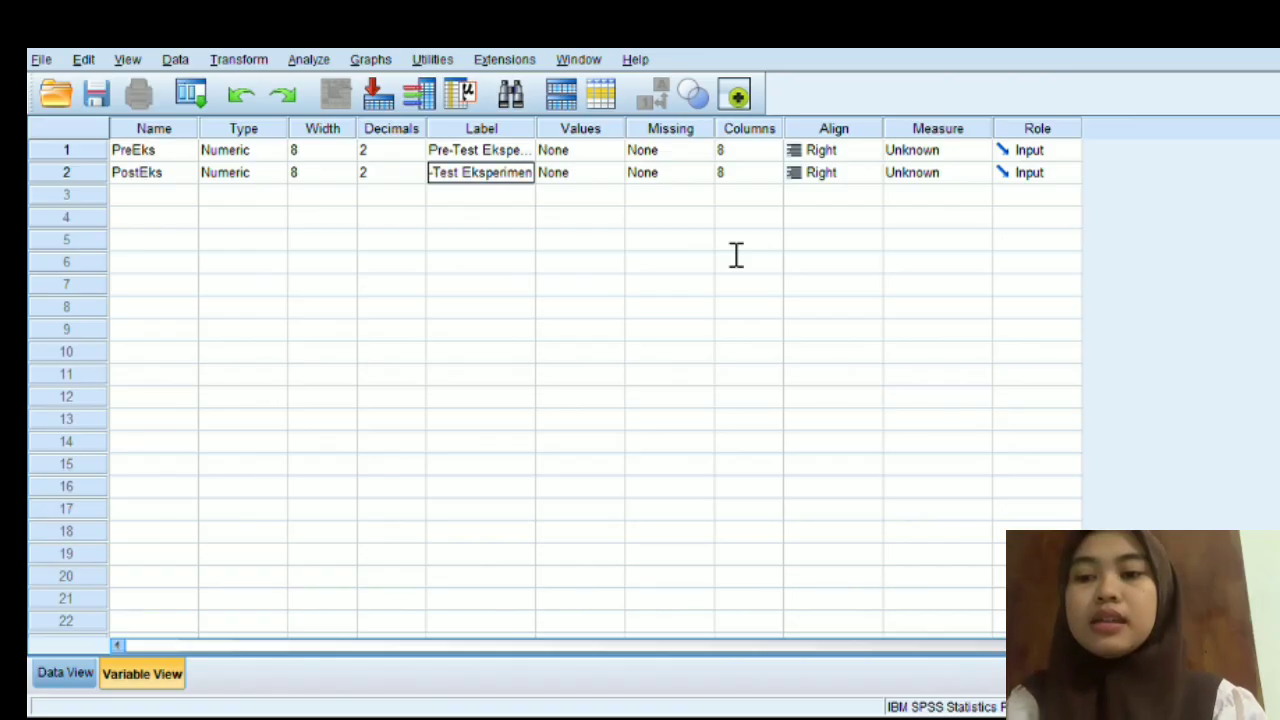
key(Return)
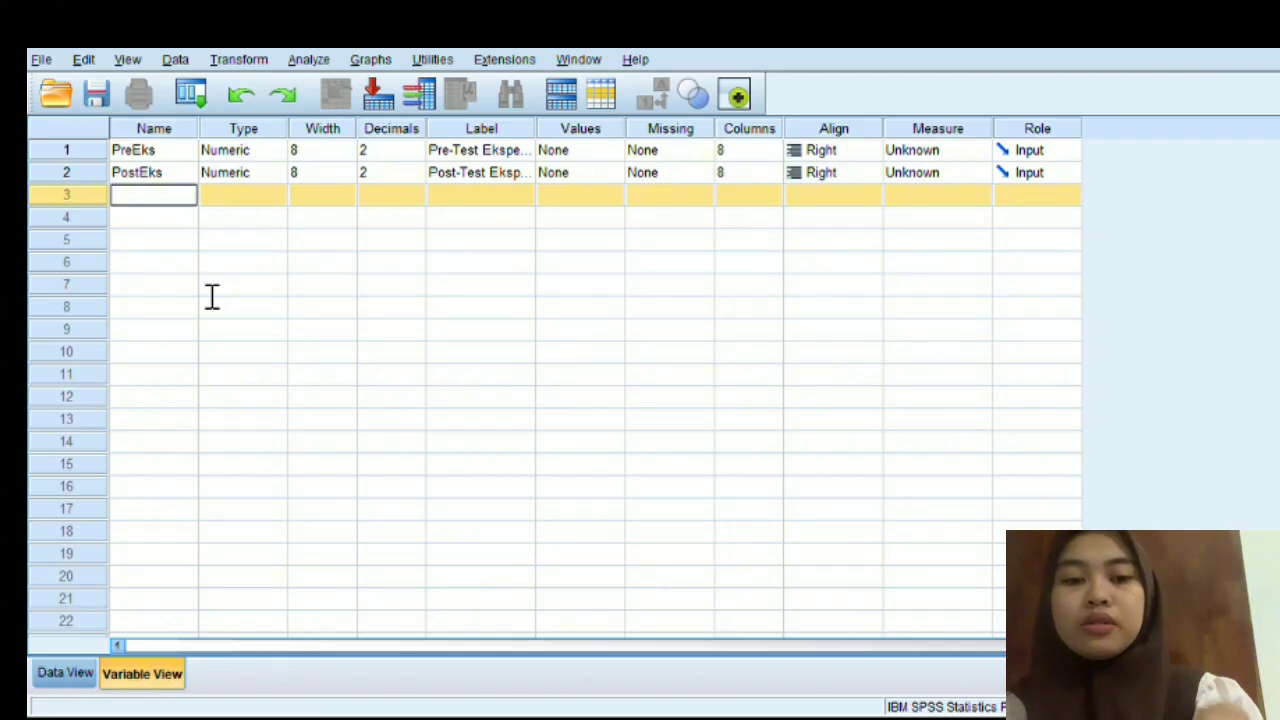
- Define the third variable as PreKon with the label "Pte-Test Kontrol"
text(Pre)
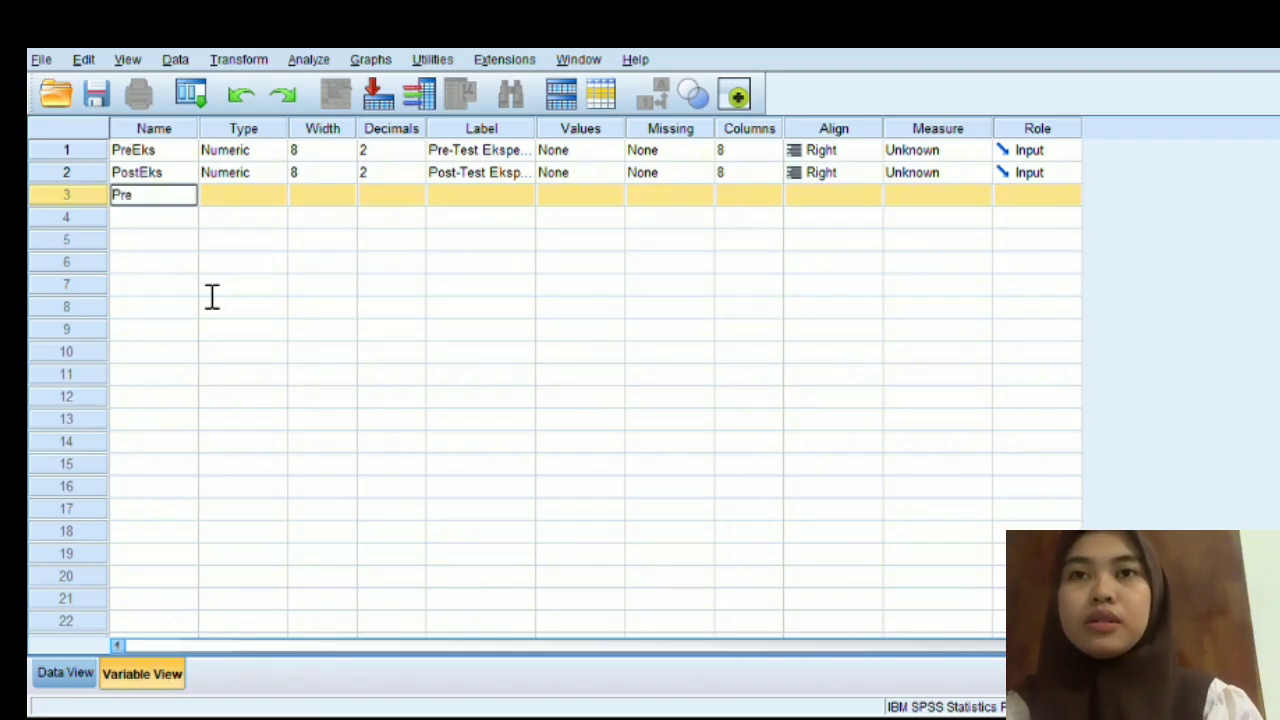
text(Kon)
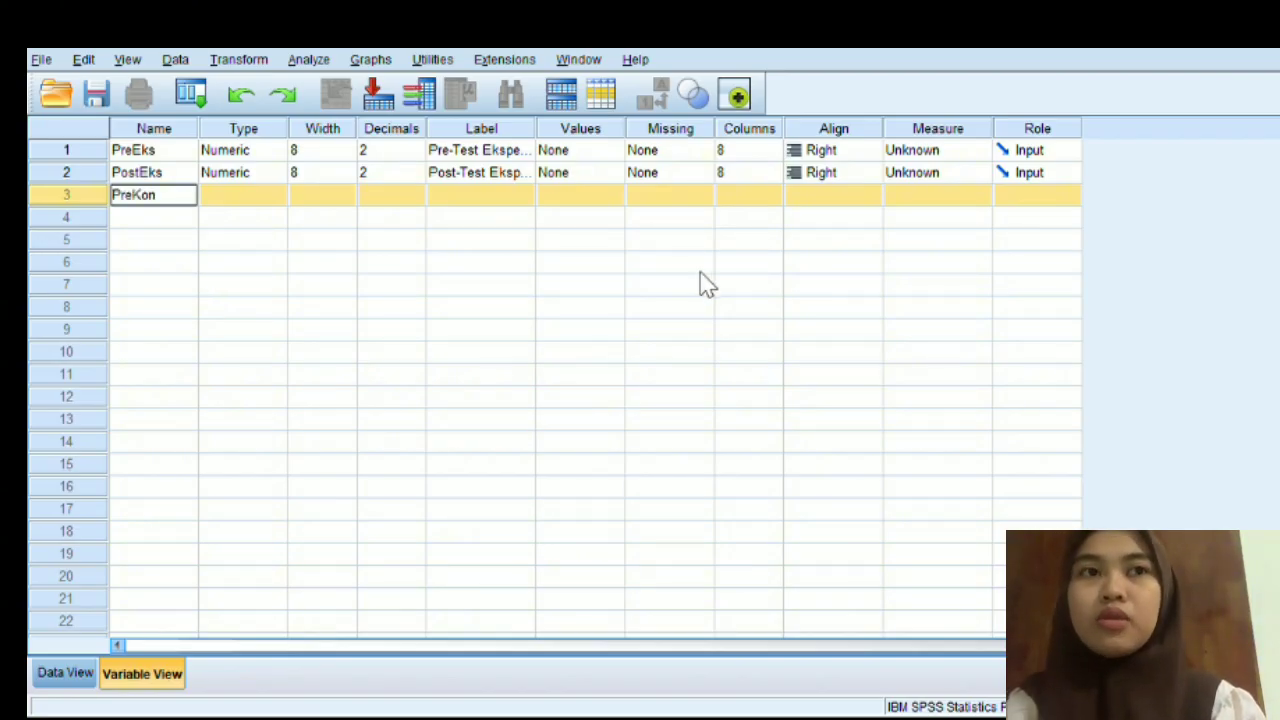
key(Tab)
key(Tab)
key(Tab)
key(Tab)
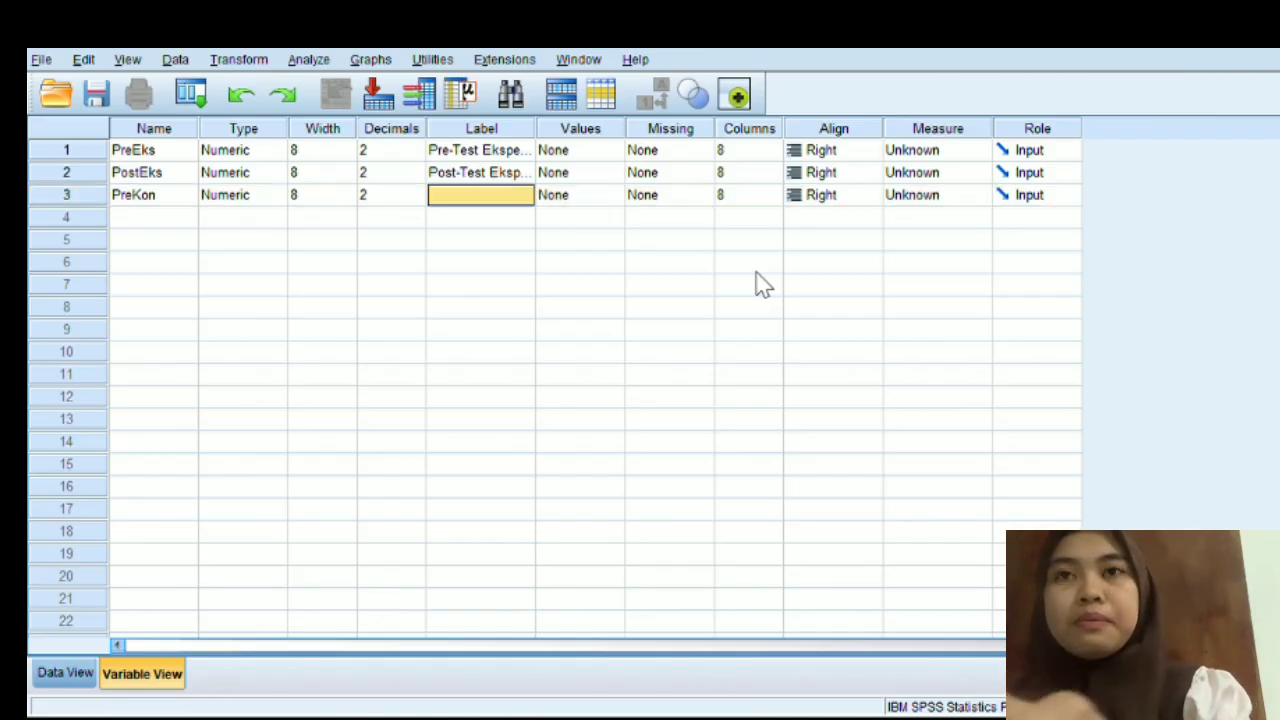
text(P)
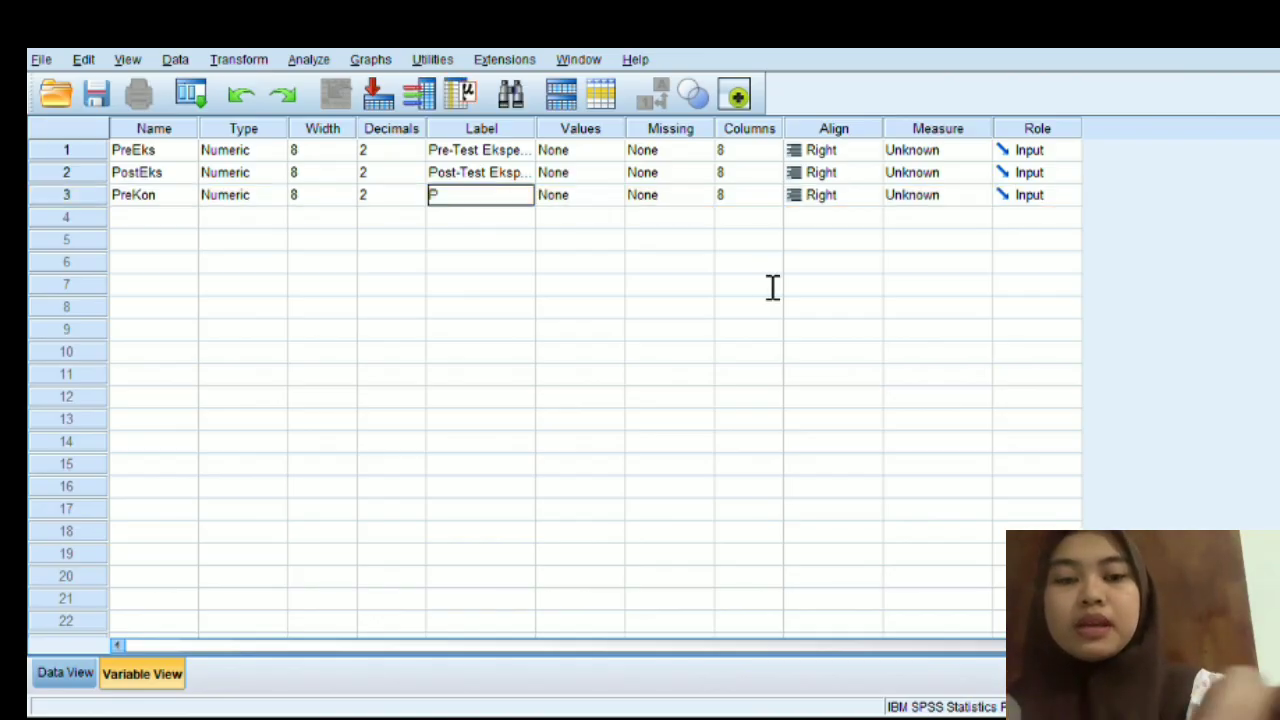
text(te)
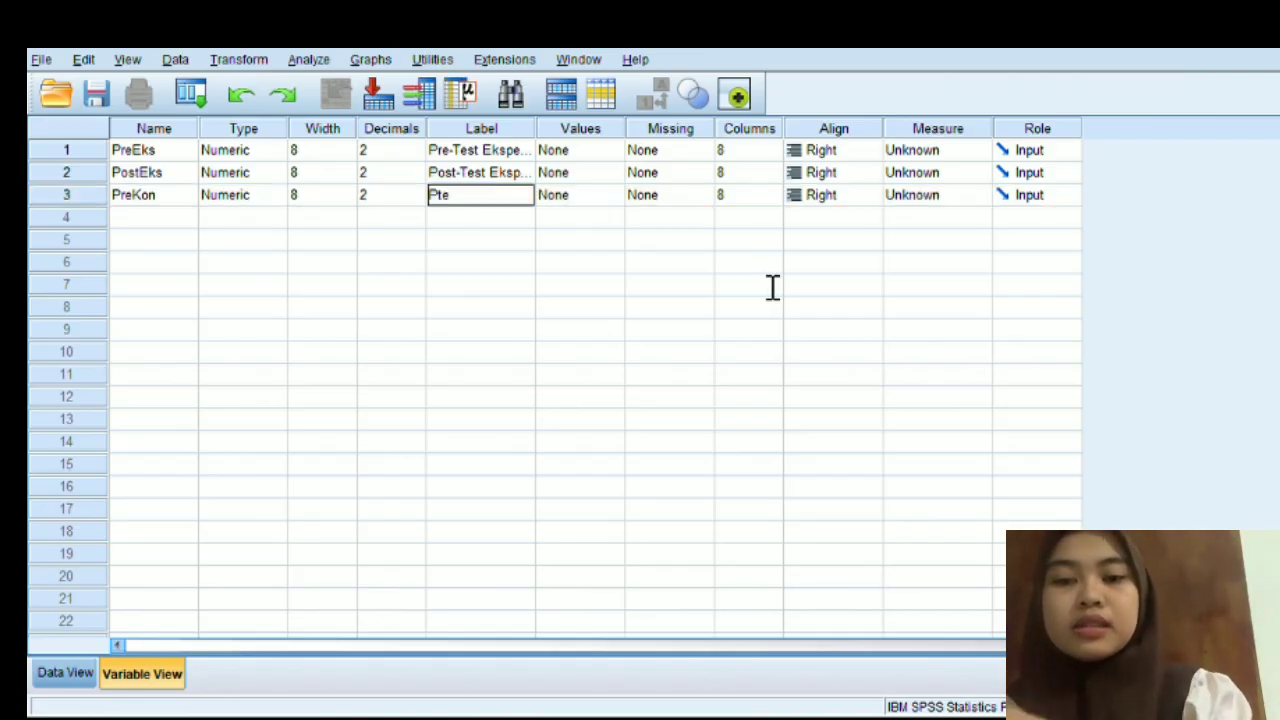
text(-Te)
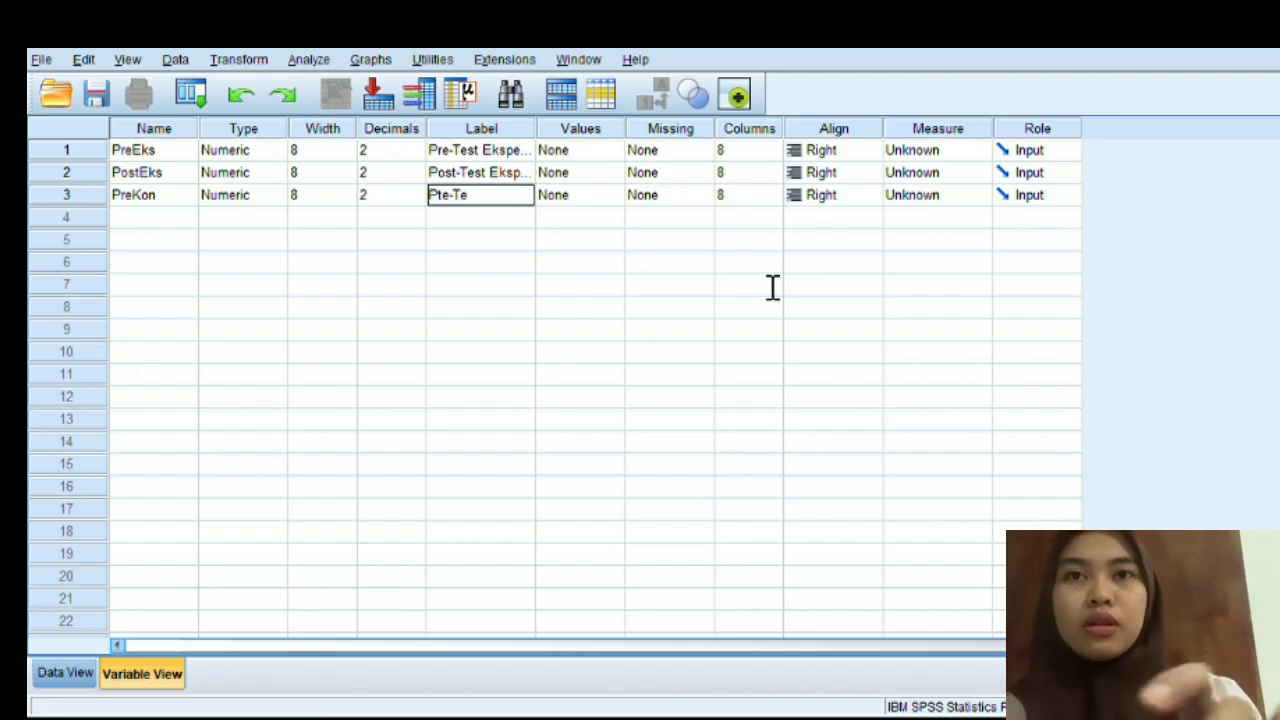
text(st Kontrol)
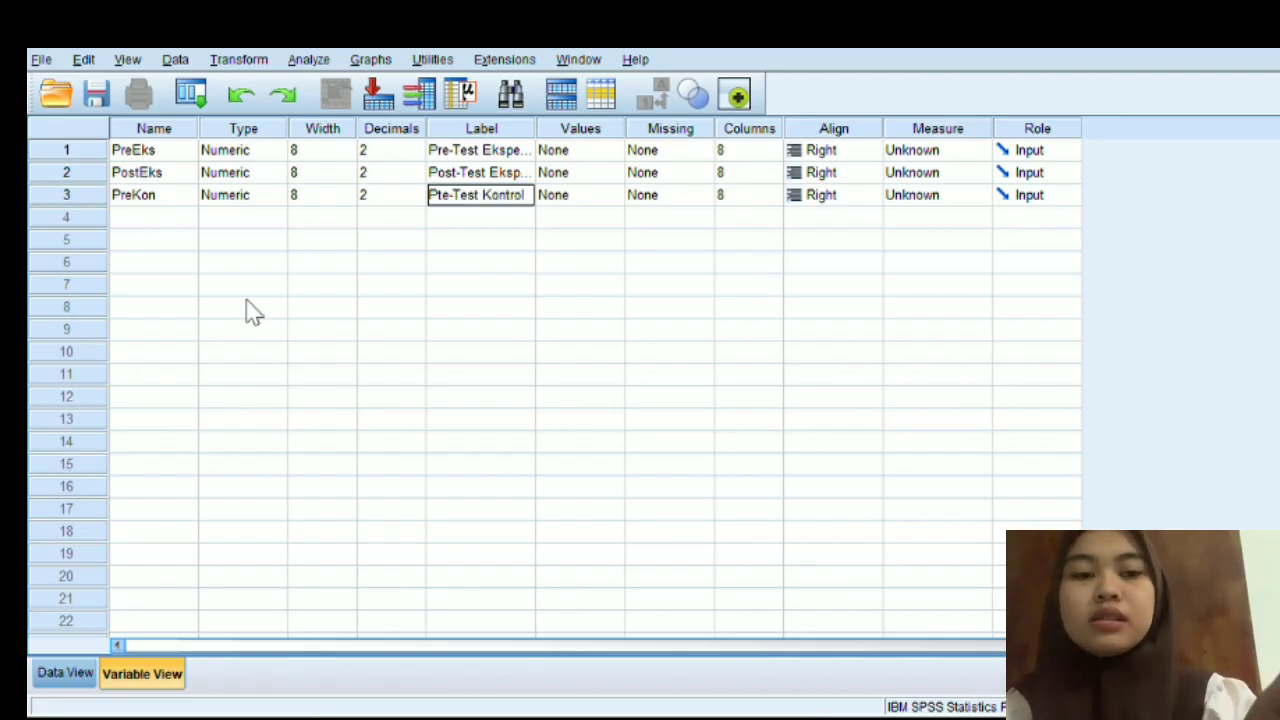
- Add a fourth variable named PostKon directly below PreKon
click(171, 241)
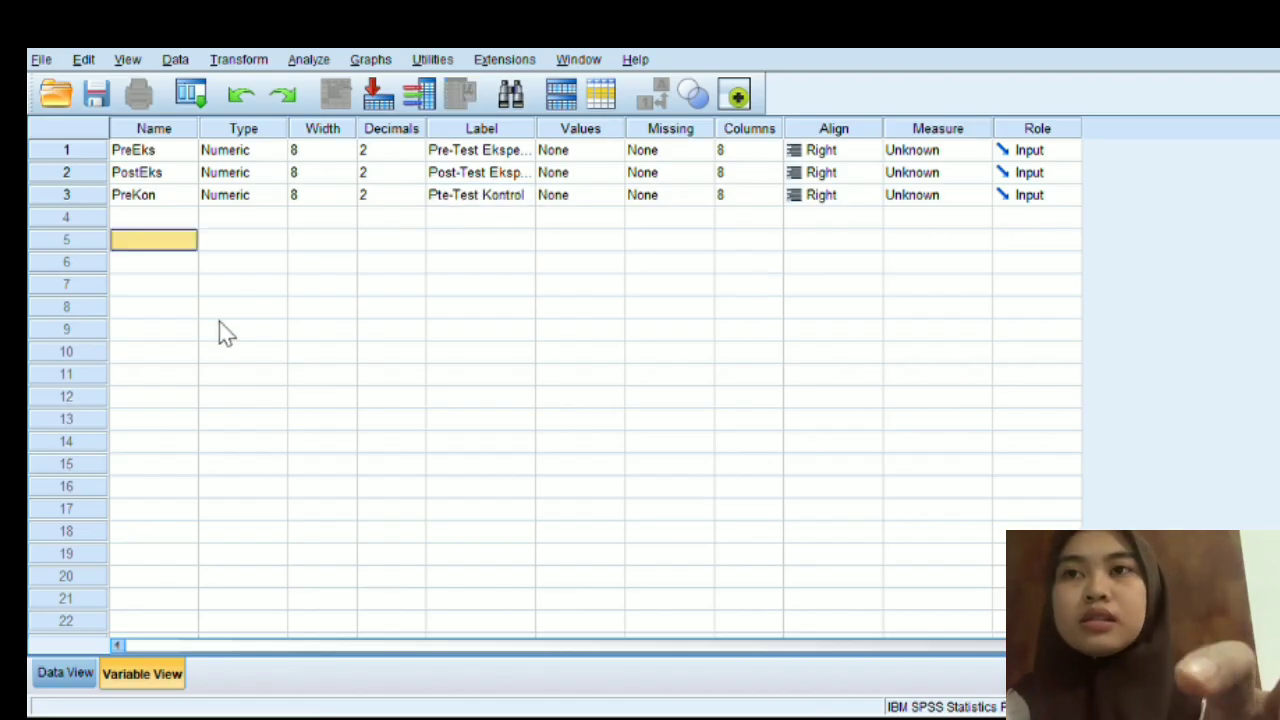
key(Up)
text(P)
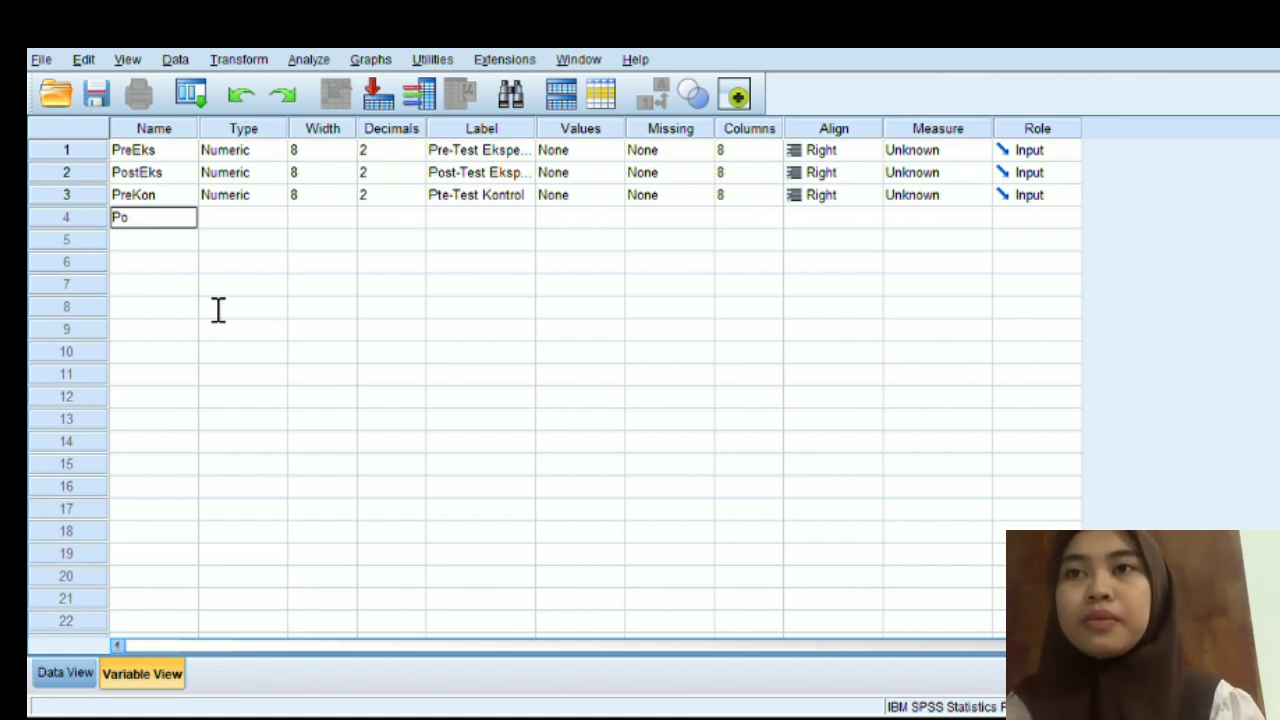
text(ostKon)
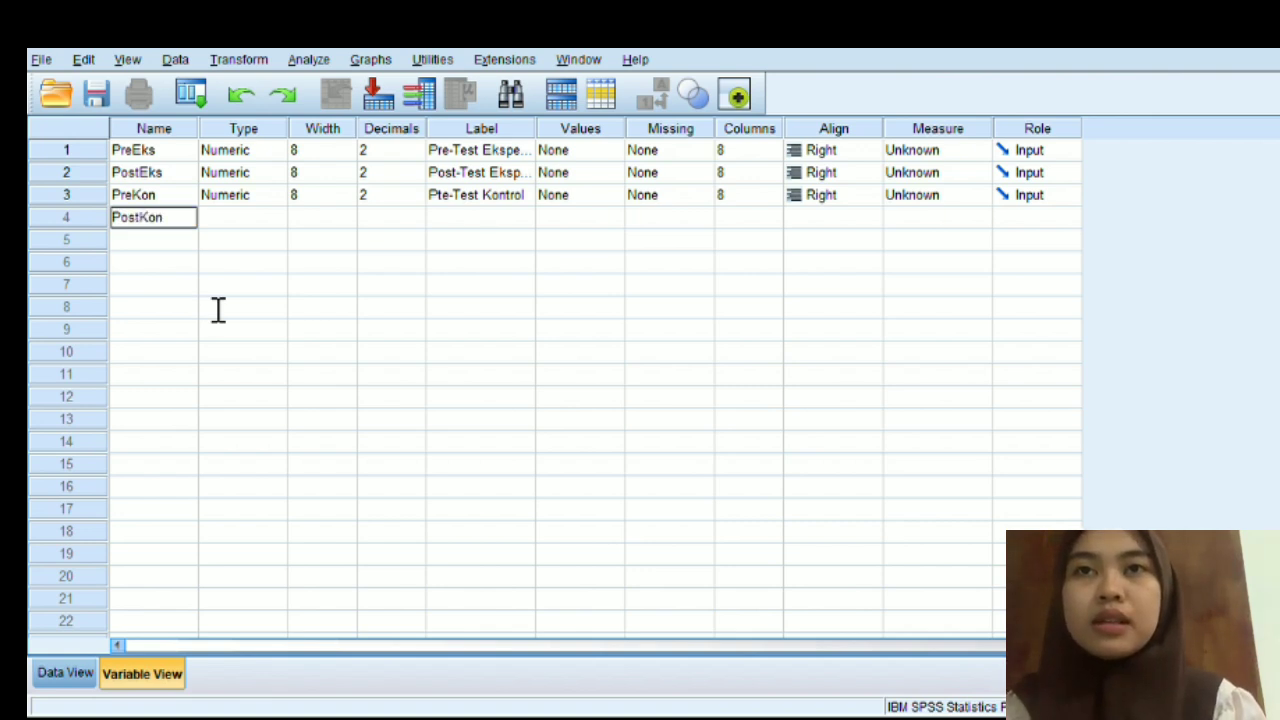
key(Tab)
key(Tab)
key(Tab)
key(Tab)
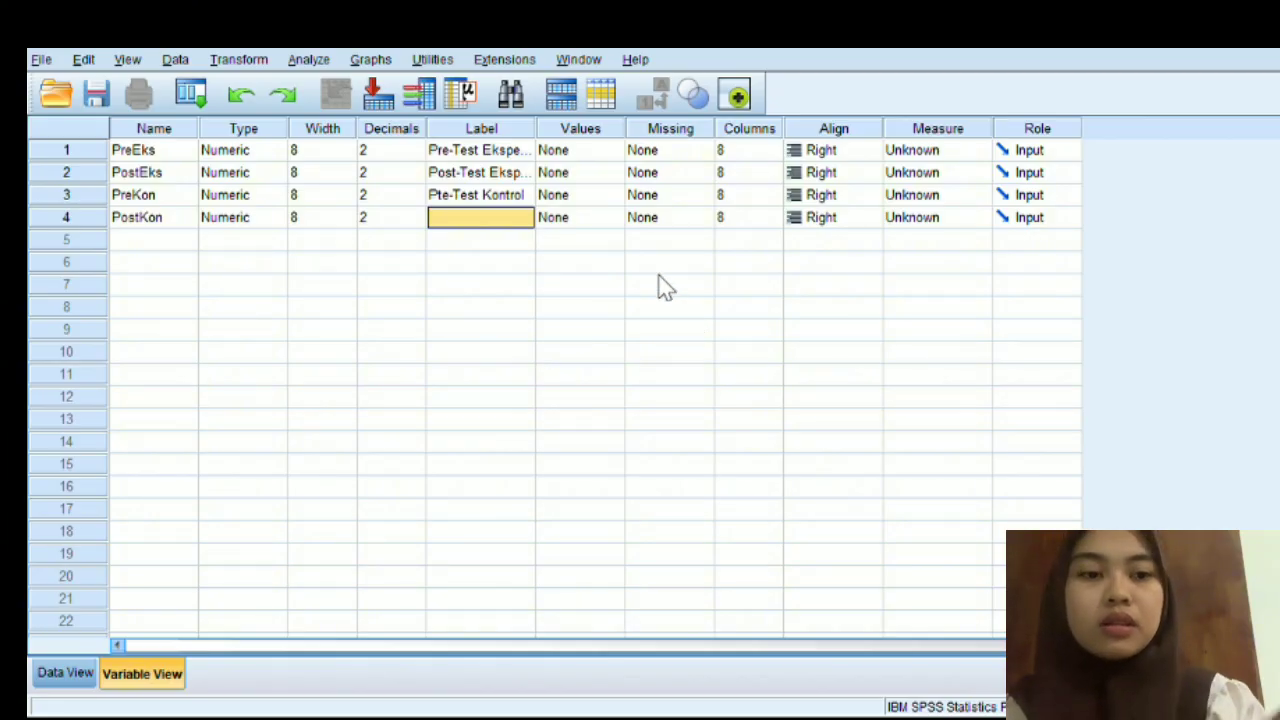
- Correct the misspelled label of the PreKon variable to "Pre-Test Kontrol"
key(Up)
key(F2)
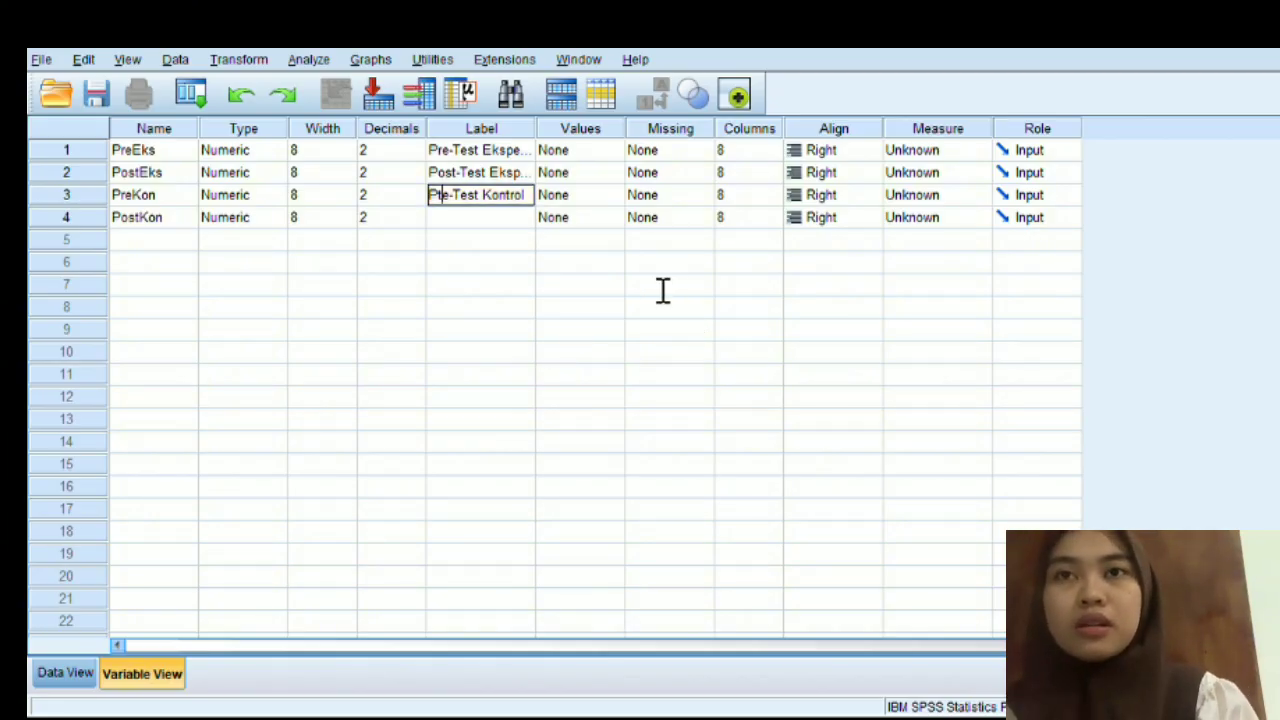
key(BackSpace)
text(r)
key(BackSpace)
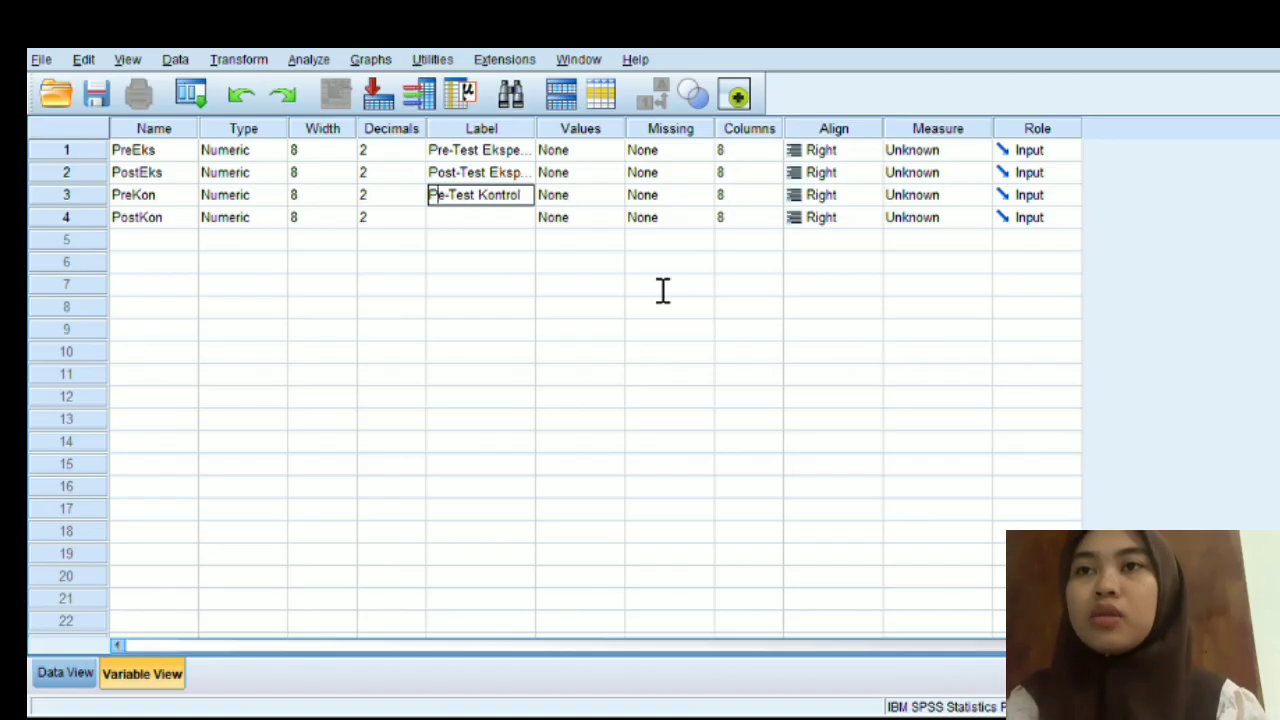
text(r)
key(Return)
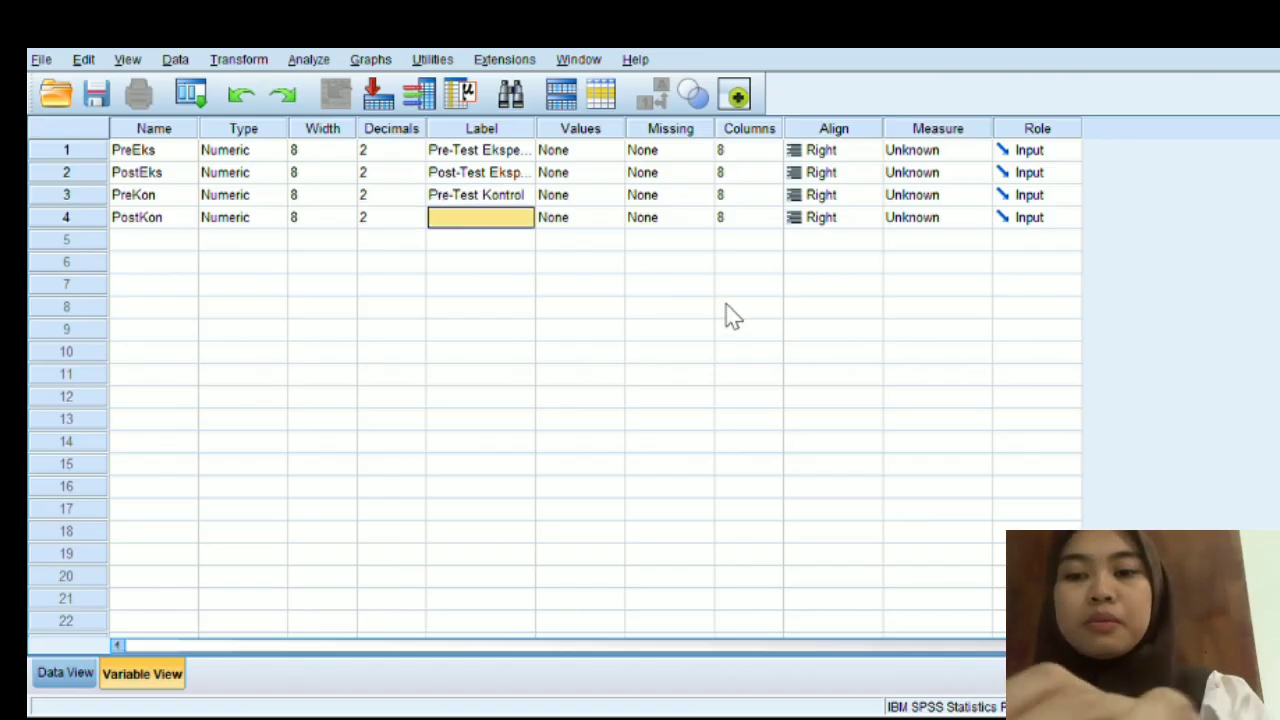
- Give the PostKon variable the label "Post-Test Kontrol"
key(F2)
text(P)
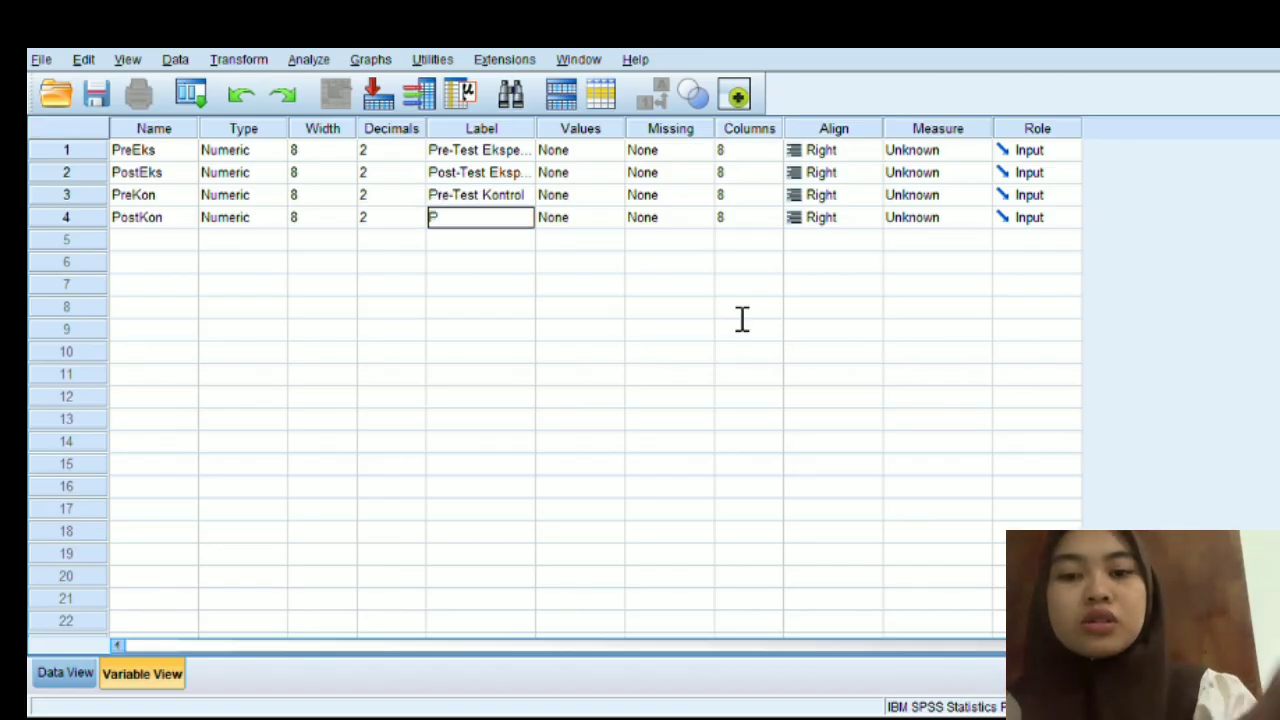
text(osy)
key(BackSpace)
text(t)
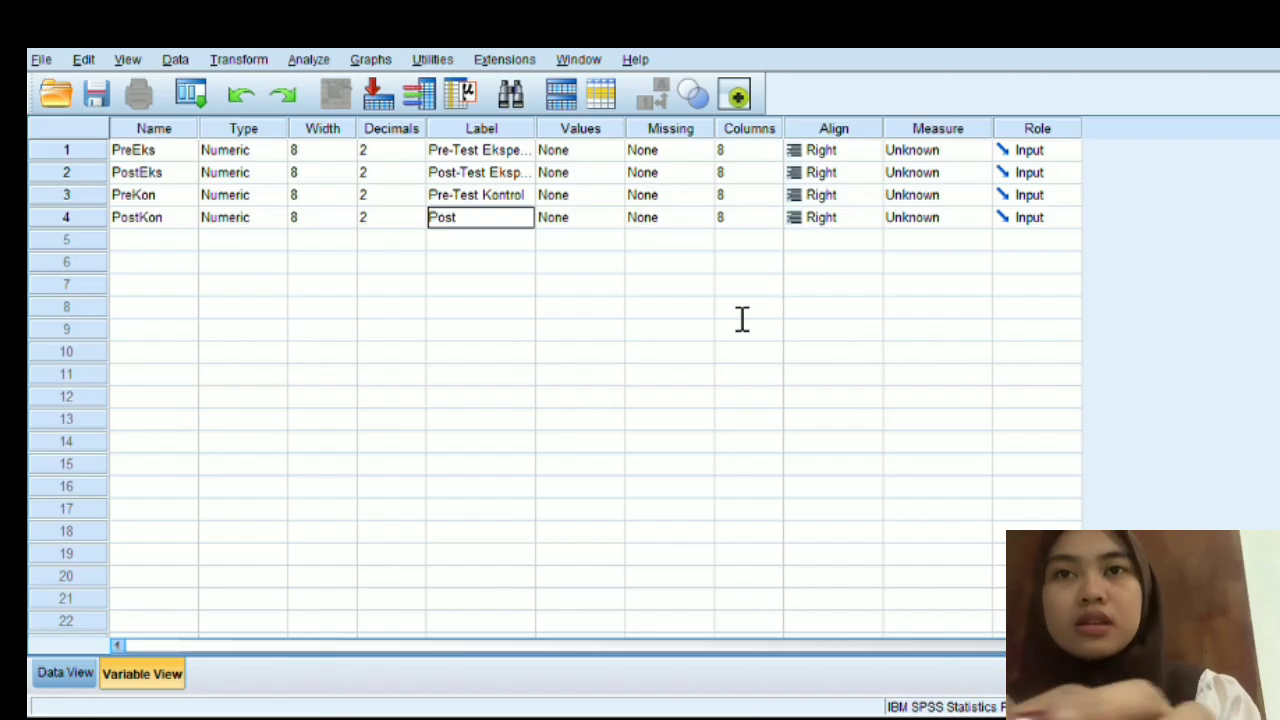
text(-Test)
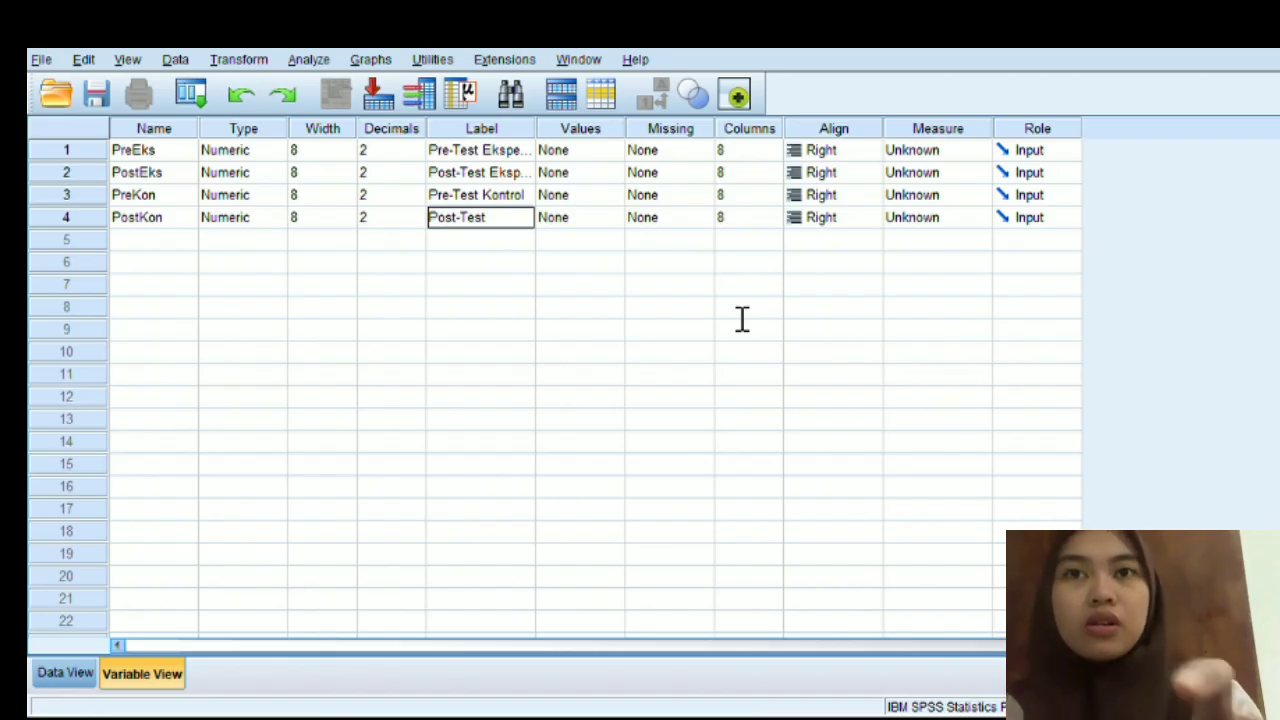
text( Kontrol)
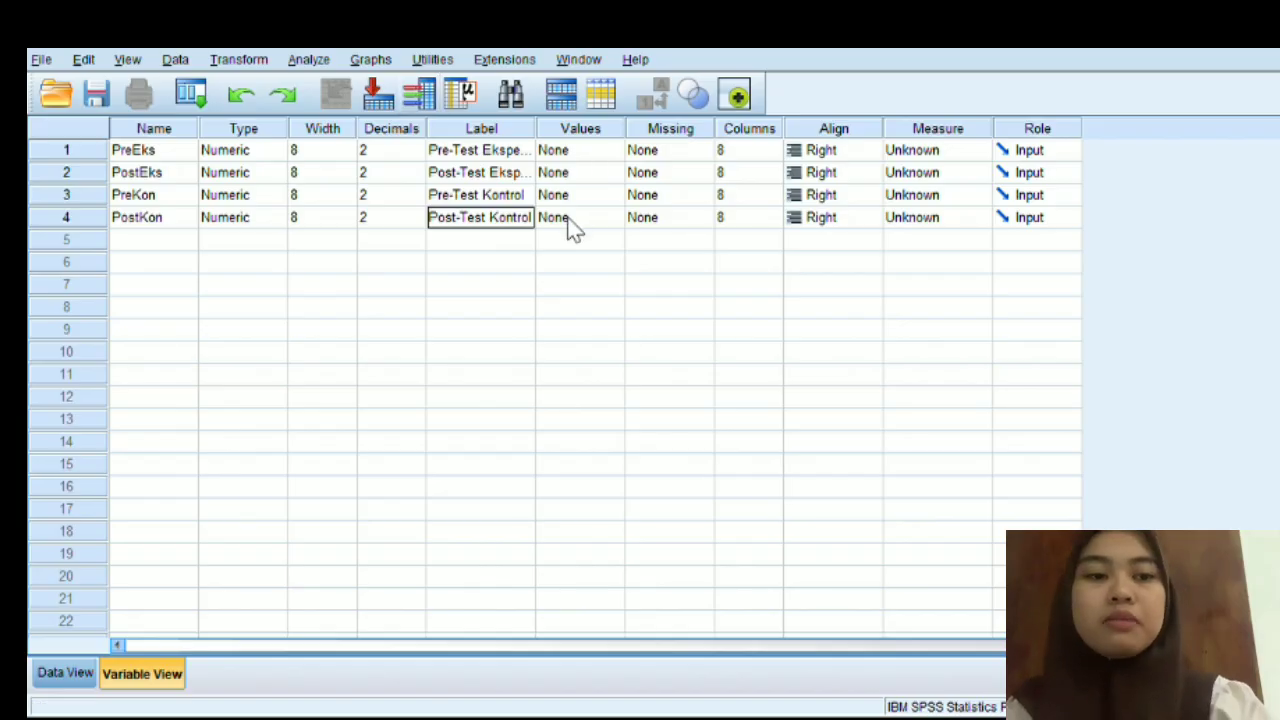
- Set the number of decimals to 0 for all four variables, PreEks, PostEks, PreKon and PostKon
click(387, 150)
click(387, 150)
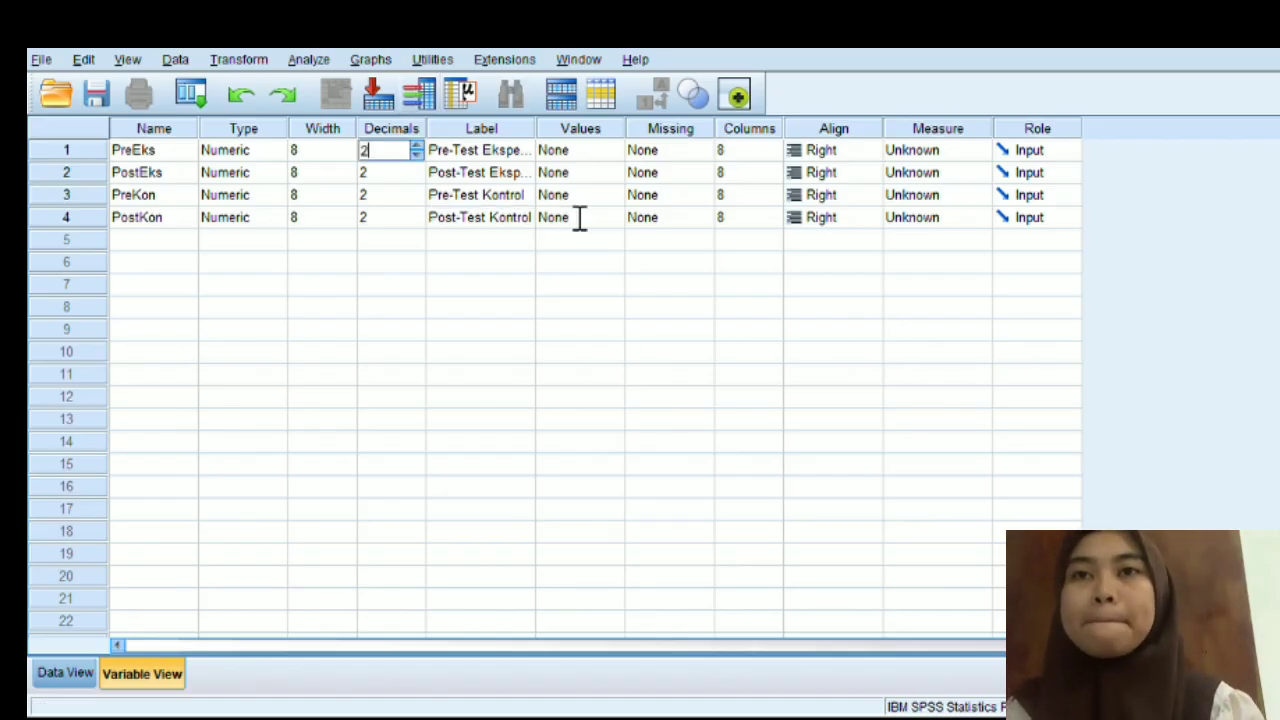
key(BackSpace)
text(0)
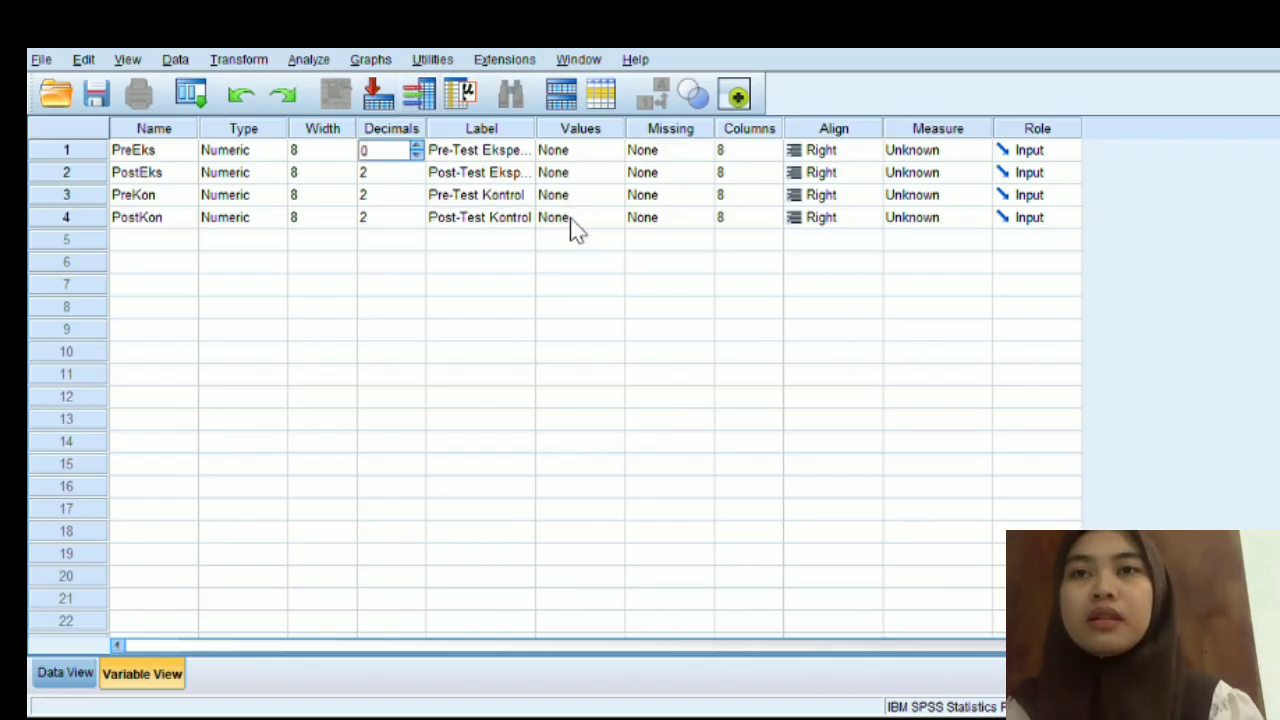
key(Return)
text(0)
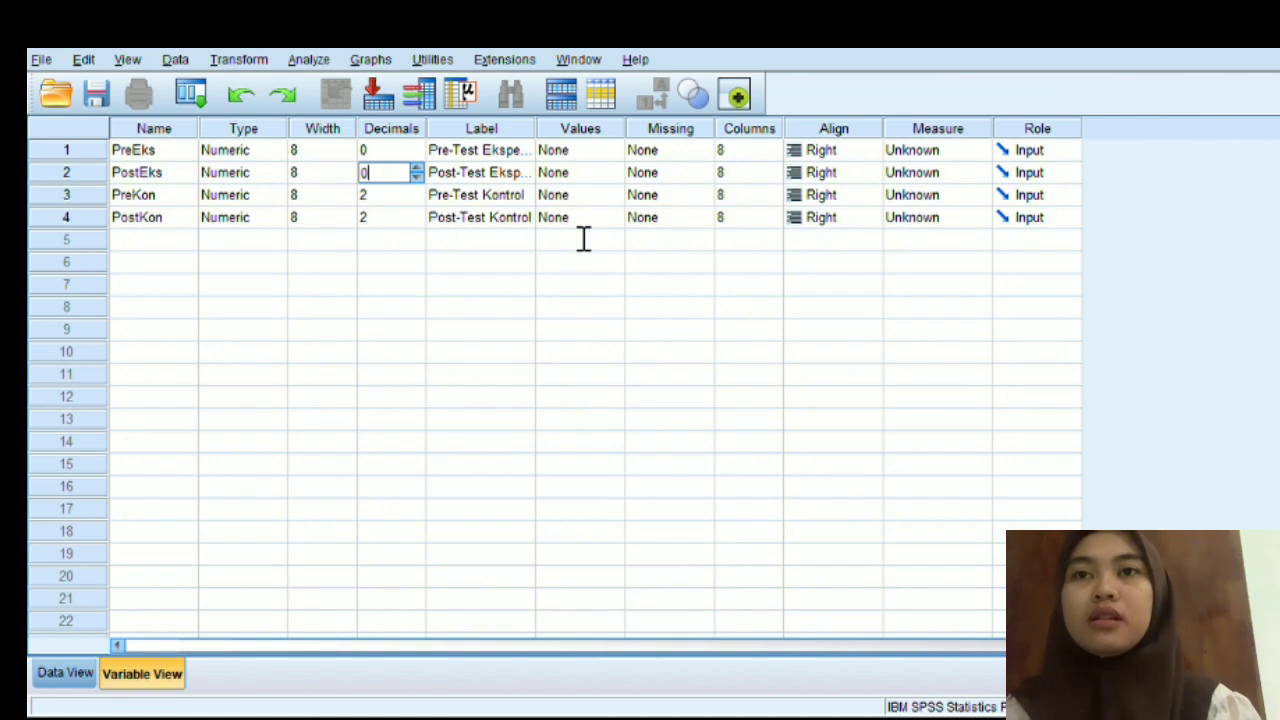
key(Return)
key(BackSpace)
text(0)
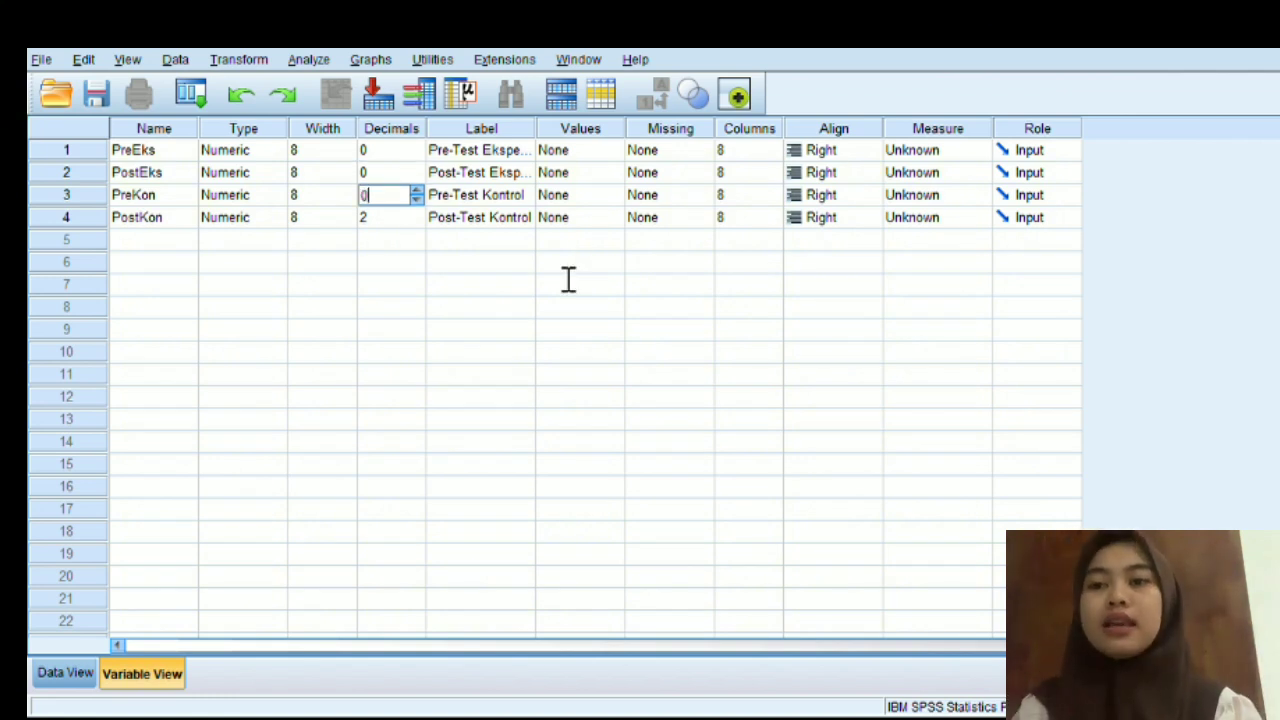
key(Return)
key(BackSpace)
text(0)
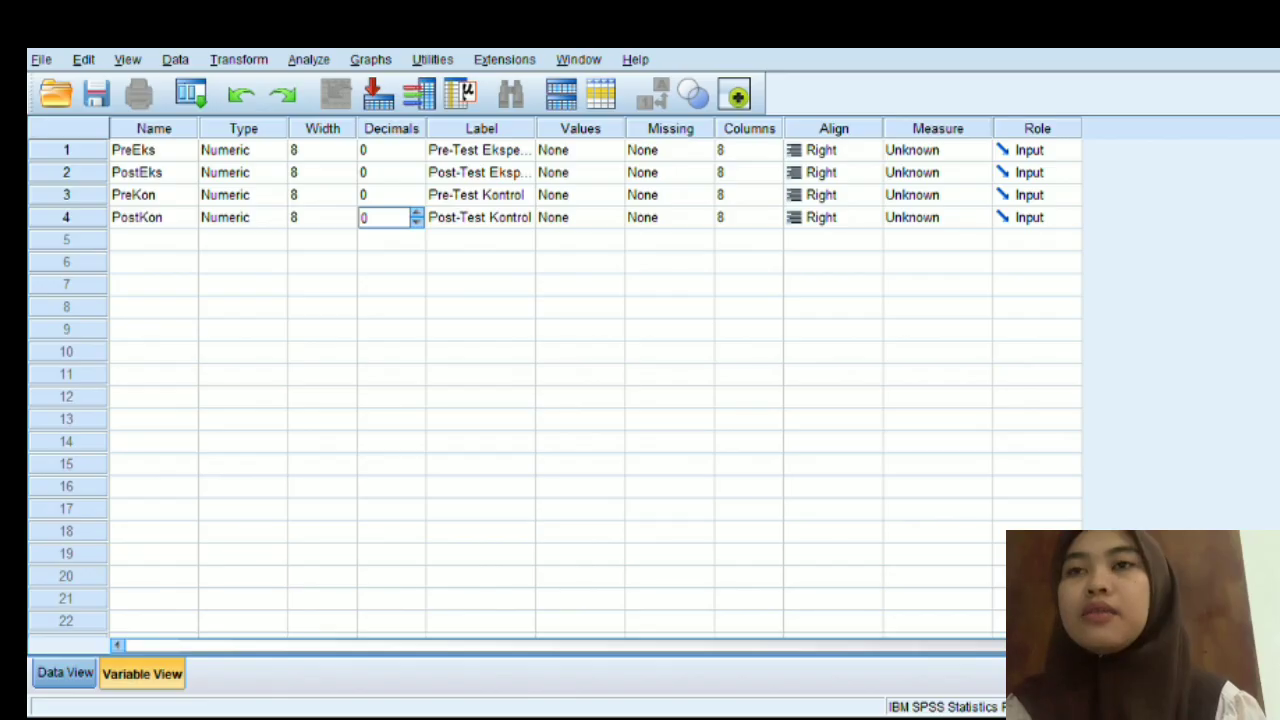
- Switch to the Excel workbook Data Skripsi Kelompok and copy both classes' pre-test and post-test scores, cells B3:E25
click(65, 673)
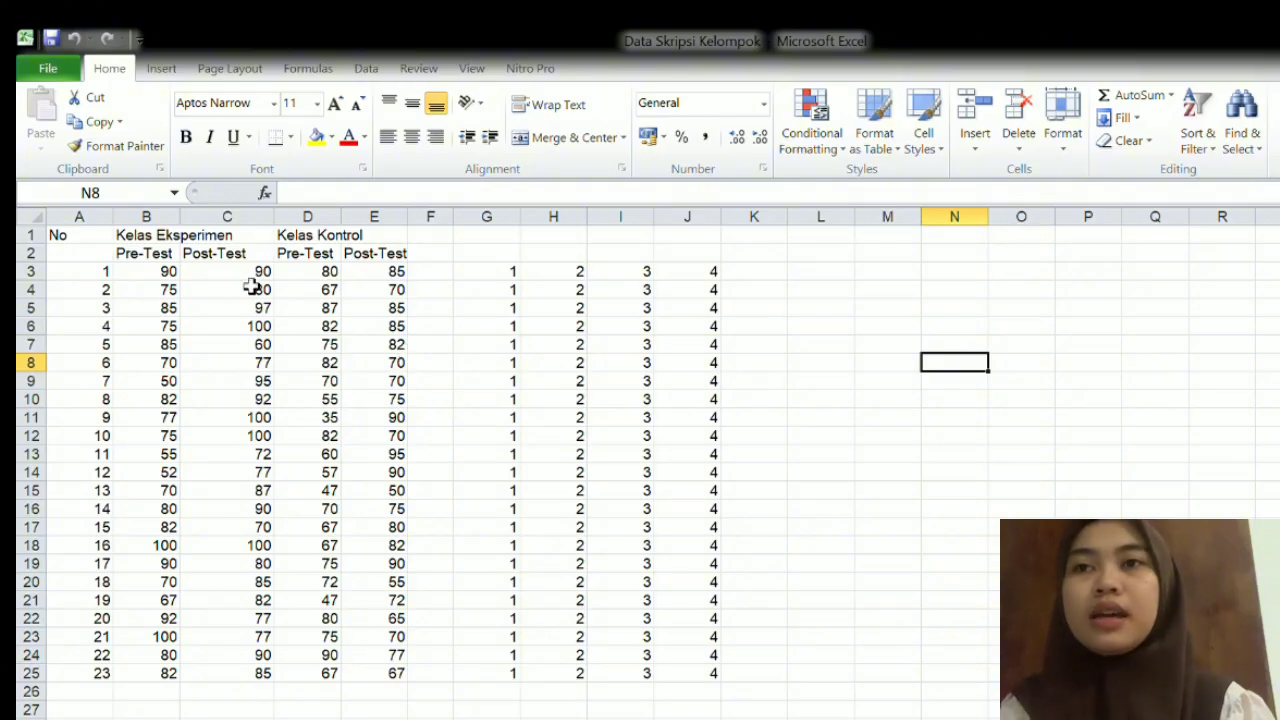
click(128, 271)
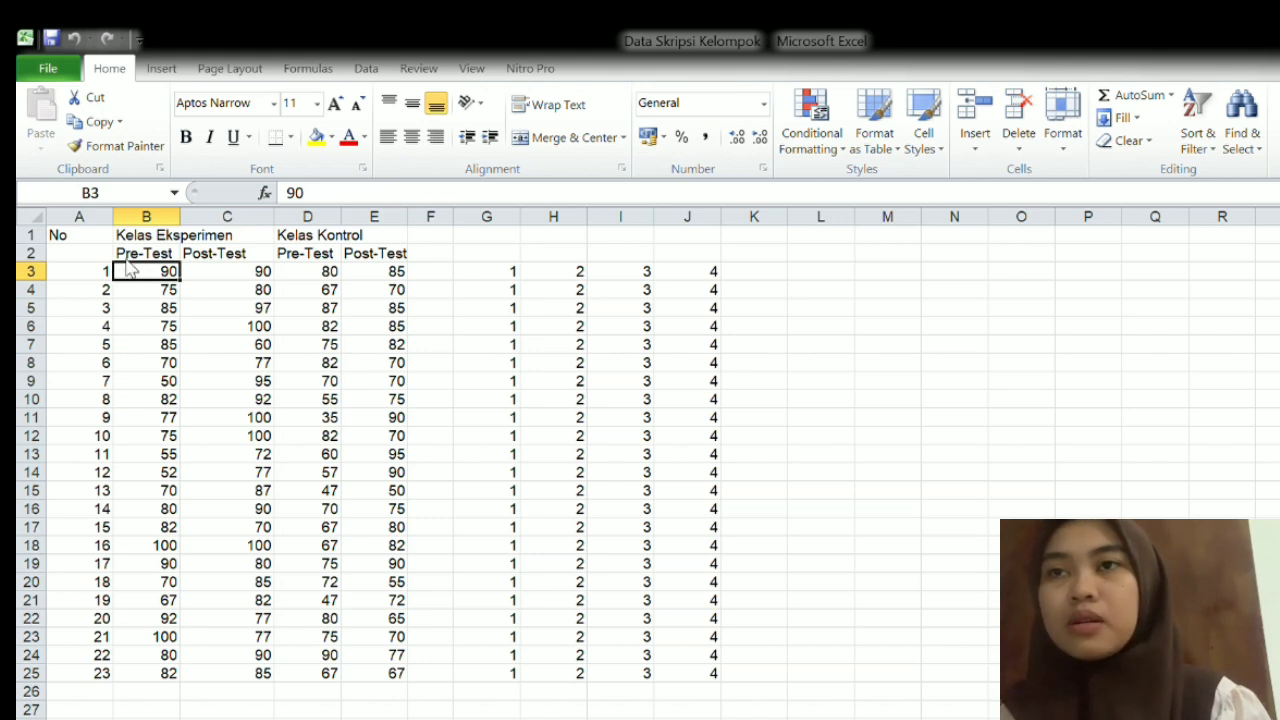
key(Right)
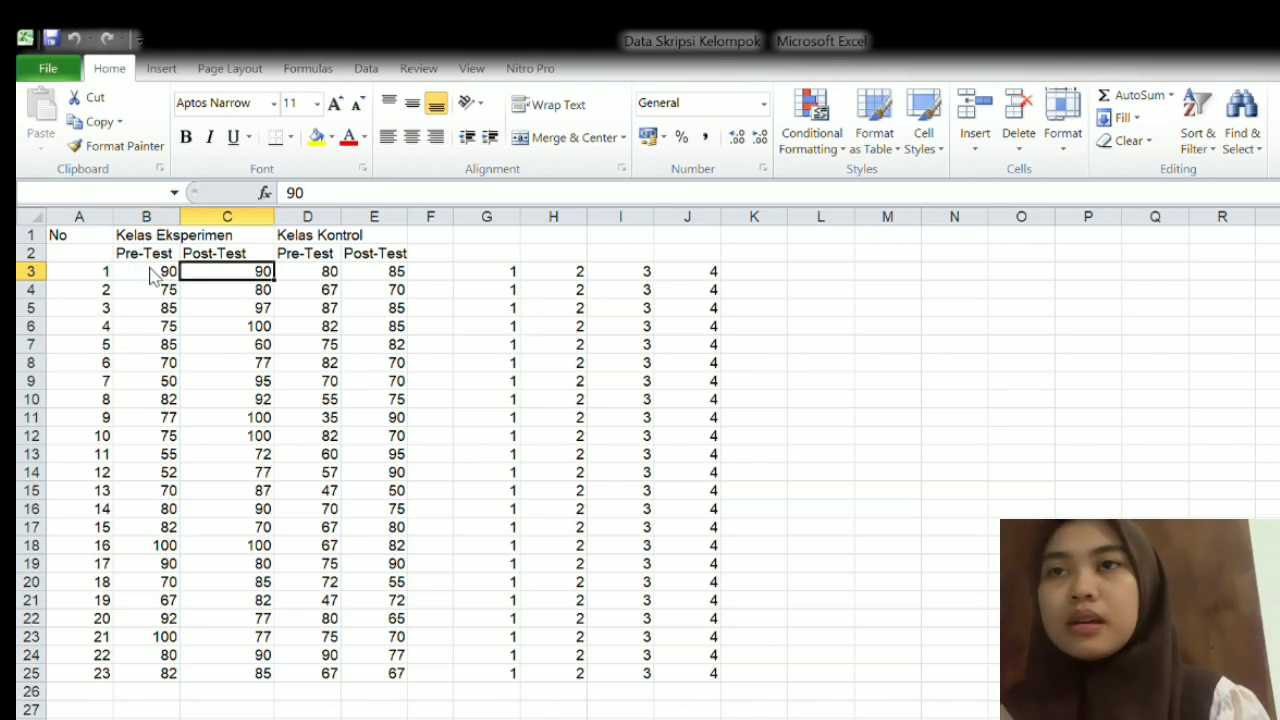
key(Left)
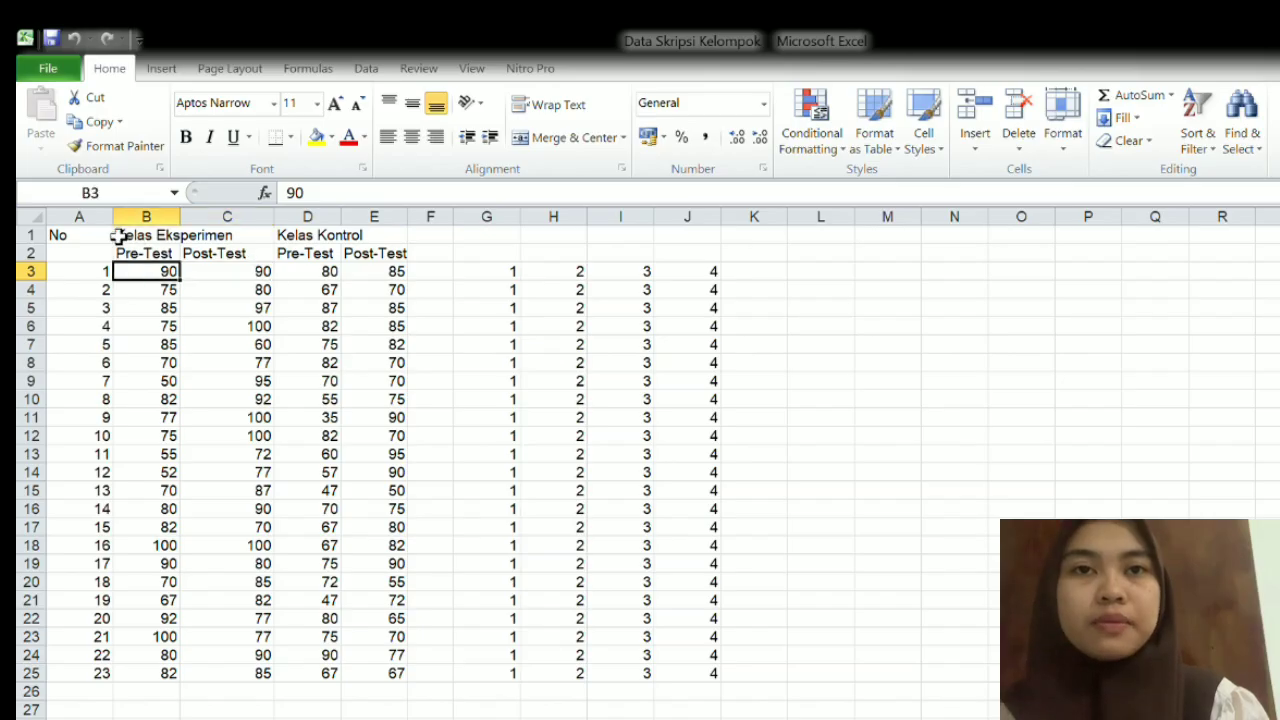
key(ctrl+c)
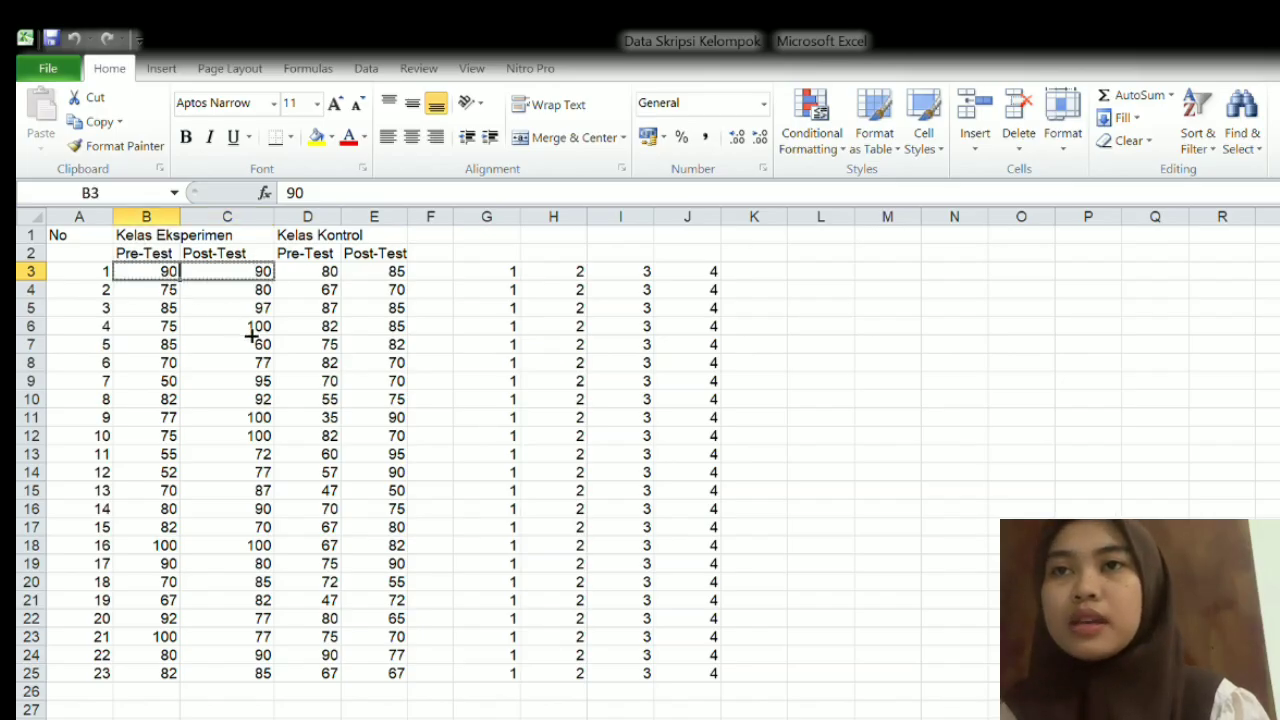
drag(171, 291, 408, 675)
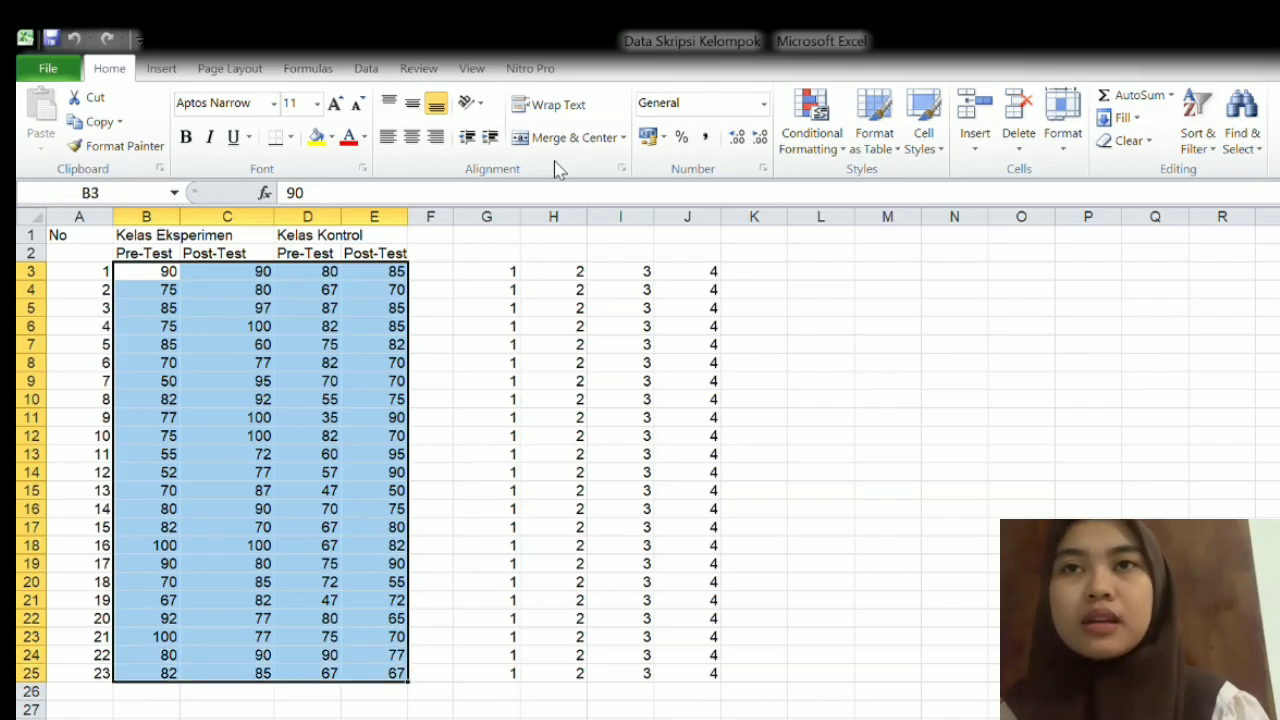
key(ctrl+c)
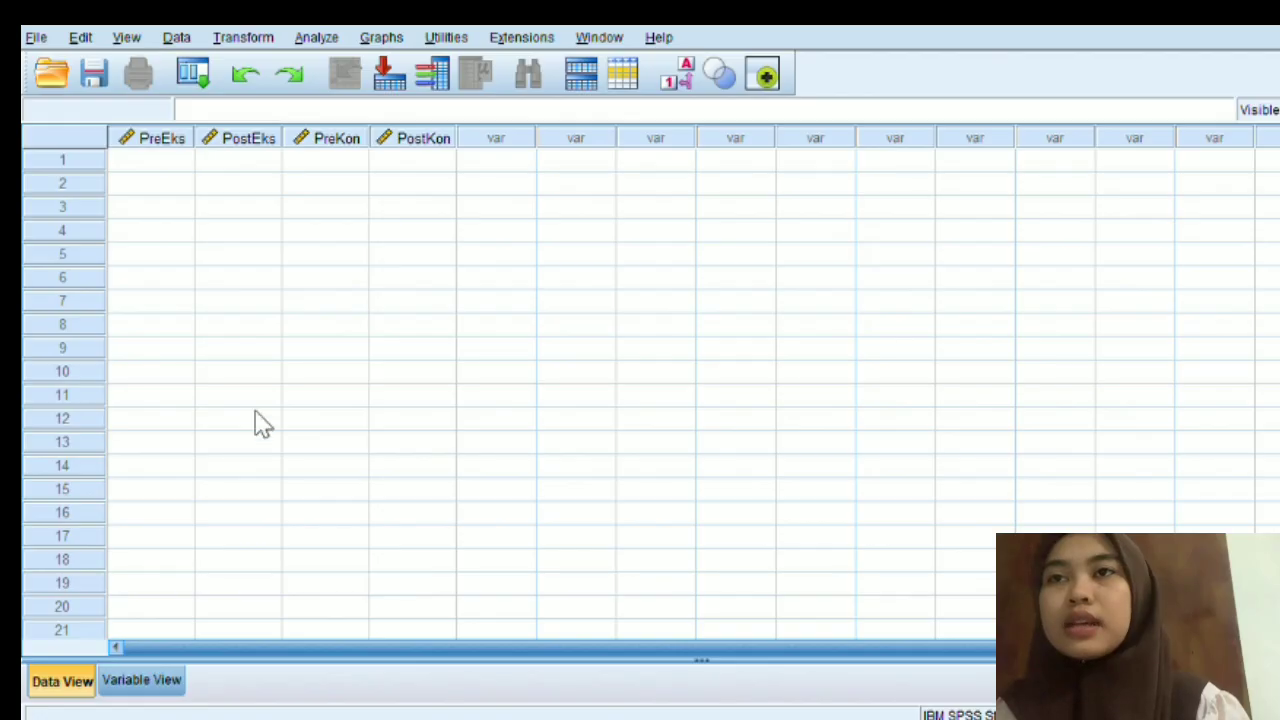
- Switch back to SPSS and paste the copied scores into the four variables, starting at row 1 of PreEks
click(186, 160)
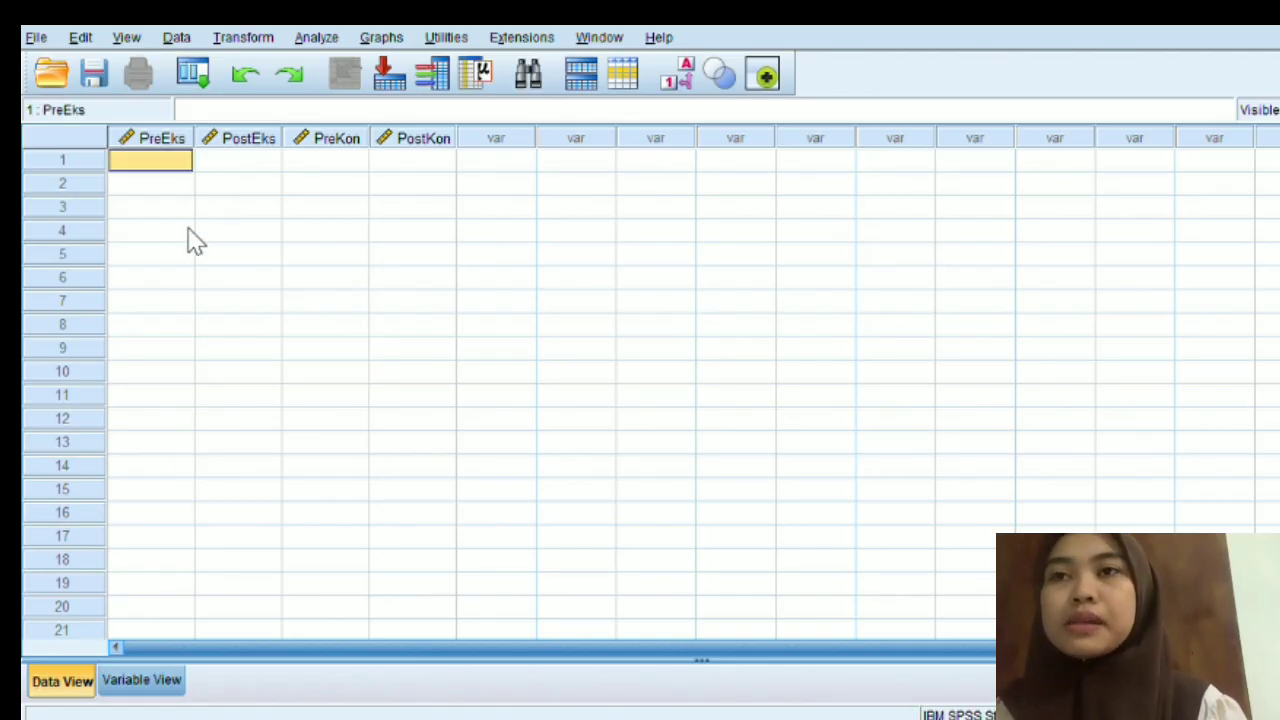
right_click(188, 229)
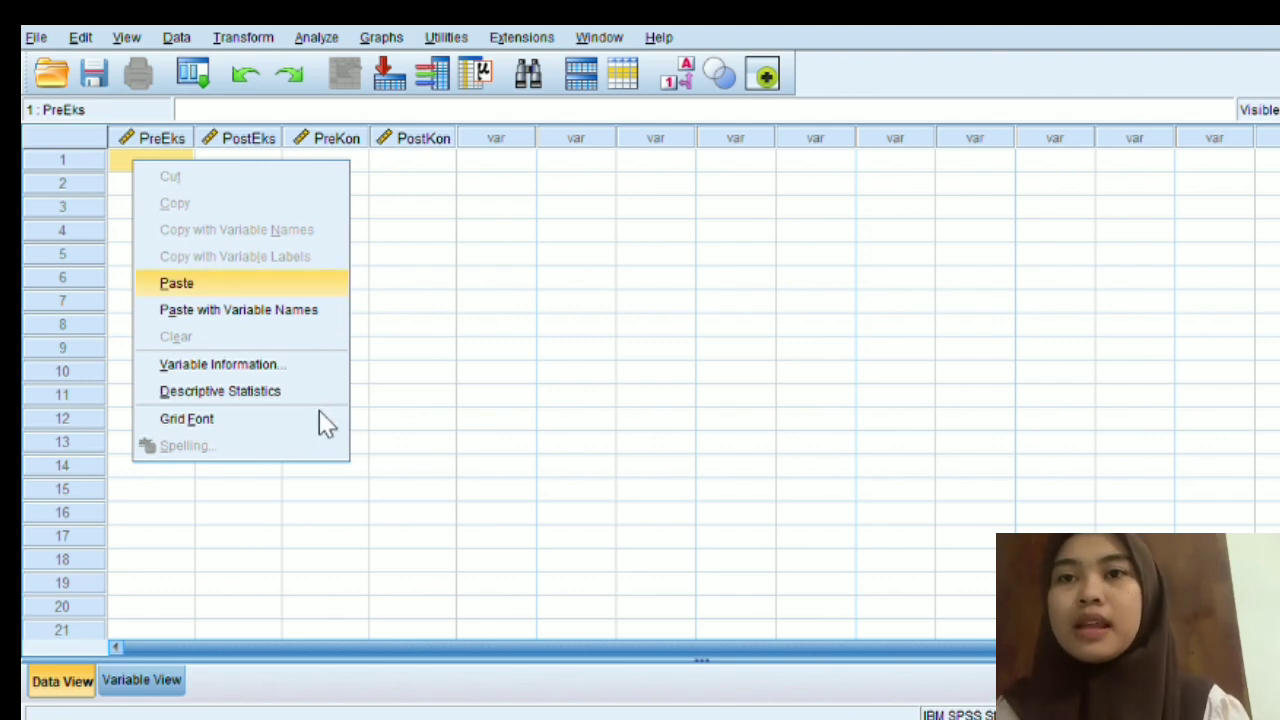
key(Return)
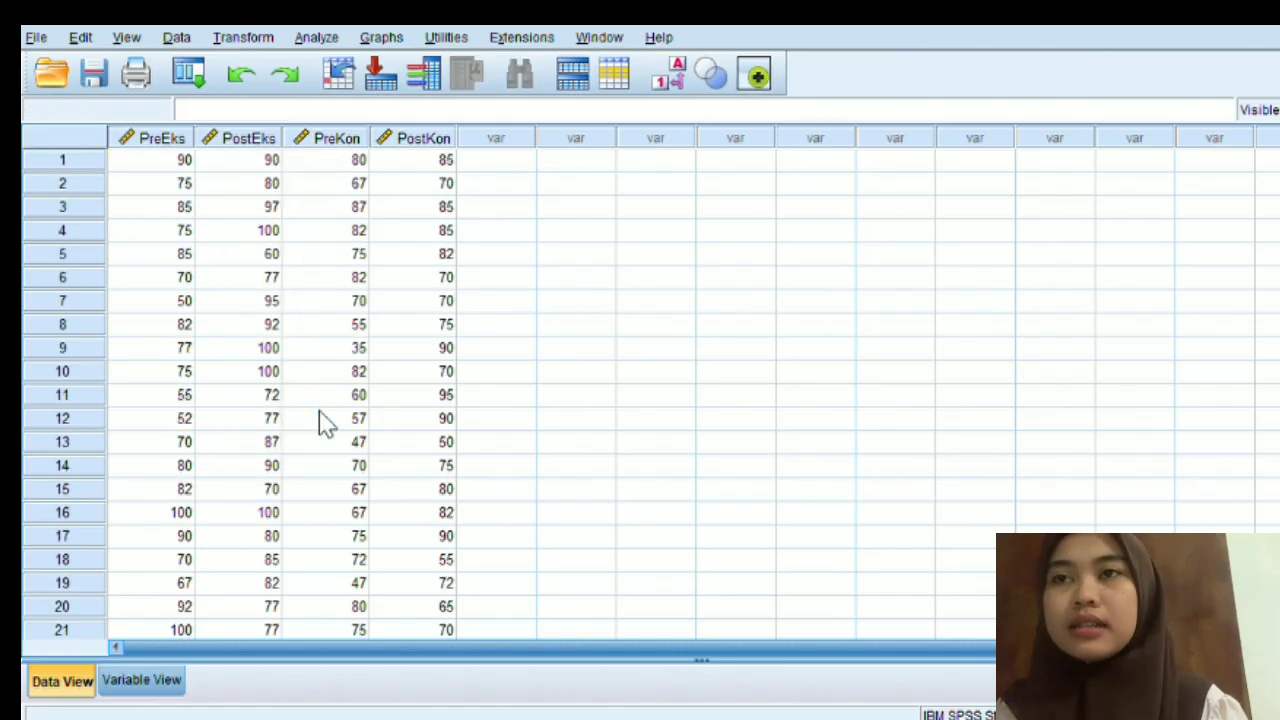
scroll(485, 437, down, 7)
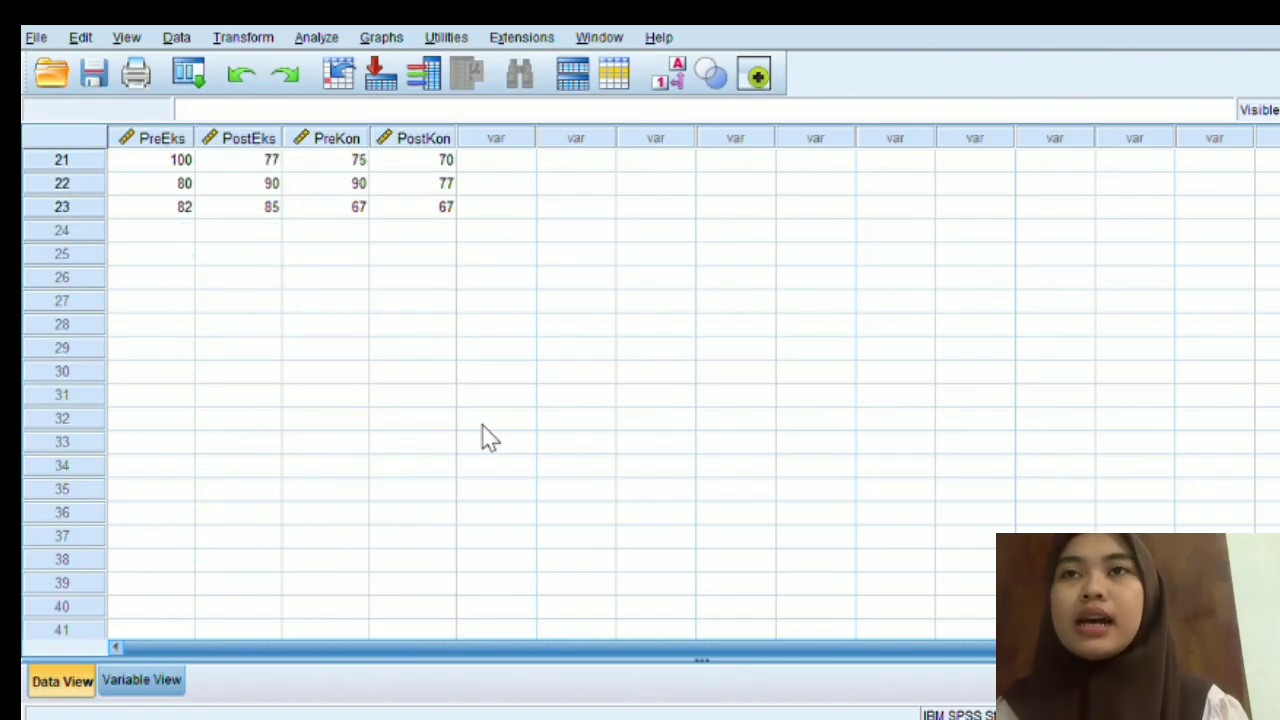
scroll(540, 451, up, 7)
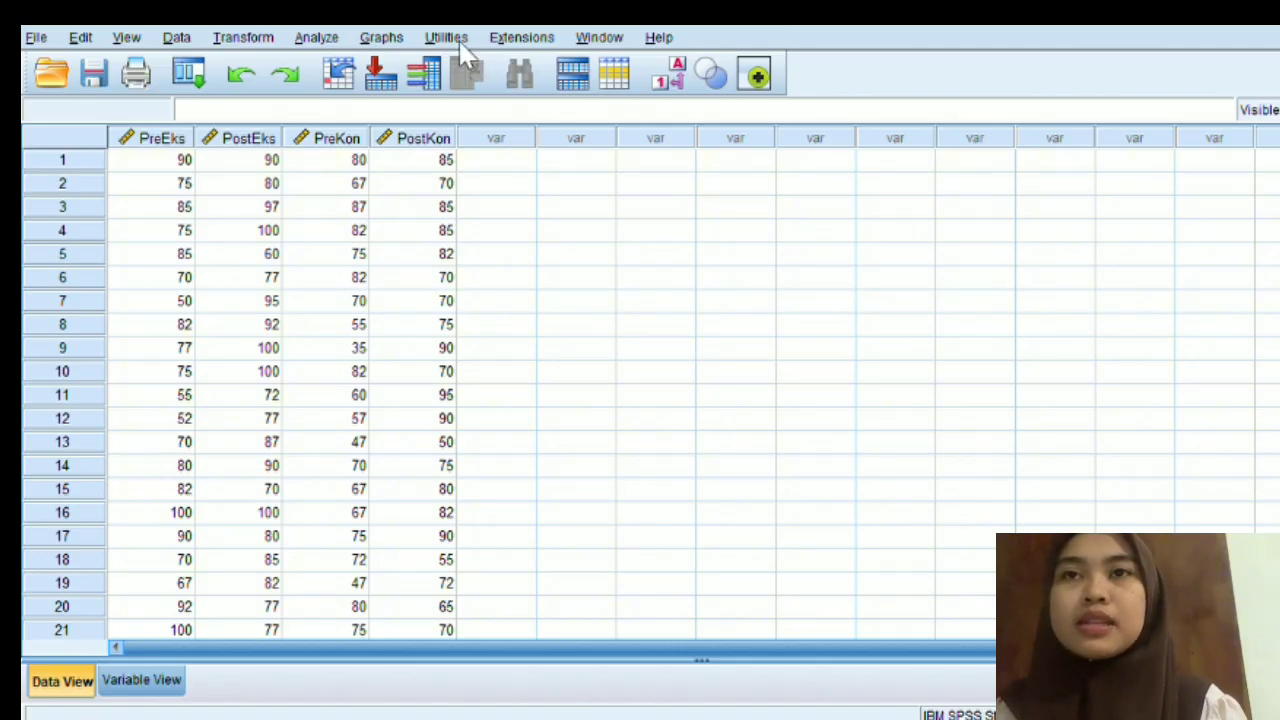
- Open the Descriptives analysis for the pasted test scores
click(317, 38)
mouse_move(513, 118)
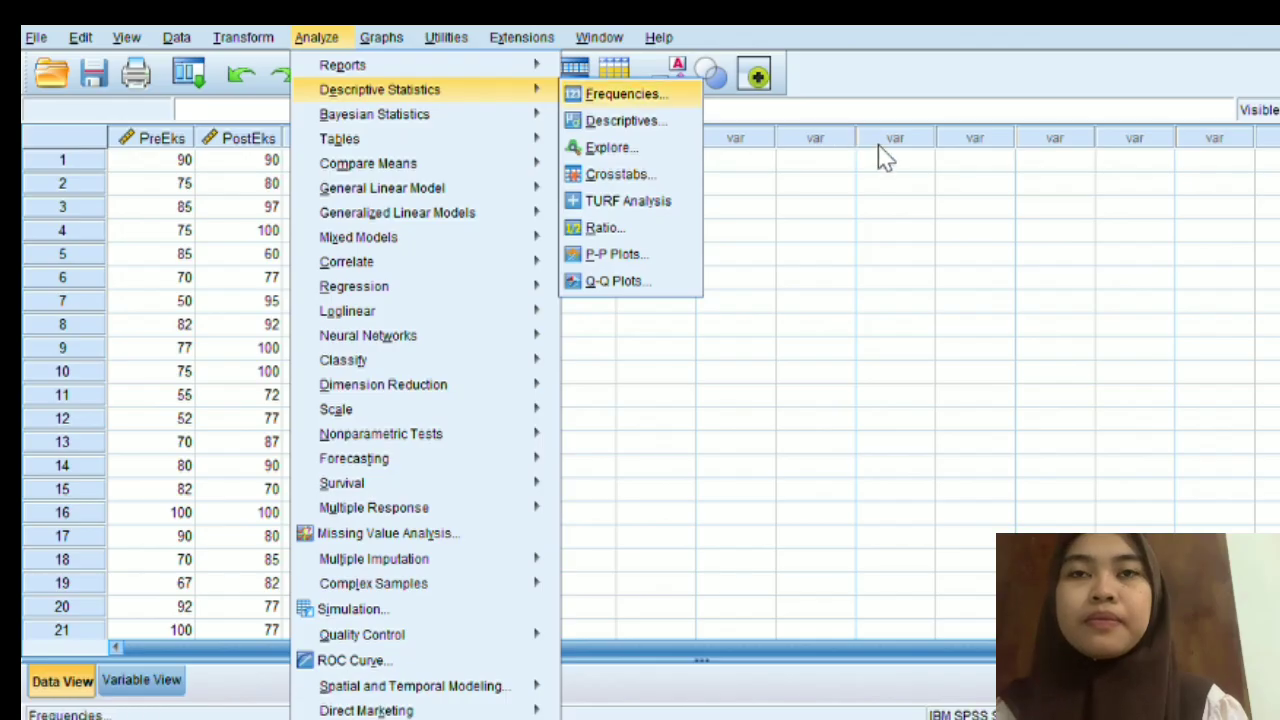
click(626, 121)
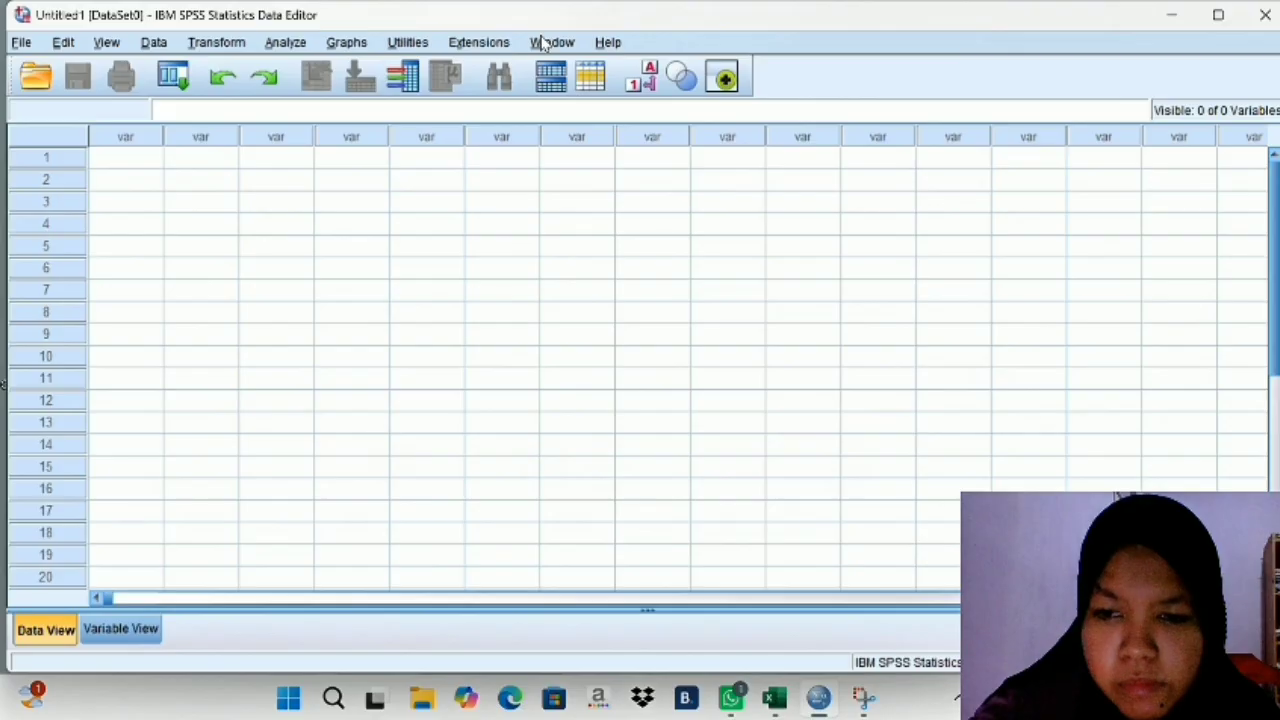
- Define the first variable of the empty dataset with the name Hasil
click(157, 627)
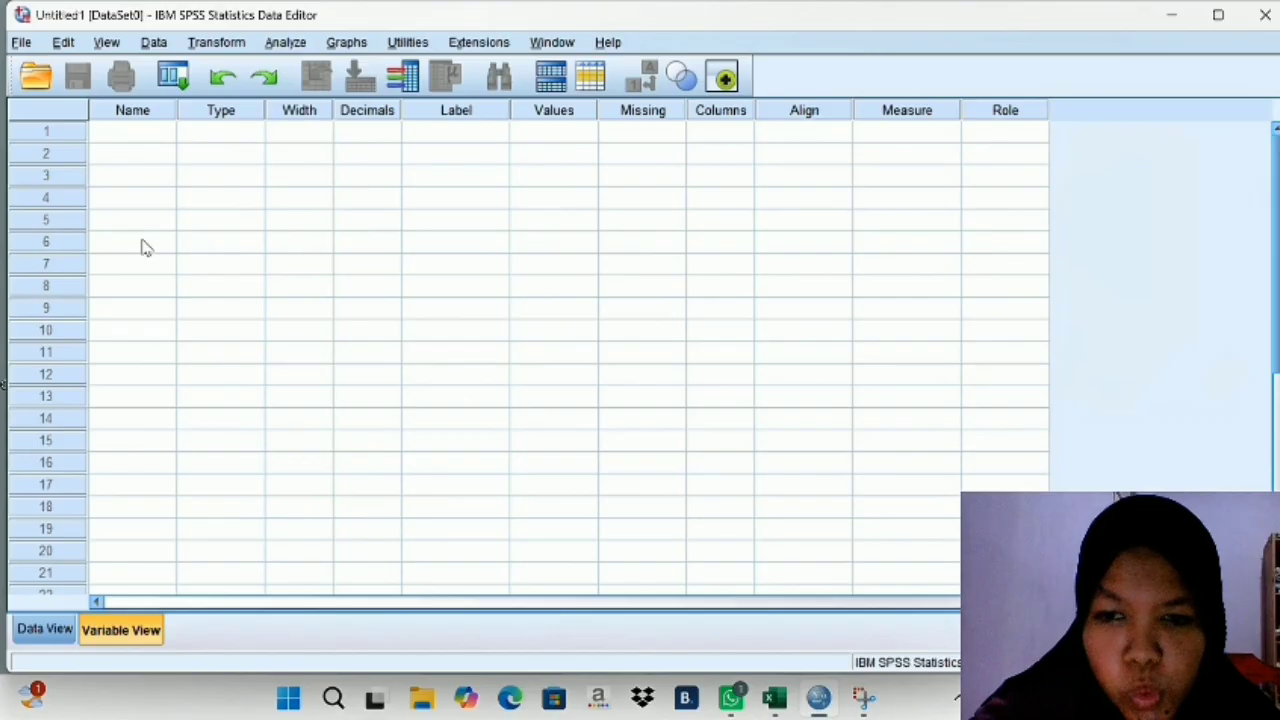
click(148, 134)
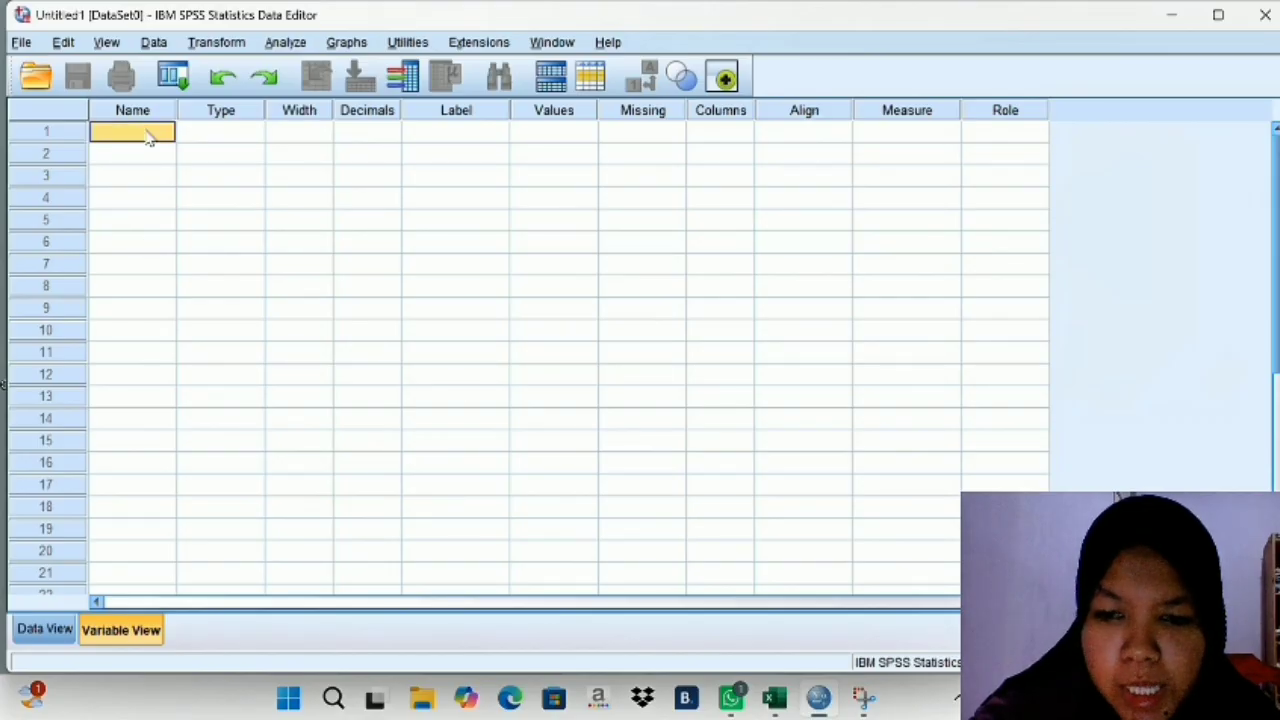
text(H)
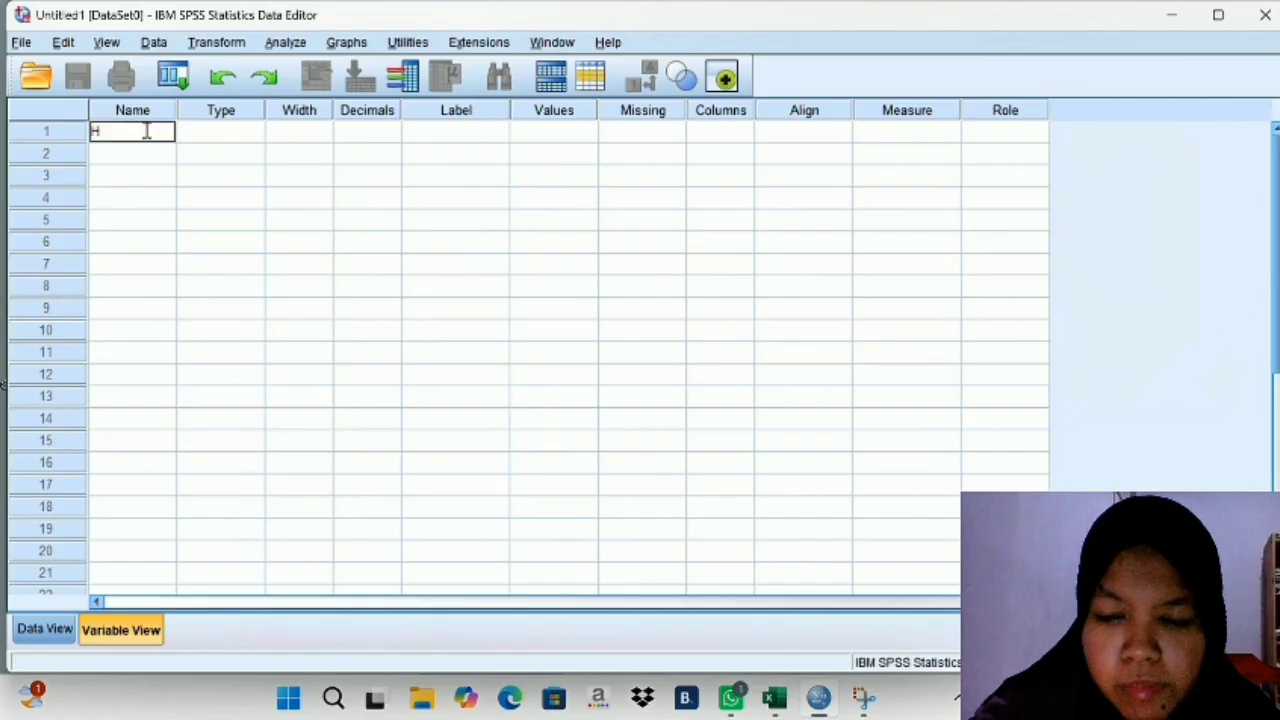
text(asil)
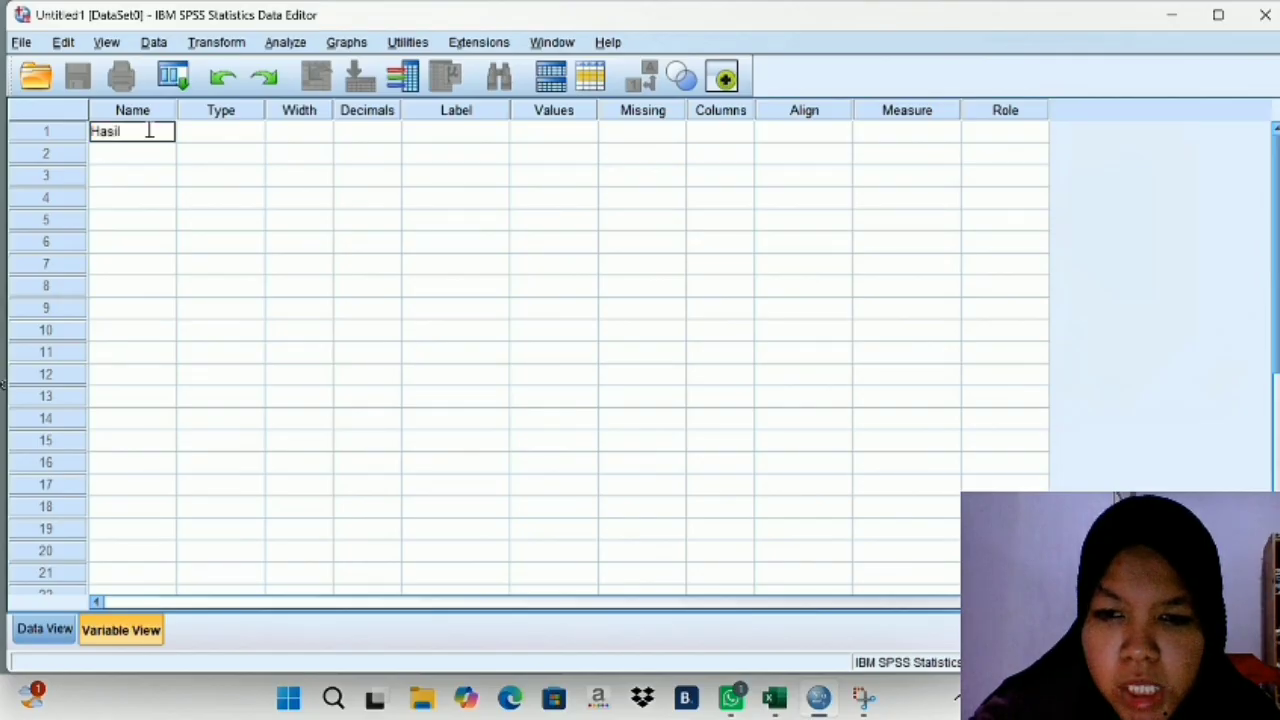
click(200, 142)
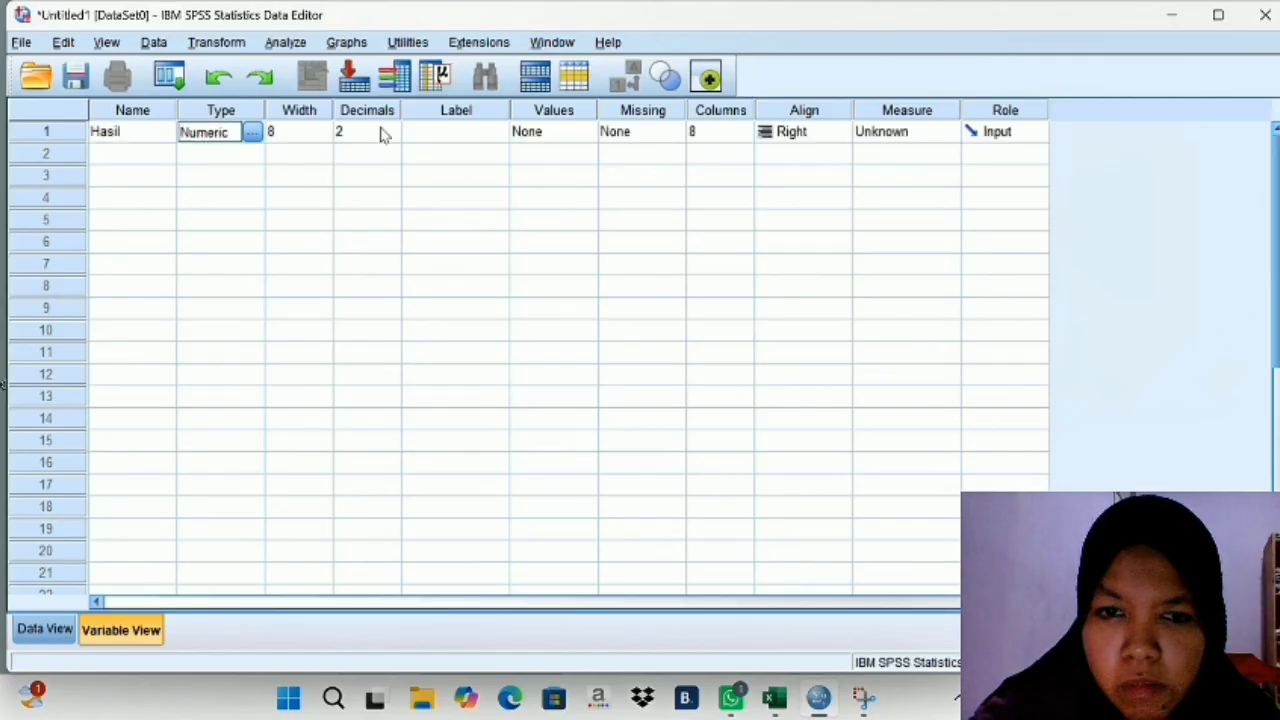
- Give the Hasil variable the label "Hasil Belajar Siswa" and set its decimals to 0
click(421, 134)
text(H)
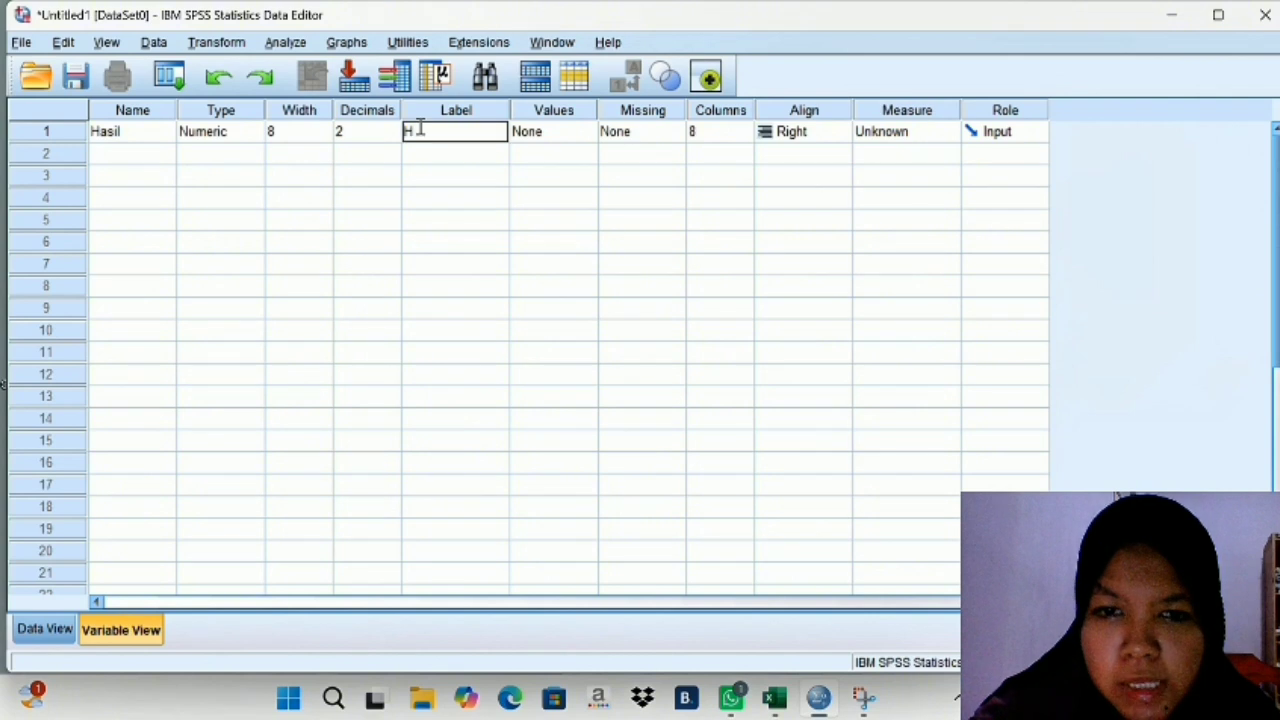
text(asil)
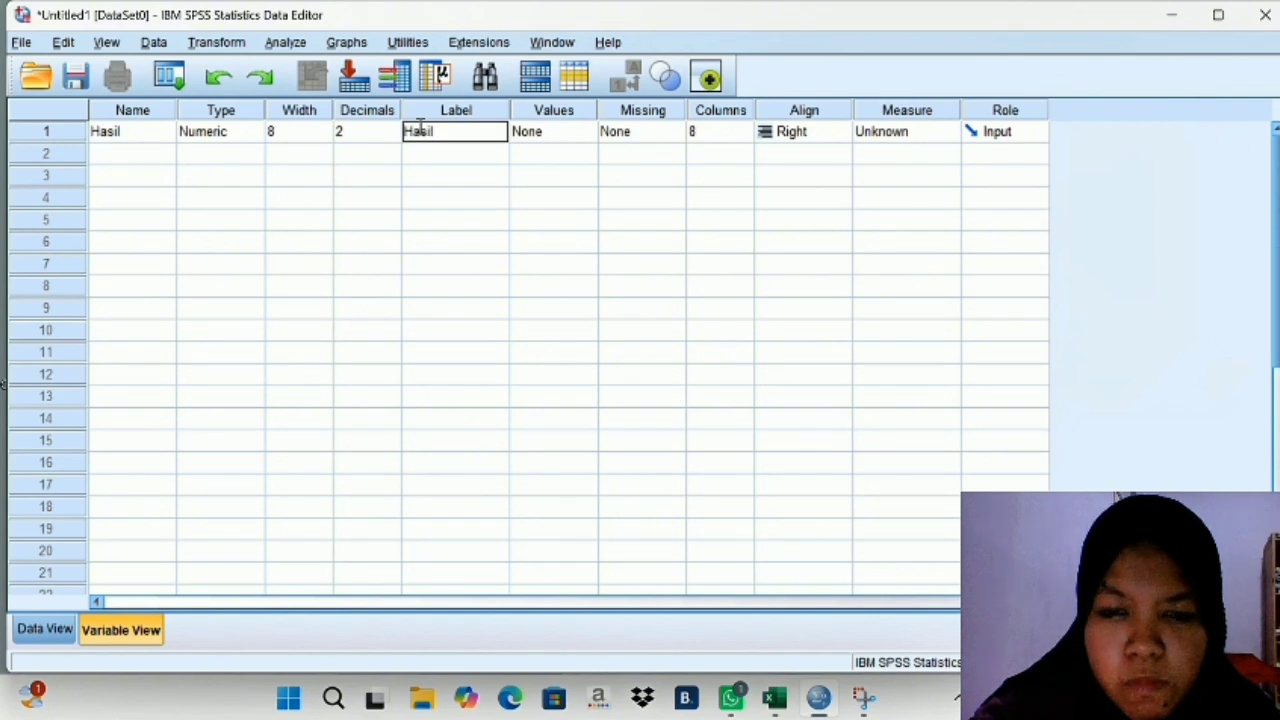
text( Belaj)
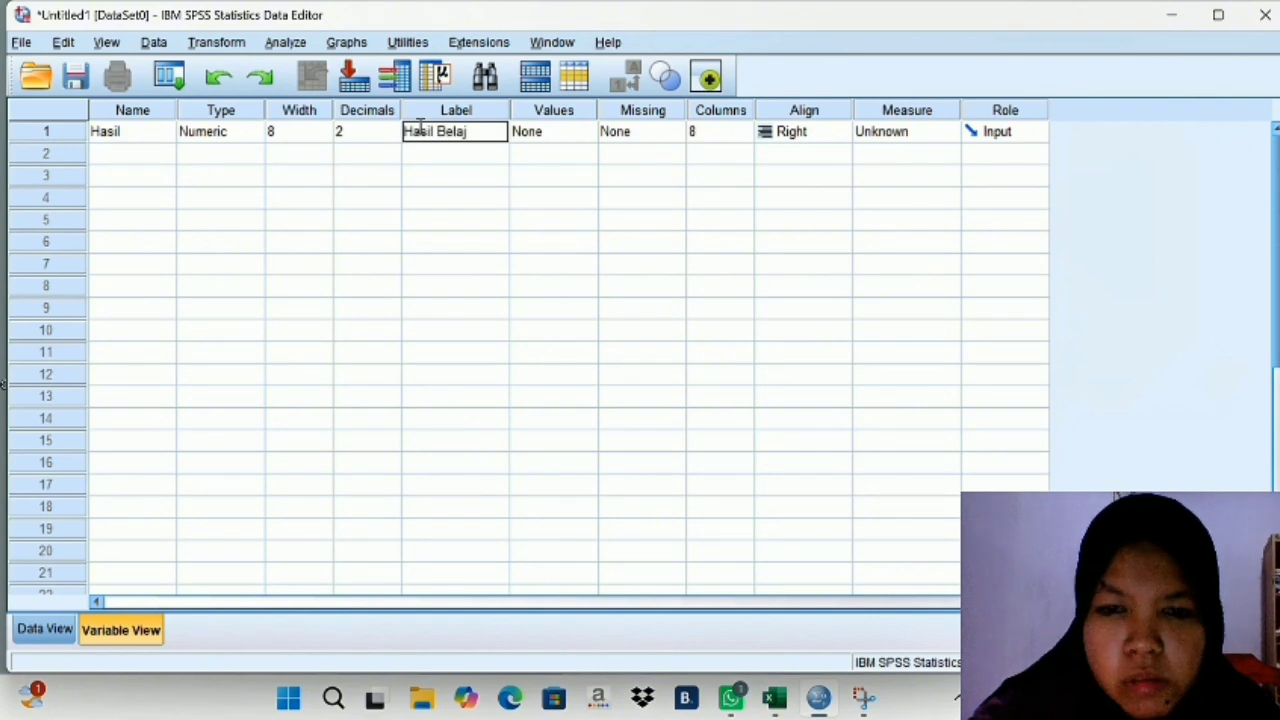
text(ar Siswa)
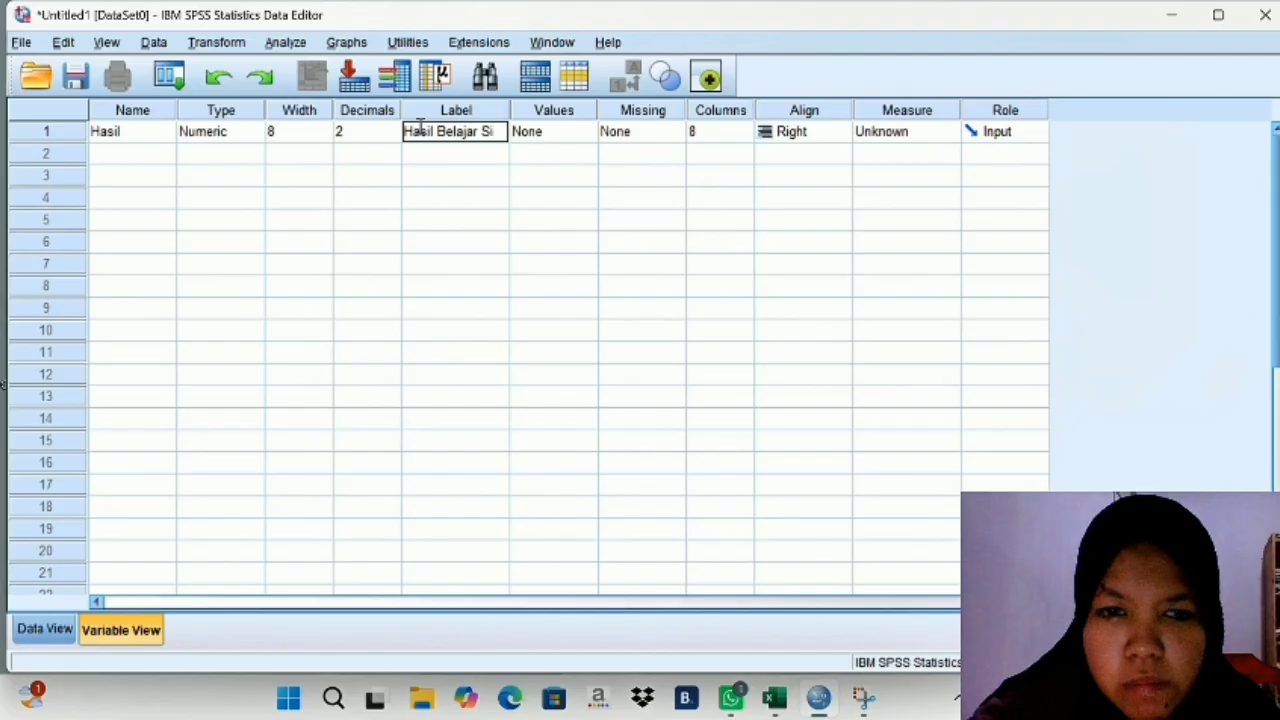
click(370, 128)
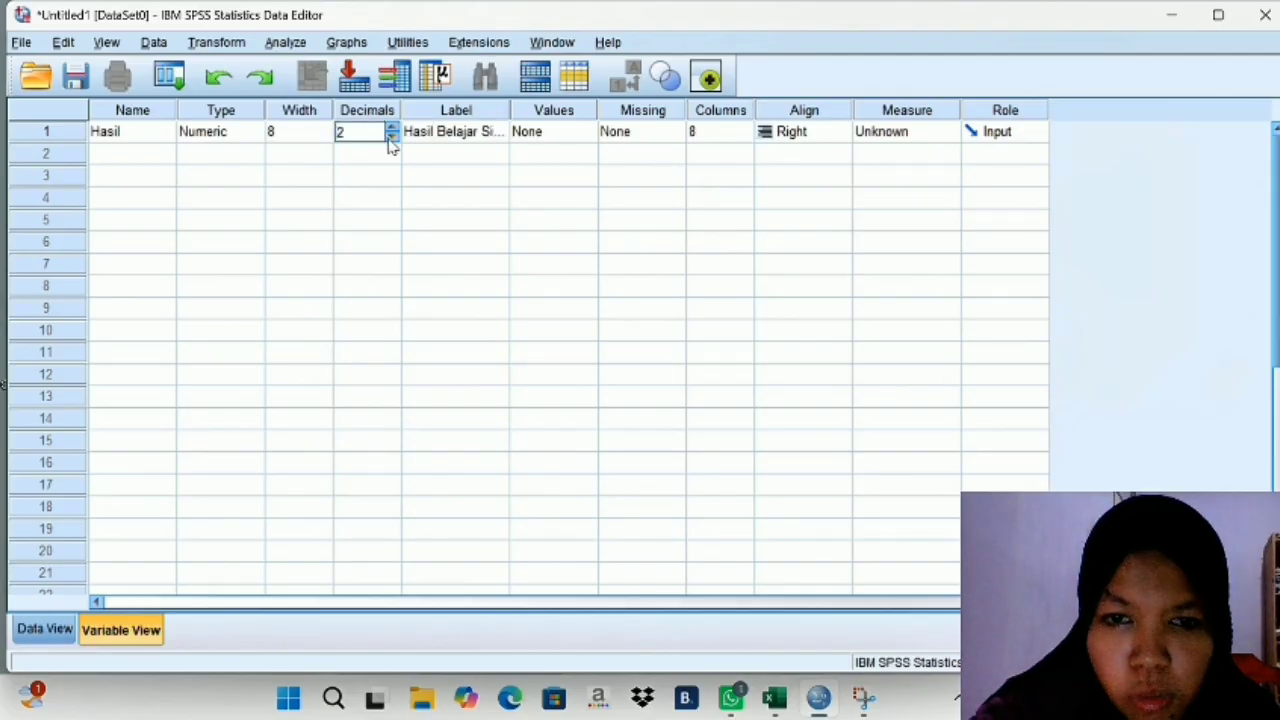
click(391, 137)
click(391, 137)
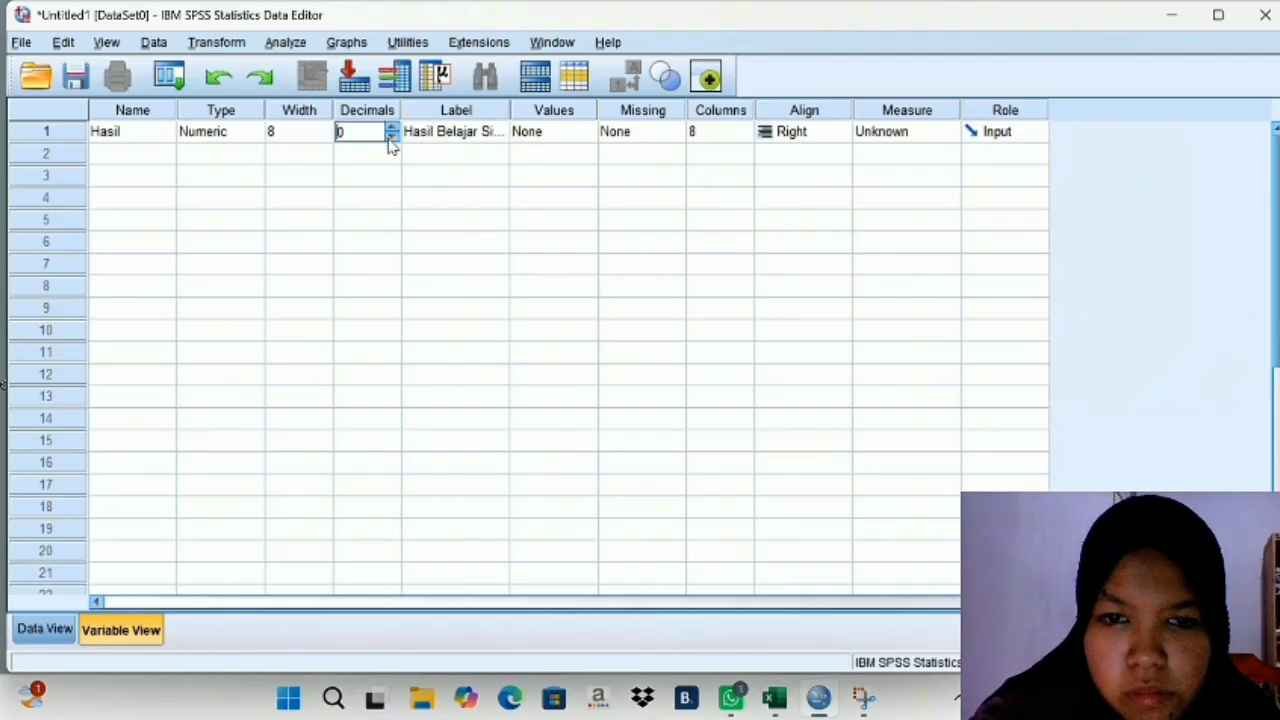
- Add a second variable named Kelas below Hasil and give it the label "Kelas"
click(140, 162)
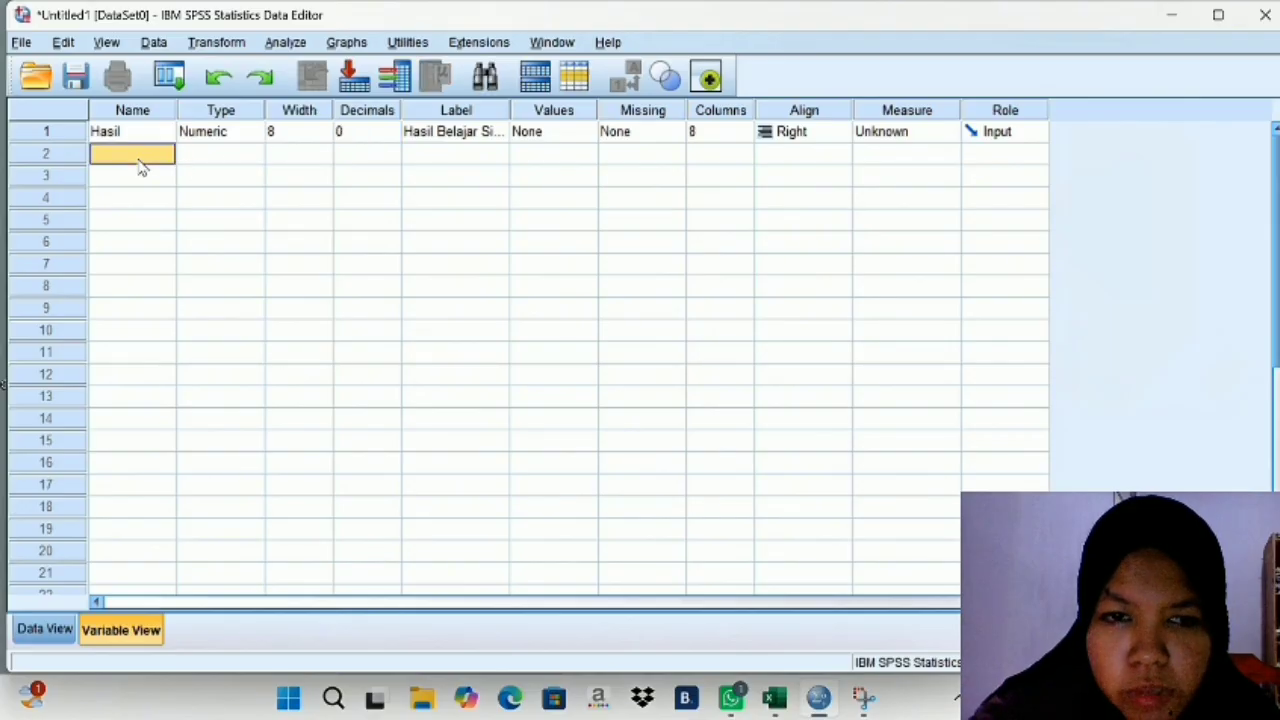
text(K)
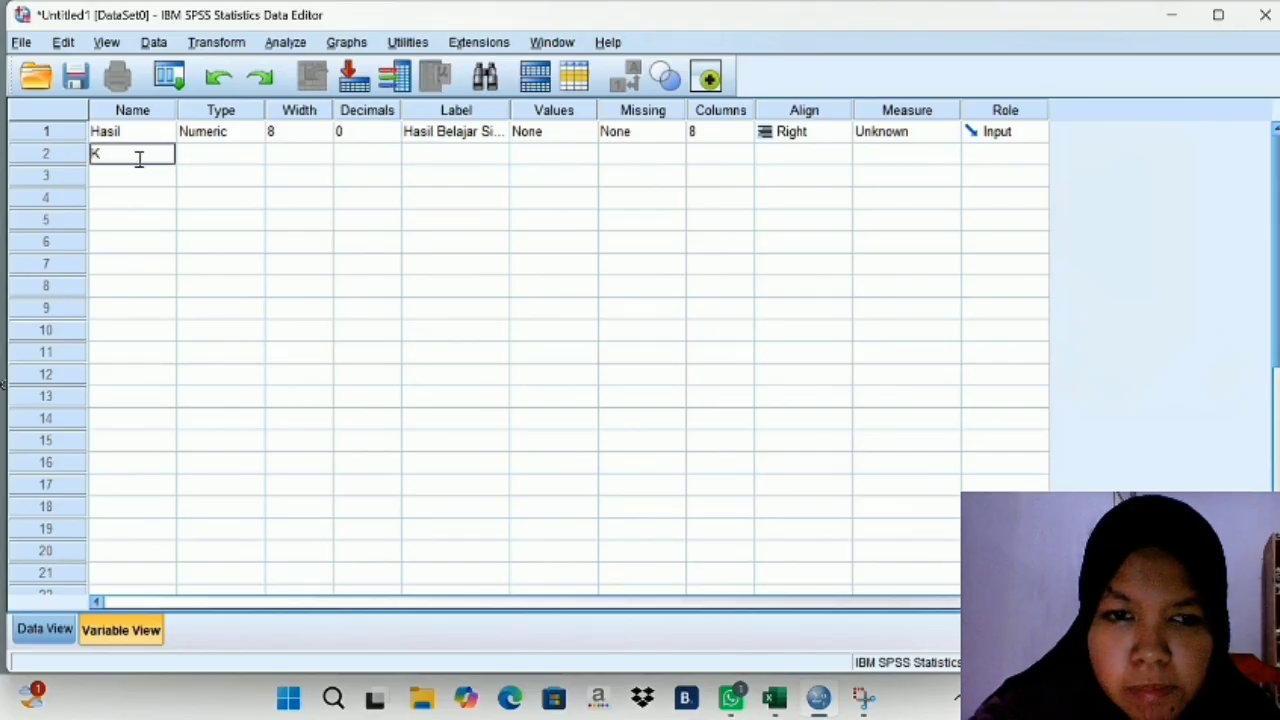
text(elas)
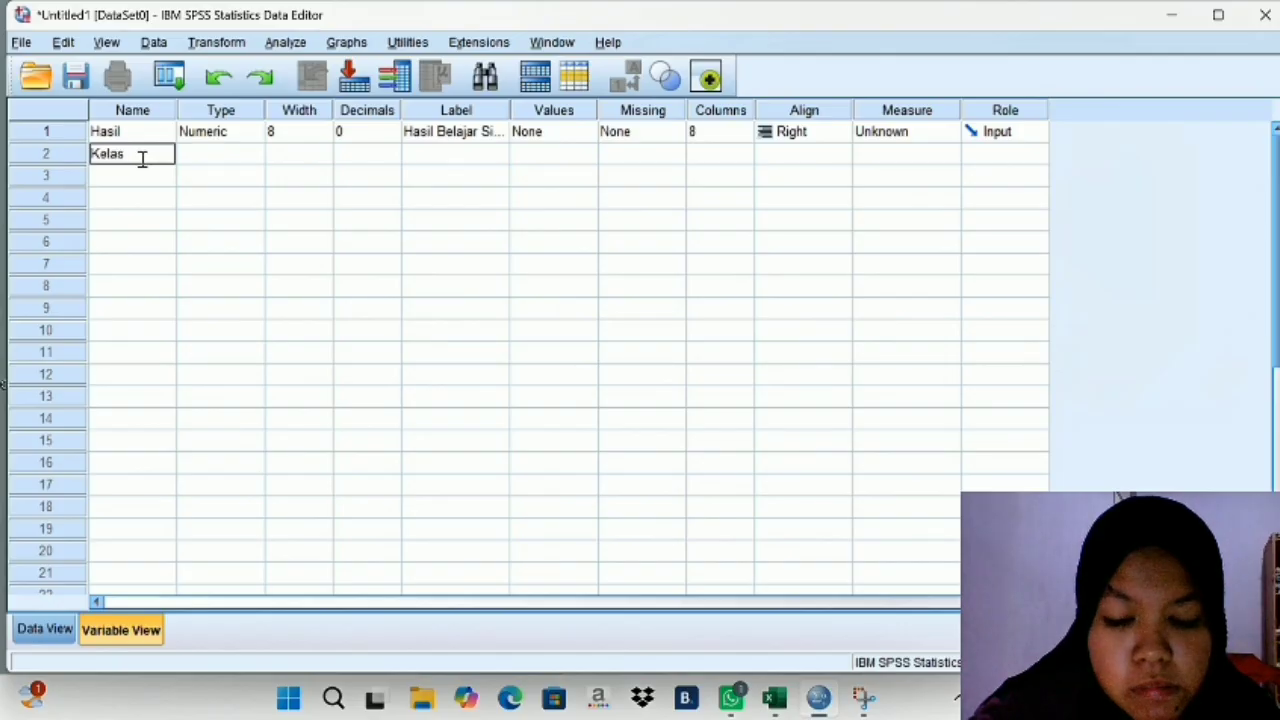
click(206, 155)
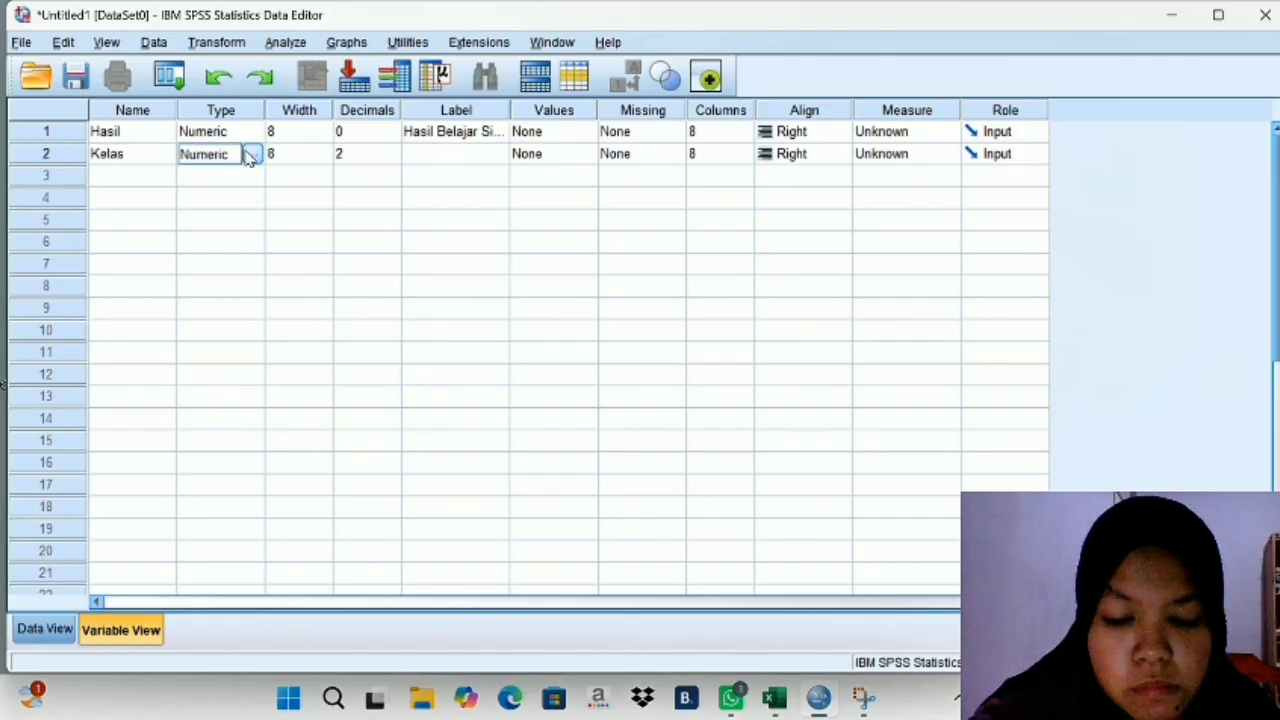
click(434, 153)
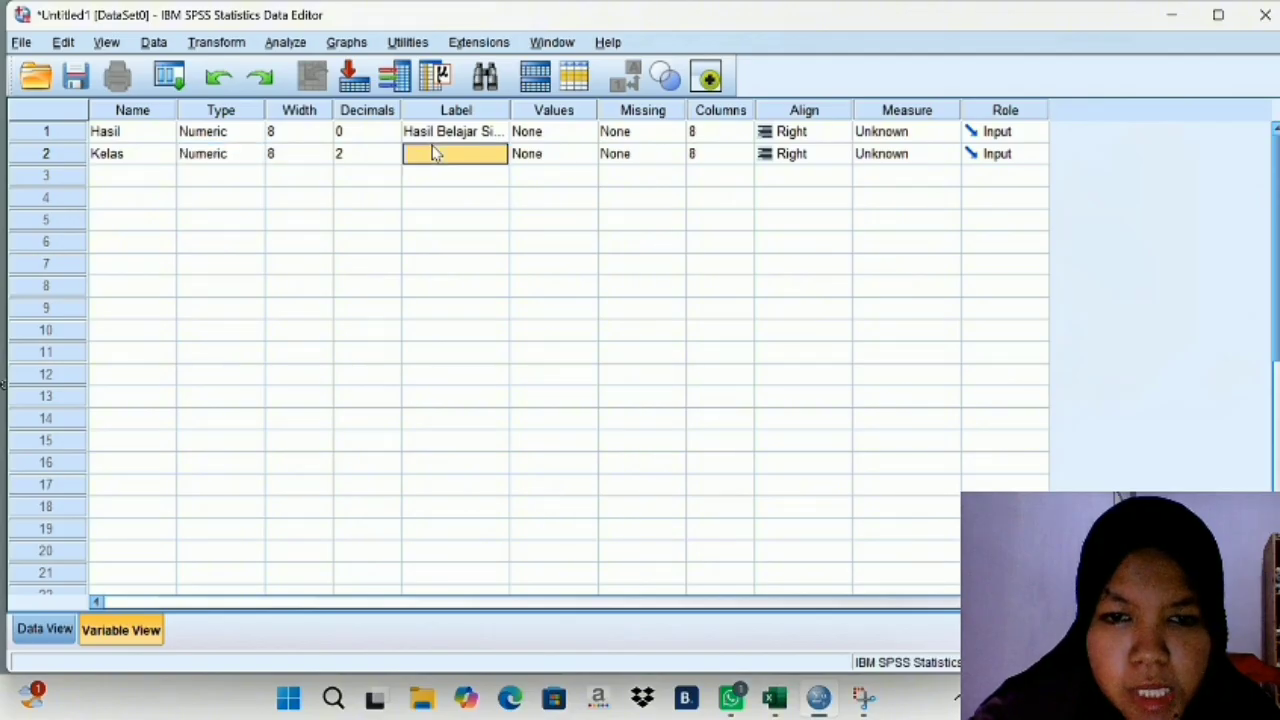
text(Kelas)
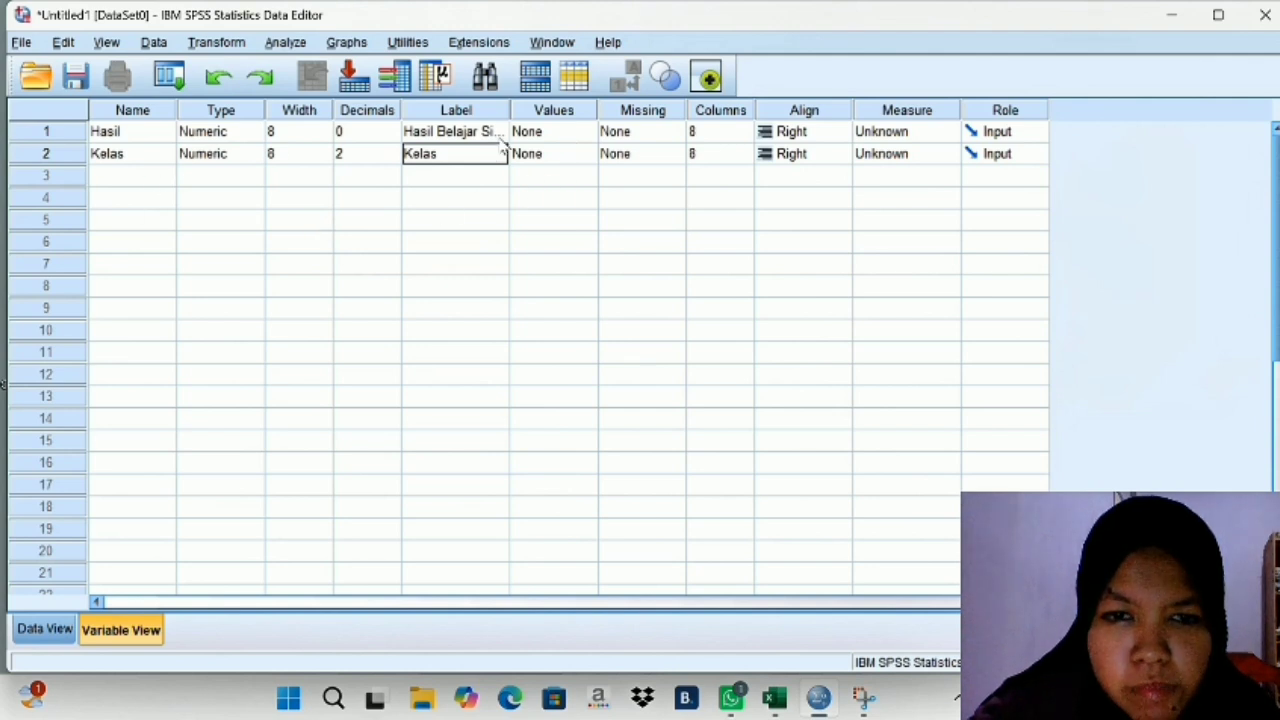
- Open the value labels of the Kelas variable and add value 1 labelled "Pre-Test Eksperimen"
click(561, 152)
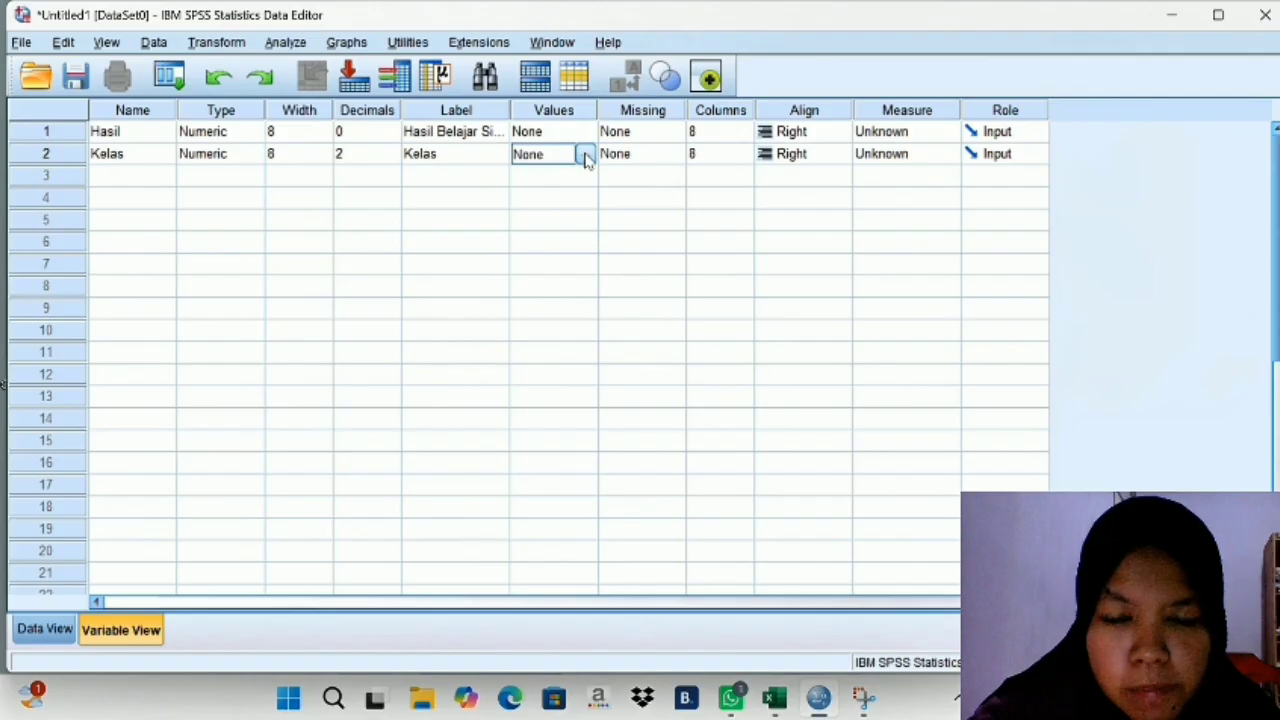
click(585, 156)
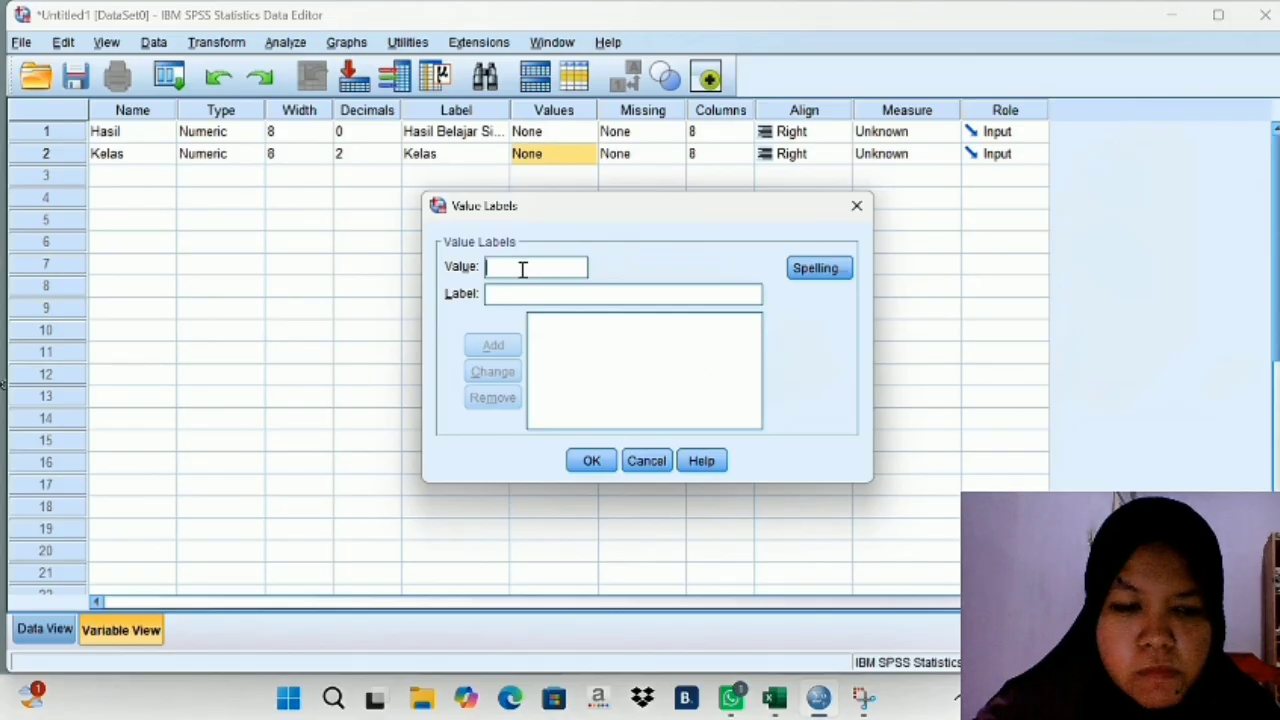
click(521, 298)
text(Pre-Test E)
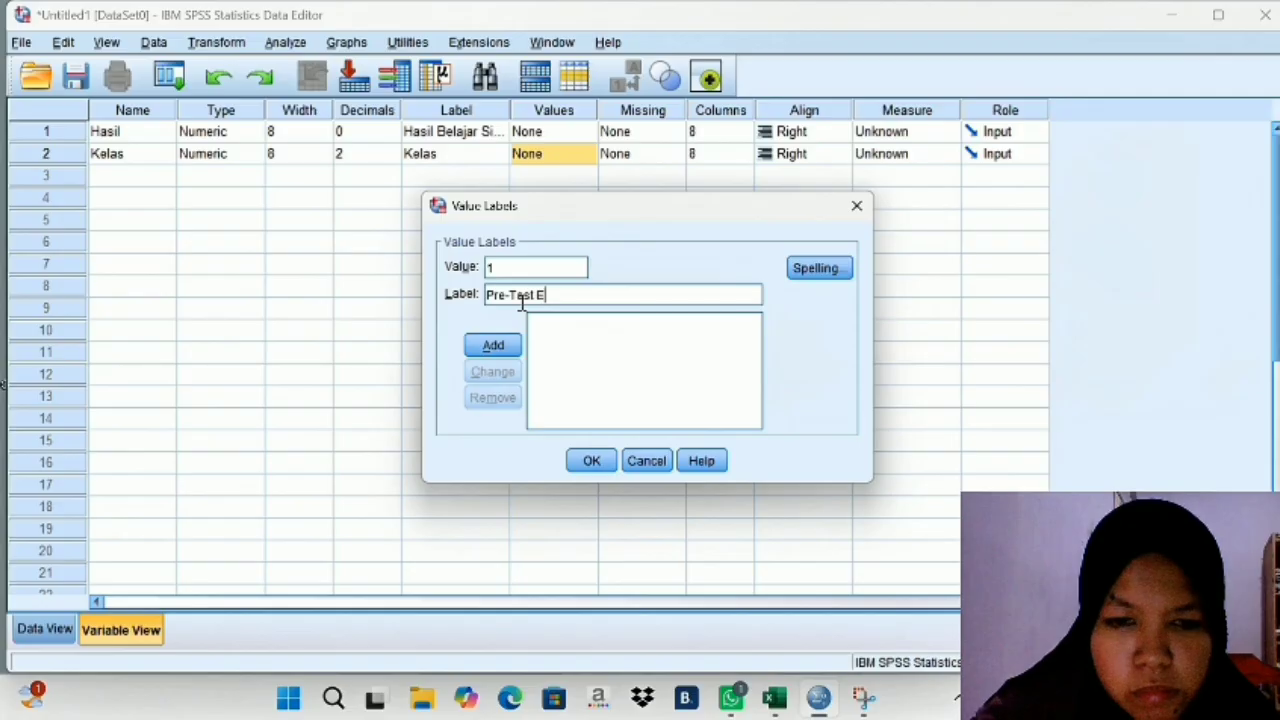
text(ksperimen)
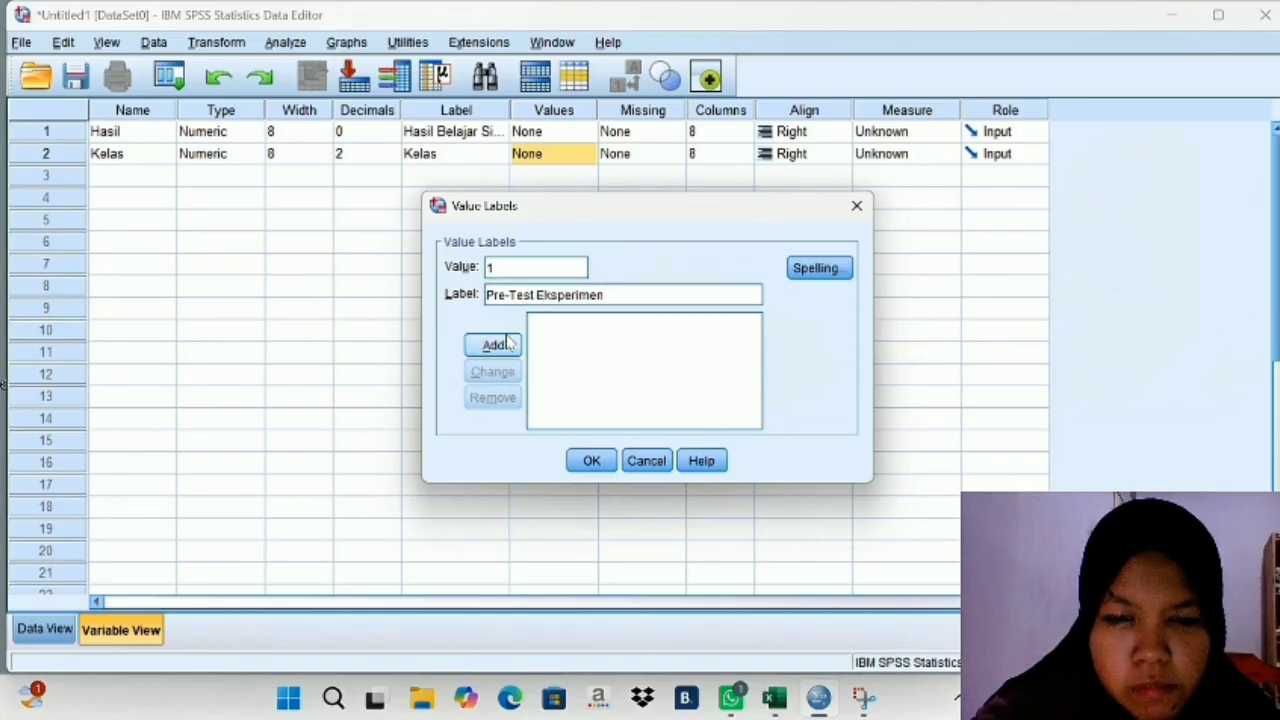
click(505, 344)
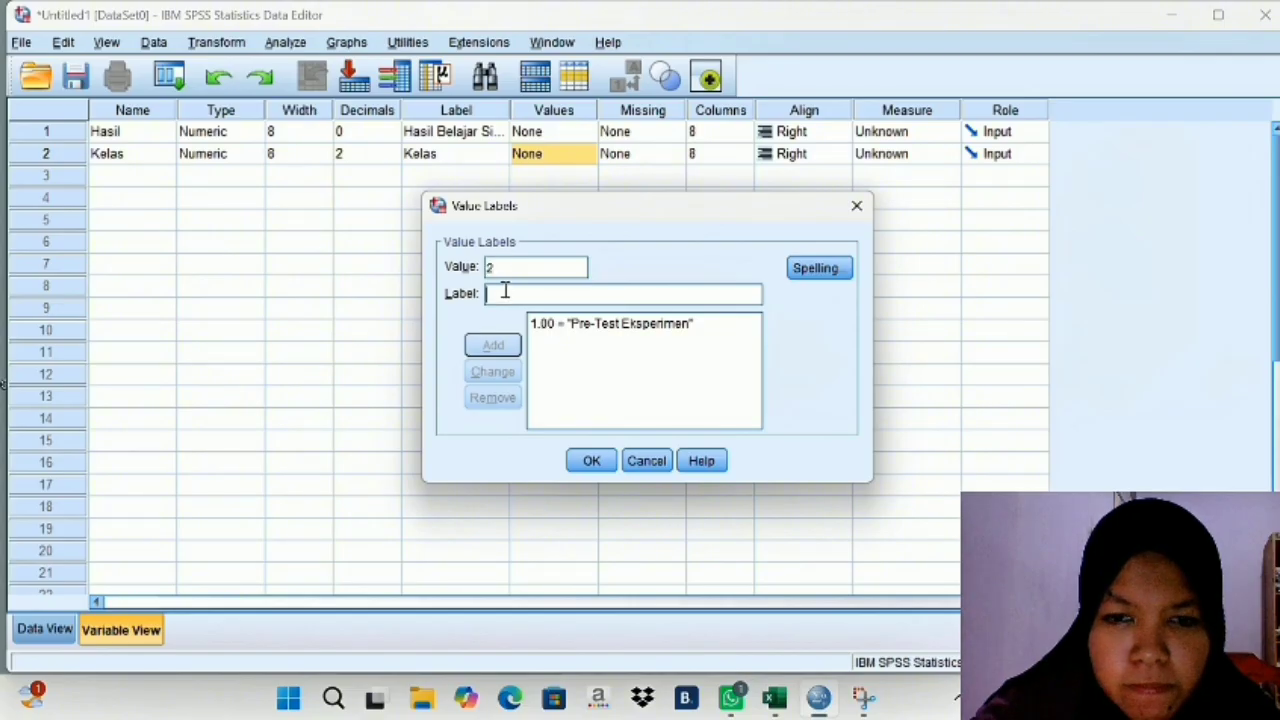
- Add value 2 with the label "Post-Test Eksperimen" to the Kelas value labels
text(2)
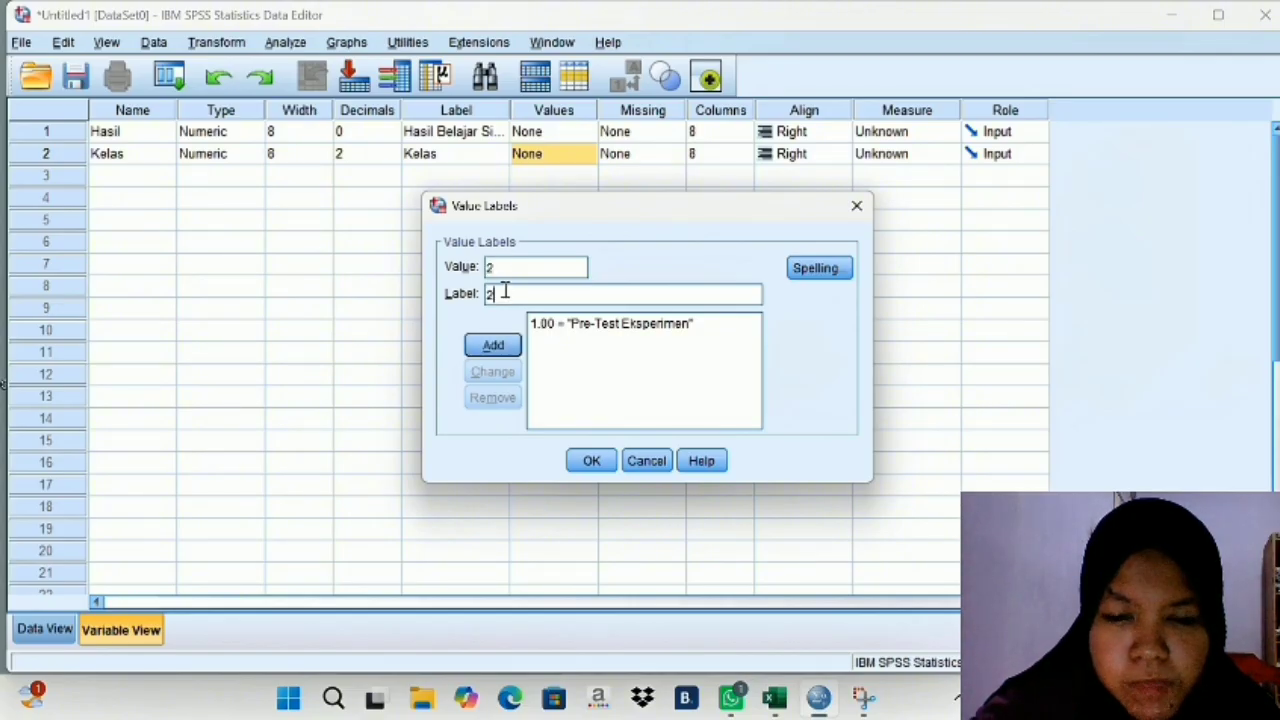
key(BackSpace)
text(Post-Test E)
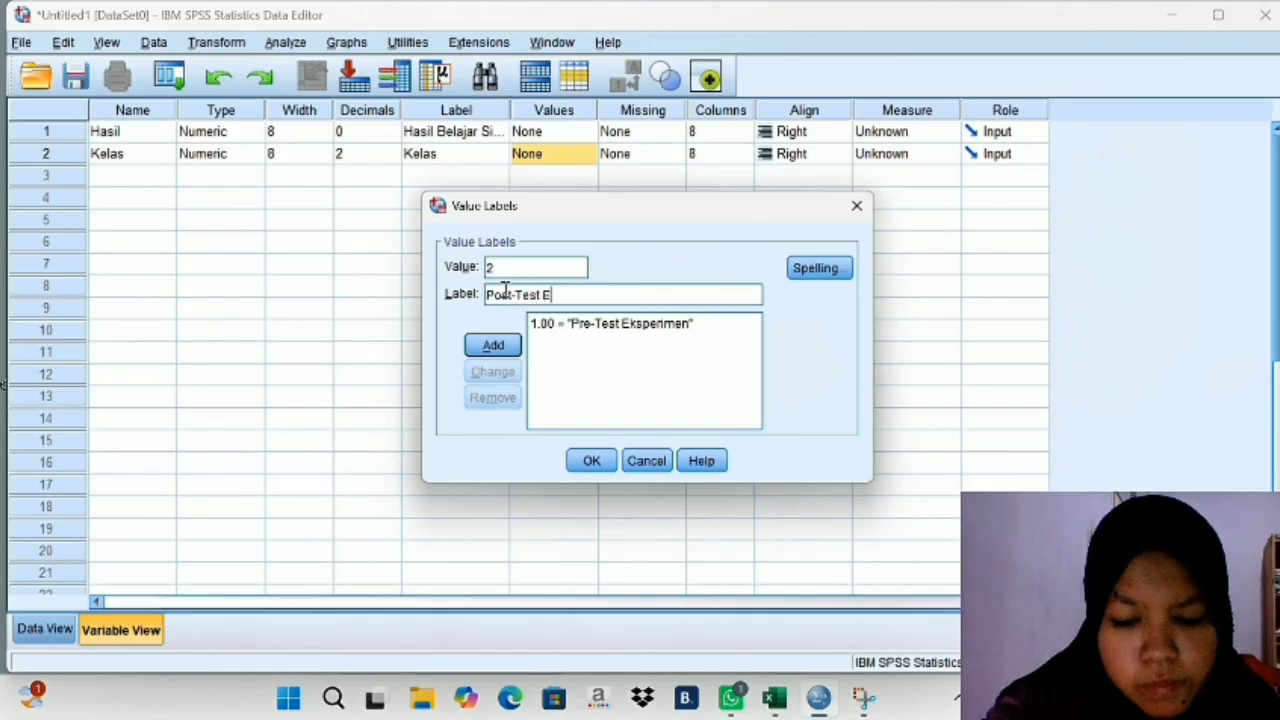
text(ksperime)
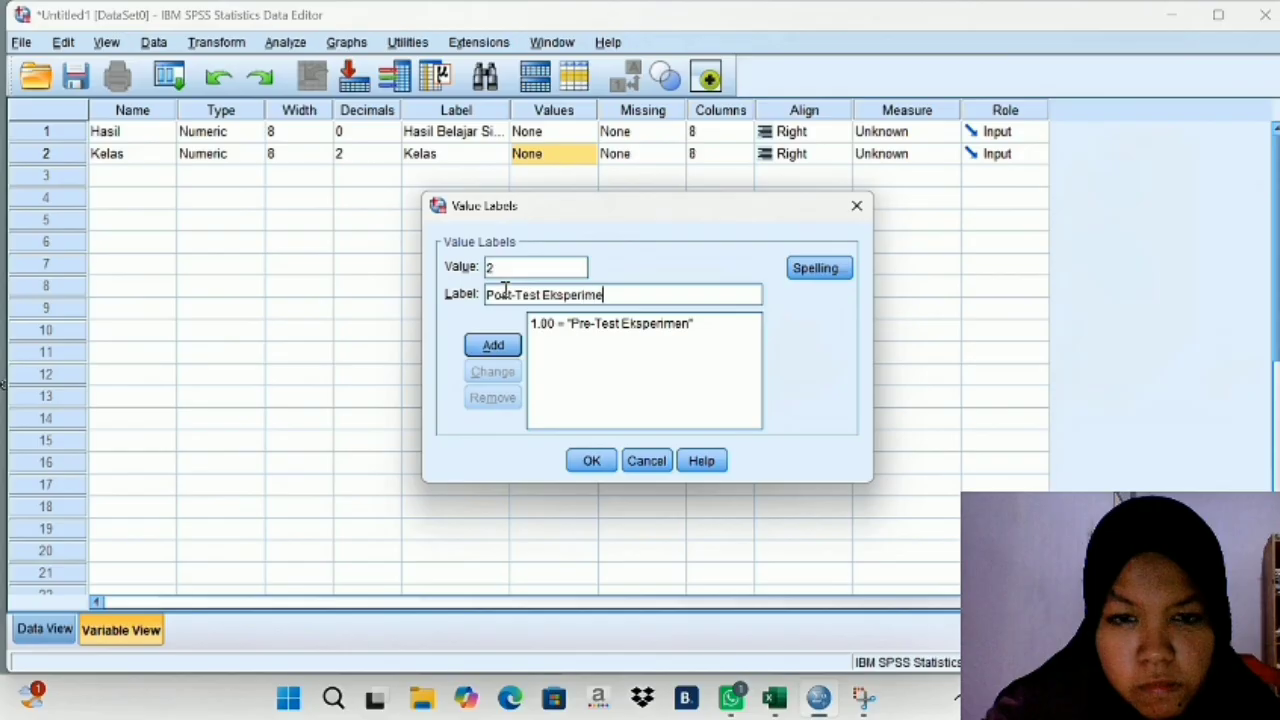
text(n)
click(494, 346)
- Add value 3 with the label "Pre-Test Kontrol" to the Kelas value labels
text(3)
click(514, 293)
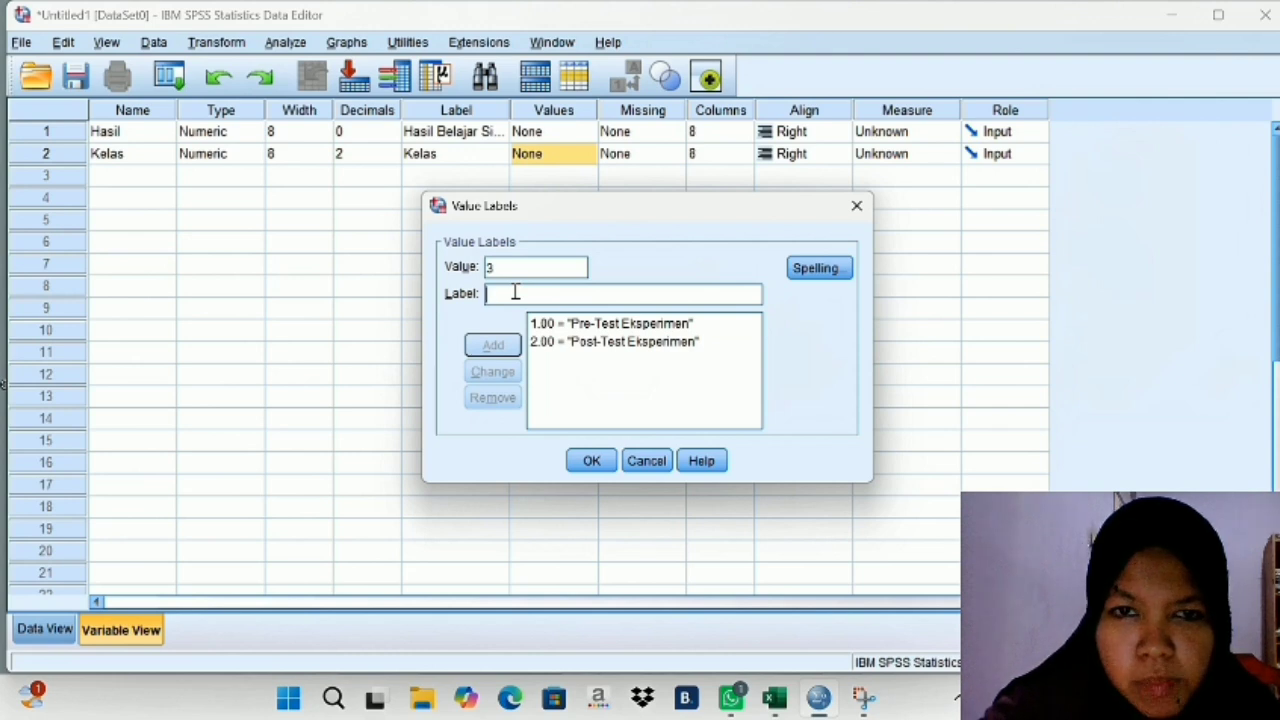
text(Pre-Test Kontrol)
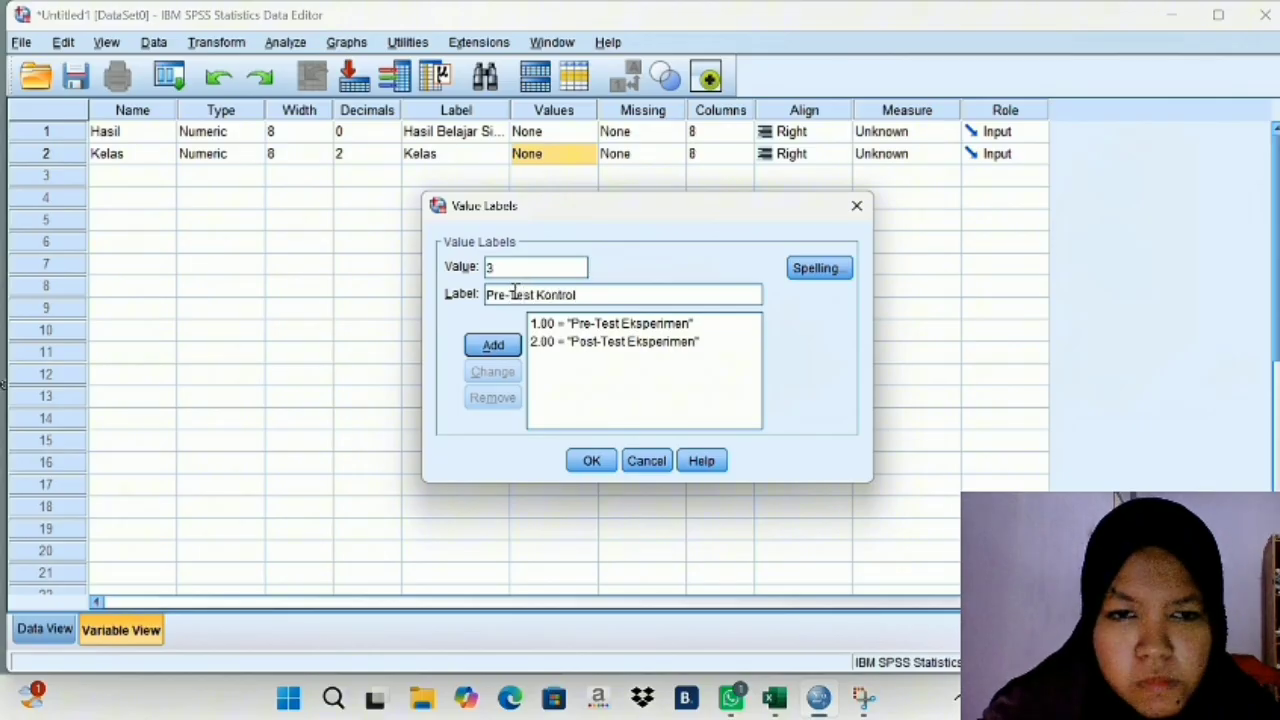
click(493, 345)
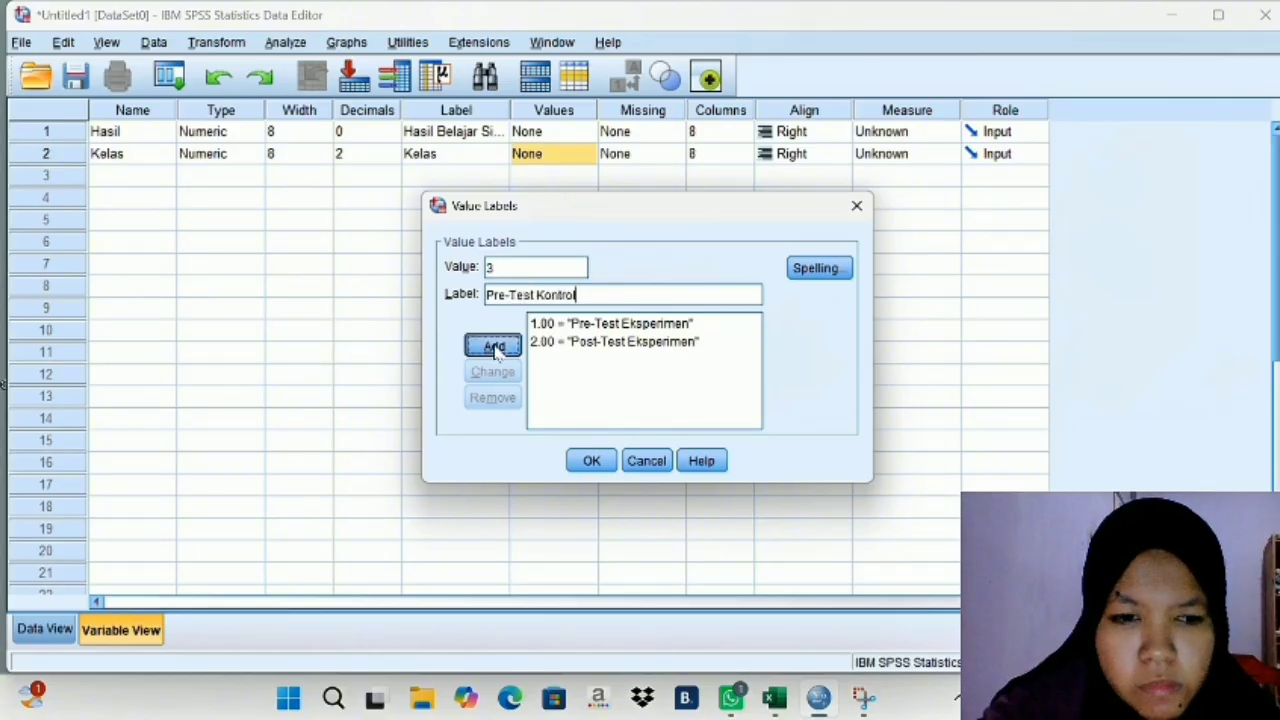
- Add value 4 with the label "Post-Test Kontrol" and apply the value labels to Kelas
click(502, 270)
text(4)
click(502, 292)
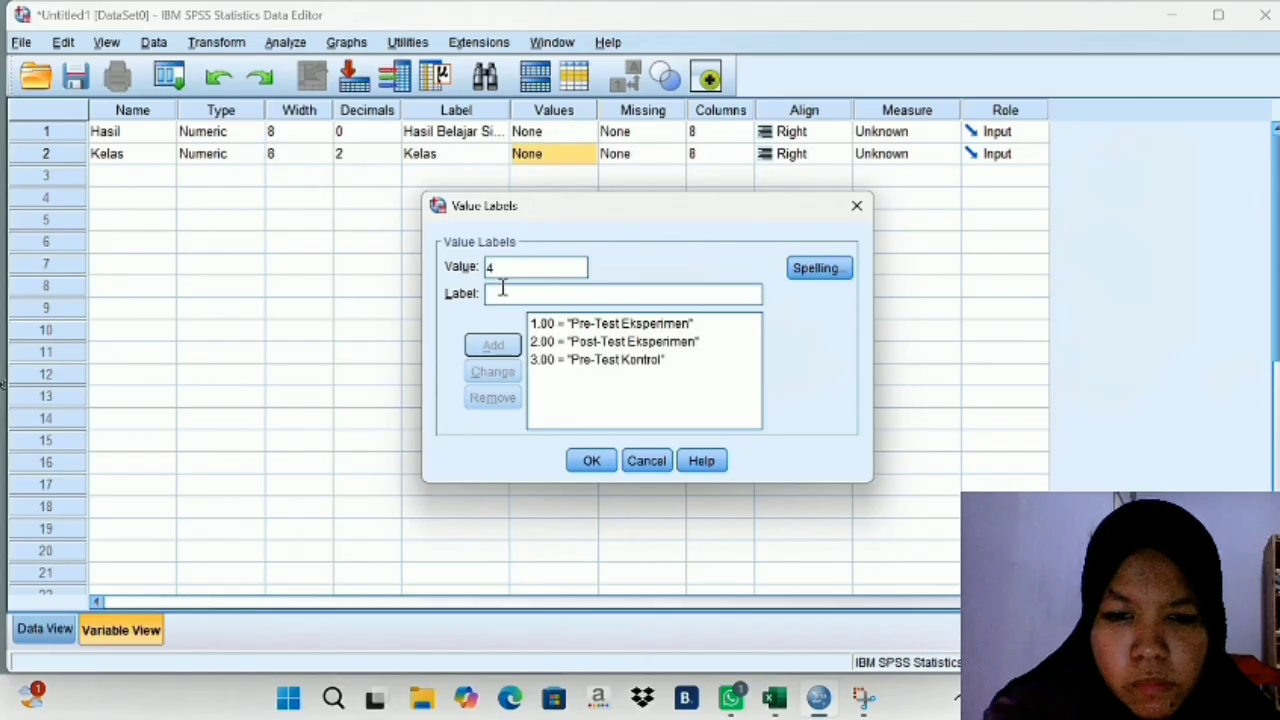
text(Post-)
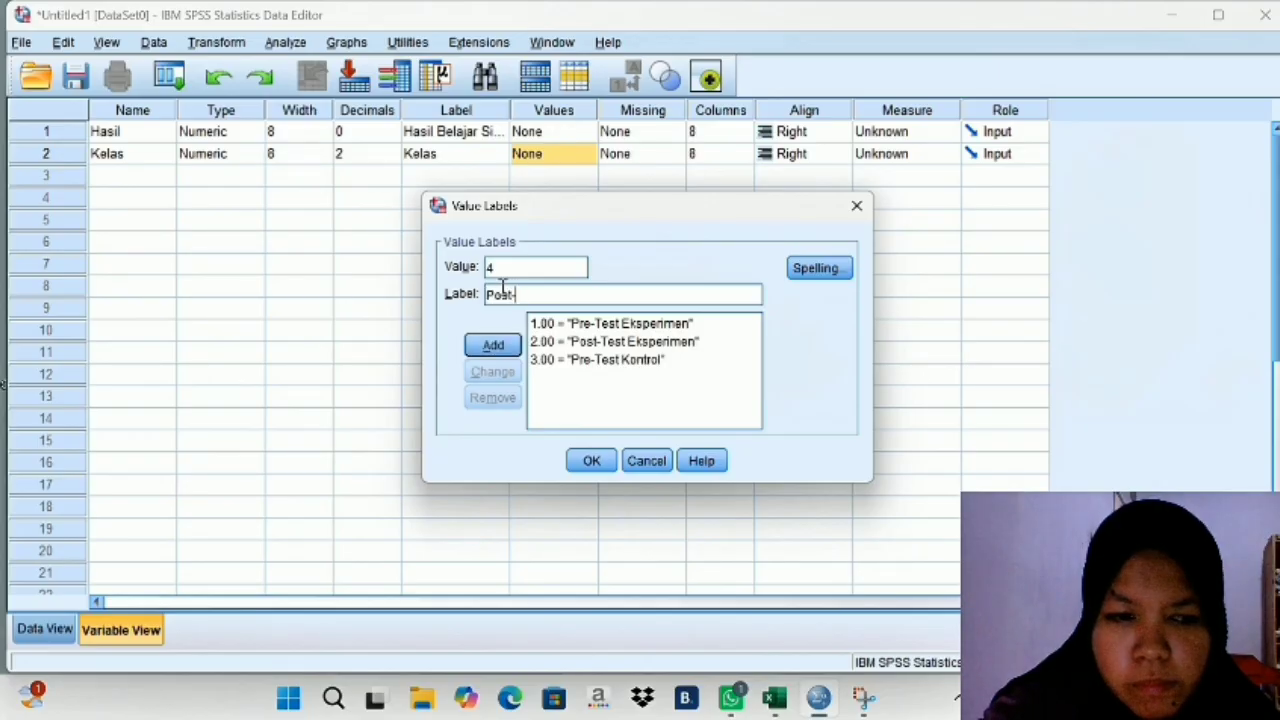
text(Test Kontrol)
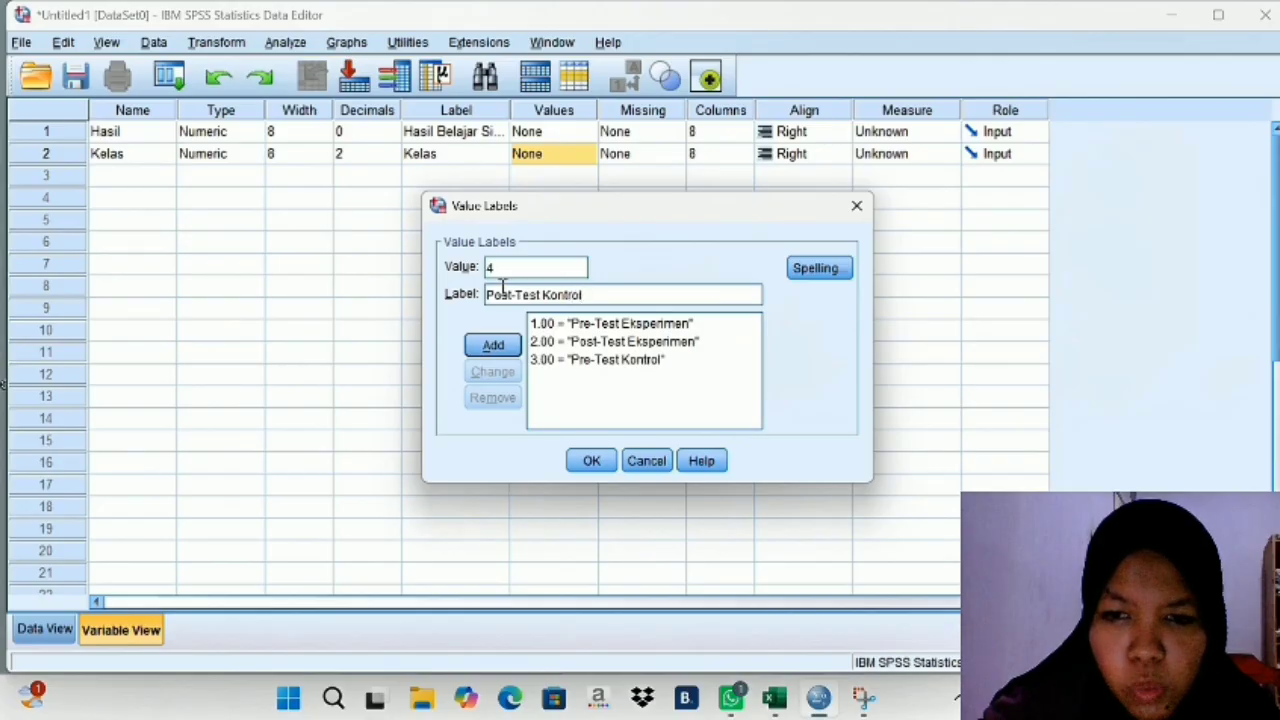
click(500, 346)
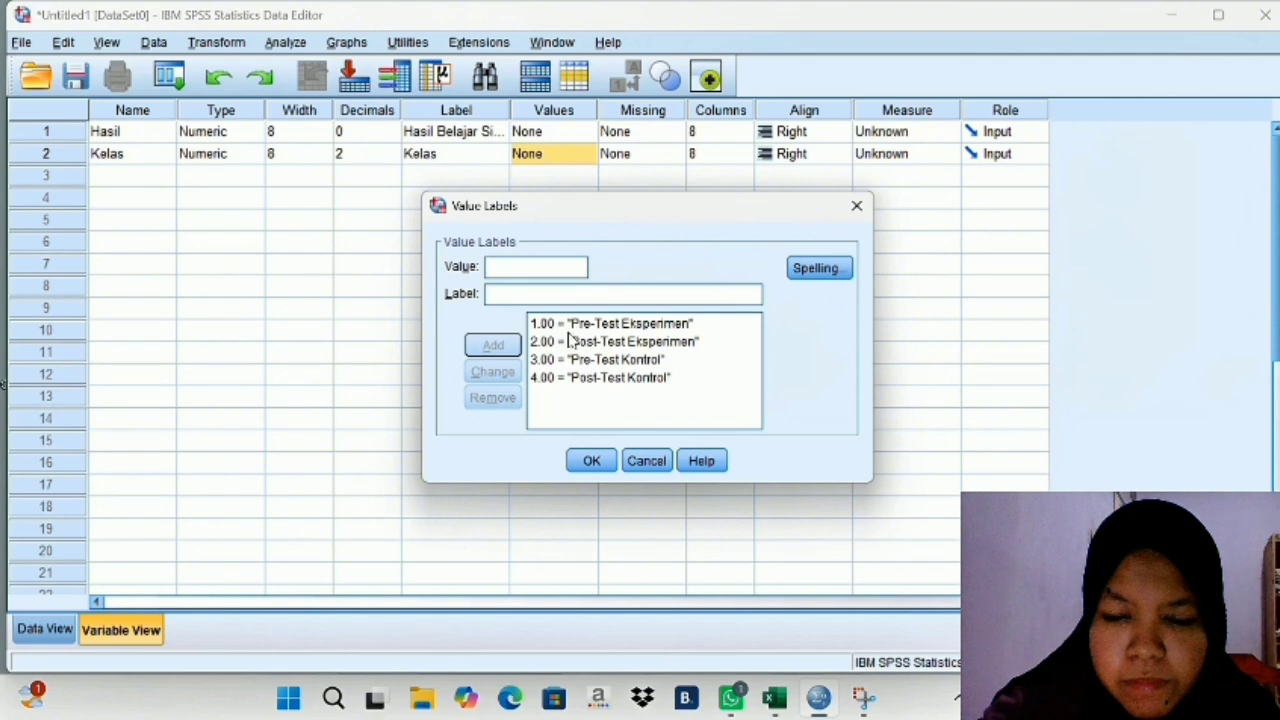
click(591, 460)
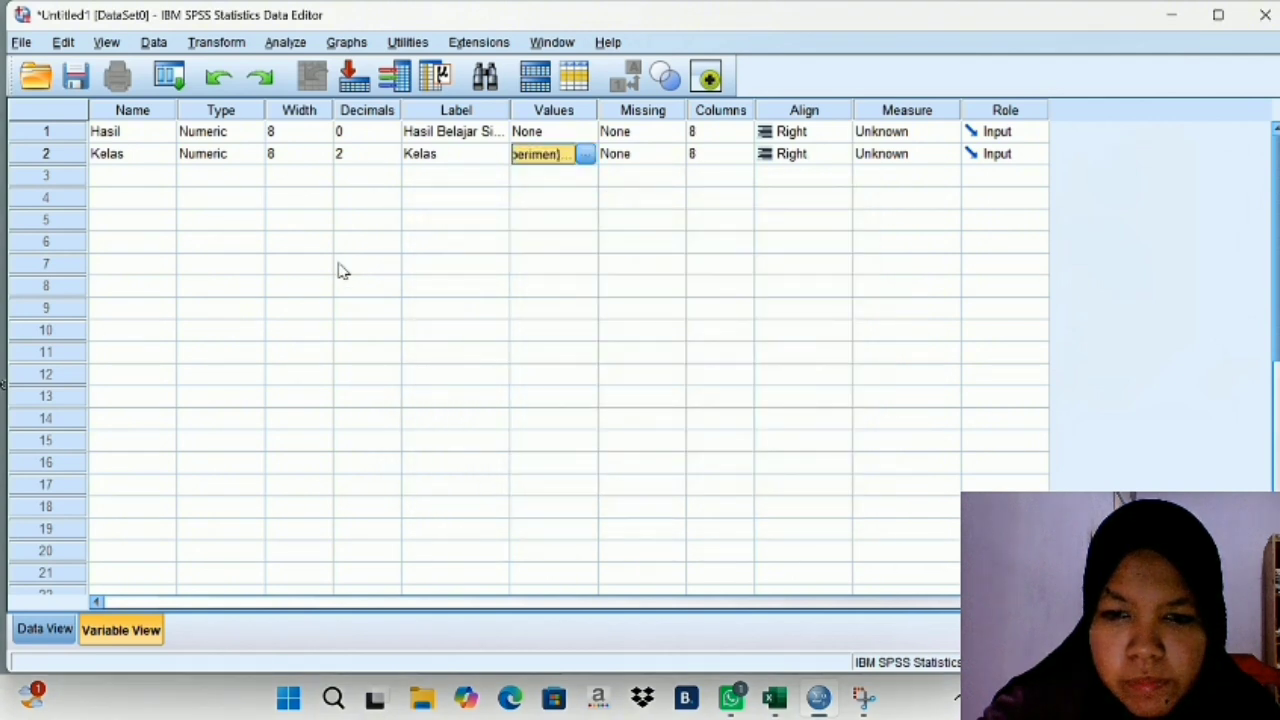
- Set the decimals of the Kelas variable to 0 and show the dataset's empty data grid
click(380, 155)
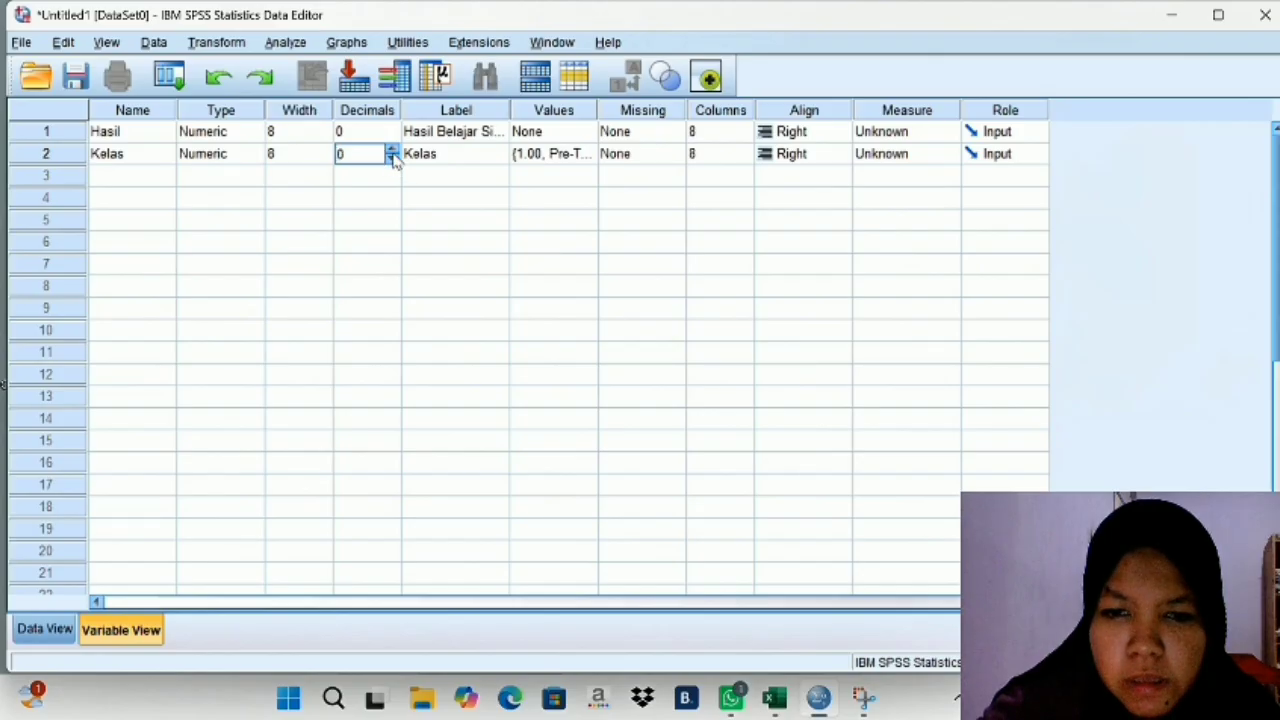
click(56, 628)
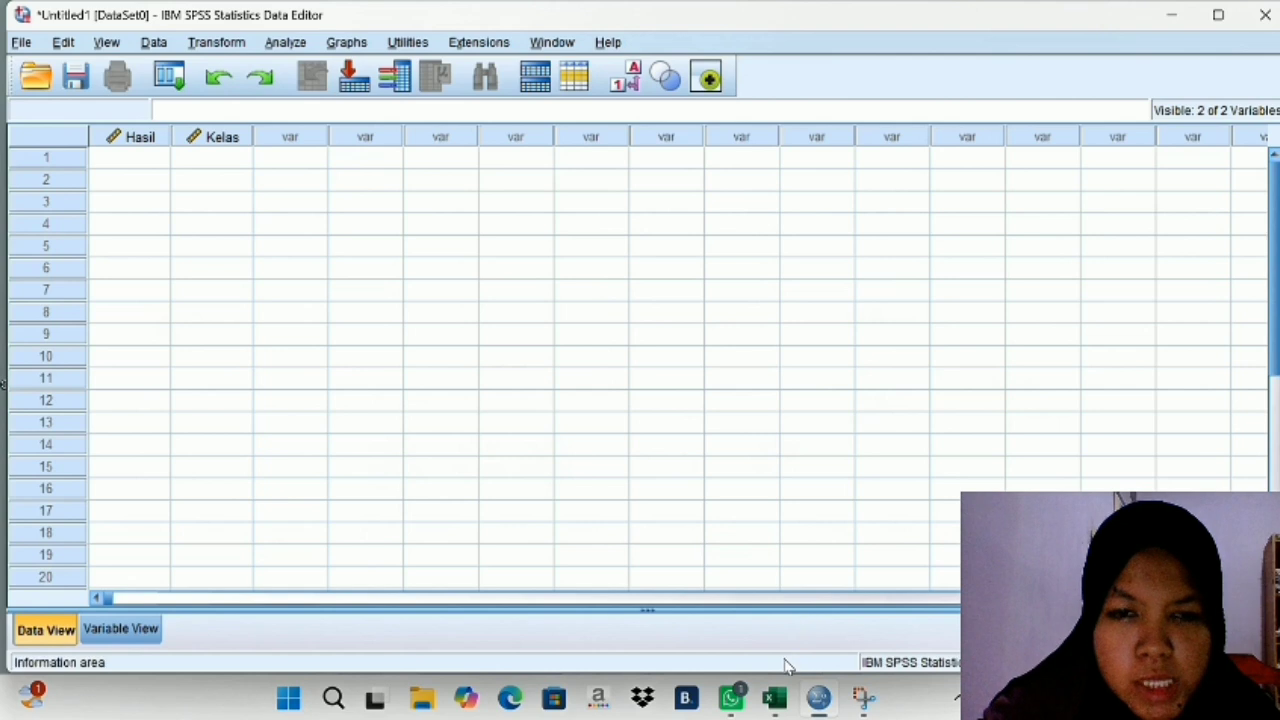
- Switch to the Excel workbook with the test scores and fill cells G3 to G25 with the group code 1
click(774, 697)
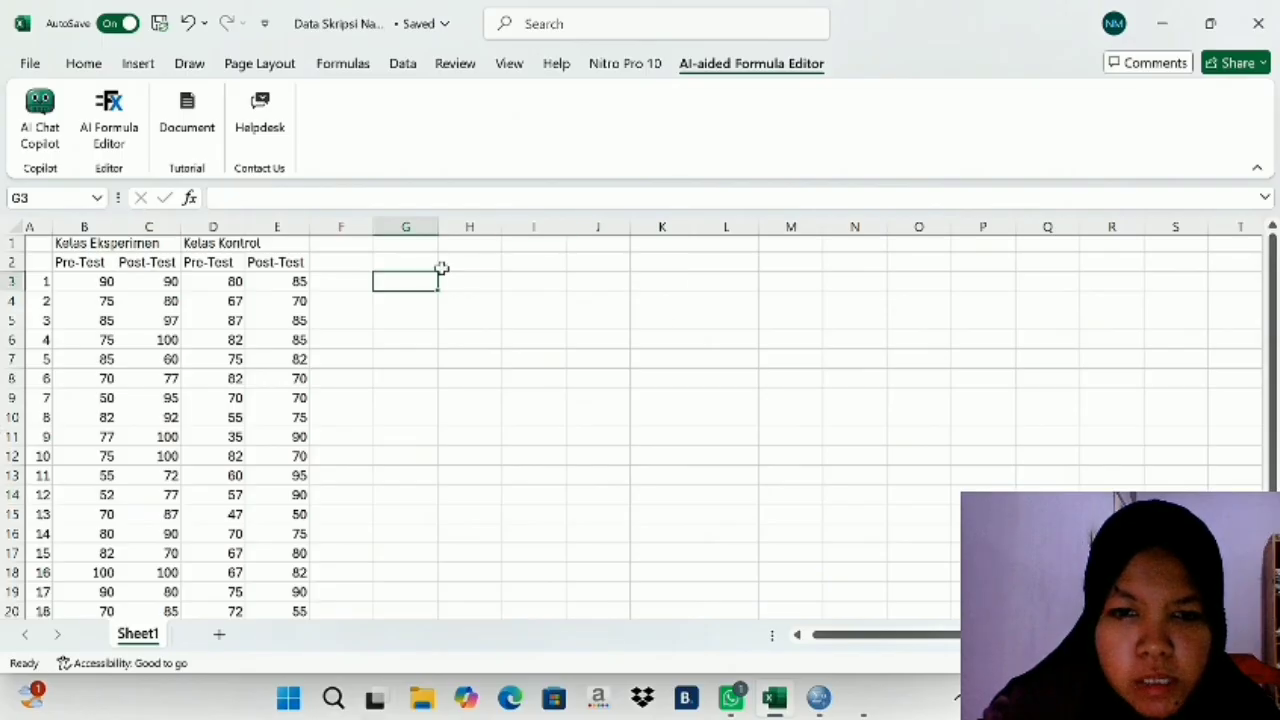
text(1)
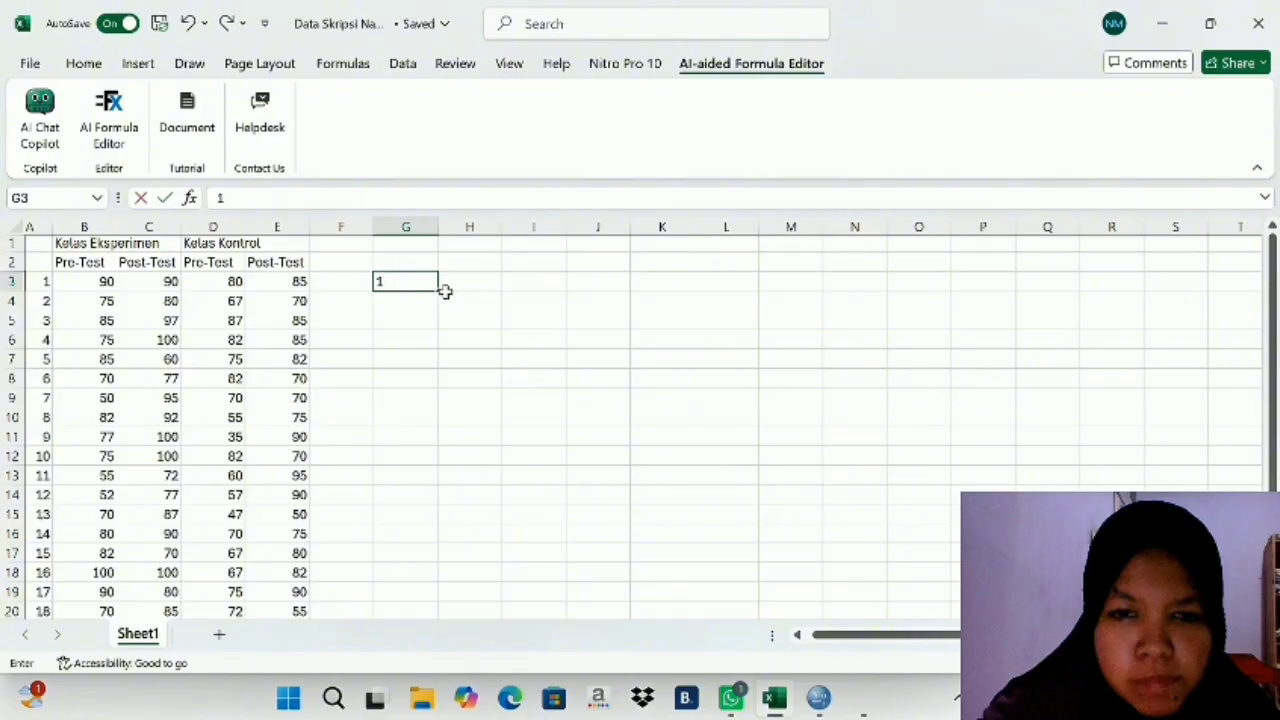
drag(436, 292, 427, 545)
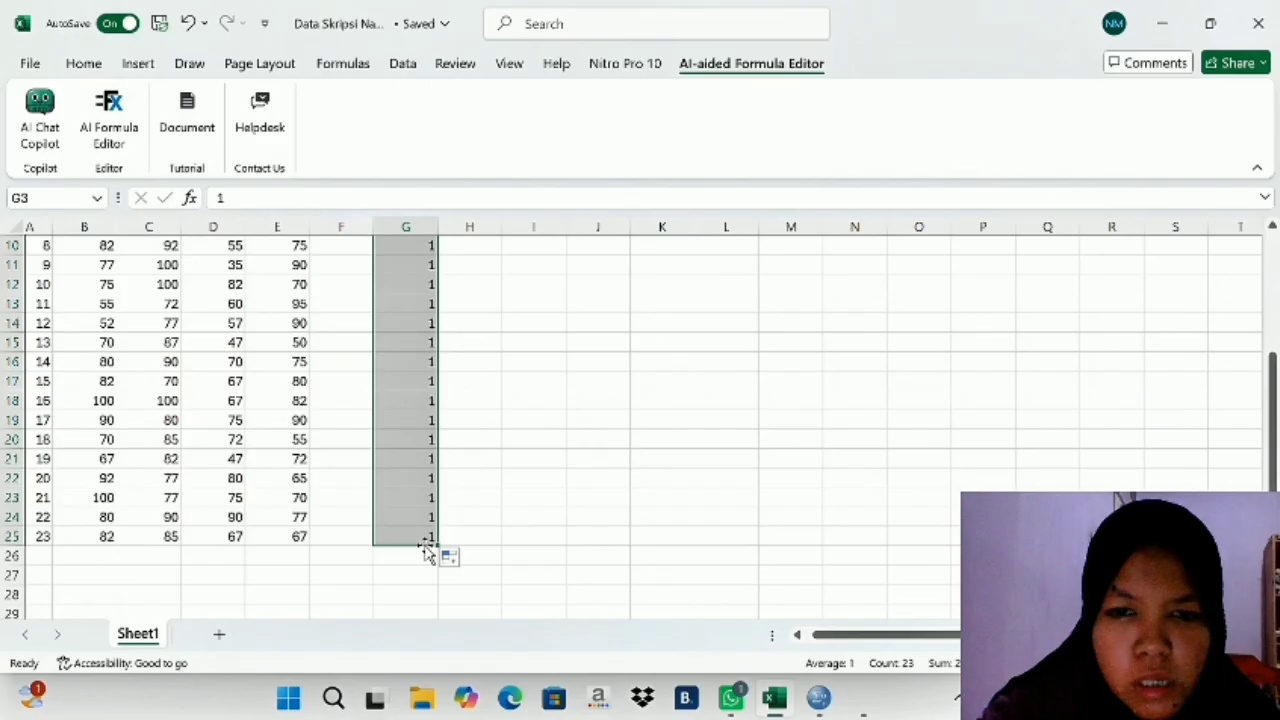
scroll(425, 545, up, 1)
scroll(425, 545, up, 2)
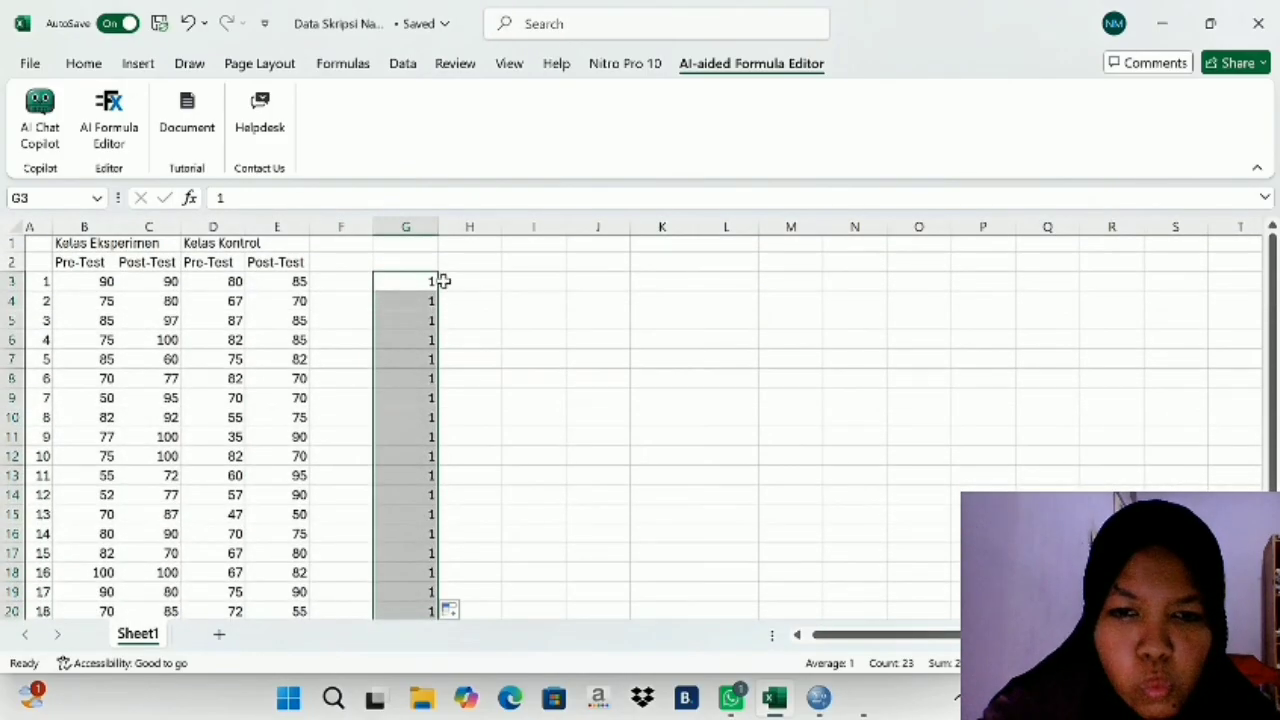
- Fill cells H3 to H25 with the group code 2
click(451, 281)
text(2)
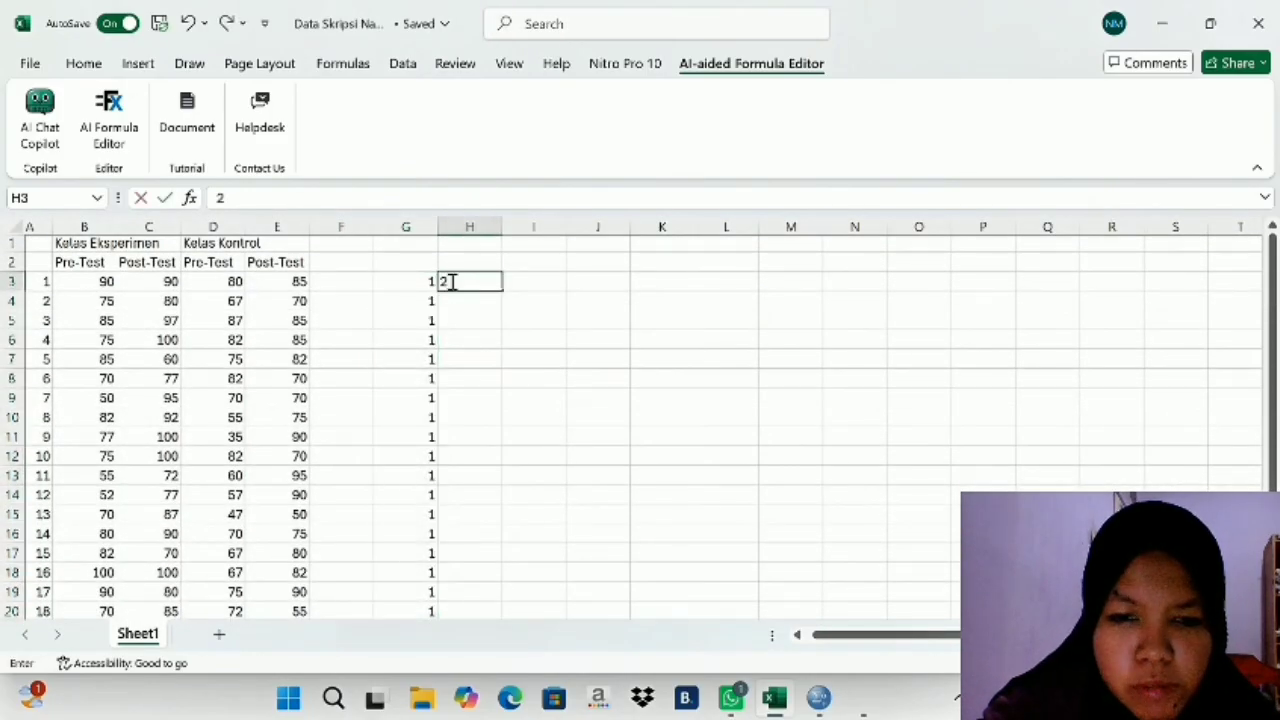
mouse_move(499, 291)
mouse_down()
mouse_move(491, 463)
mouse_move(498, 296)
mouse_up()
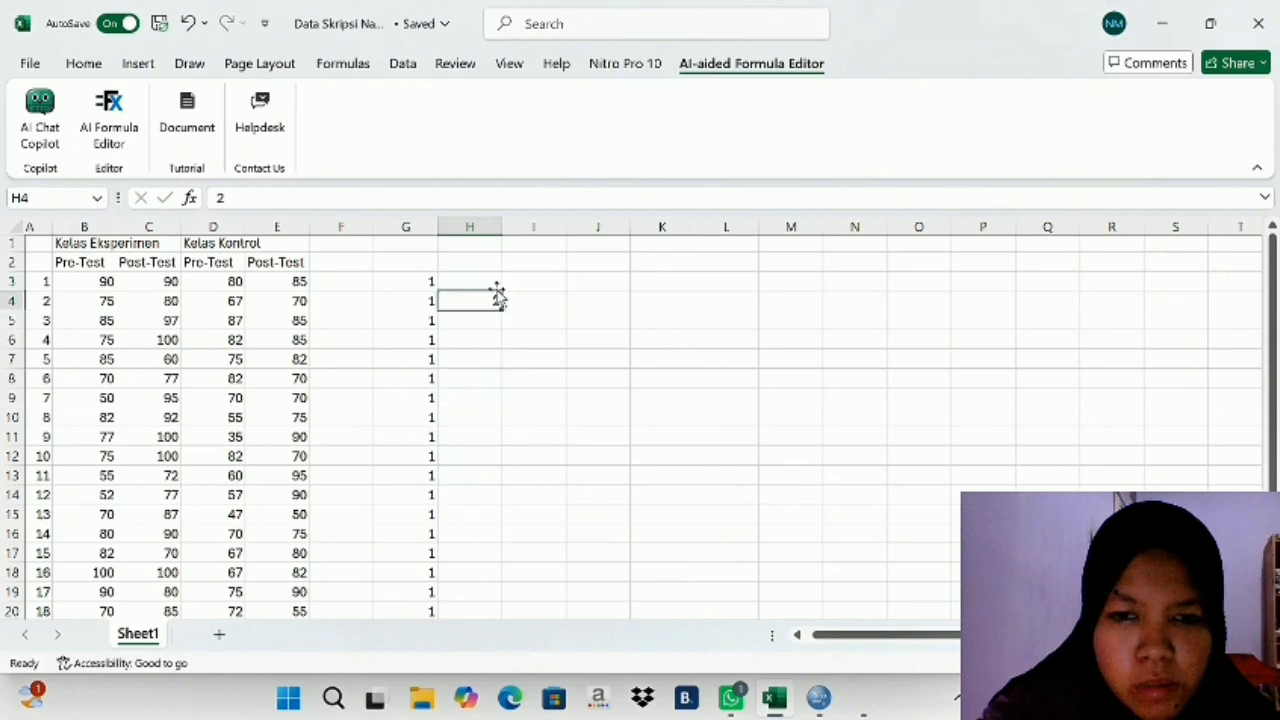
key(ctrl+z)
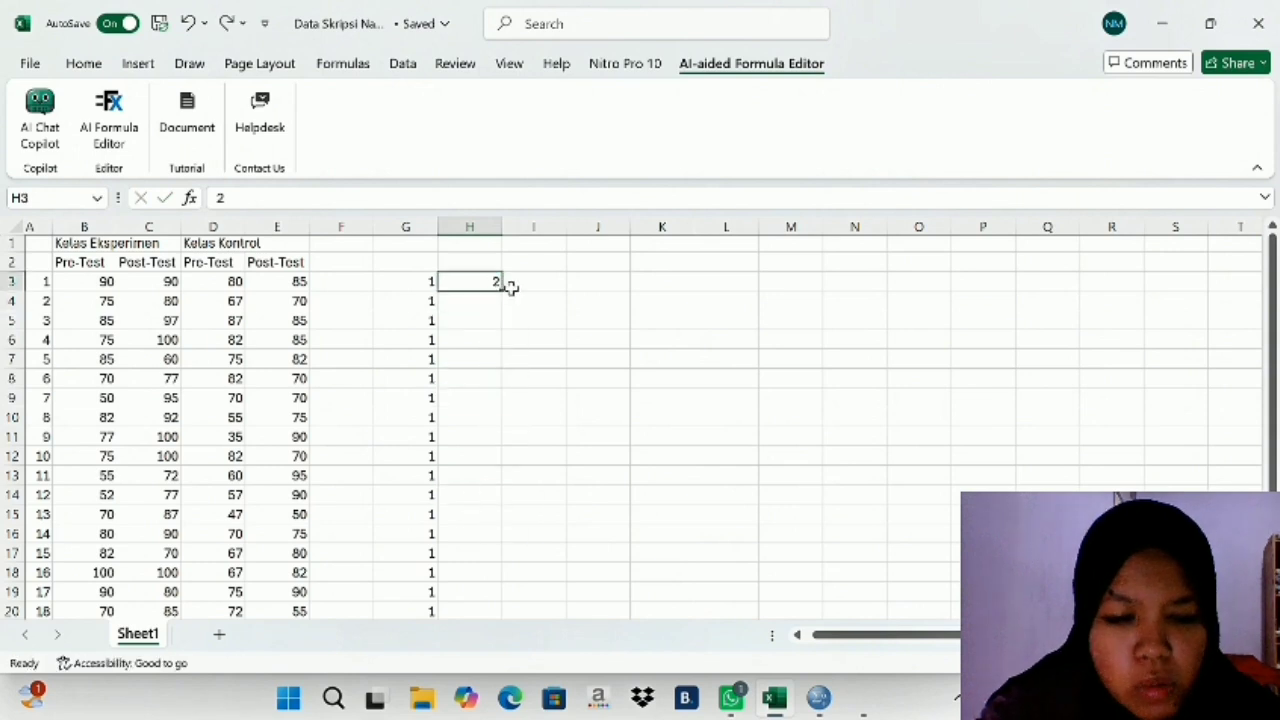
drag(500, 289, 469, 577)
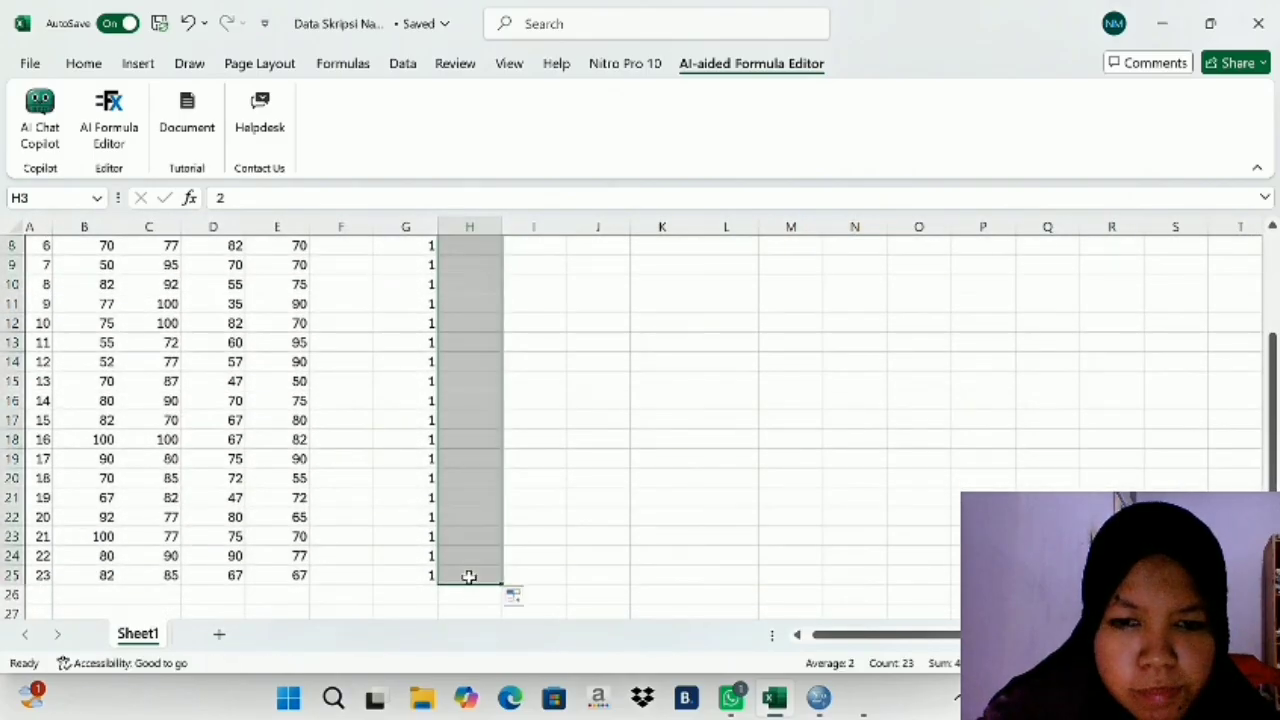
scroll(466, 574, up, 3)
- Fill cells I3 to I25 with the group code 3
click(519, 281)
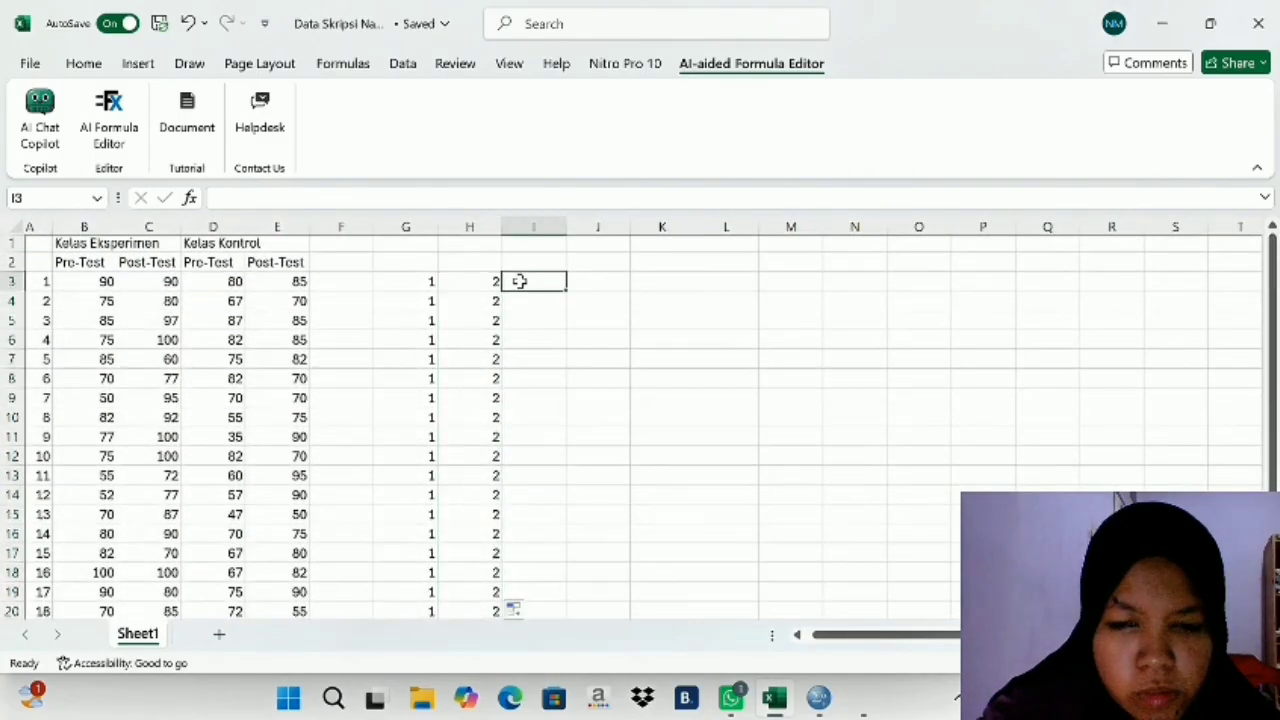
text(3)
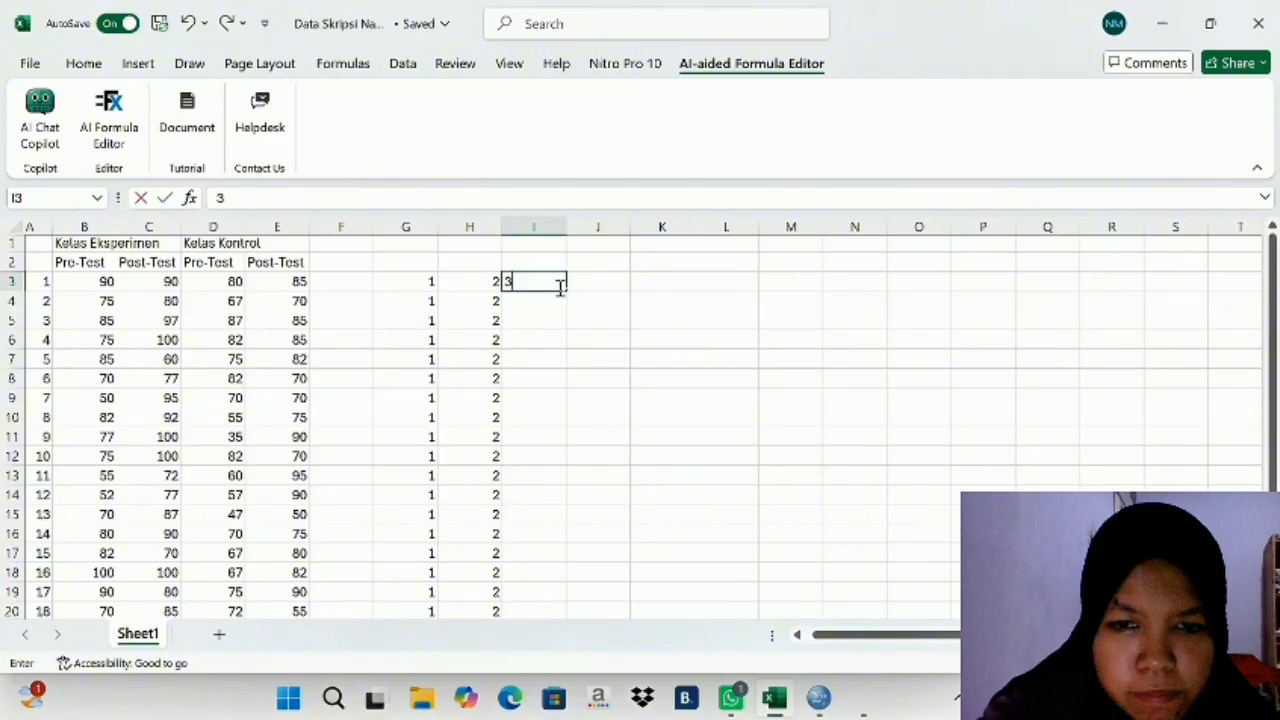
drag(566, 291, 531, 590)
scroll(531, 590, up, 3)
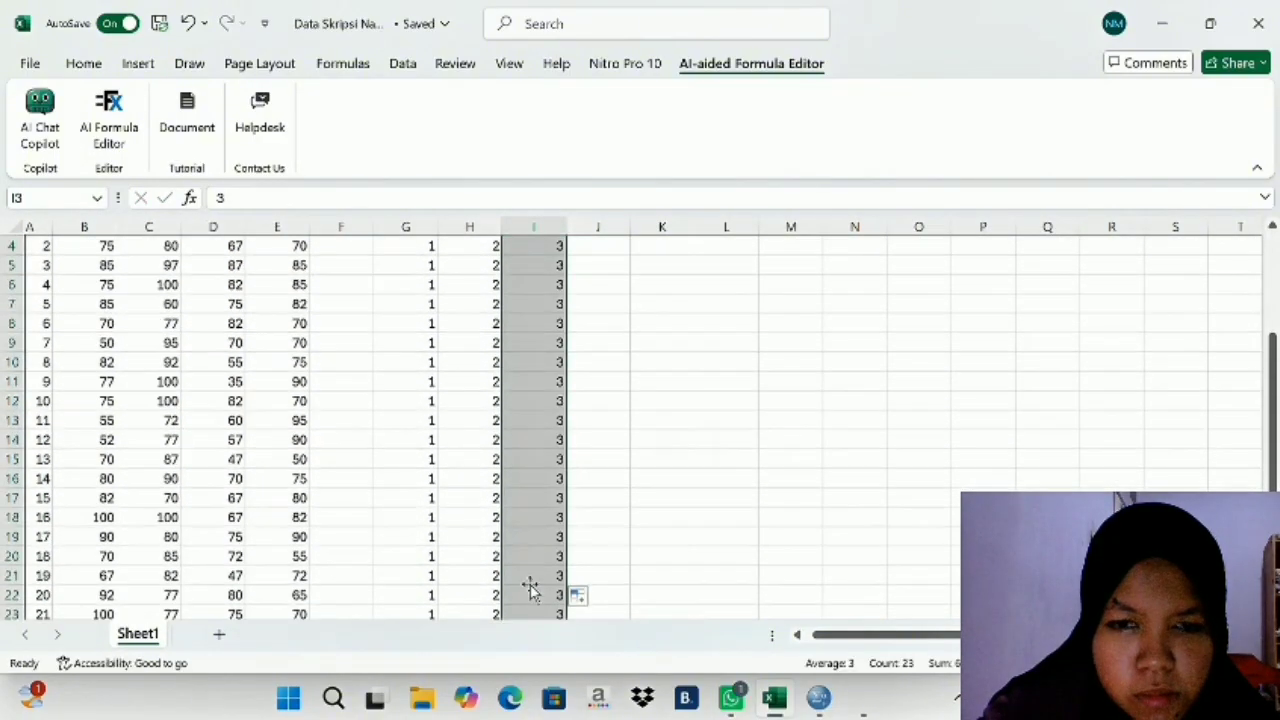
- Fill cells J3 to J25 with the group code 4, ending level with the last score row
click(587, 285)
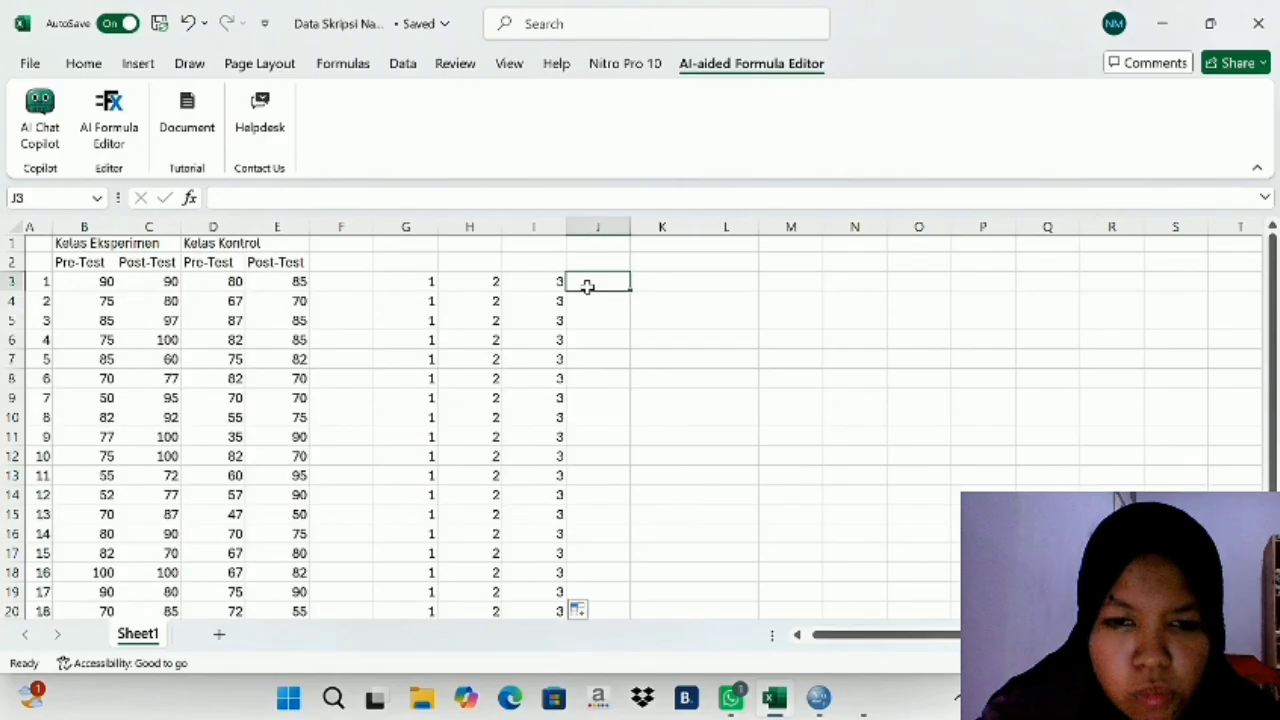
text(4)
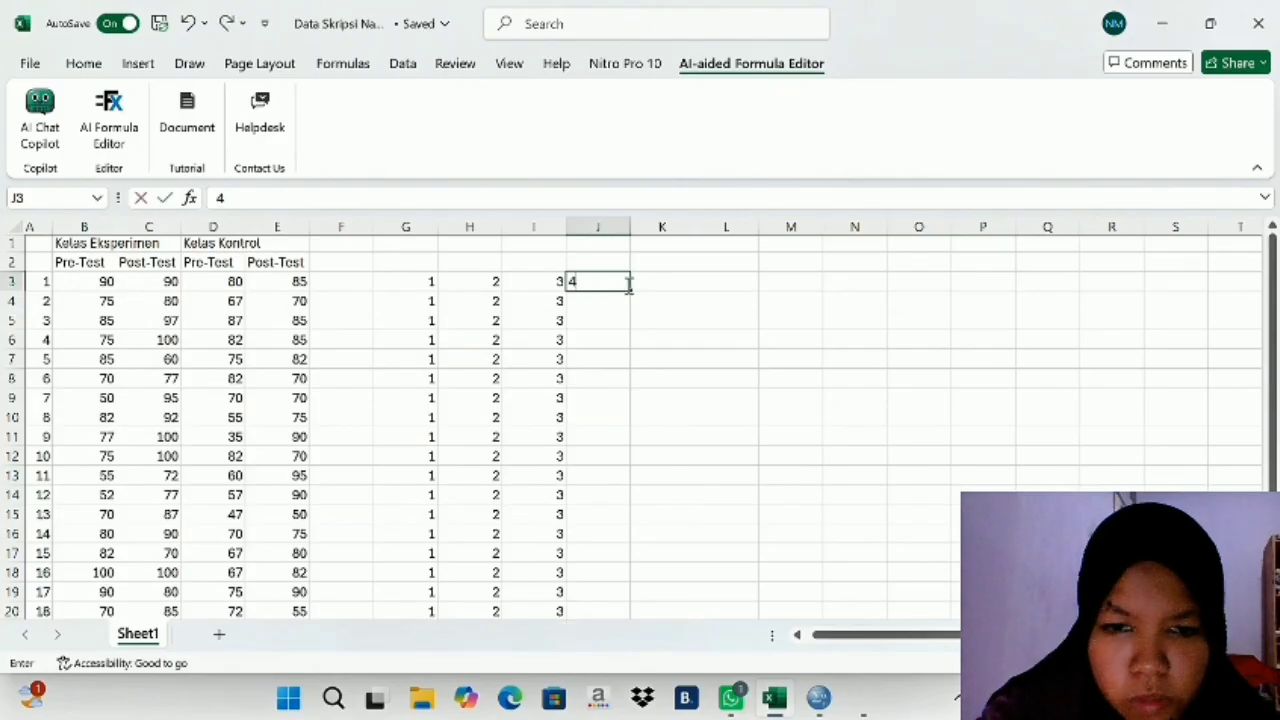
click(631, 287)
drag(631, 288, 639, 489)
drag(563, 656, 586, 640)
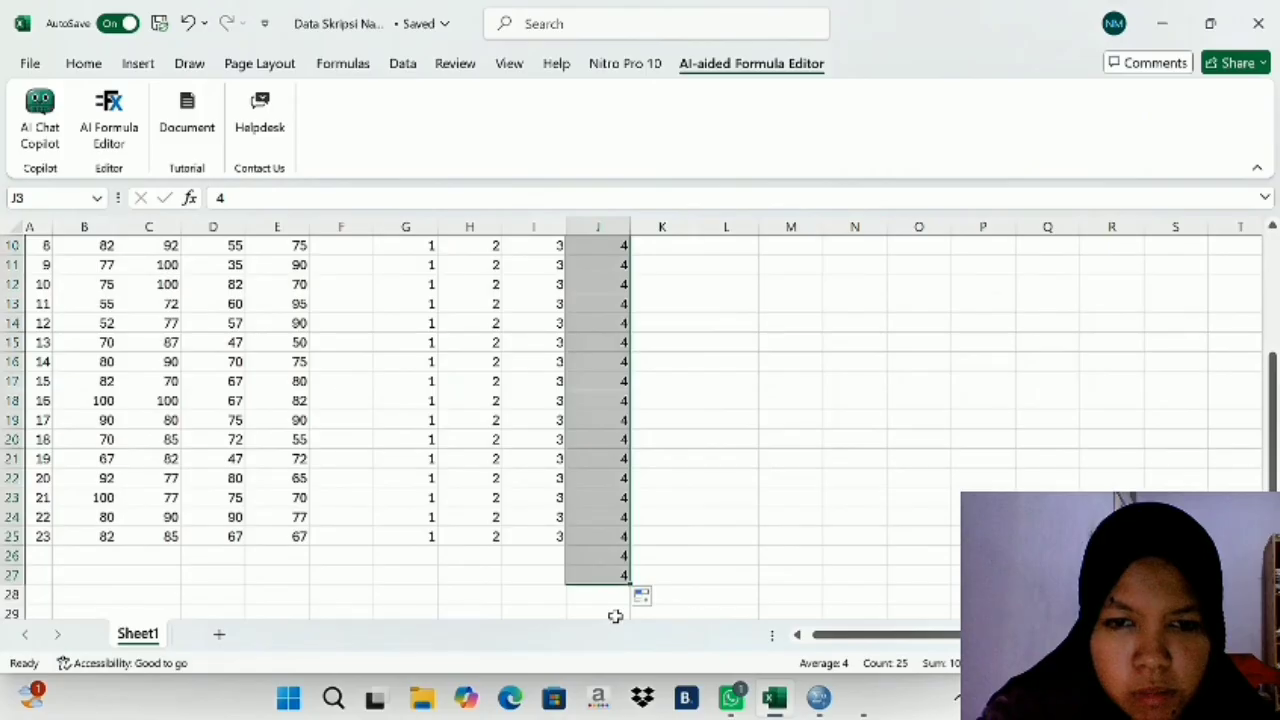
drag(628, 583, 626, 550)
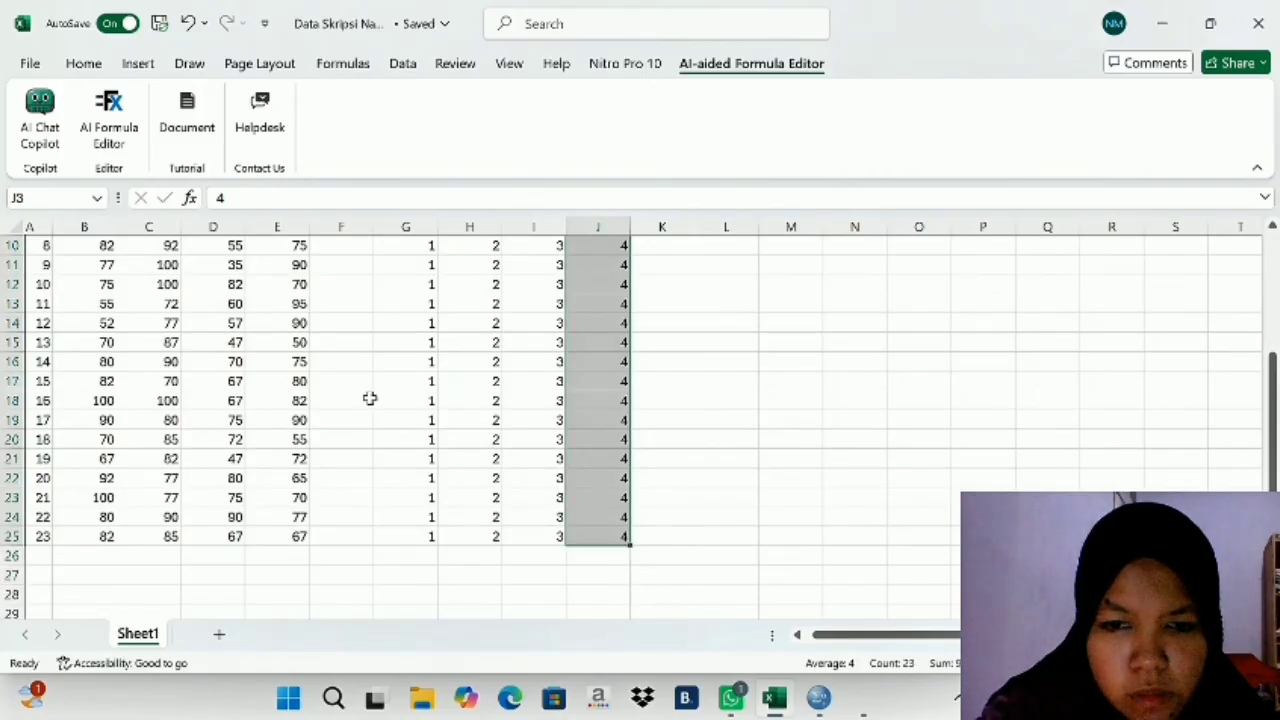
scroll(366, 508, up, 3)
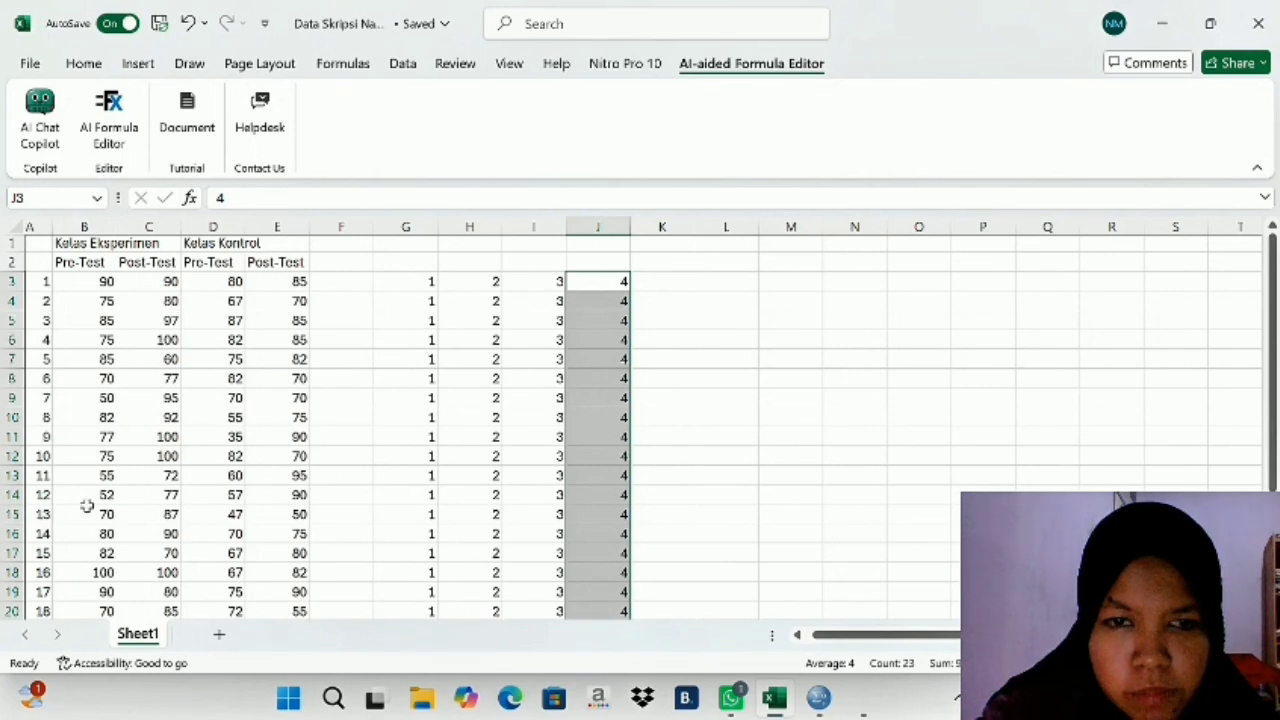
- Copy the Kelas Eksperimen Pre-Test scores in B3:B25 and paste them into the Hasil column from row 1 in the SPSS Data Editor
drag(80, 281, 84, 578)
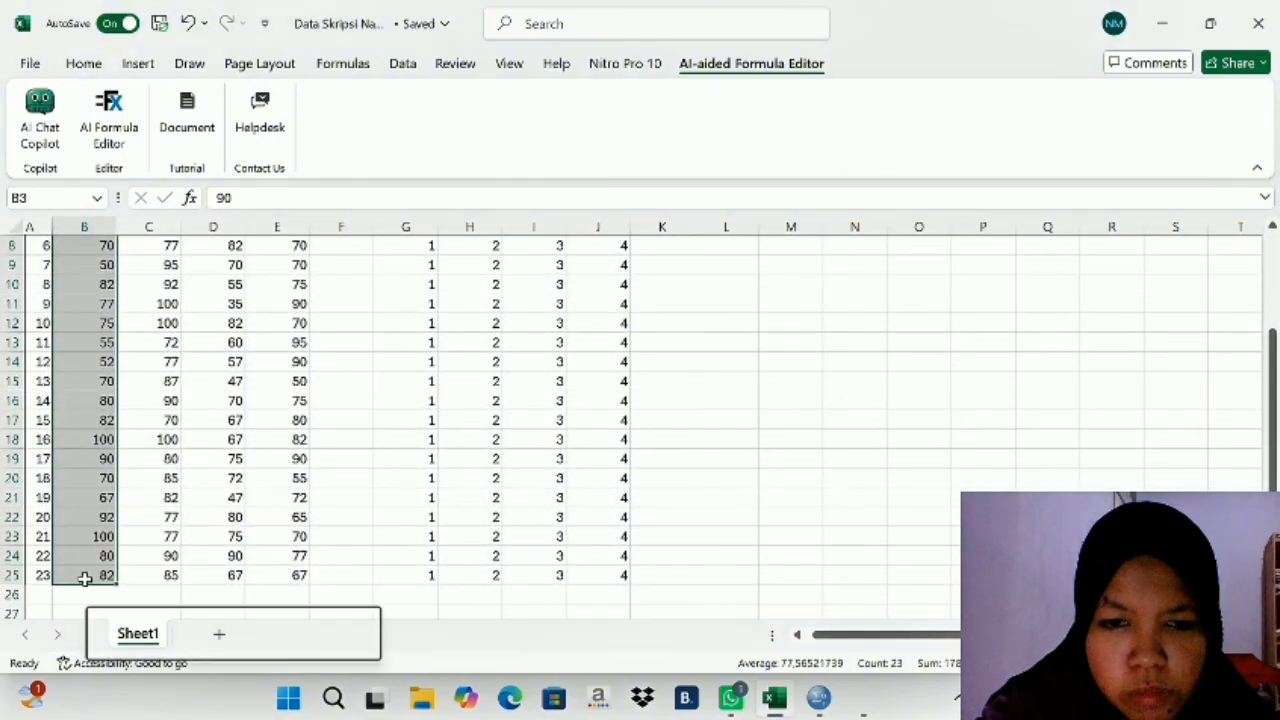
right_click(84, 578)
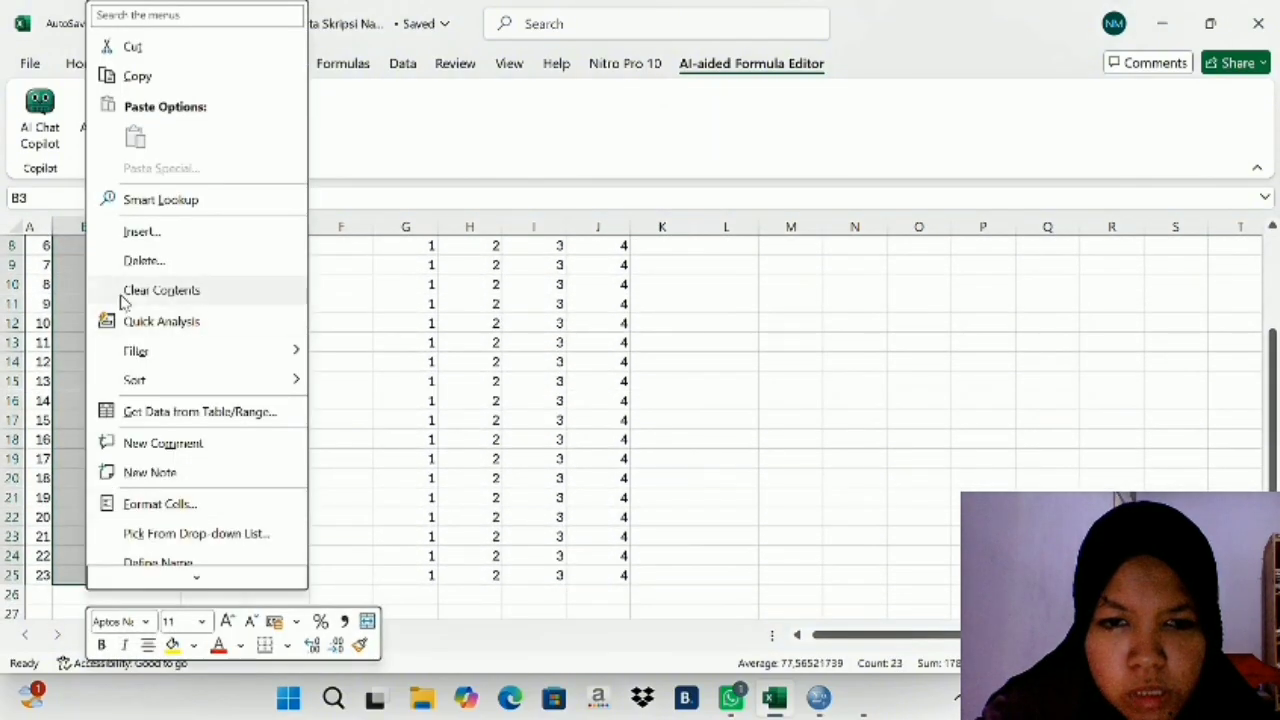
click(145, 84)
scroll(686, 494, up, 3)
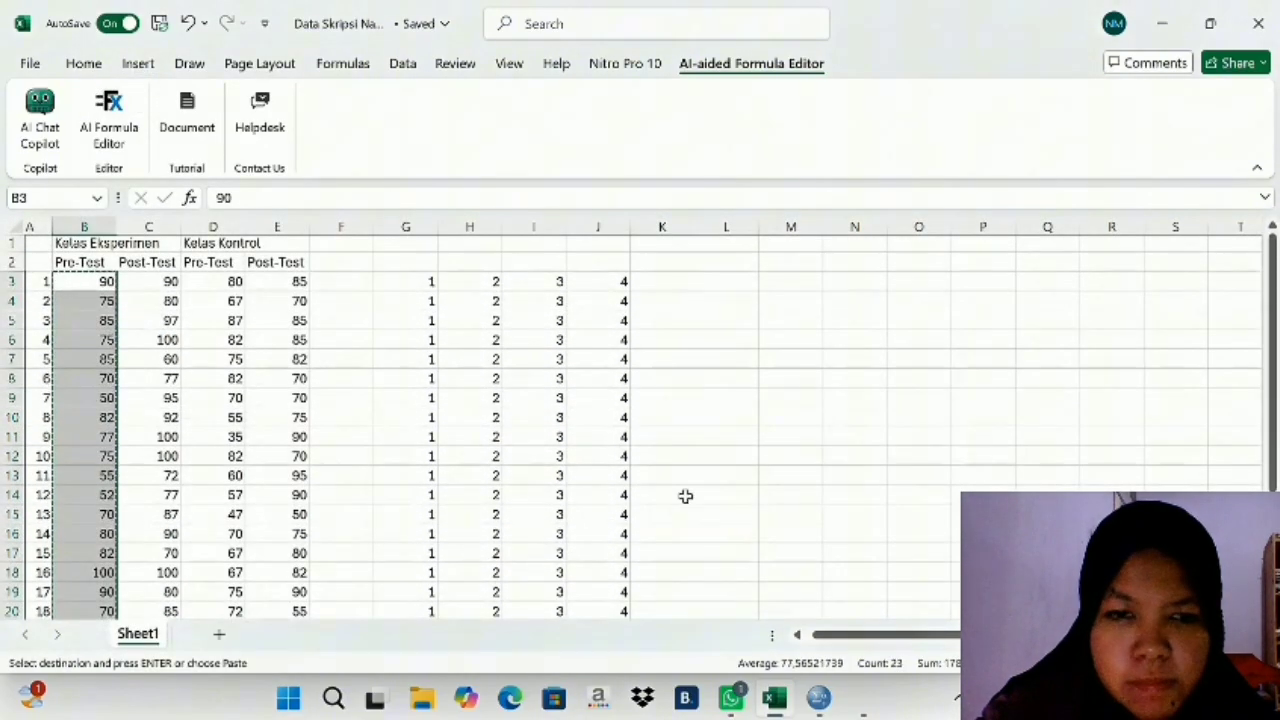
click(819, 698)
click(131, 165)
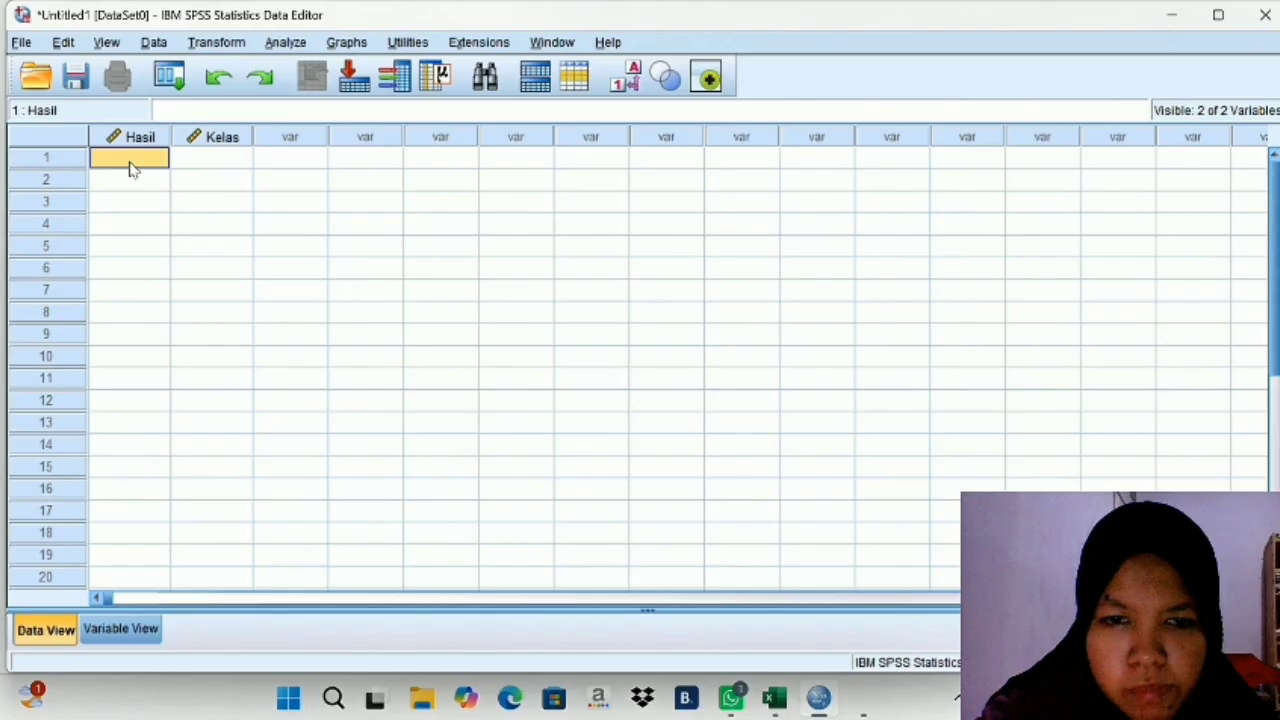
right_click(130, 168)
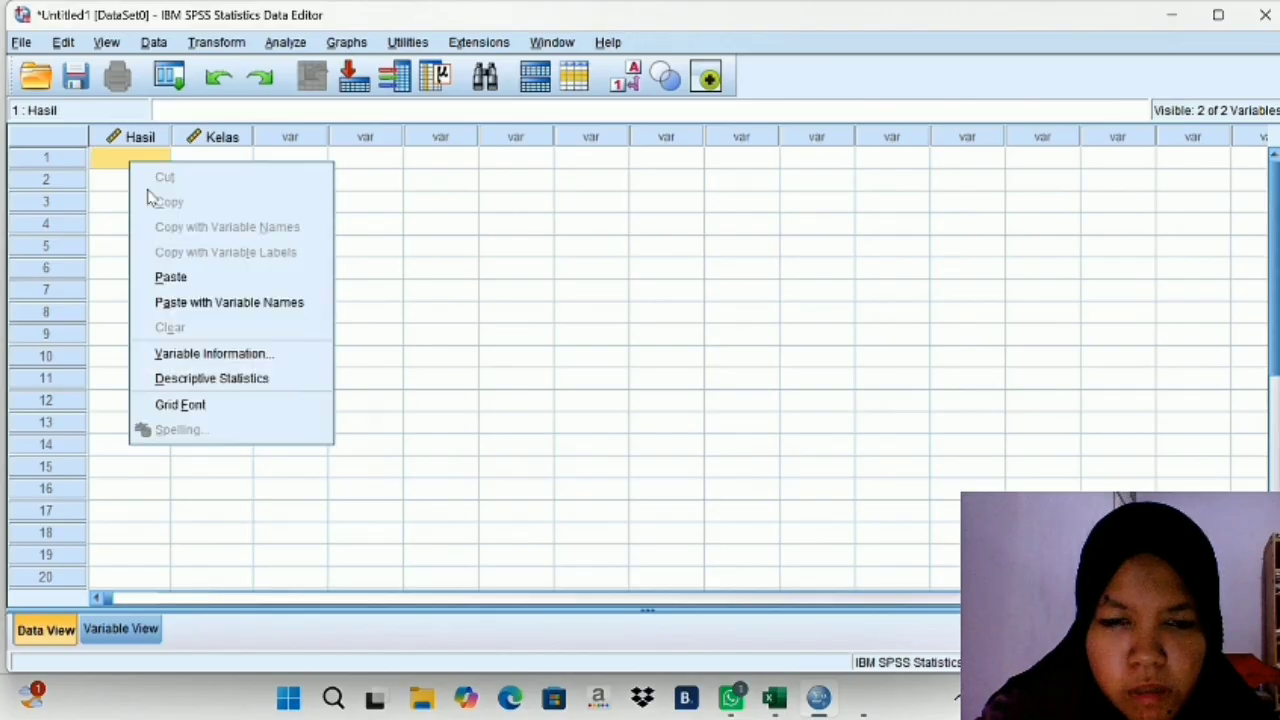
click(176, 276)
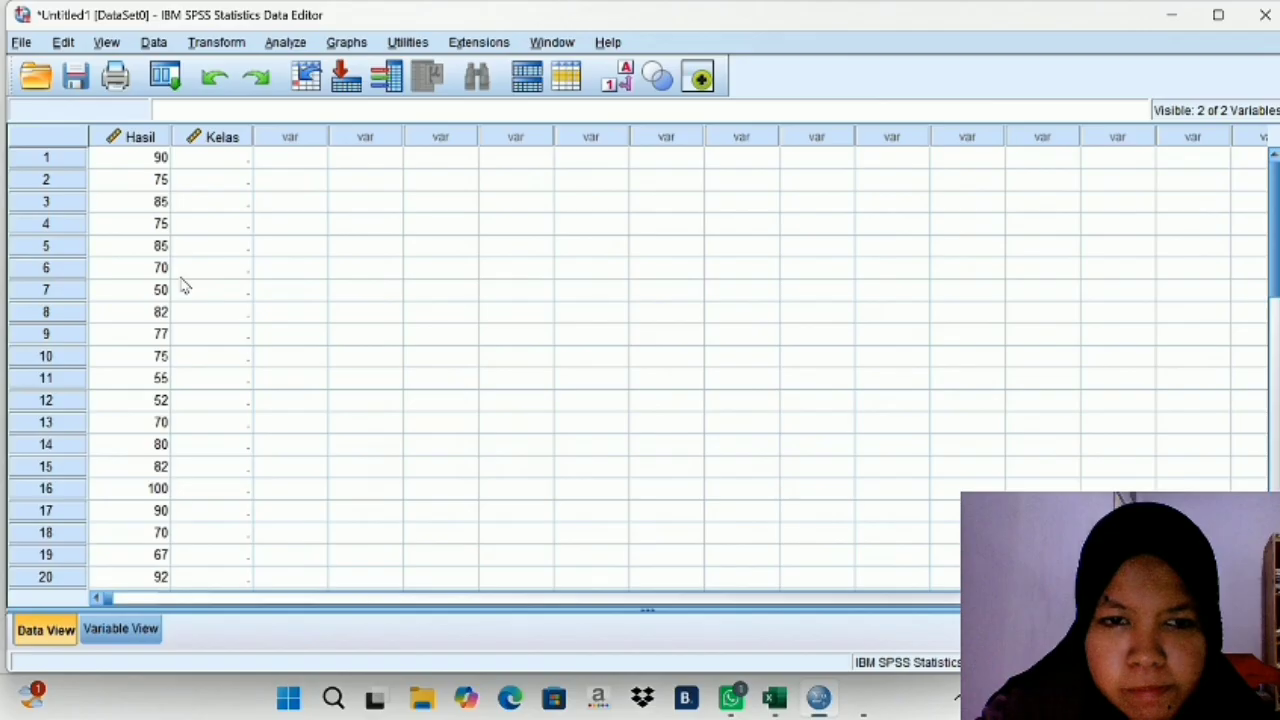
- Arrange SPSS and Excel side by side and copy the group code 1 cells G3:G25 into the Kelas column from row 1
key(super+Left)
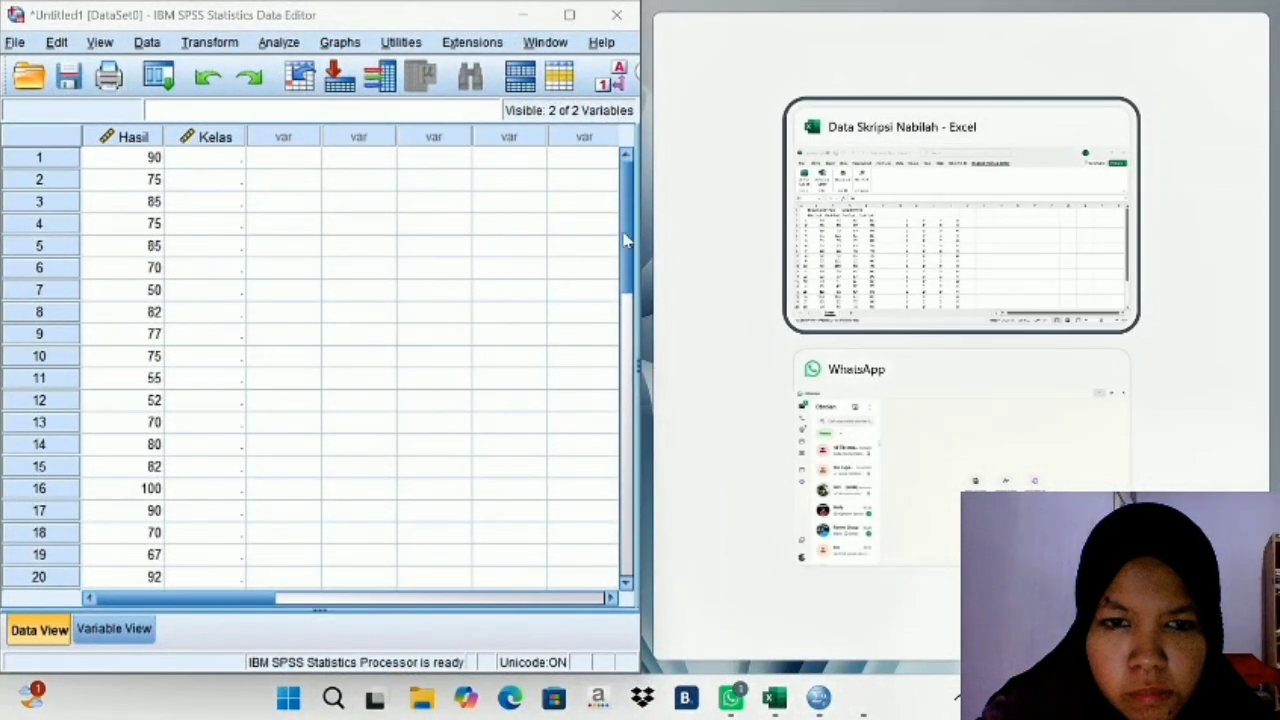
click(866, 236)
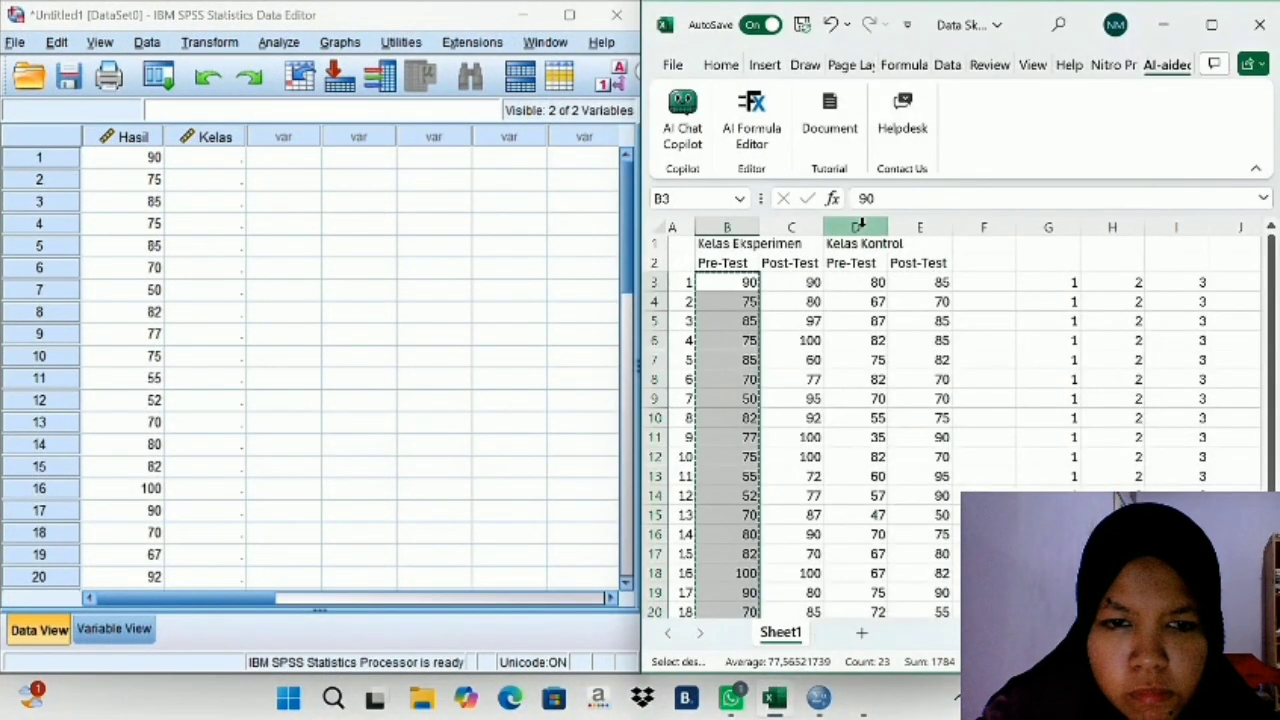
drag(1046, 283, 1050, 578)
right_click(1050, 578)
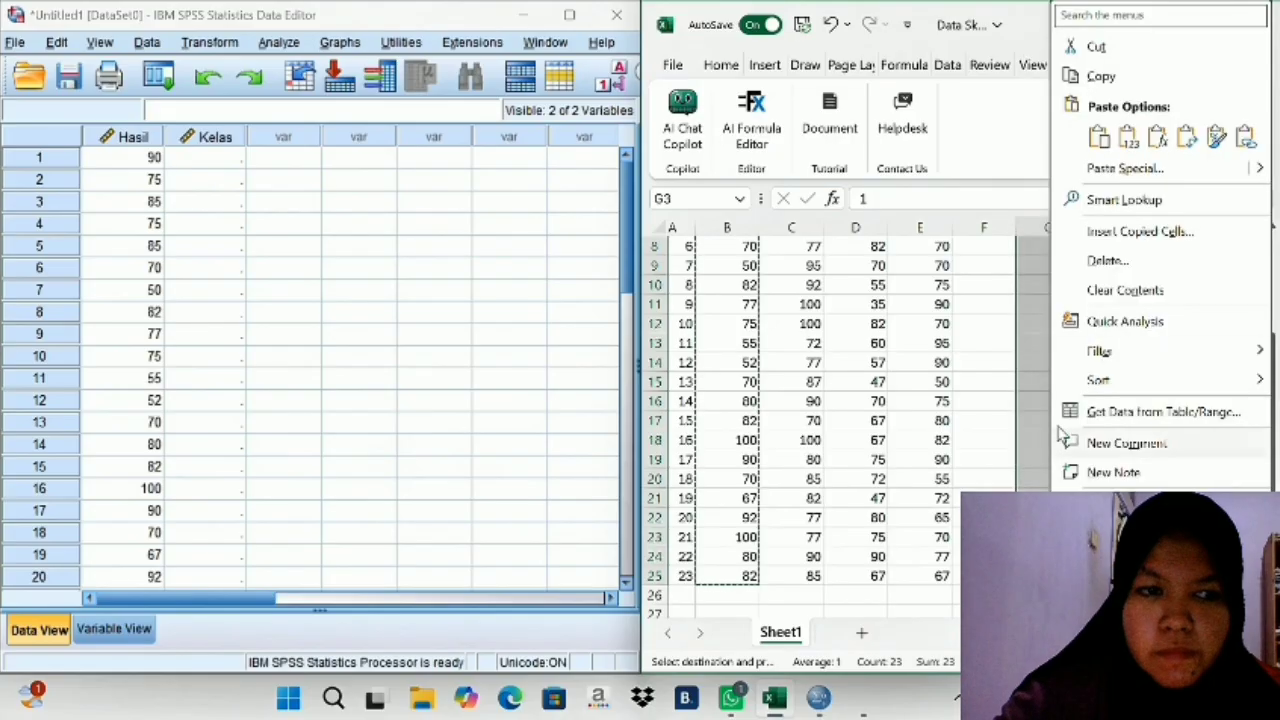
click(1100, 78)
scroll(850, 400, up, 3)
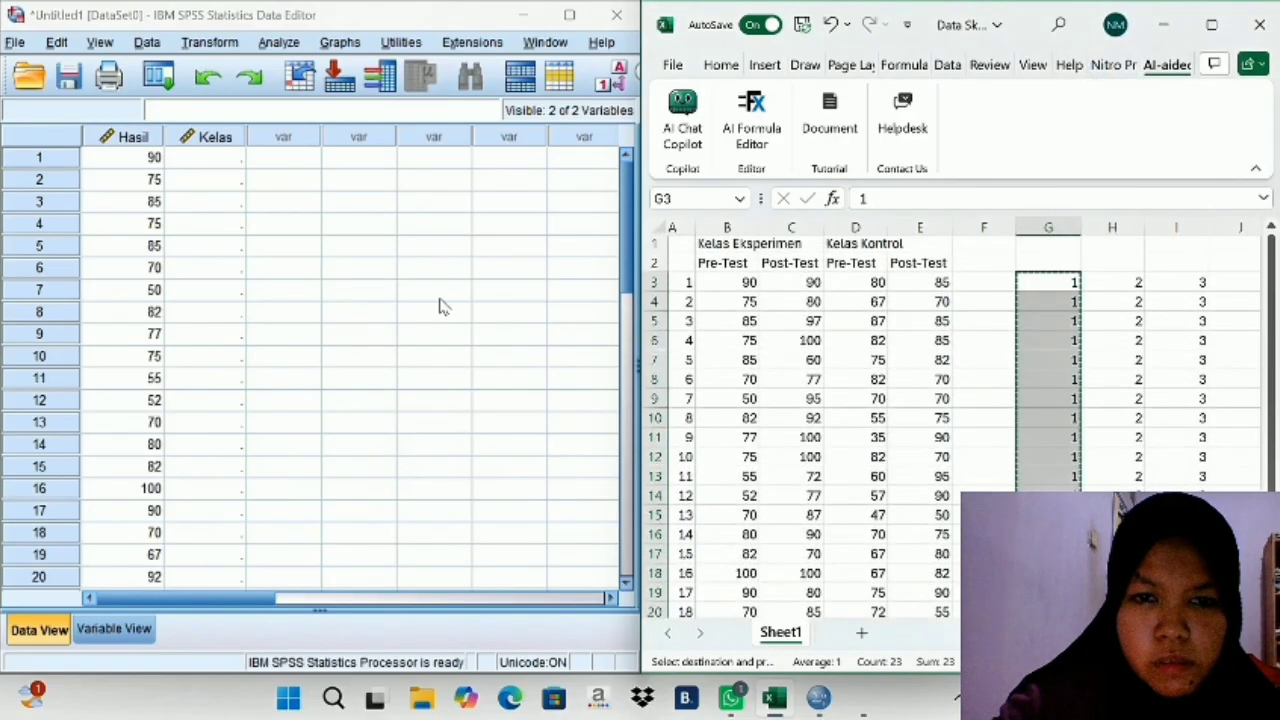
right_click(229, 168)
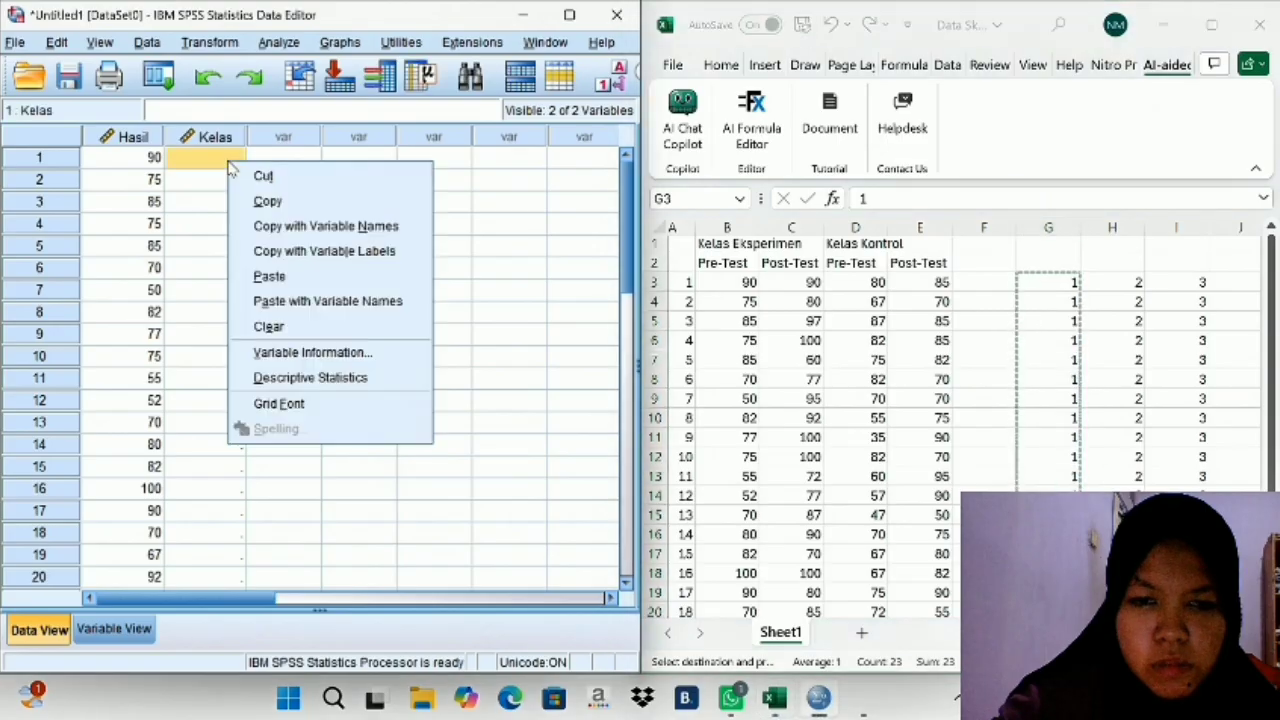
click(268, 279)
scroll(170, 292, down, 10)
scroll(170, 292, up, 3)
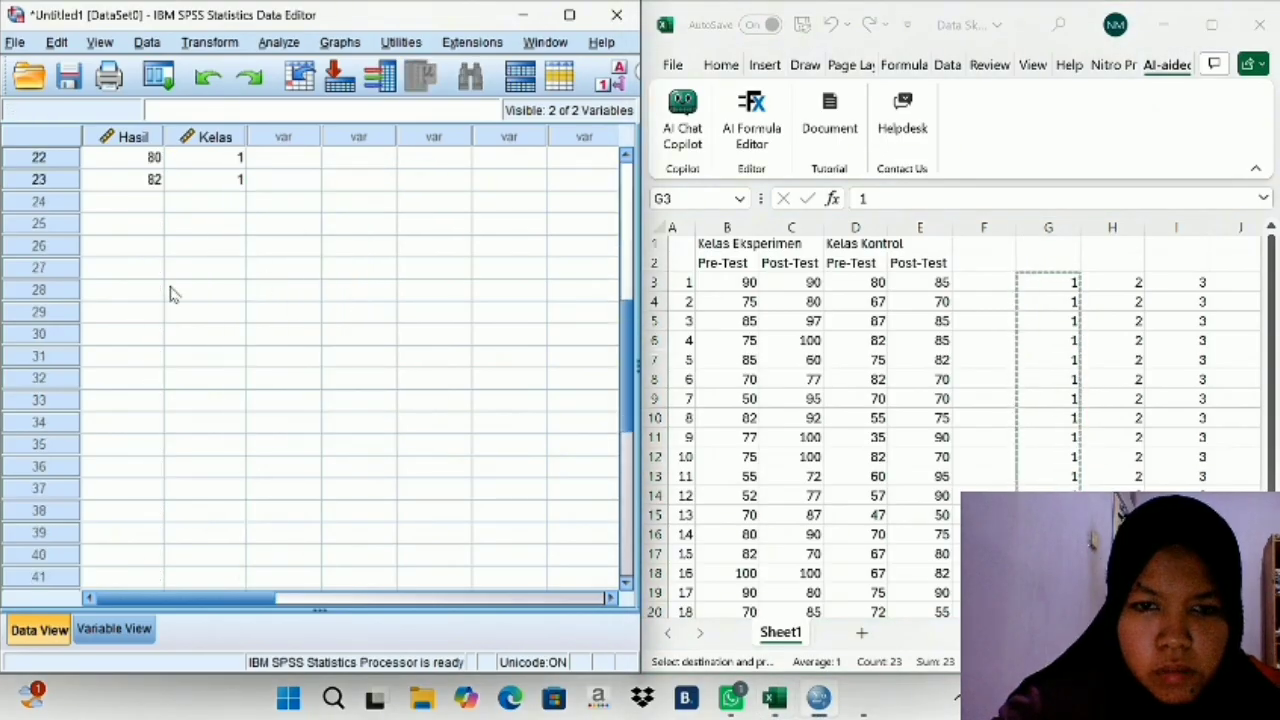
- Copy the Kelas Eksperimen Post-Test scores in C3:C25 from Excel and paste them into the SPSS Hasil column from row 24
scroll(940, 437, down, 2)
scroll(940, 437, down, 2)
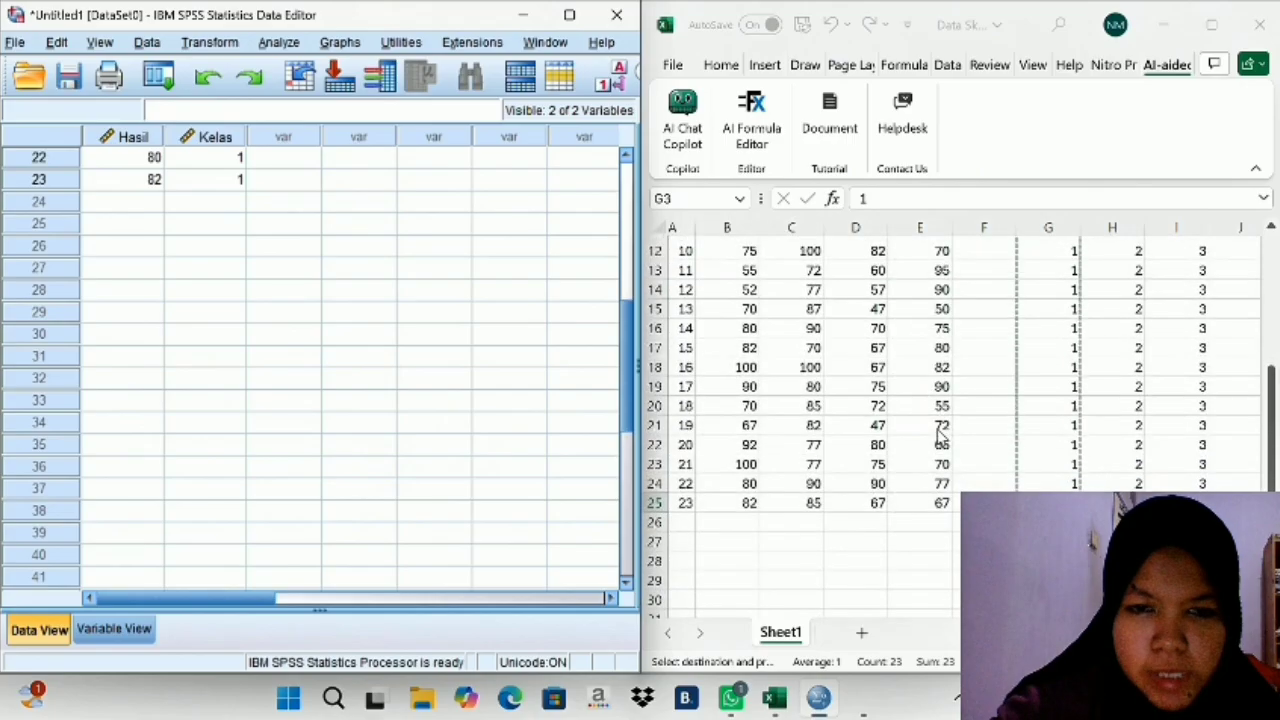
scroll(700, 374, up, 4)
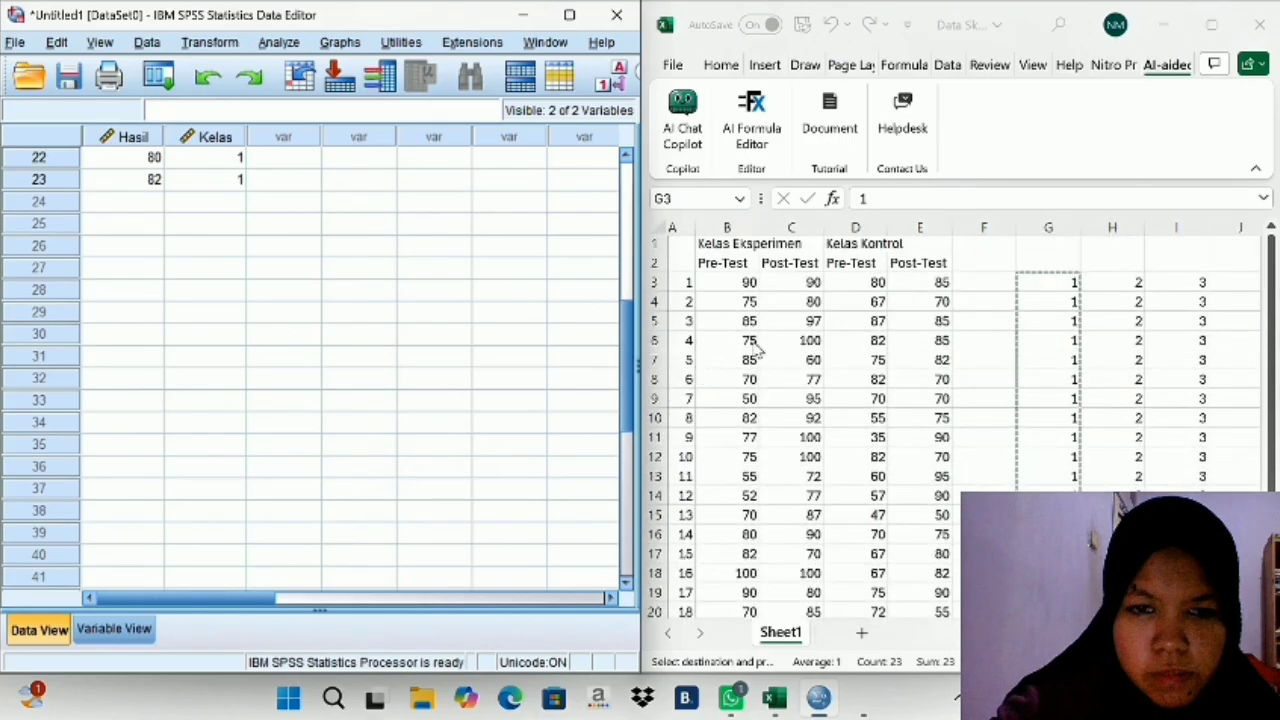
click(782, 284)
key(Escape)
click(793, 320)
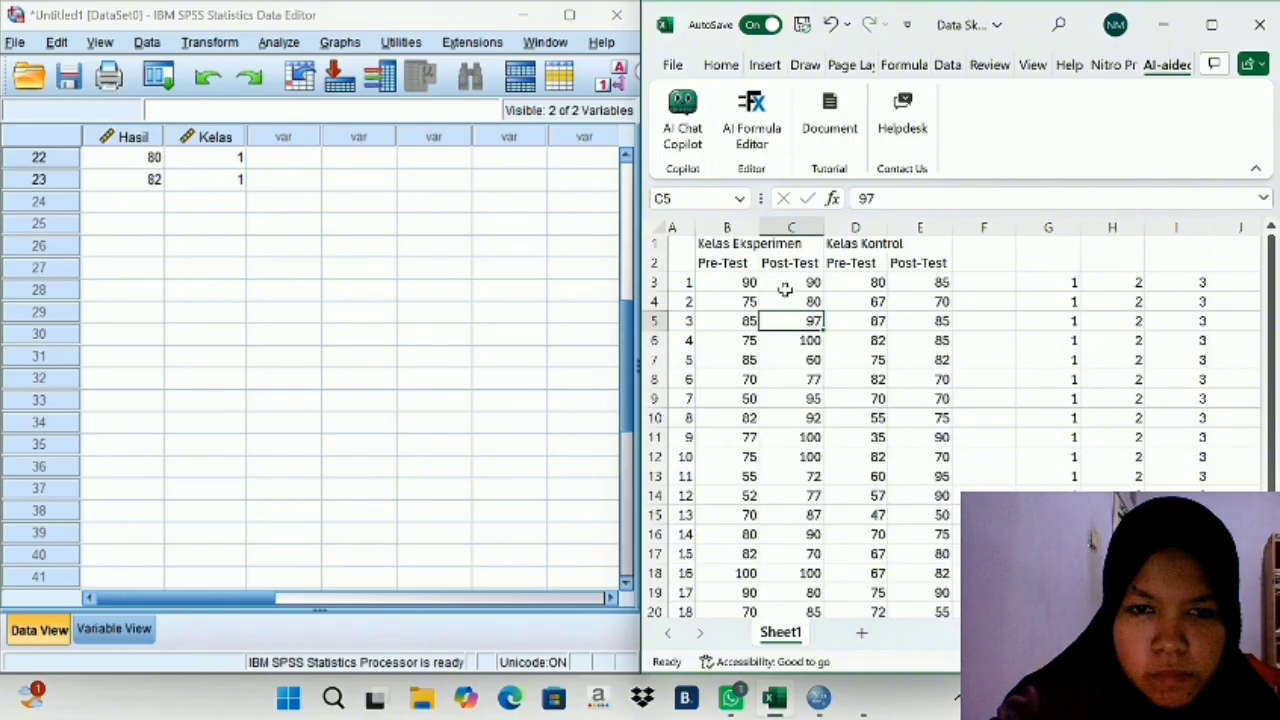
drag(777, 285, 811, 596)
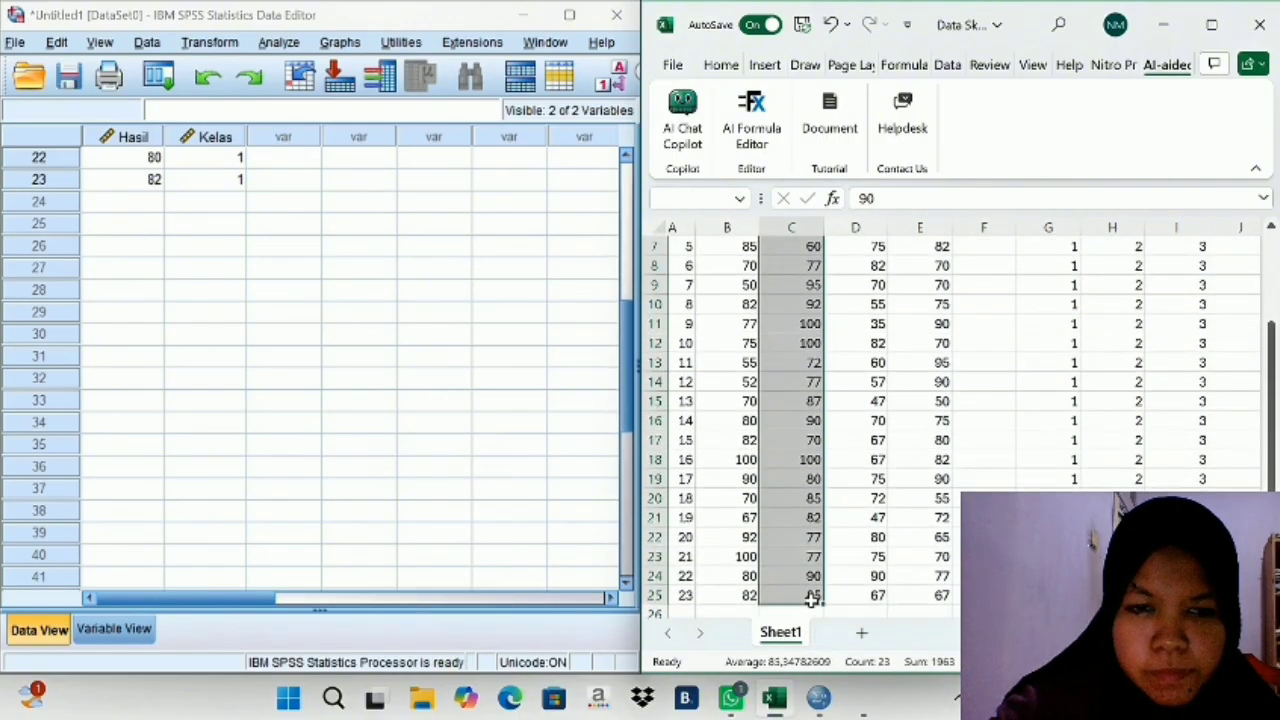
right_click(795, 573)
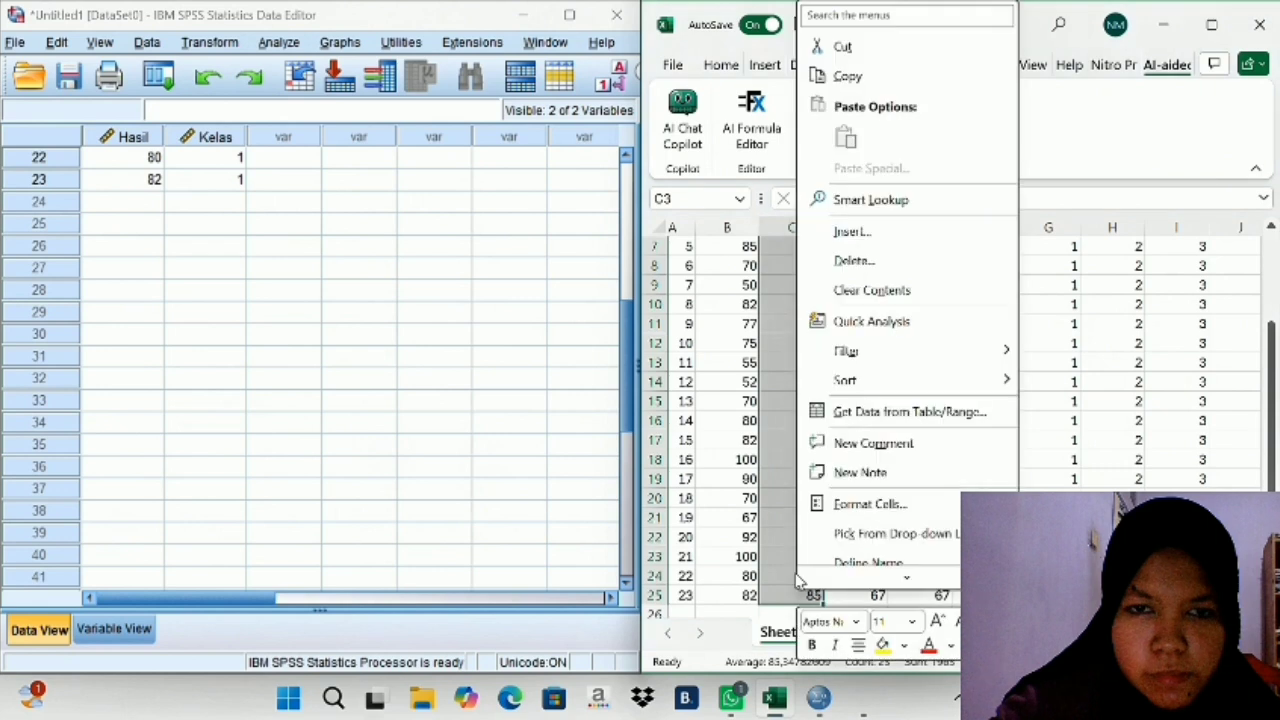
click(846, 77)
scroll(760, 330, up, 2)
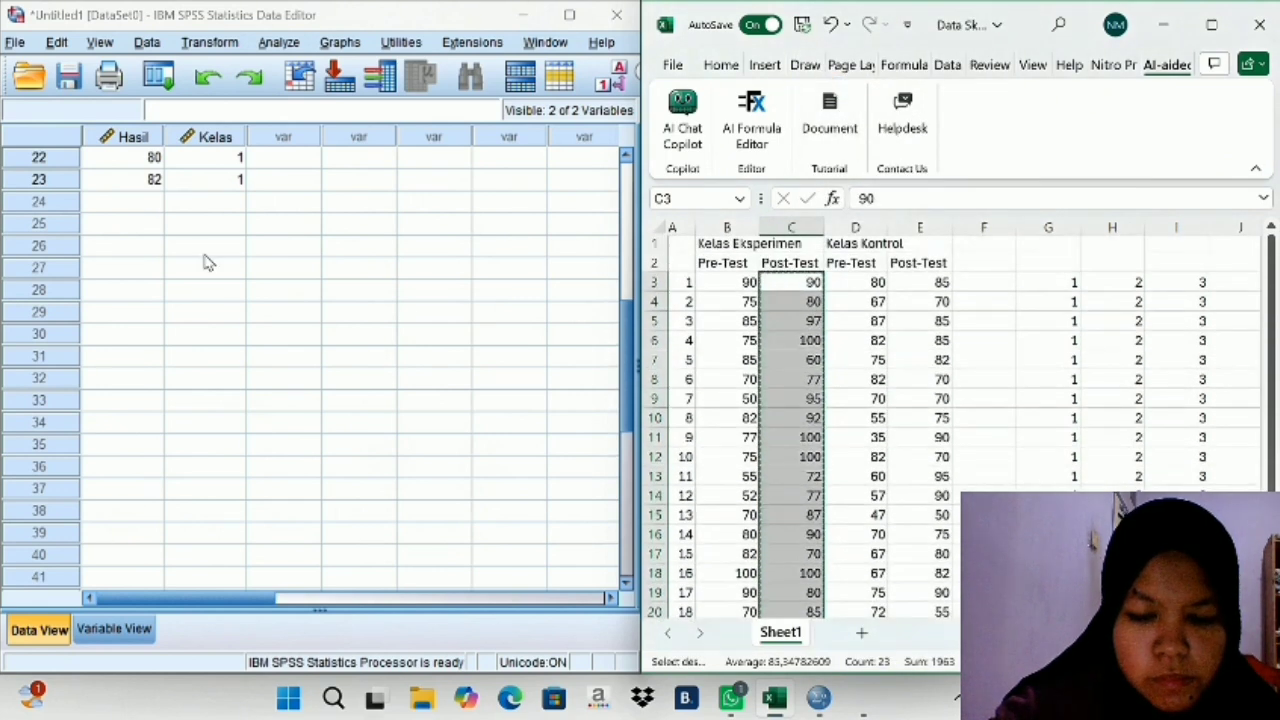
click(131, 201)
right_click(131, 201)
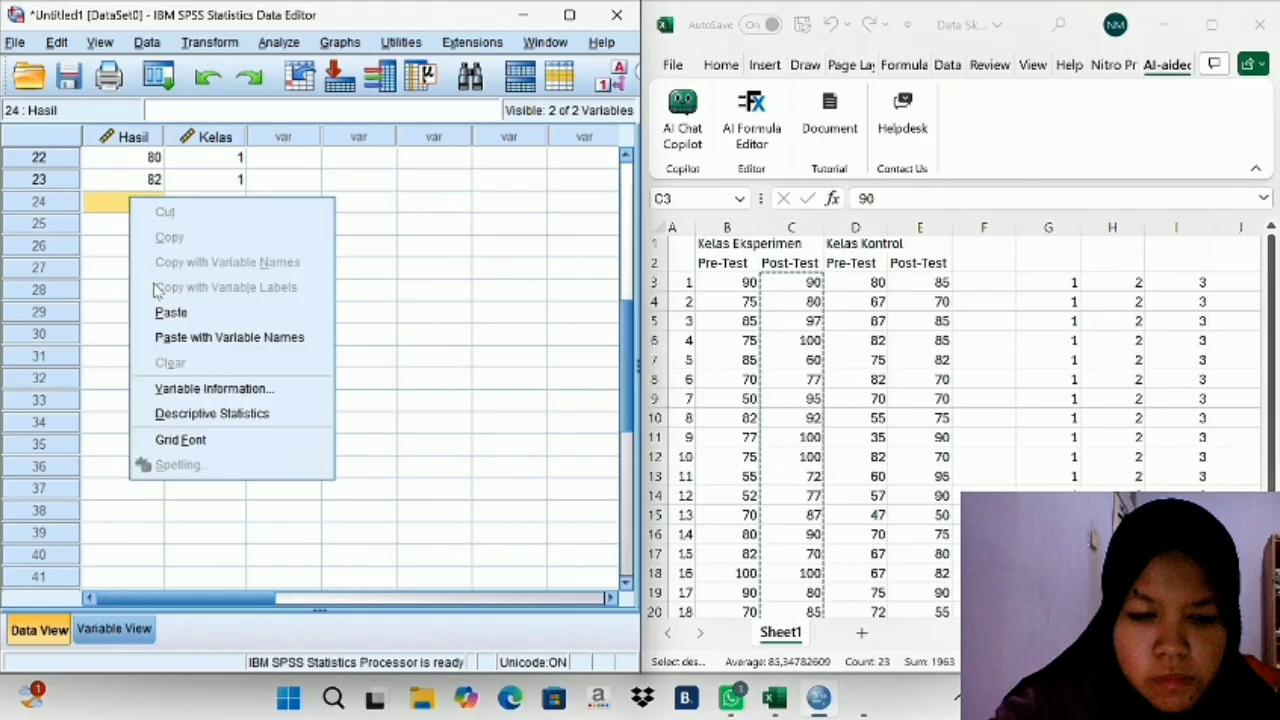
click(170, 312)
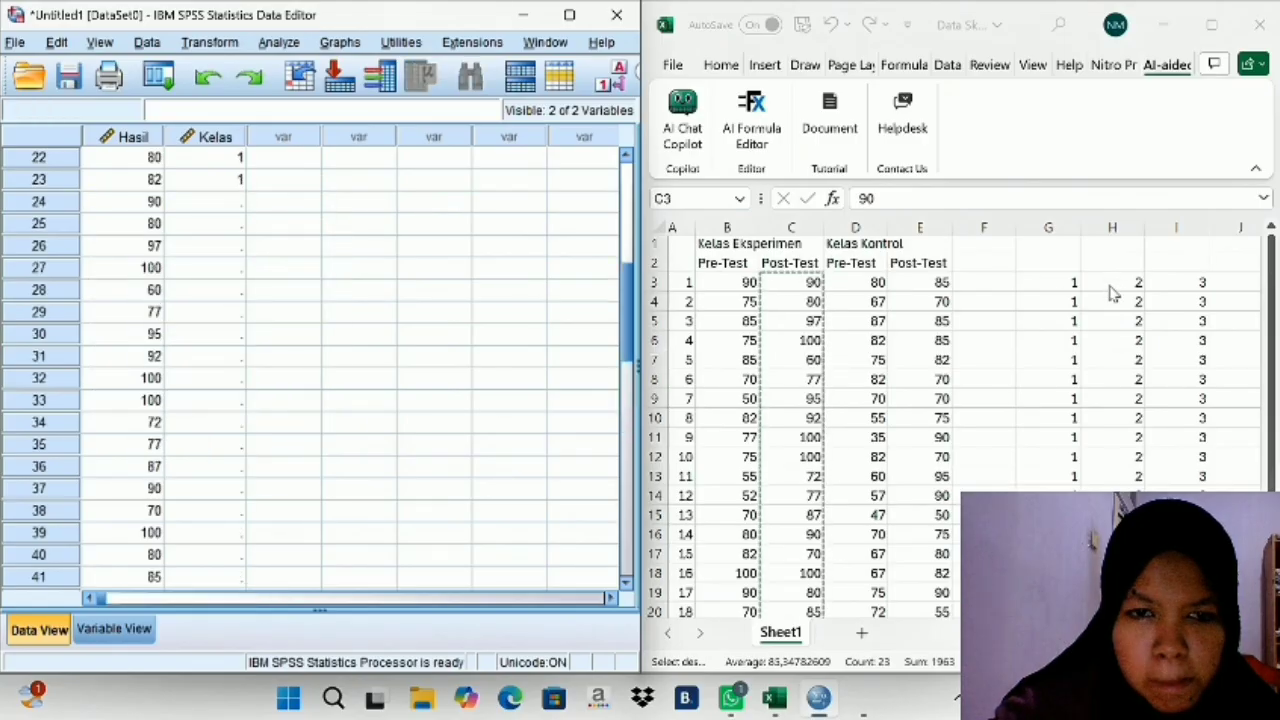
- Copy the group code 2 cells H3:H25 from Excel and paste them into the SPSS Kelas column from row 24
scroll(1113, 293, right, 4)
scroll(1110, 292, left, 3)
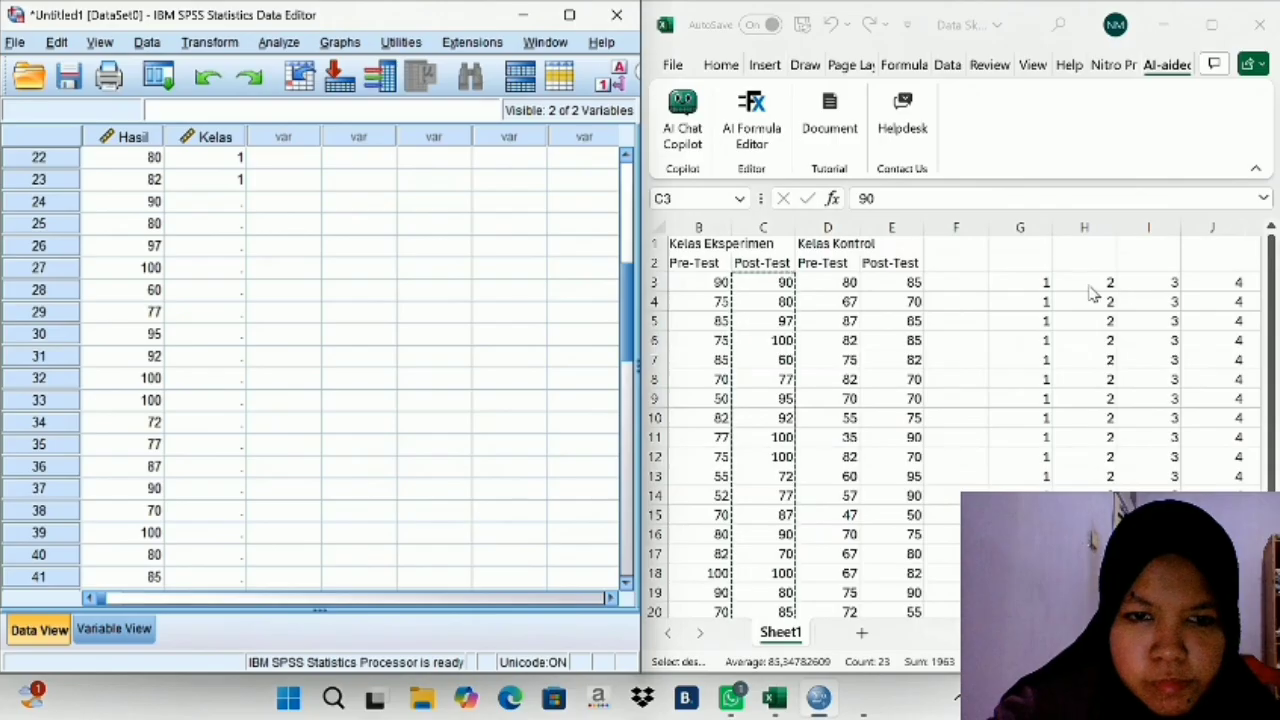
drag(1065, 282, 1098, 588)
right_click(1095, 585)
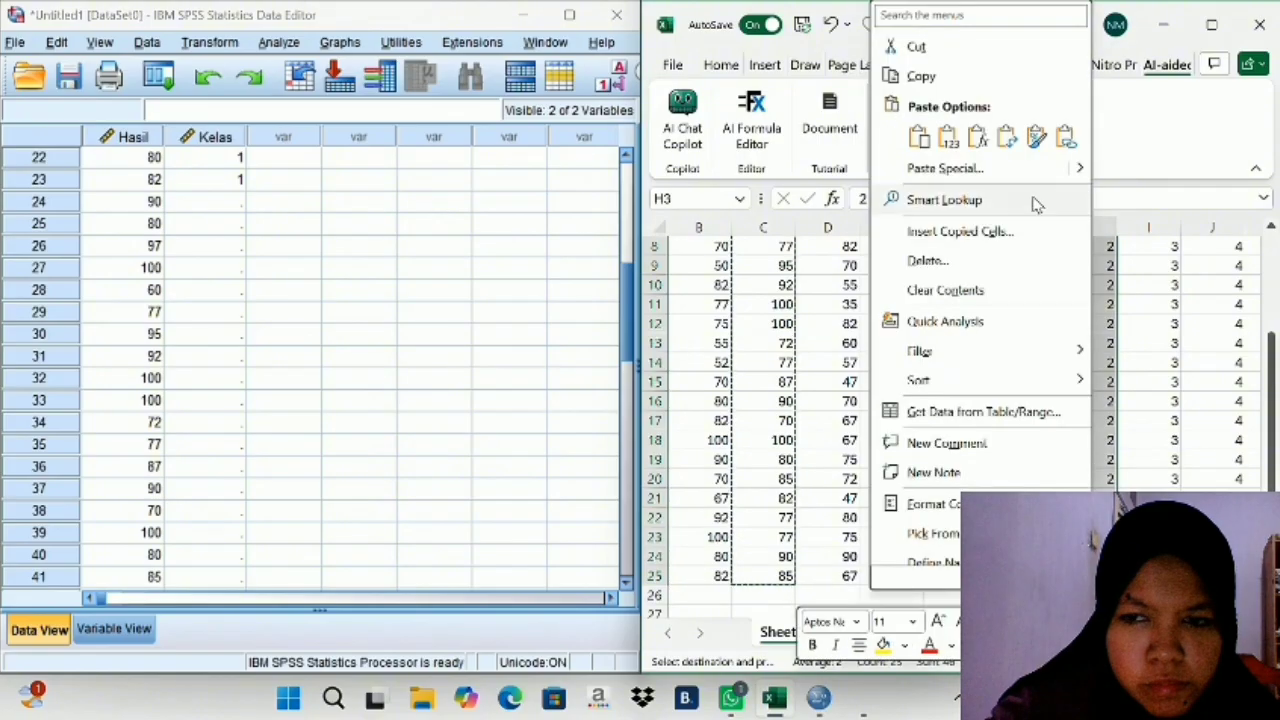
click(920, 76)
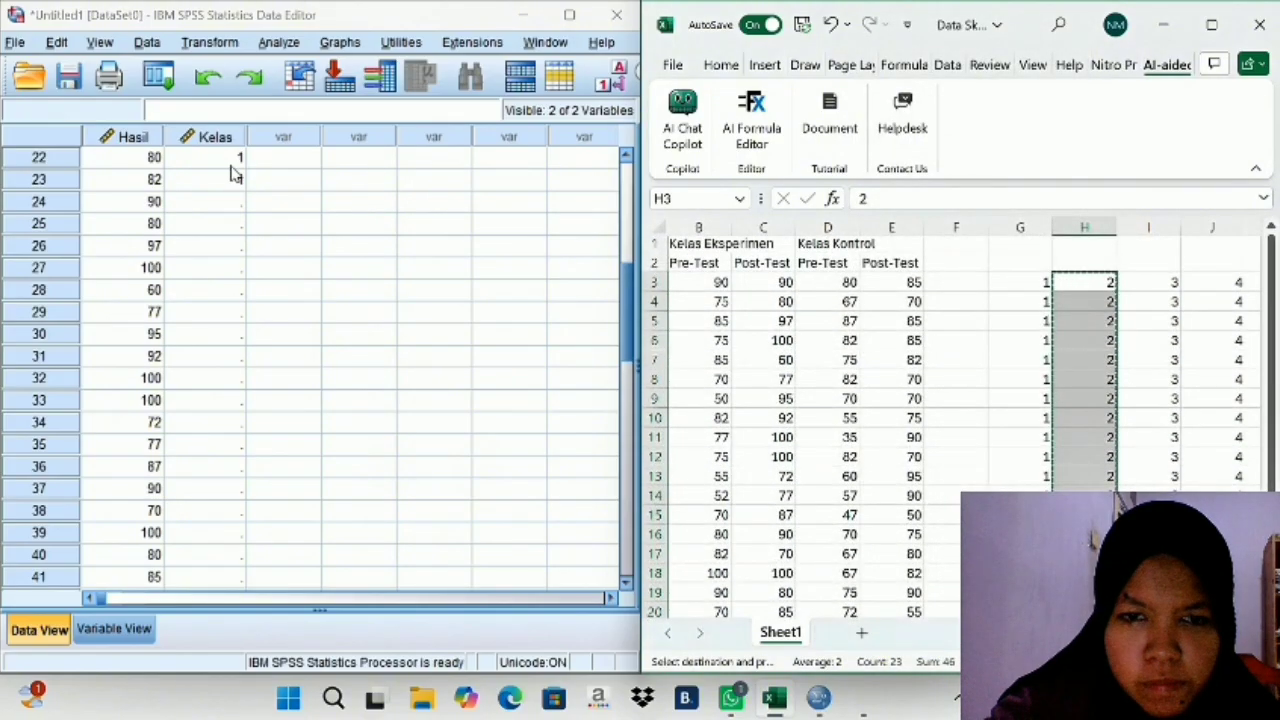
right_click(222, 206)
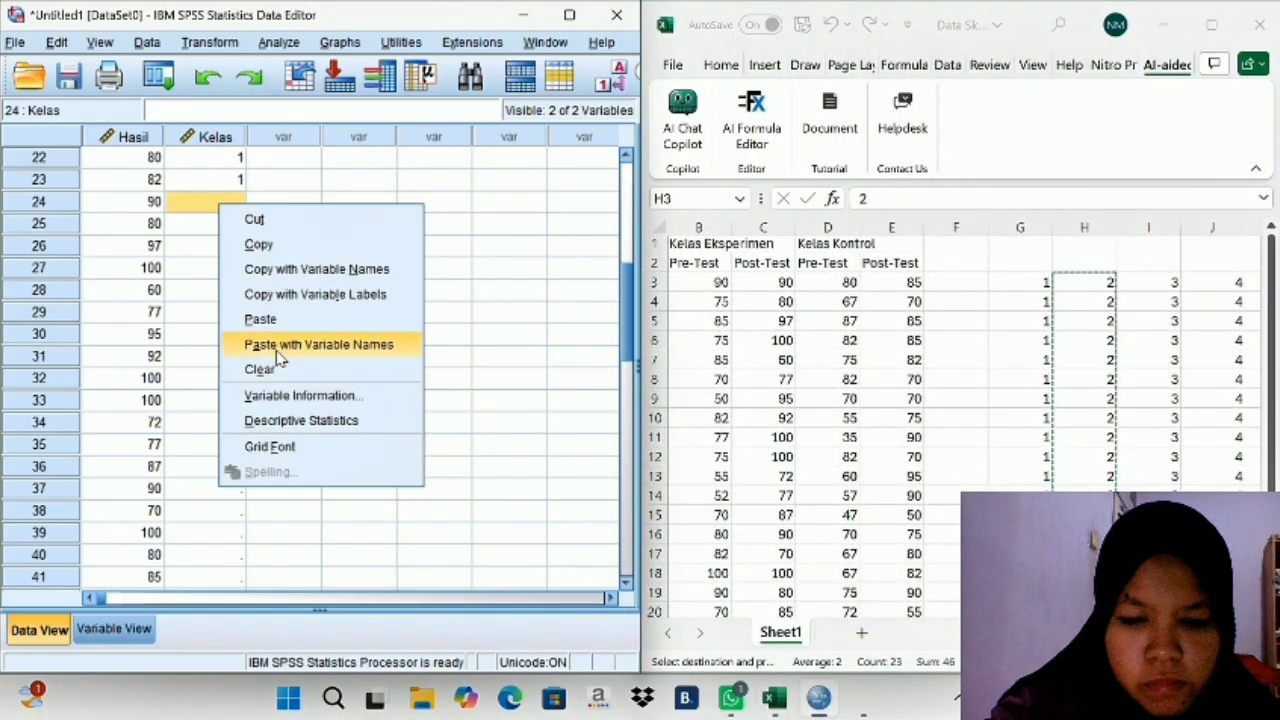
click(260, 320)
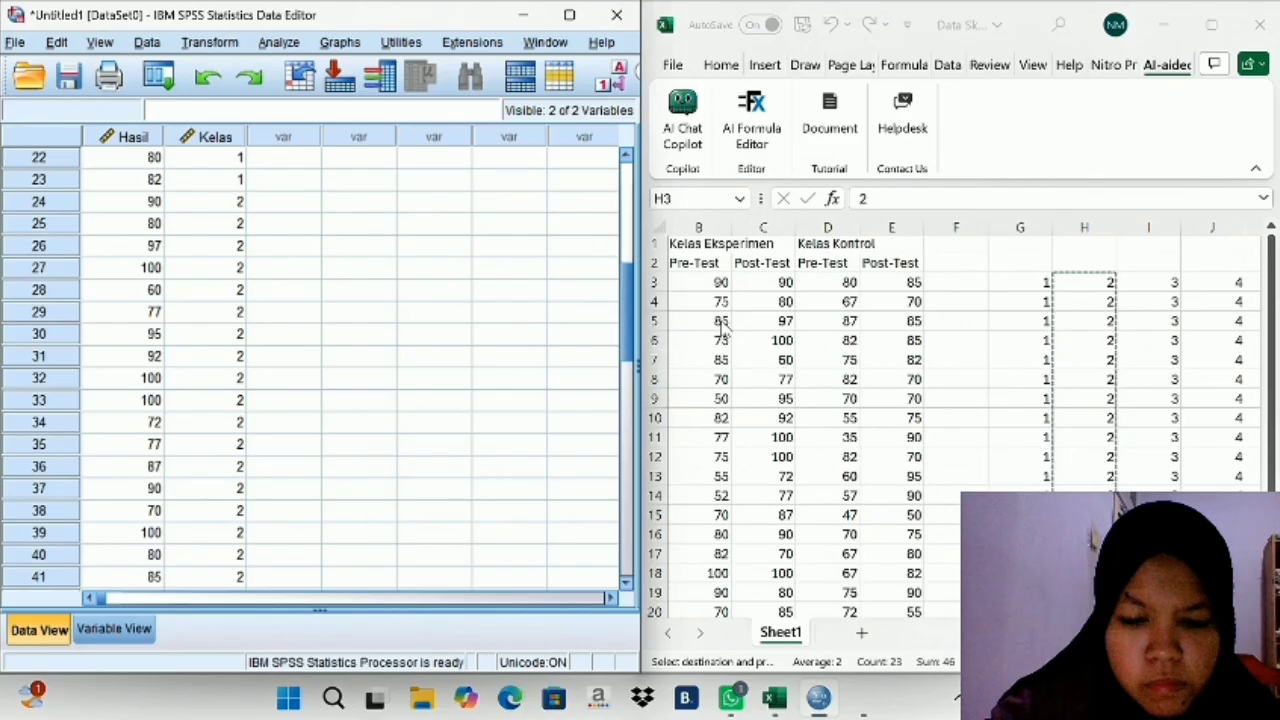
- Copy the Kelas Kontrol Pre-Test scores in D3:D25 from Excel and paste them into the SPSS Hasil column from row 47
click(820, 298)
double_click(820, 283)
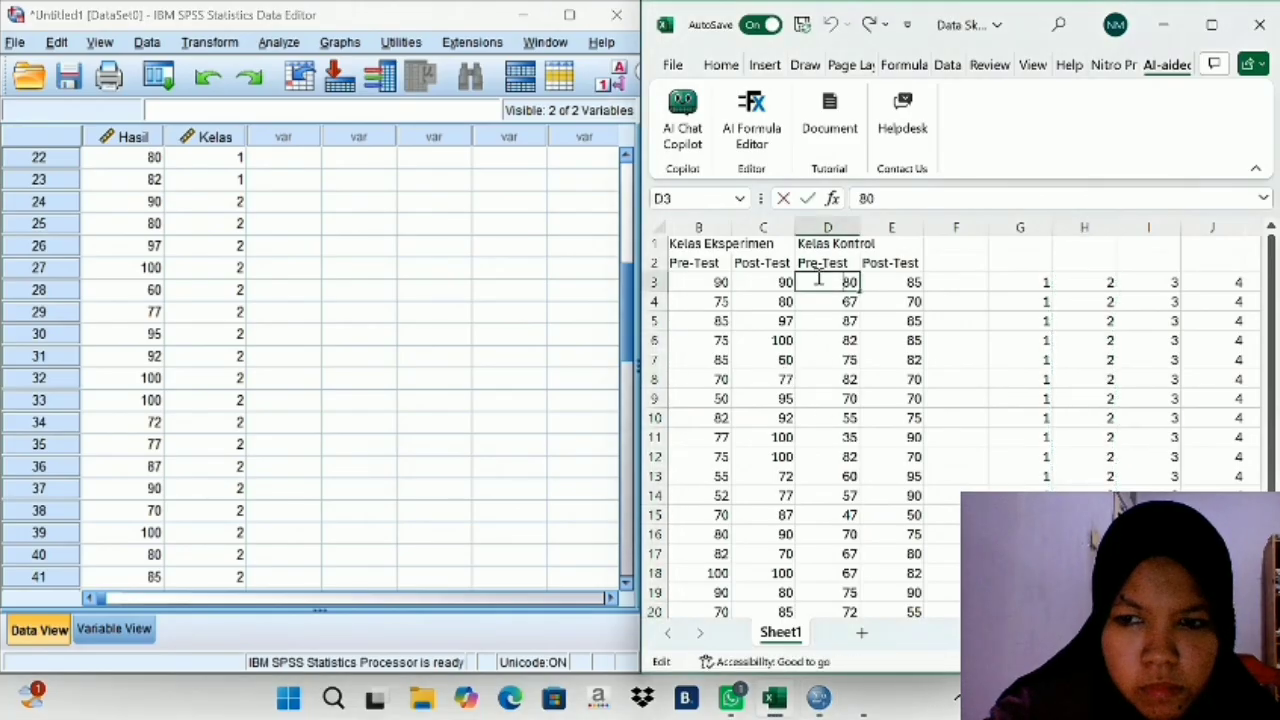
click(895, 283)
drag(829, 282, 846, 575)
right_click(846, 575)
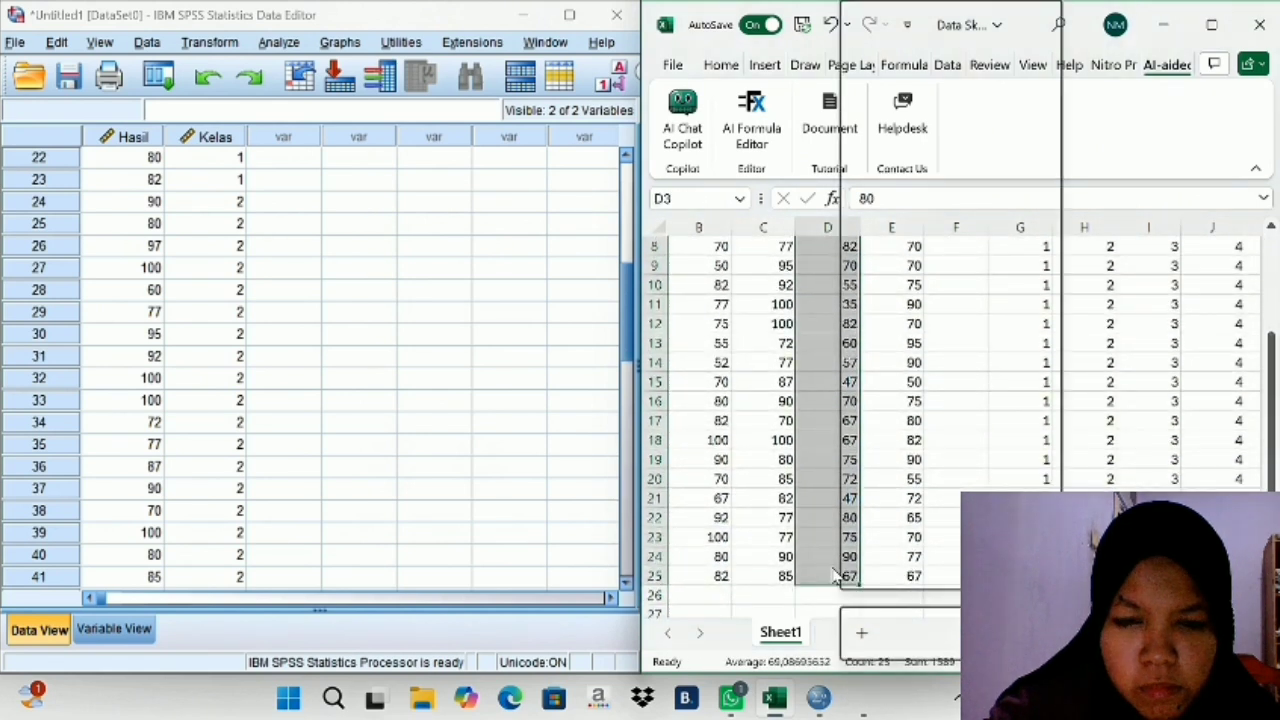
click(886, 77)
scroll(1050, 341, up, 3)
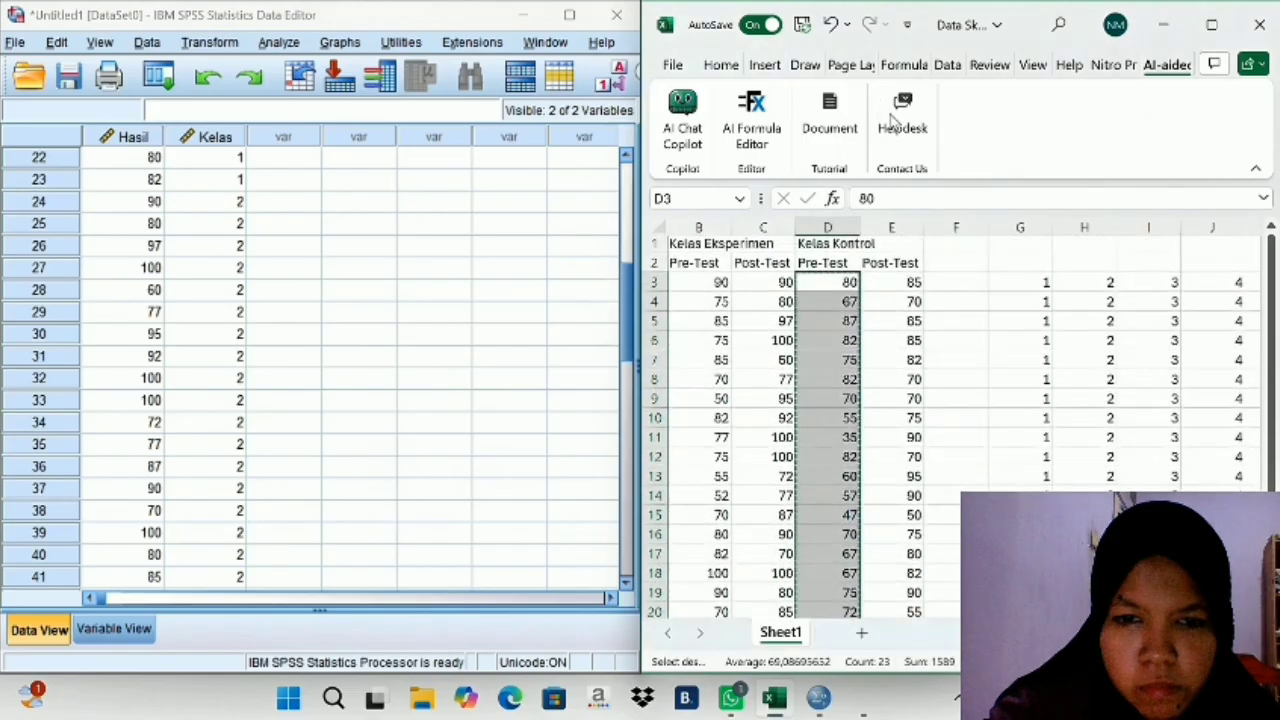
scroll(1050, 341, right, 3)
scroll(428, 420, down, 7)
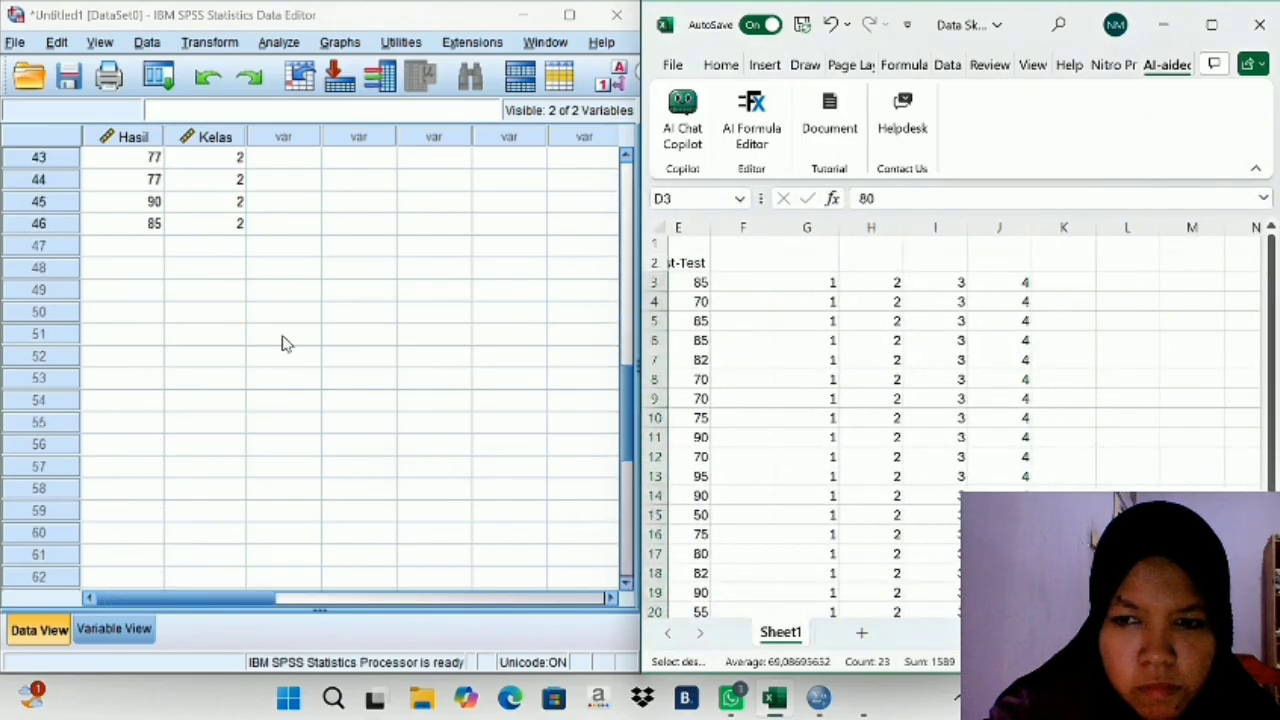
click(100, 234)
click(105, 247)
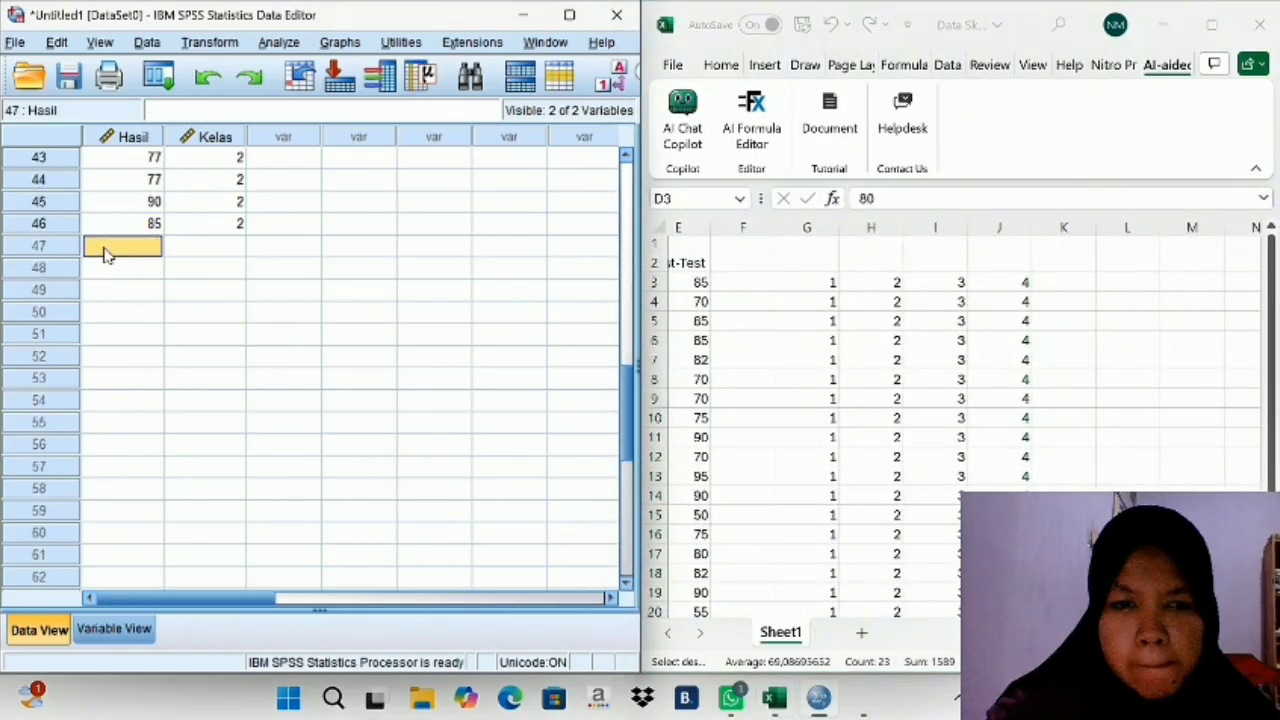
right_click(105, 248)
click(146, 363)
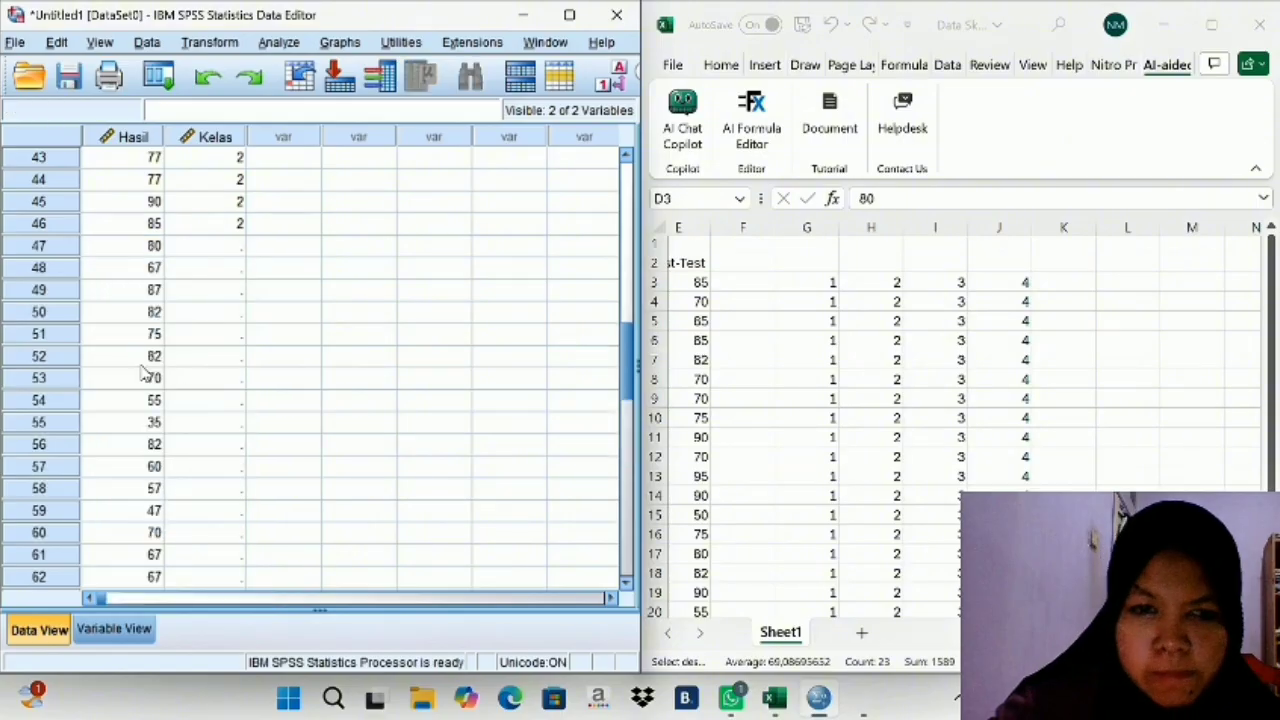
- Copy the group code 3 cells I3:I25 from Excel and paste them into the SPSS Kelas column from row 47
drag(934, 280, 935, 597)
right_click(935, 585)
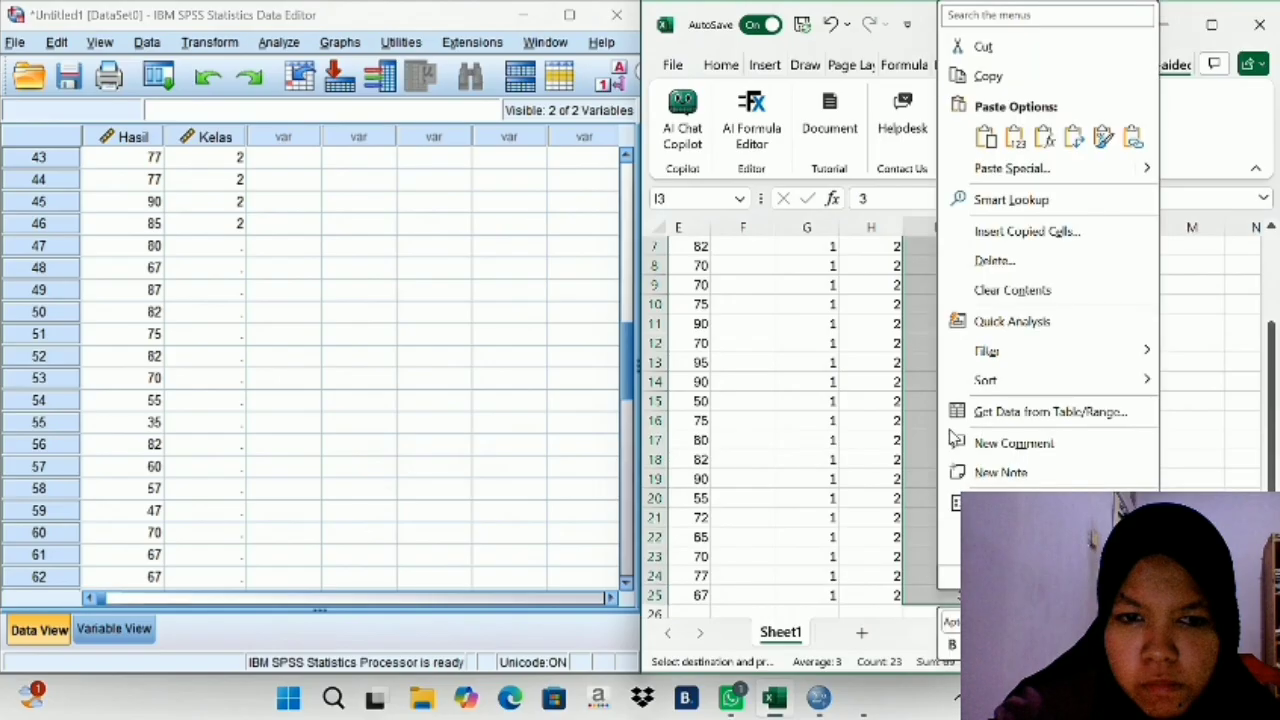
click(964, 80)
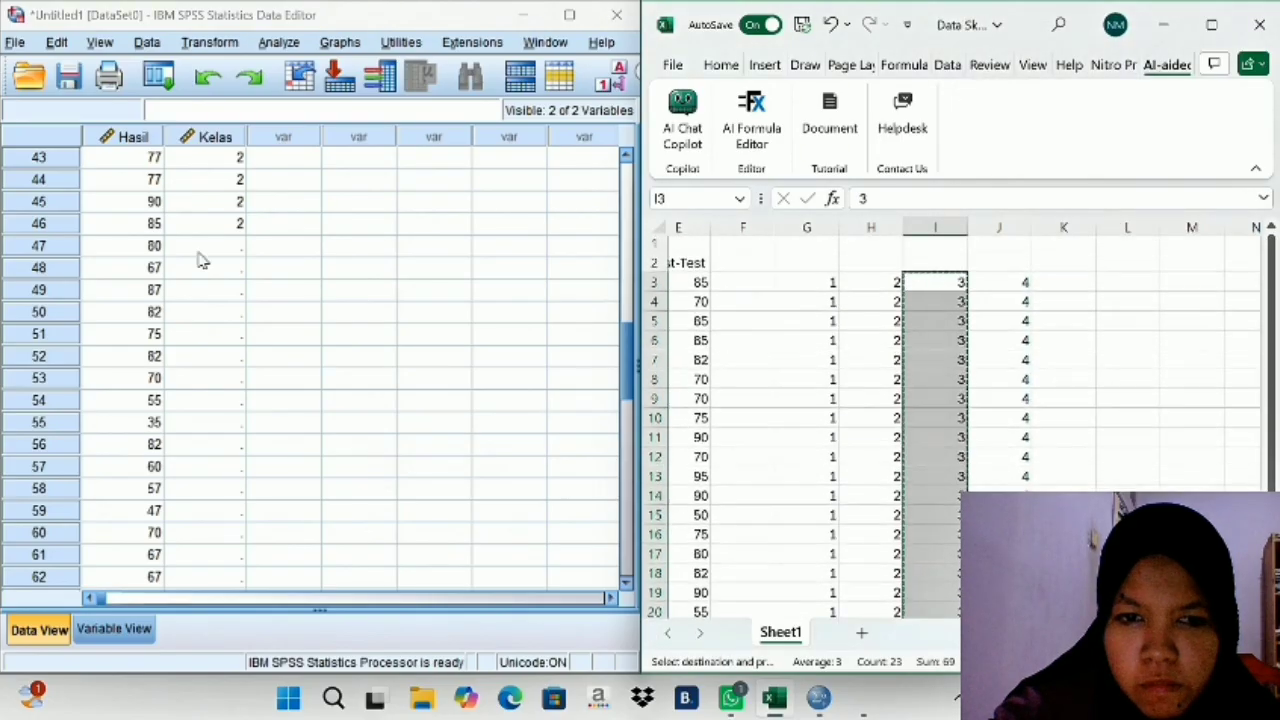
click(198, 258)
right_click(199, 258)
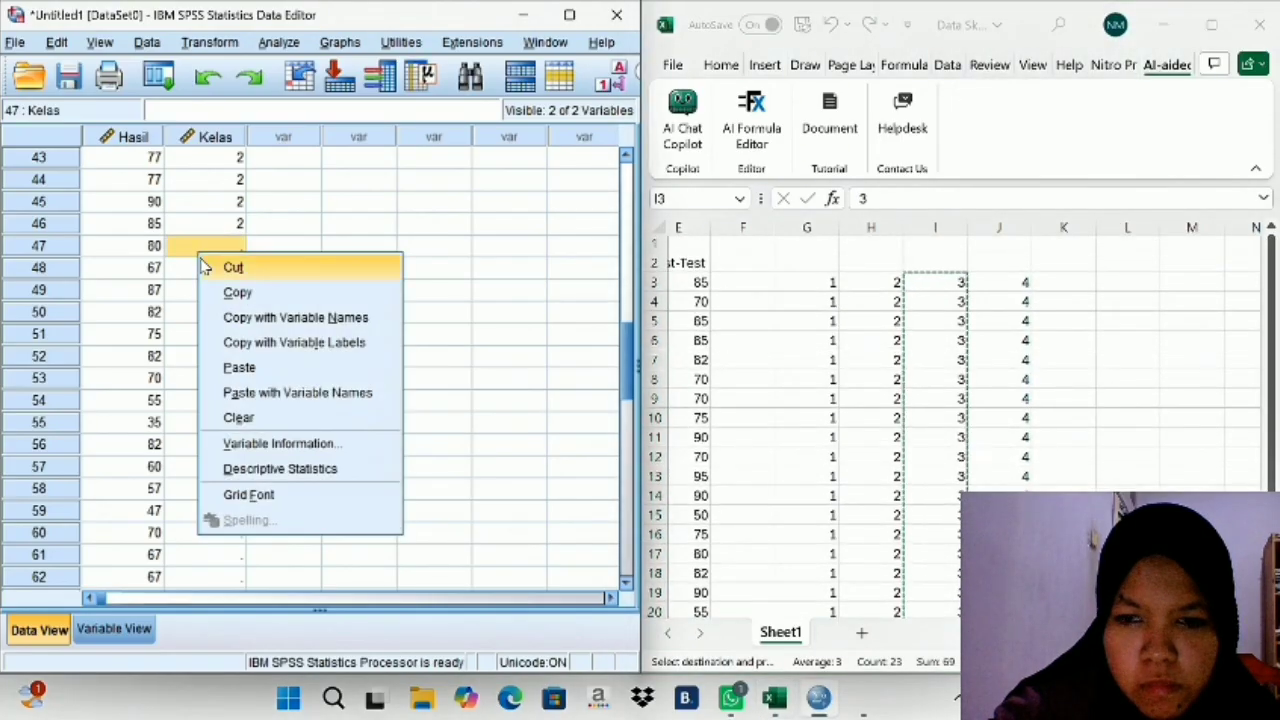
click(238, 368)
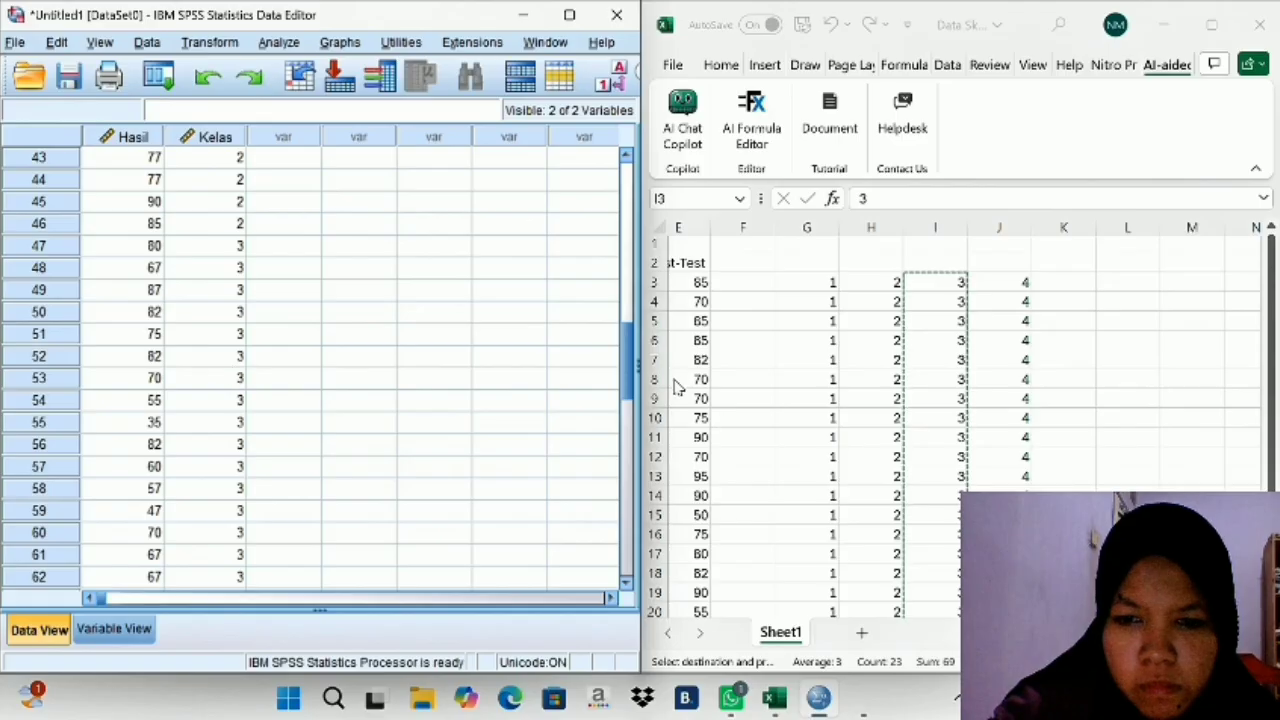
- Copy the Kelas Kontrol Post-Test scores in E3:E25 from Excel and paste them into the SPSS Hasil column from row 70
scroll(928, 420, left, 3)
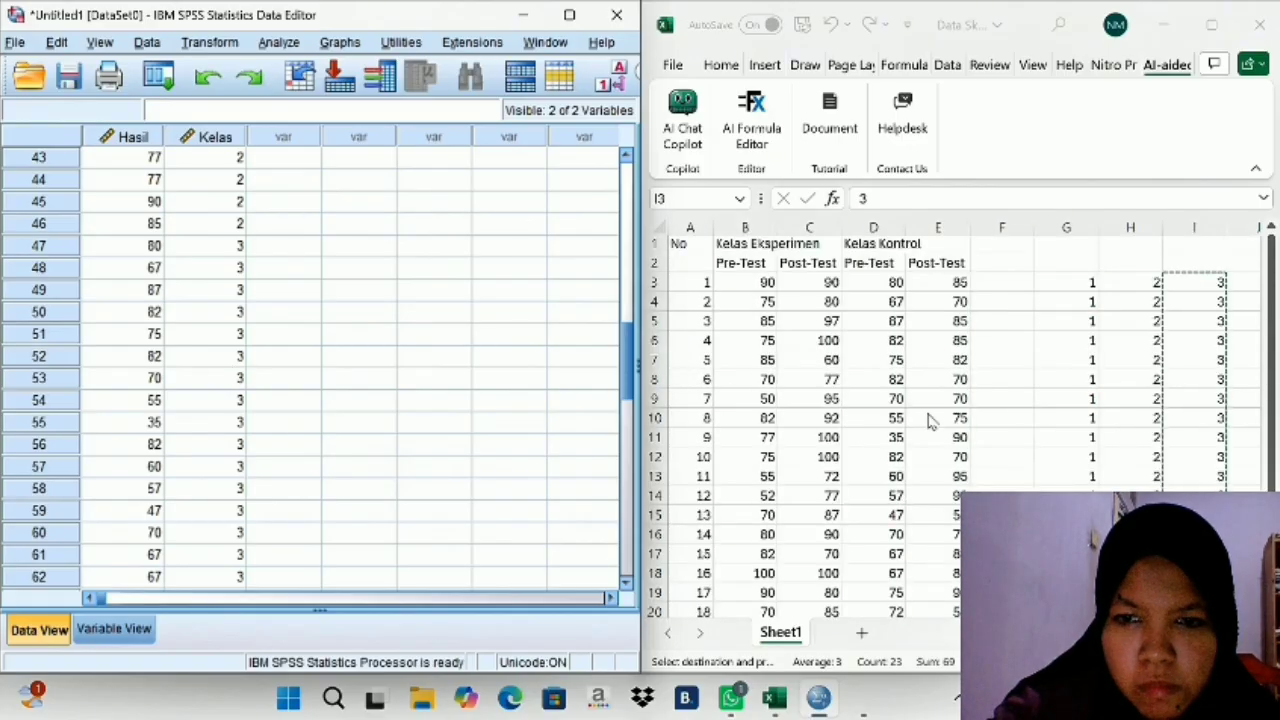
scroll(918, 285, down, 3)
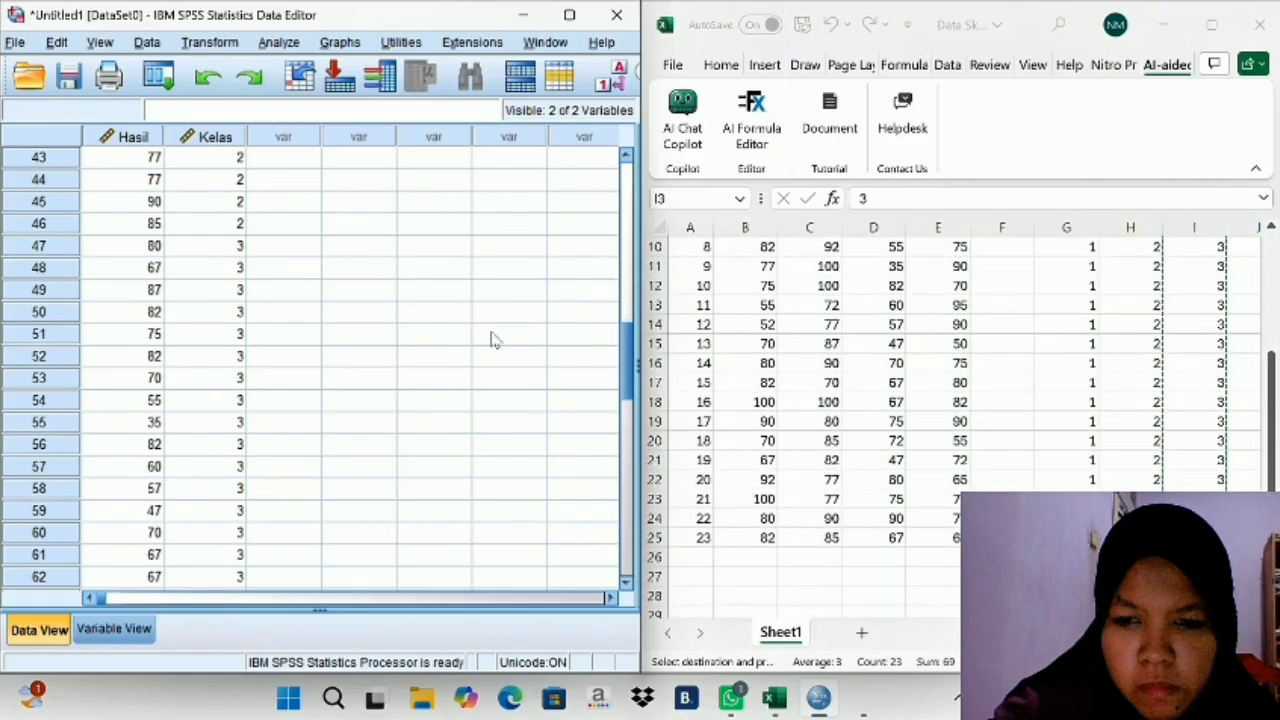
scroll(491, 338, down, 4)
scroll(491, 338, up, 4)
scroll(930, 386, up, 3)
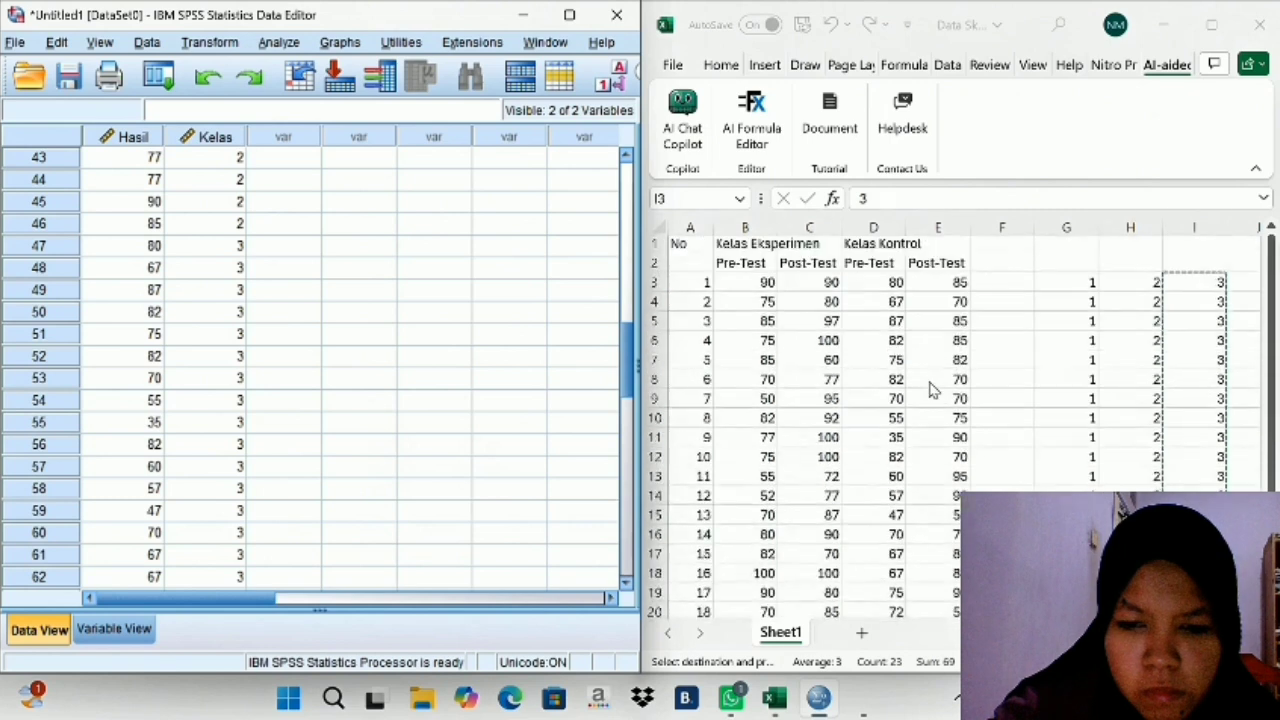
click(938, 325)
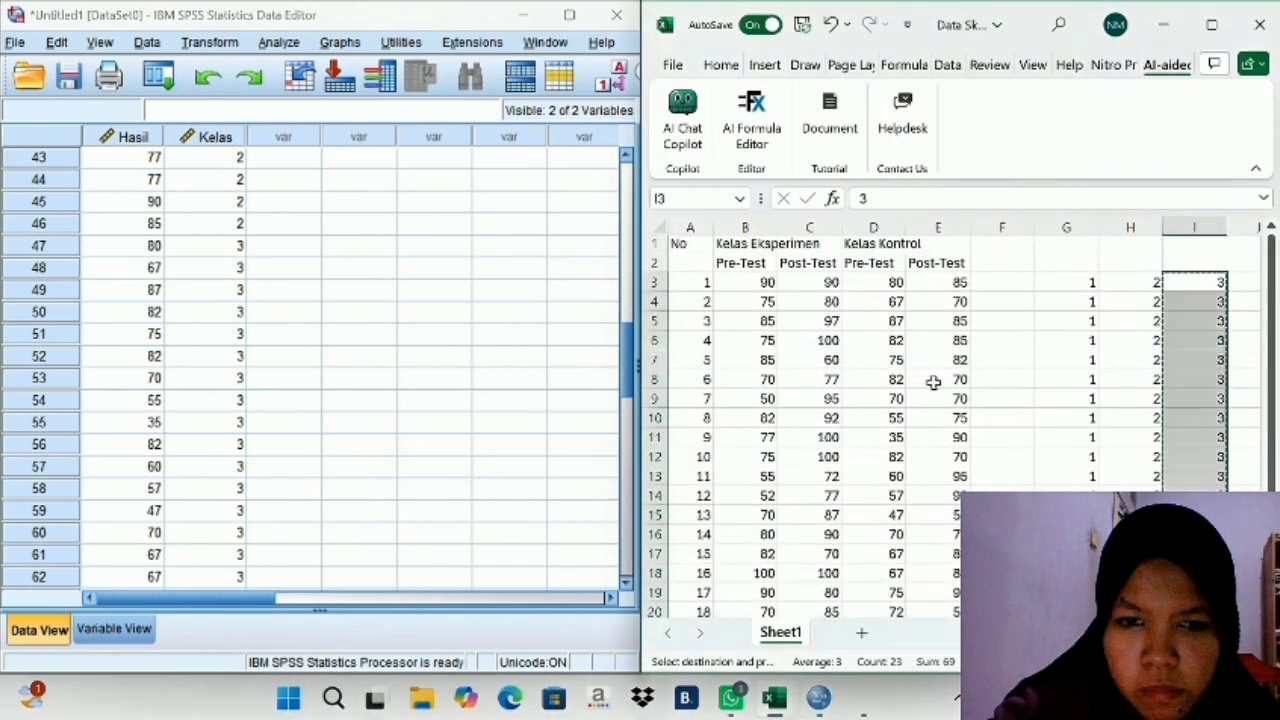
drag(938, 283, 953, 576)
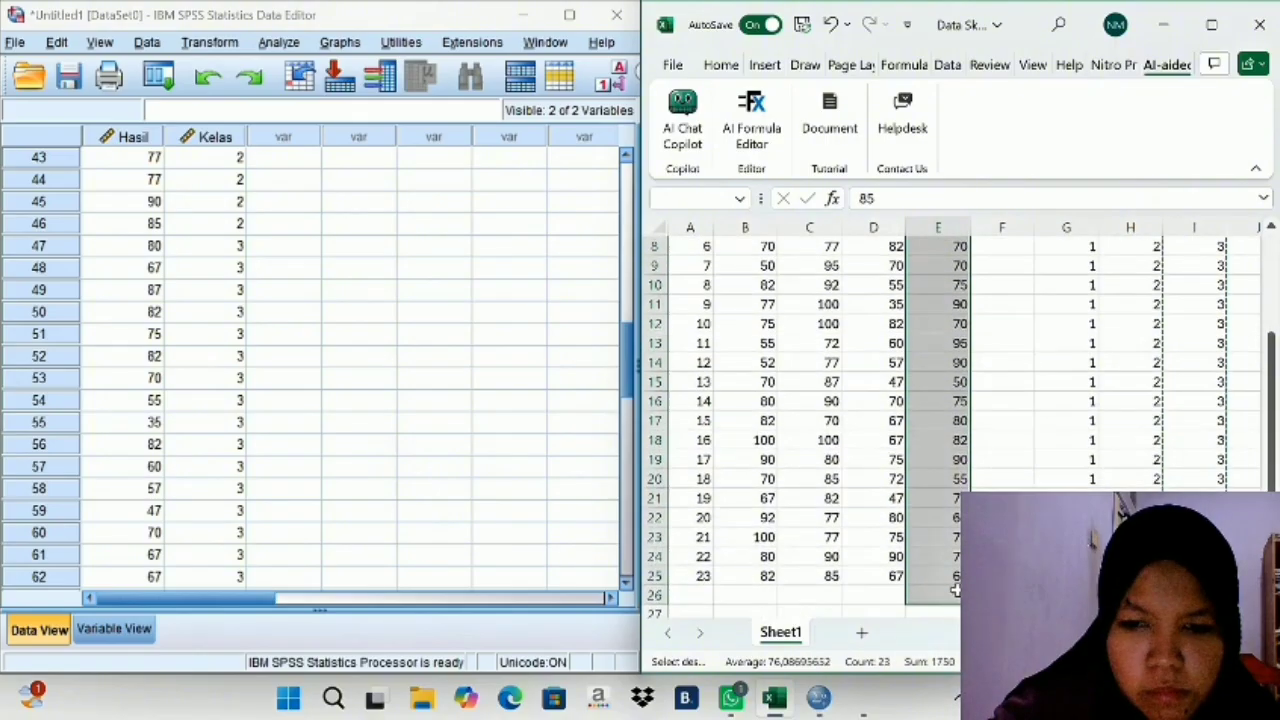
right_click(953, 576)
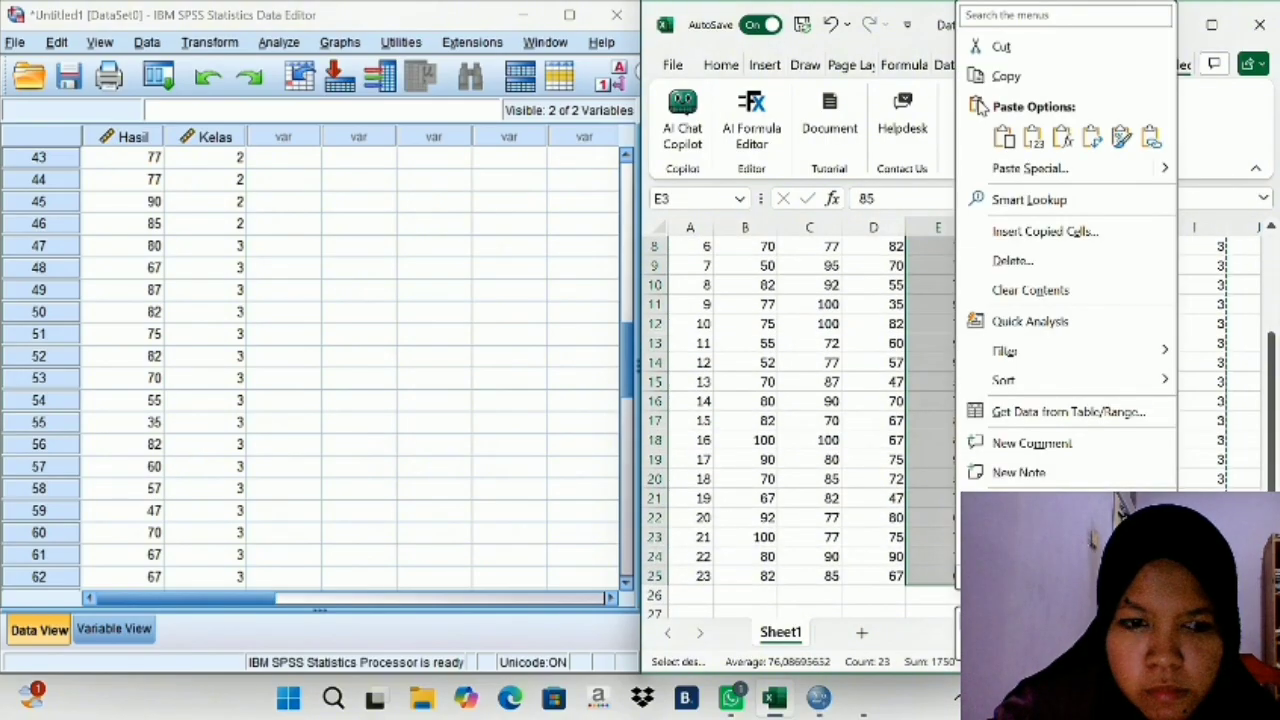
click(988, 80)
scroll(394, 449, down, 4)
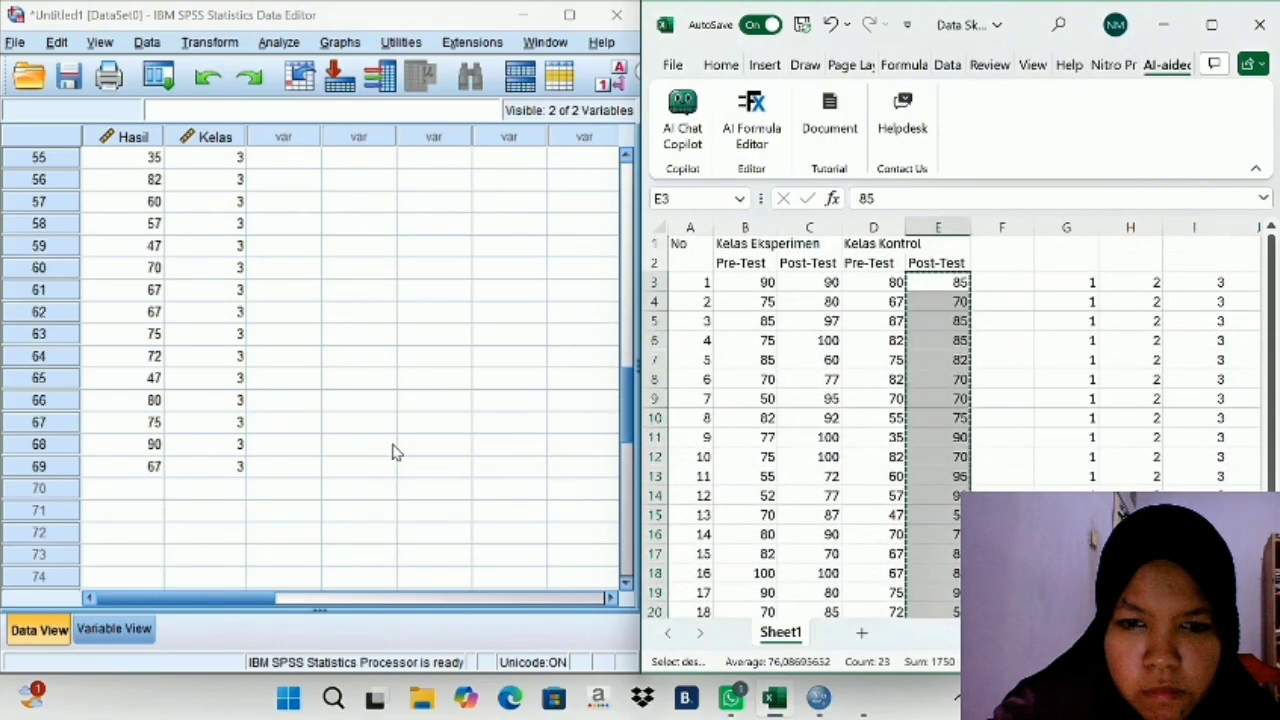
click(118, 492)
right_click(118, 492)
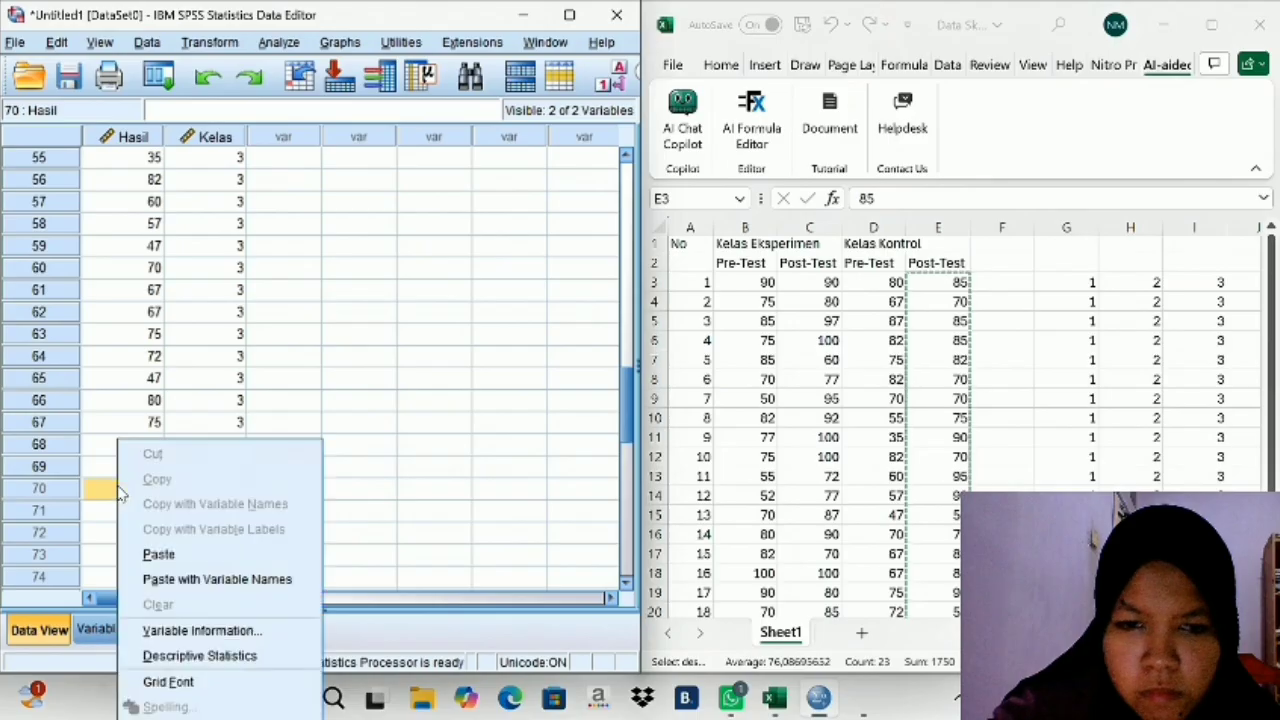
click(150, 556)
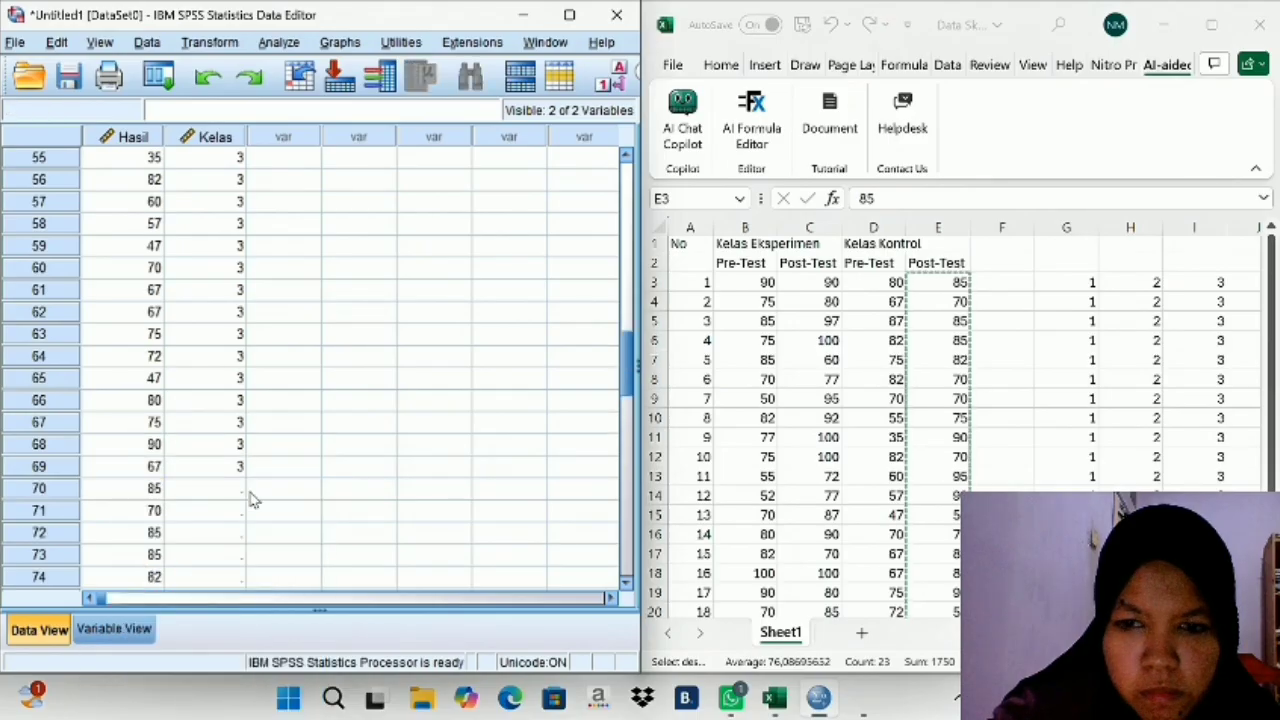
- Copy the group code 4 cells J3:J25 from Excel and paste them into the SPSS Kelas column from row 70
scroll(249, 500, down, 5)
scroll(906, 434, right, 10)
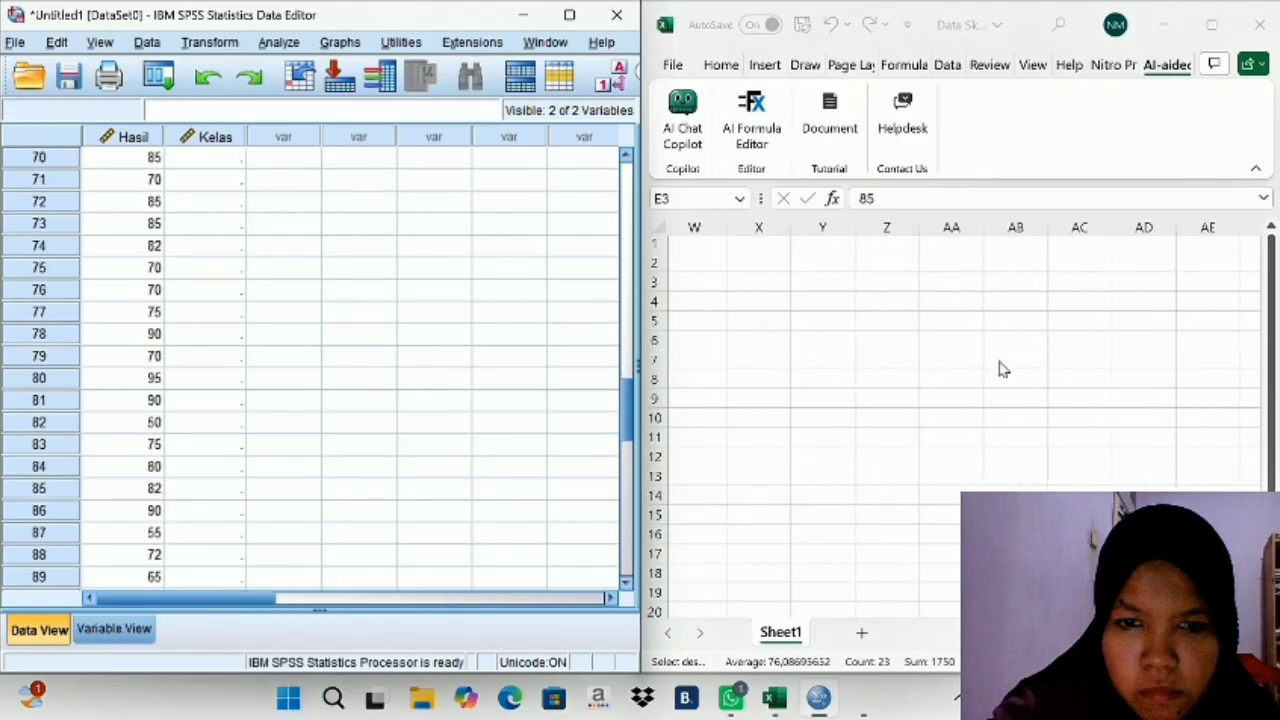
scroll(874, 363, left, 8)
scroll(868, 366, left, 1)
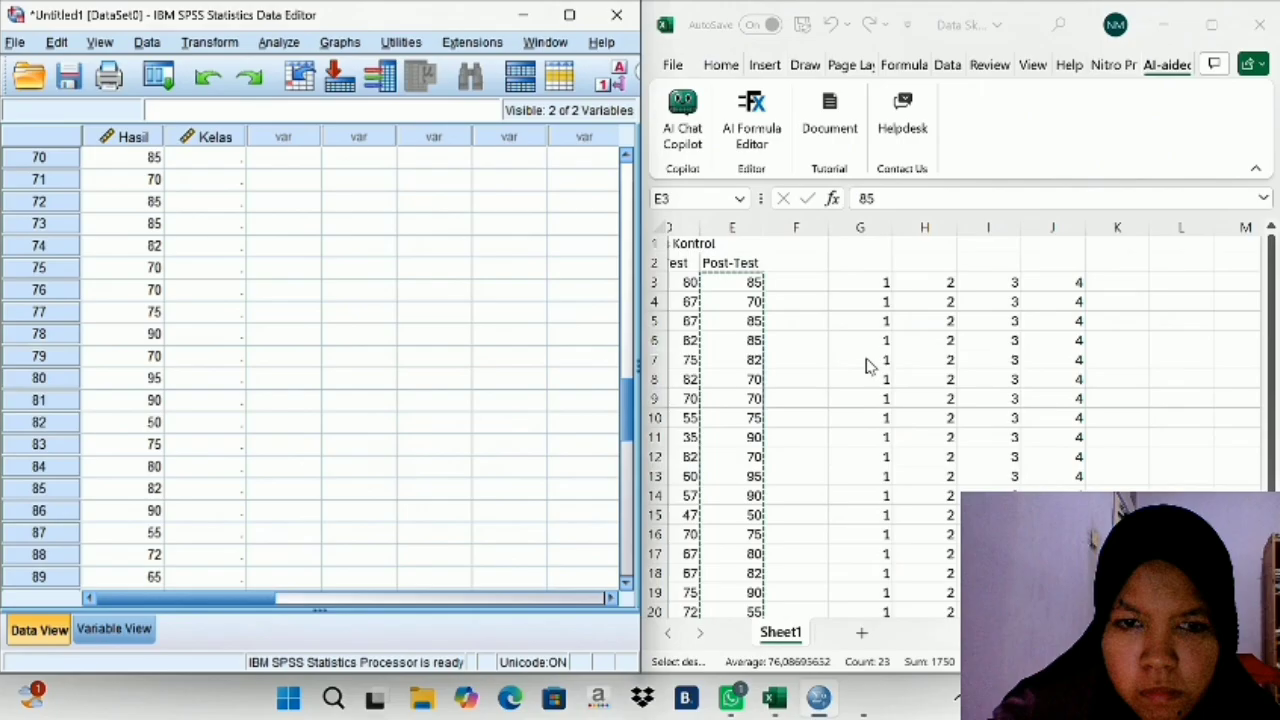
click(1049, 281)
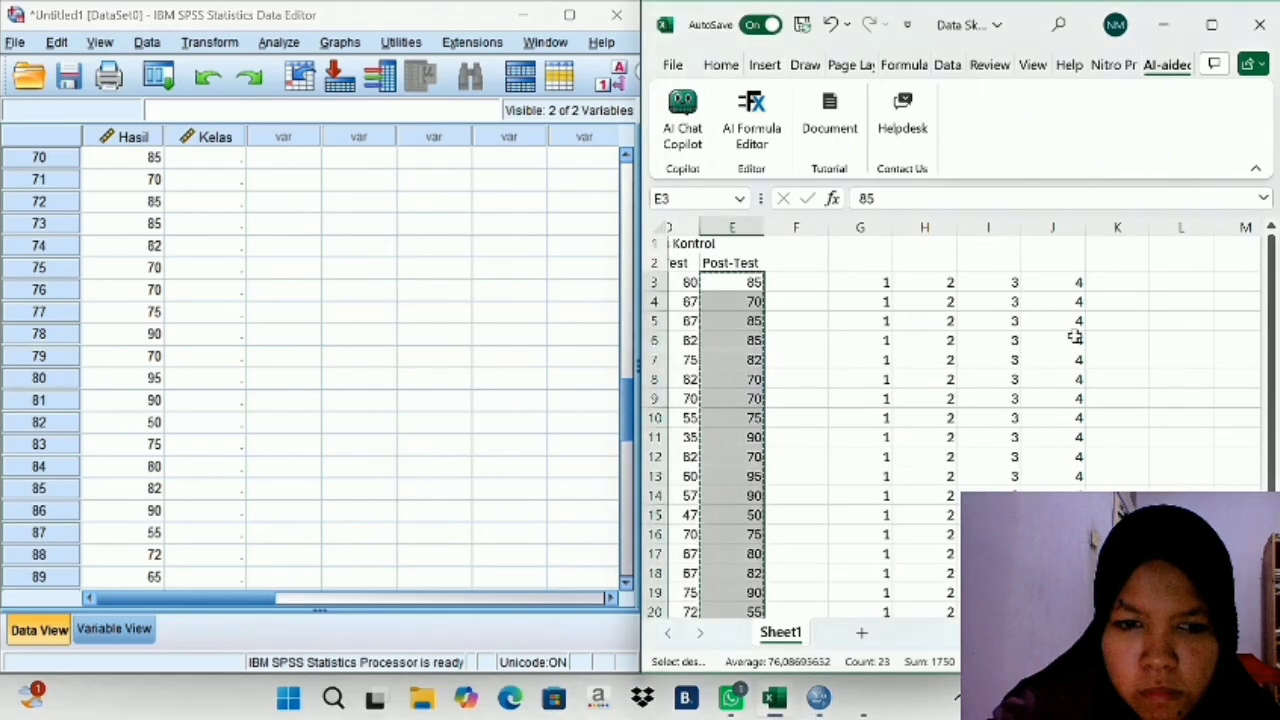
drag(1046, 283, 1052, 576)
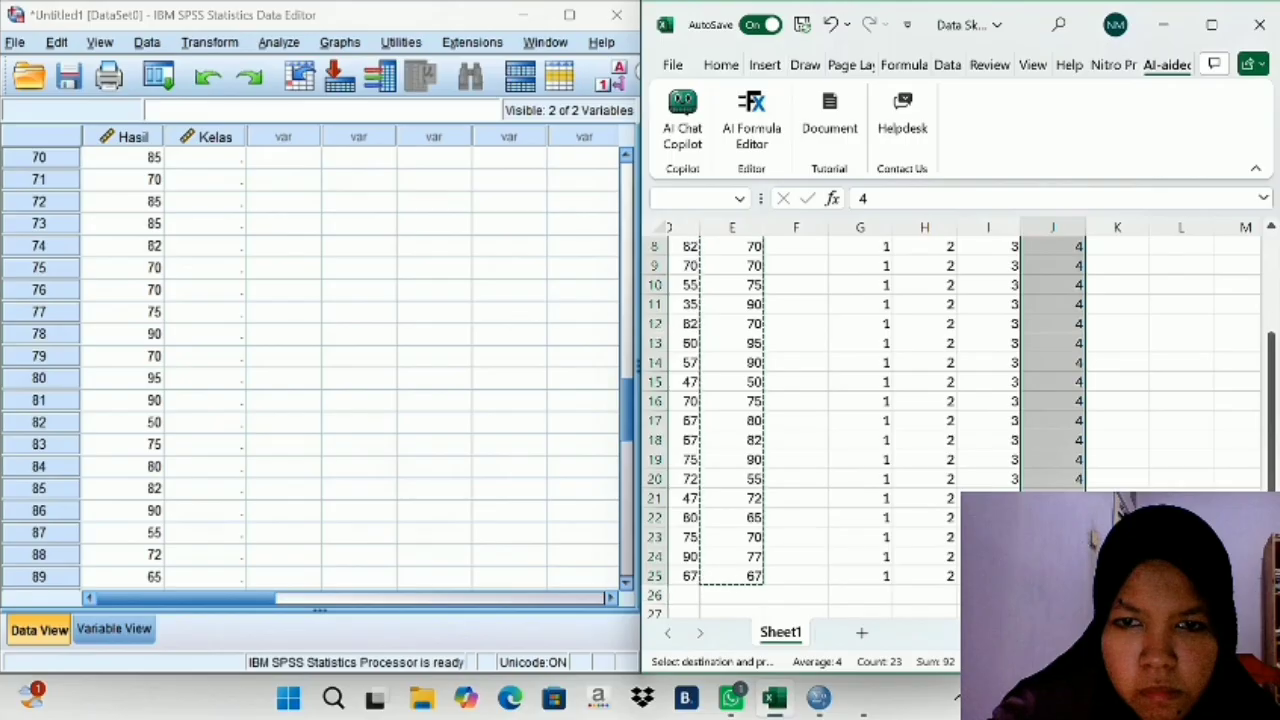
right_click(1052, 576)
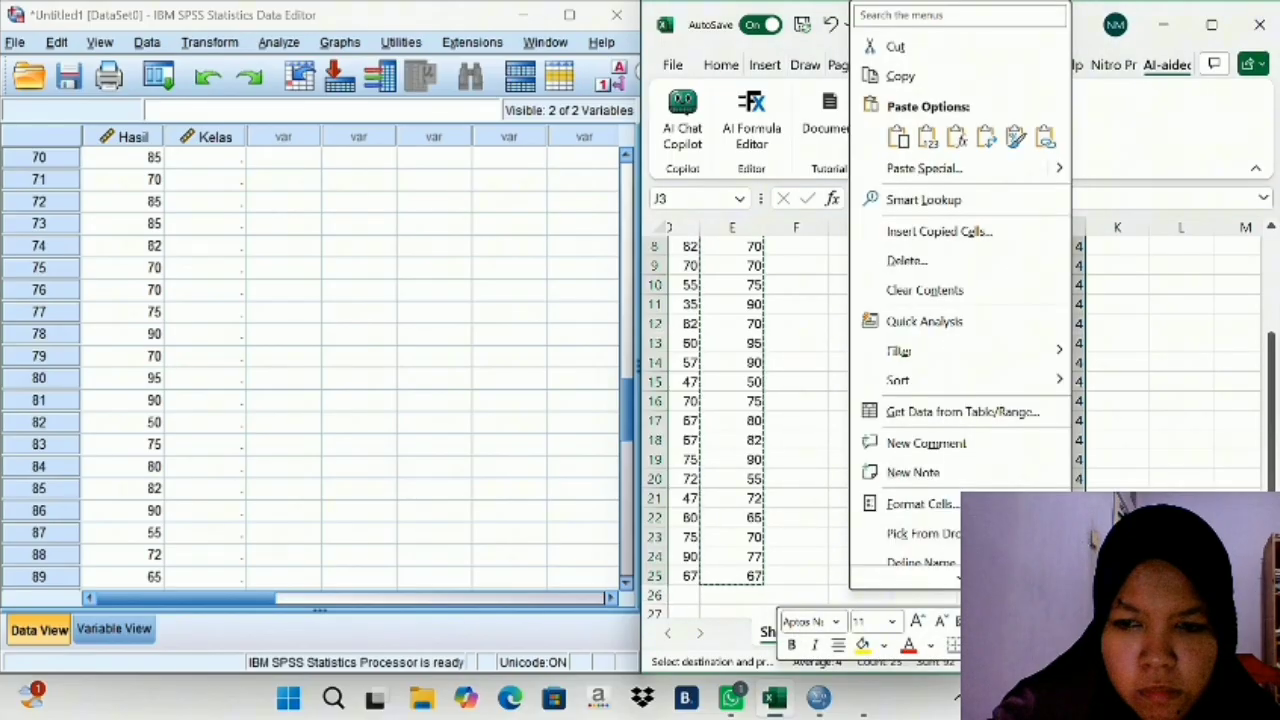
click(900, 76)
scroll(217, 243, up, 2)
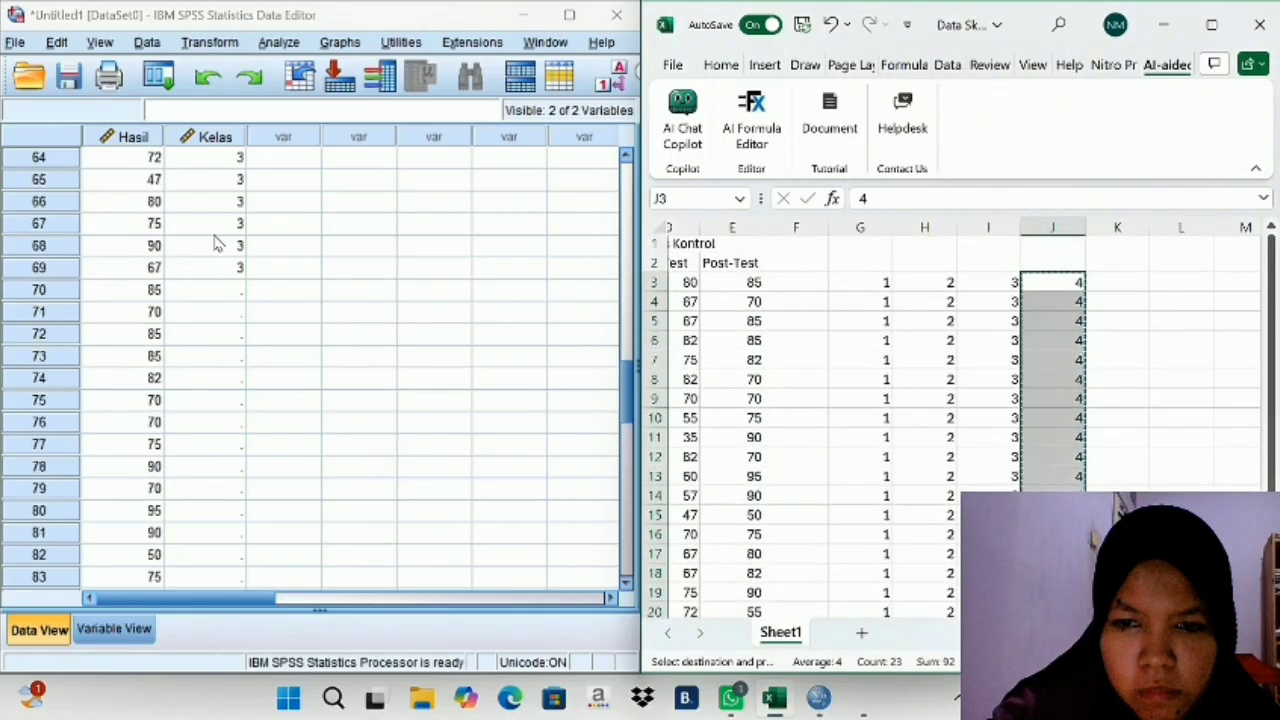
right_click(217, 290)
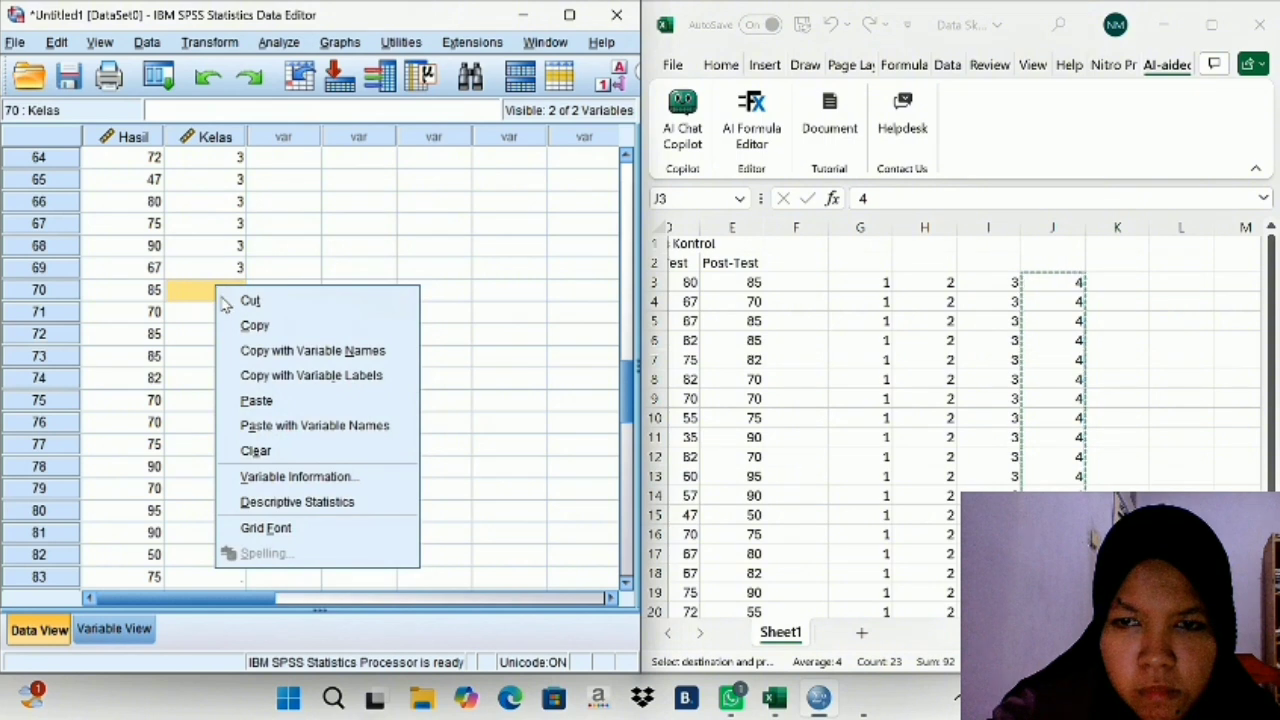
click(254, 400)
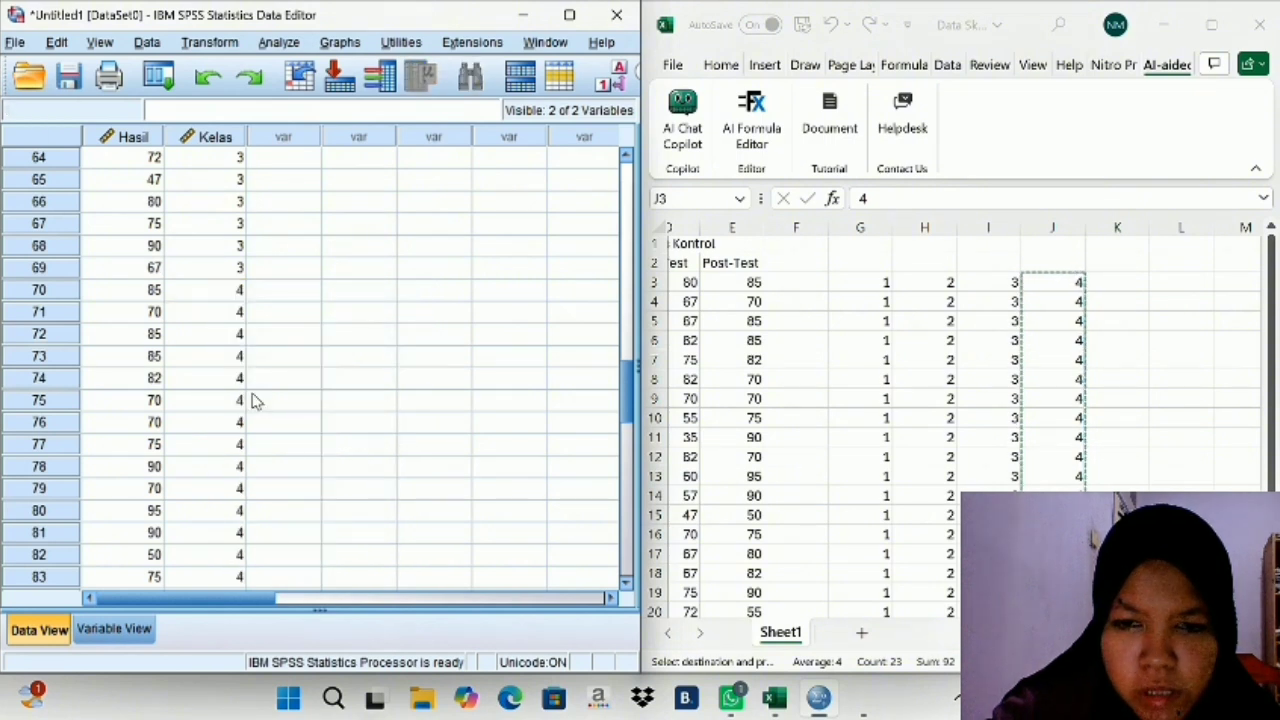
scroll(252, 400, down, 9)
scroll(252, 400, up, 5)
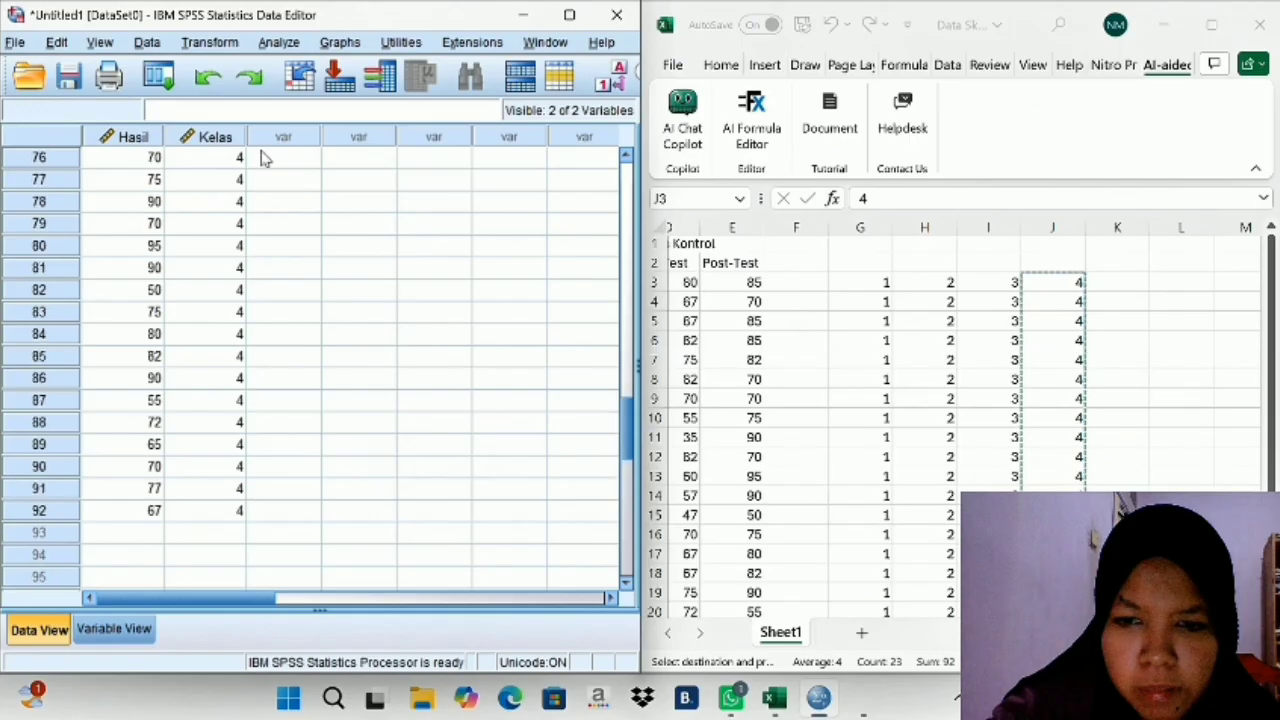
- Set up an Explore analysis with Hasil Belajar Siswa as the dependent variable and Kelas as the factor
click(279, 42)
mouse_move(305, 92)
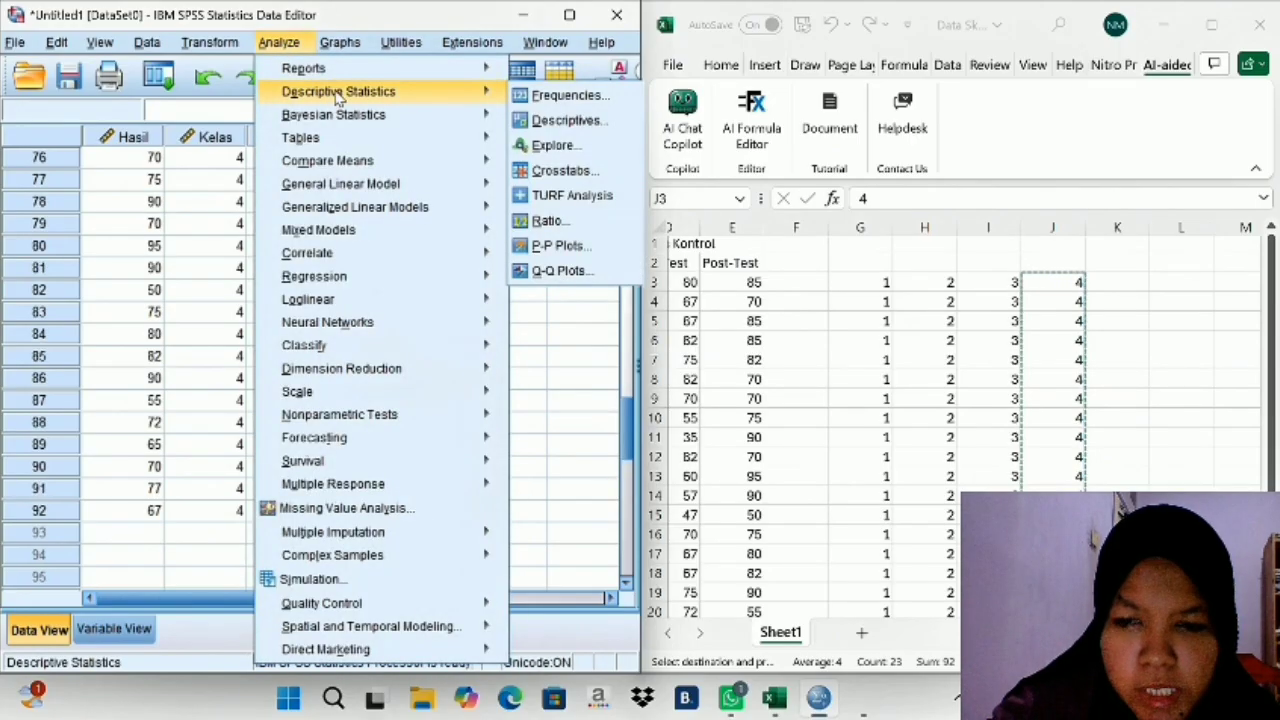
click(530, 146)
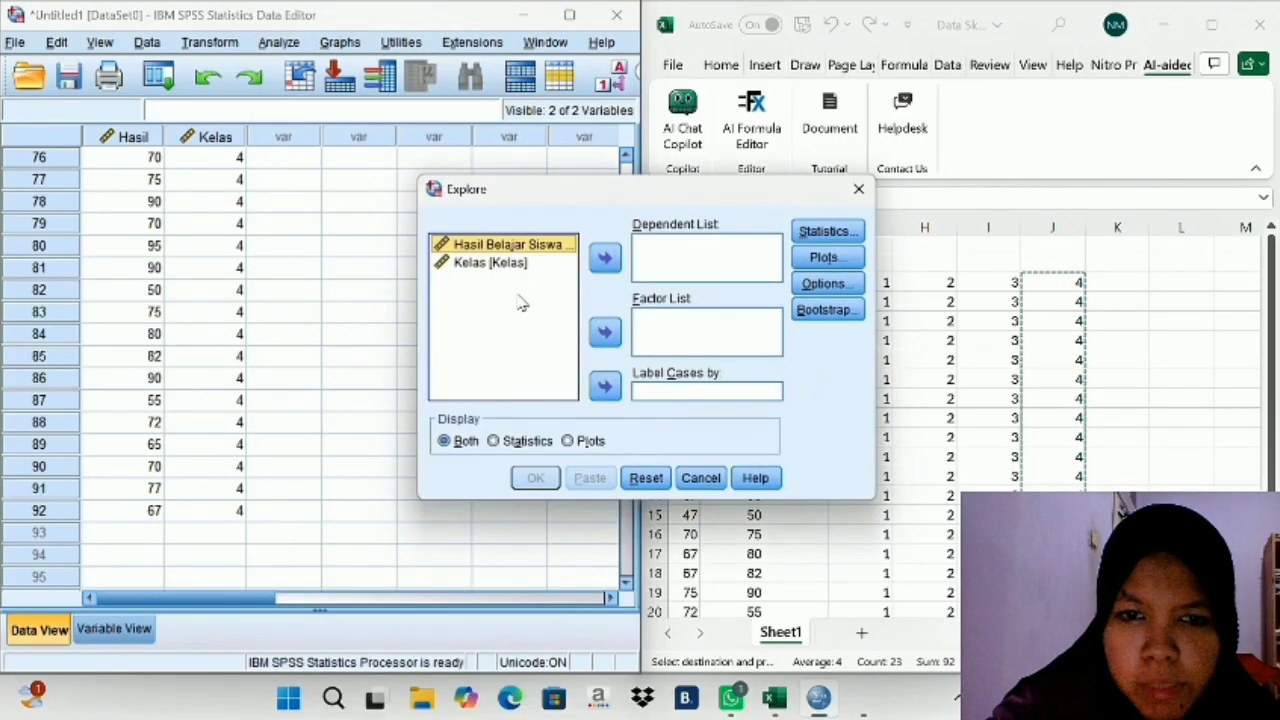
click(603, 259)
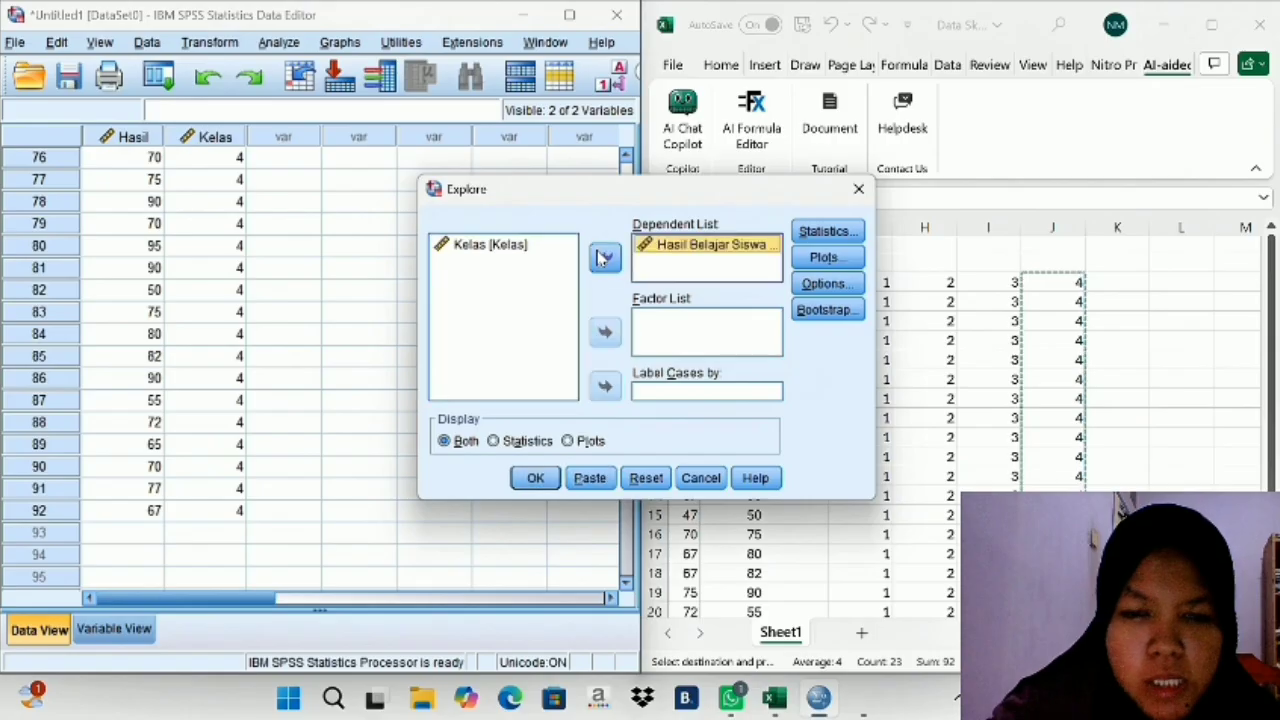
click(524, 250)
click(604, 332)
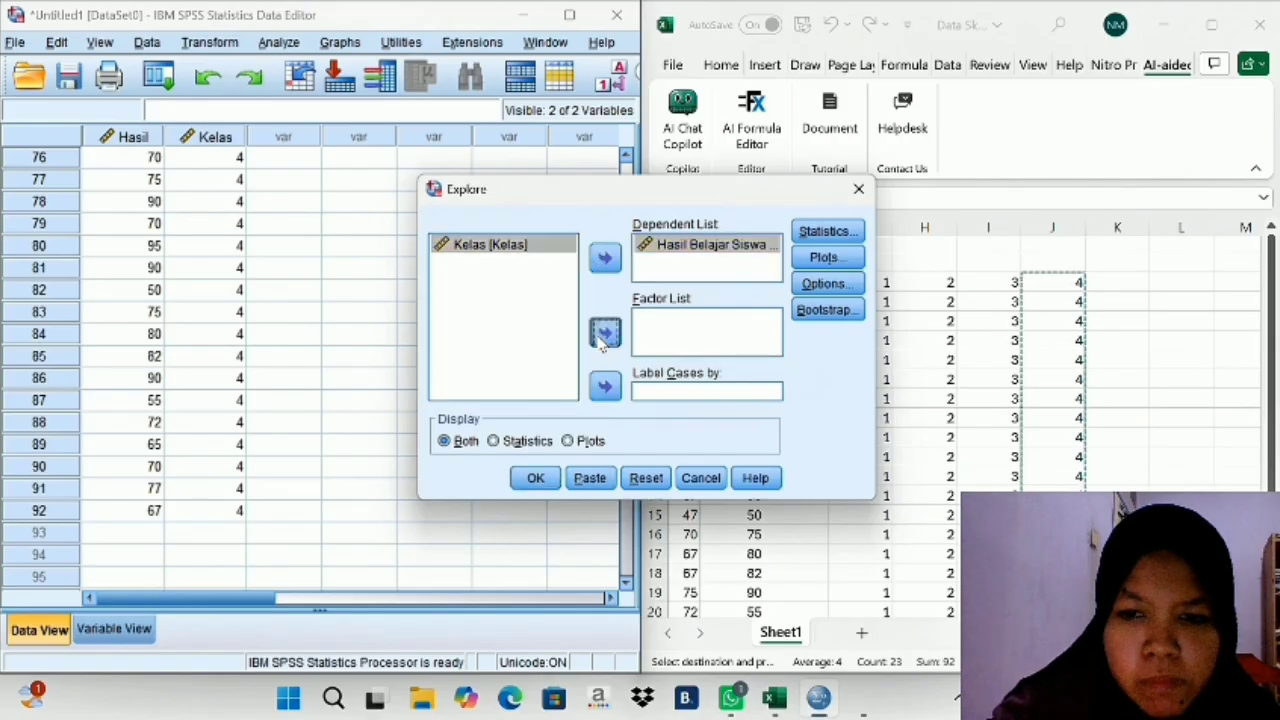
- Enable normality plots with tests for the Explore analysis, run it and view the output
click(830, 259)
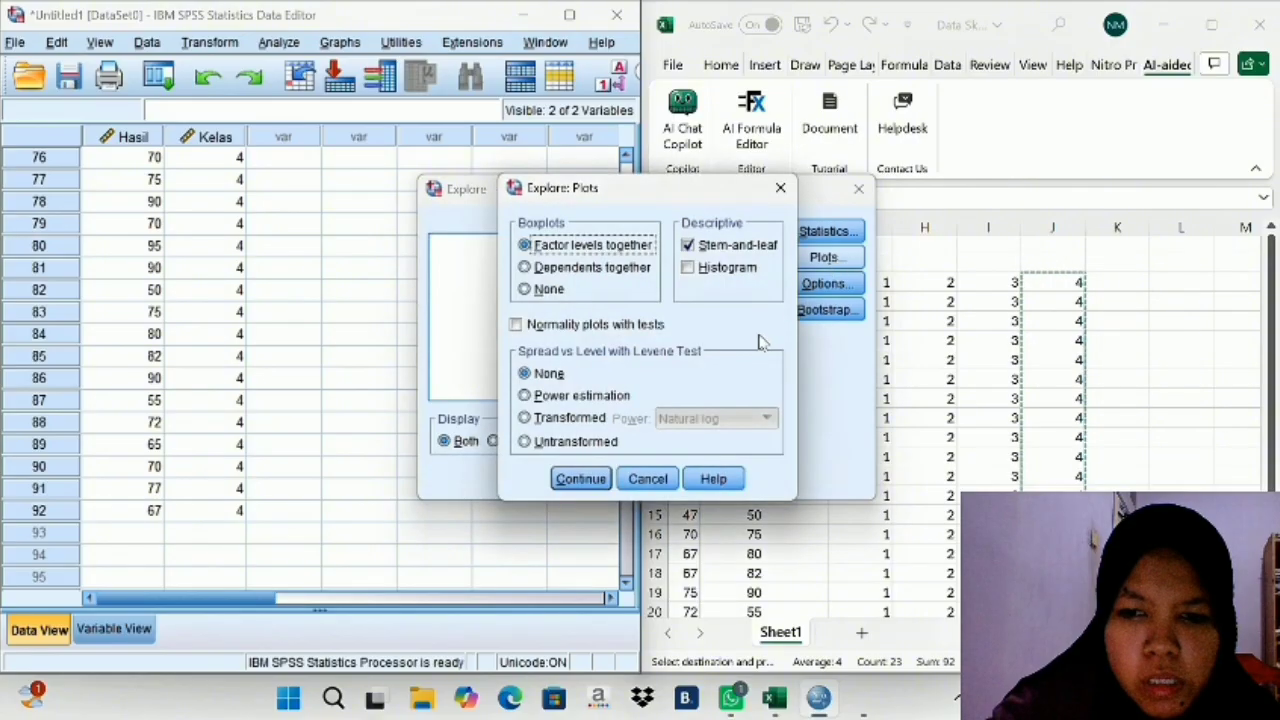
click(516, 326)
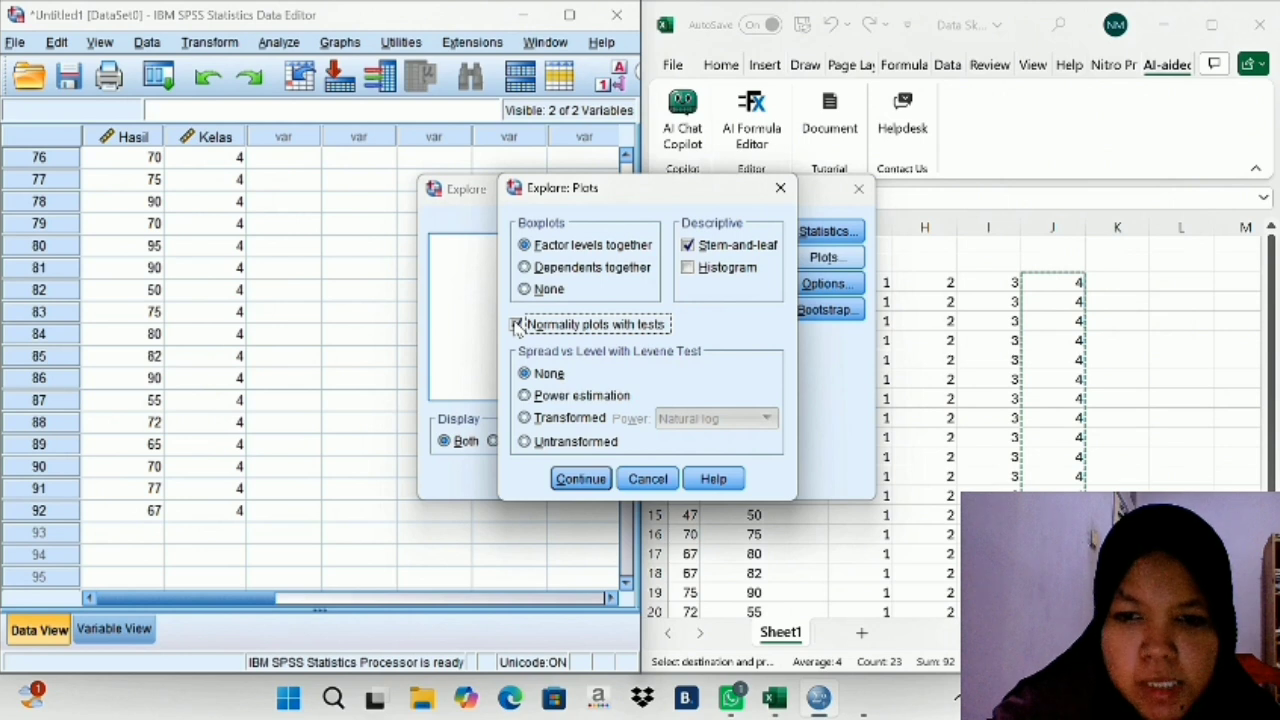
click(580, 479)
click(533, 480)
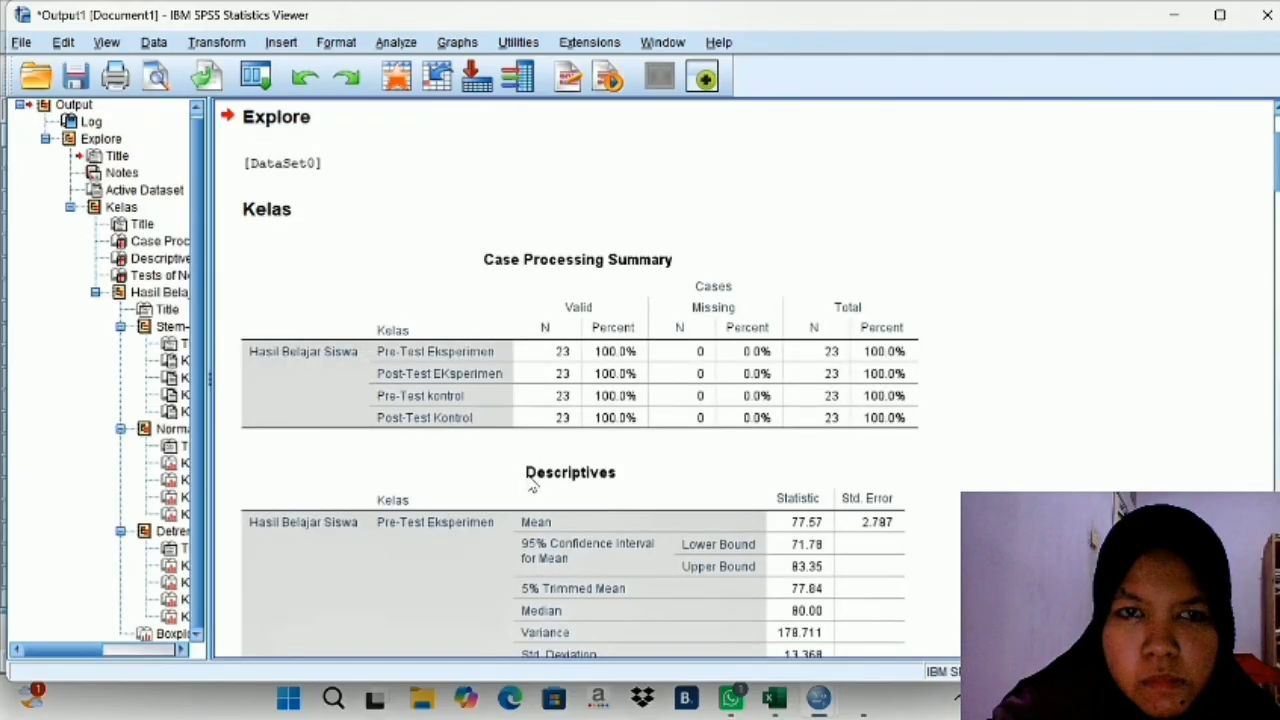
scroll(529, 480, down, 15)
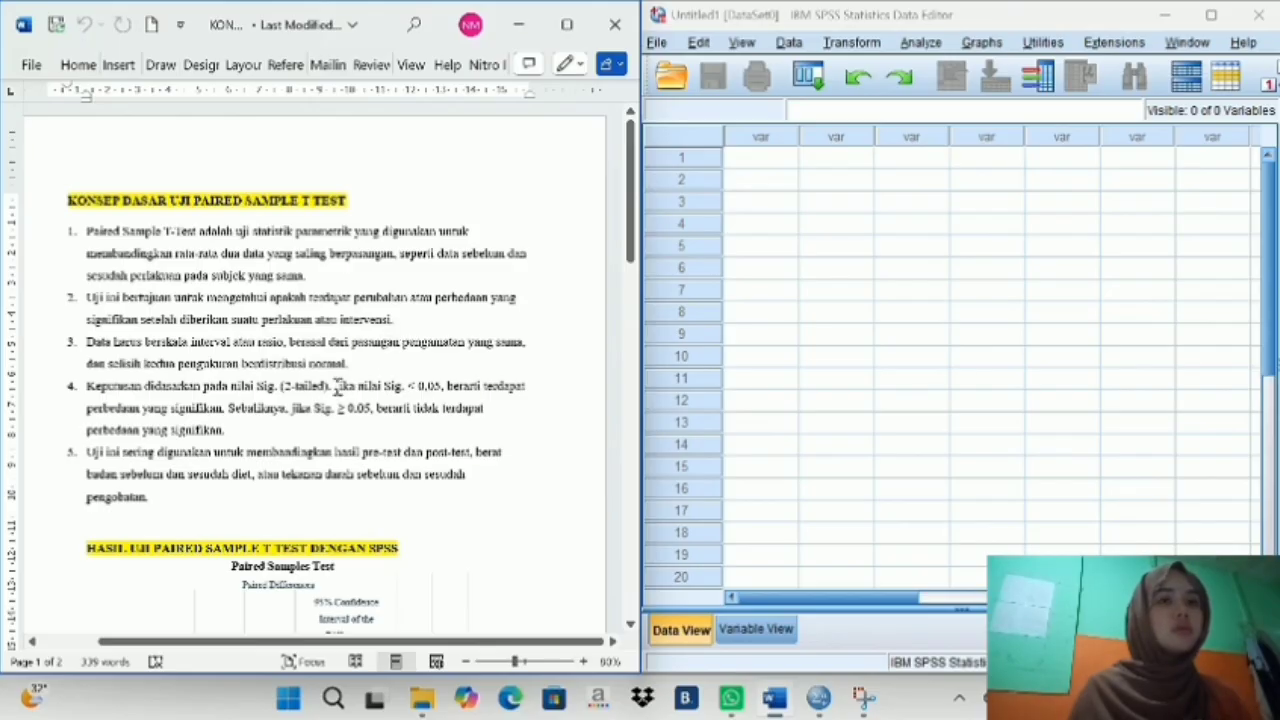
- Read the Word notes on the Paired Sample T Test, from the basic concepts through the SPSS results table to the interpretation section
scroll(330, 380, down, 1)
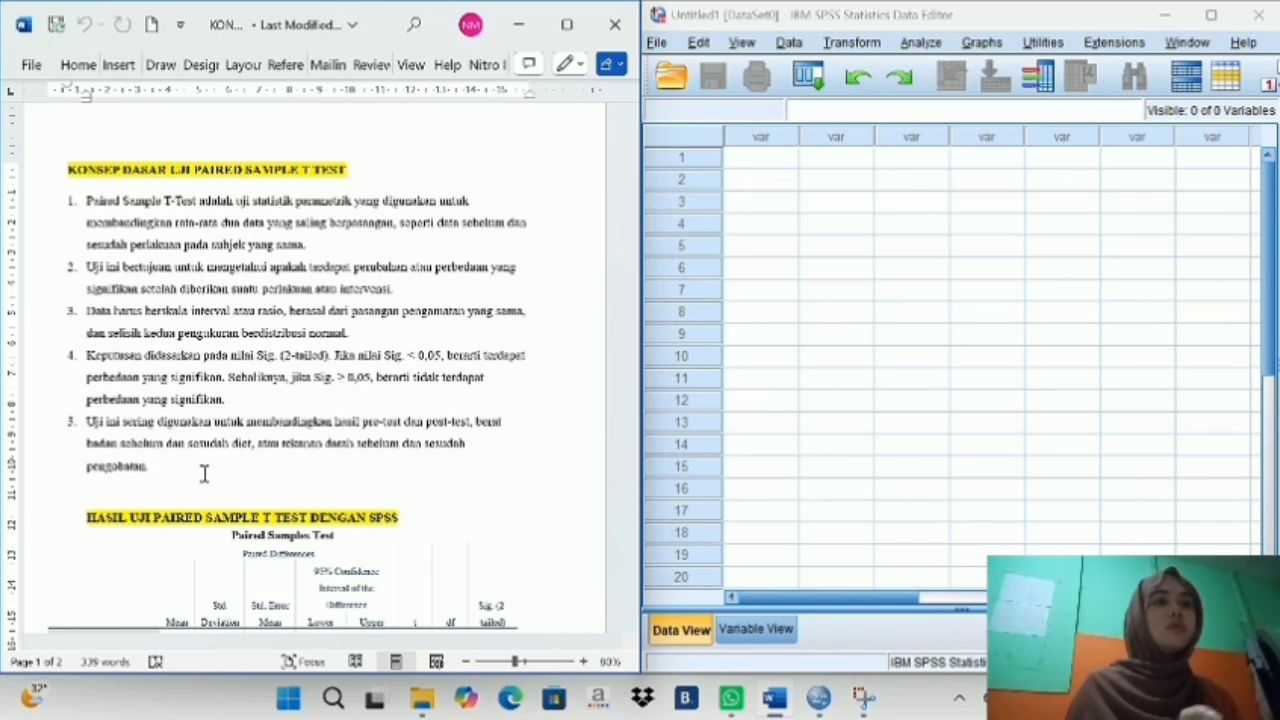
scroll(226, 440, down, 1)
scroll(224, 436, down, 3)
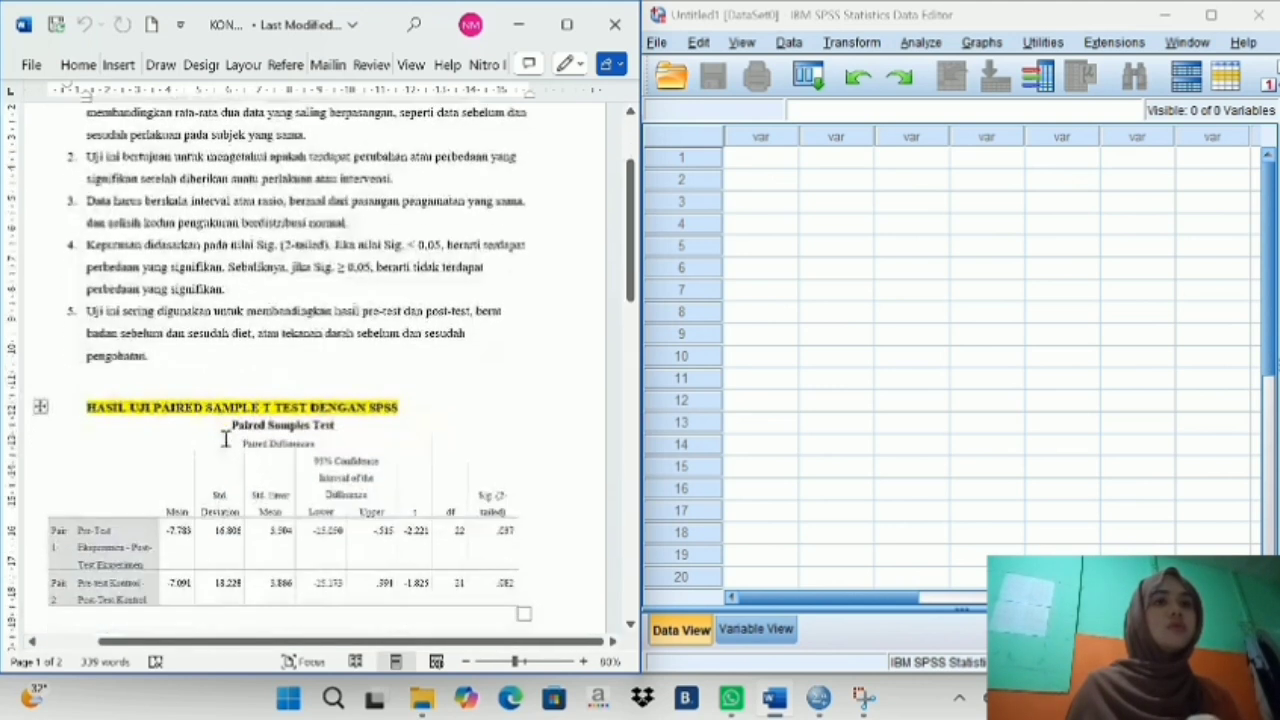
scroll(211, 405, down, 1)
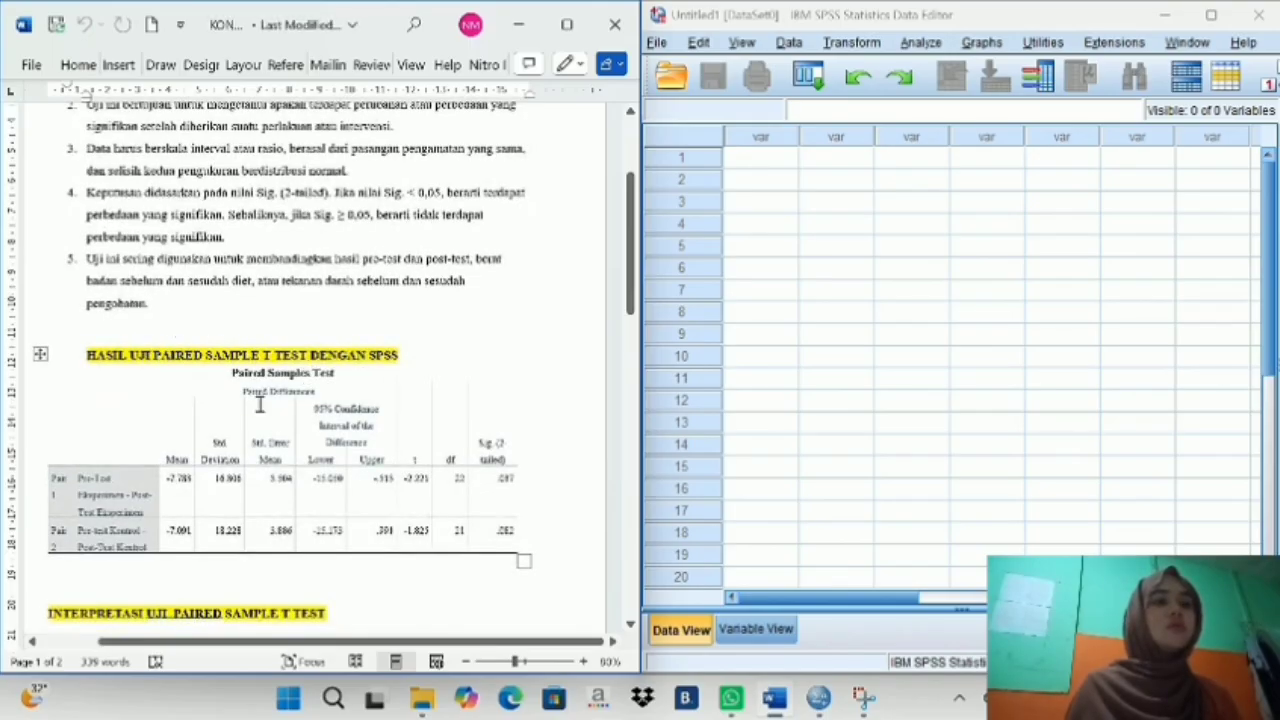
scroll(254, 402, down, 3)
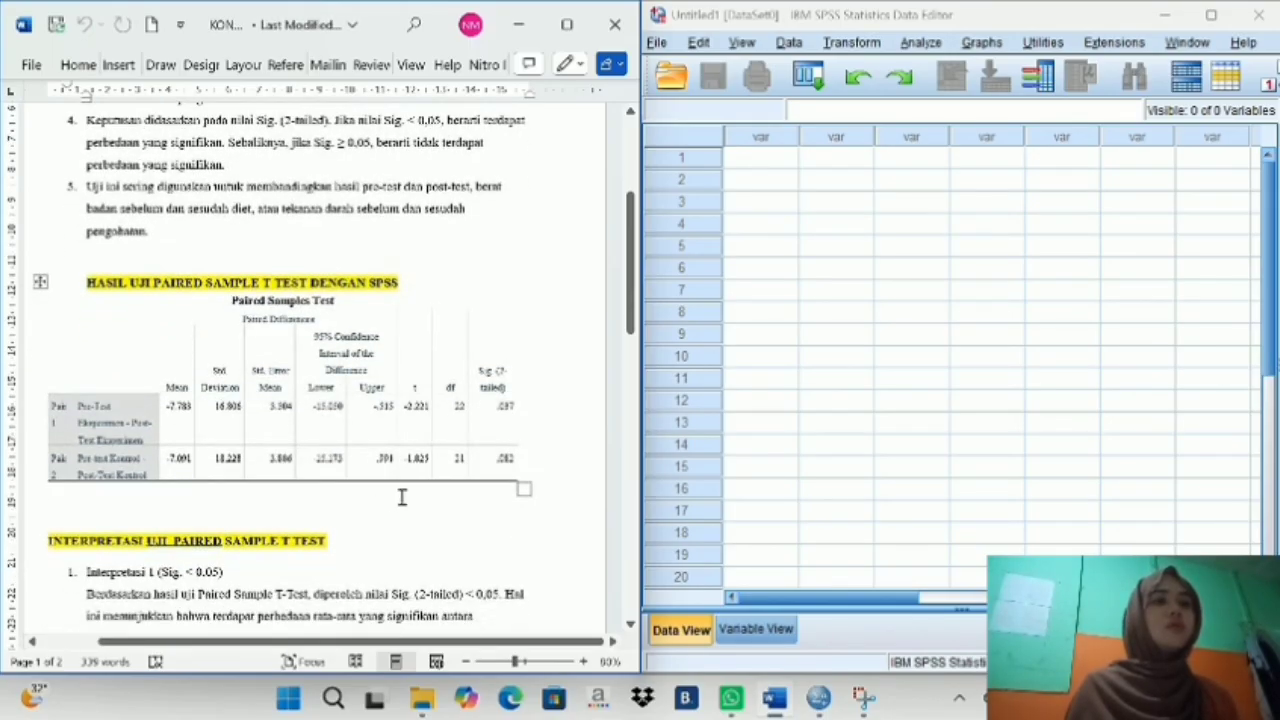
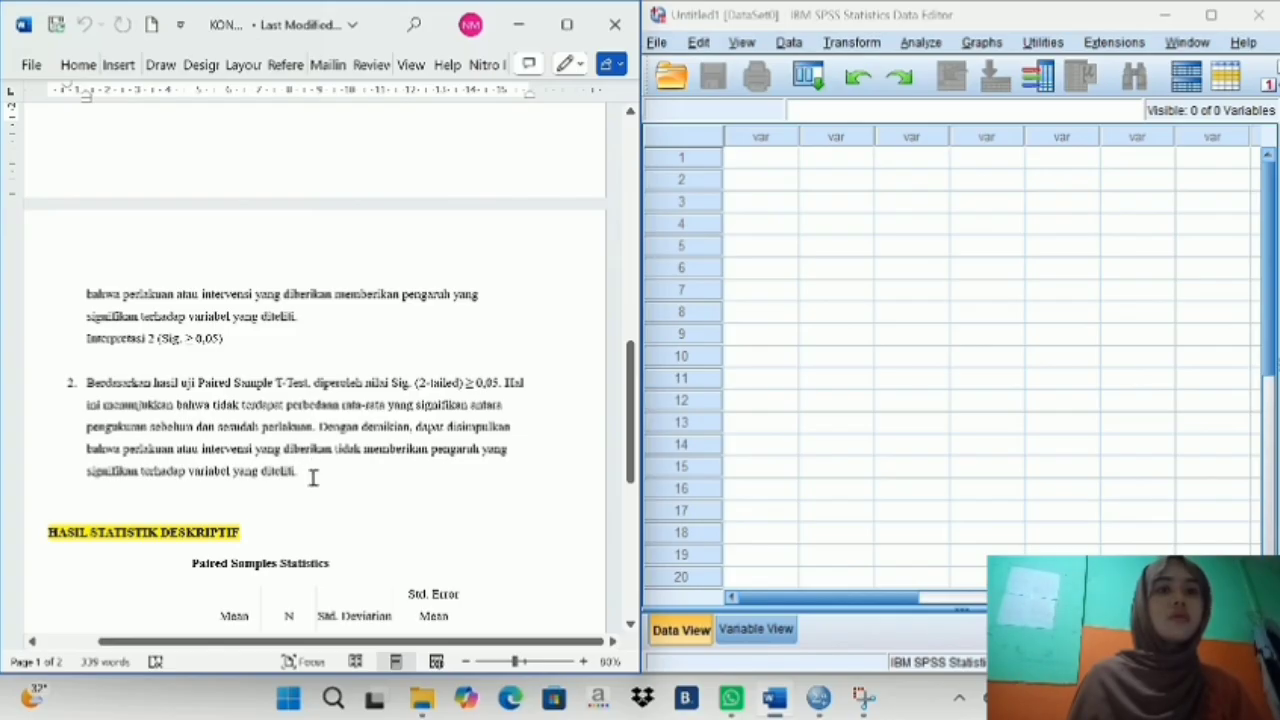
- Read the Paired Samples Statistics table under HASIL STATISTIK DESKRIPTIF in the Word notes, down to the PRAKTEK SPSS heading
scroll(293, 518, down, 5)
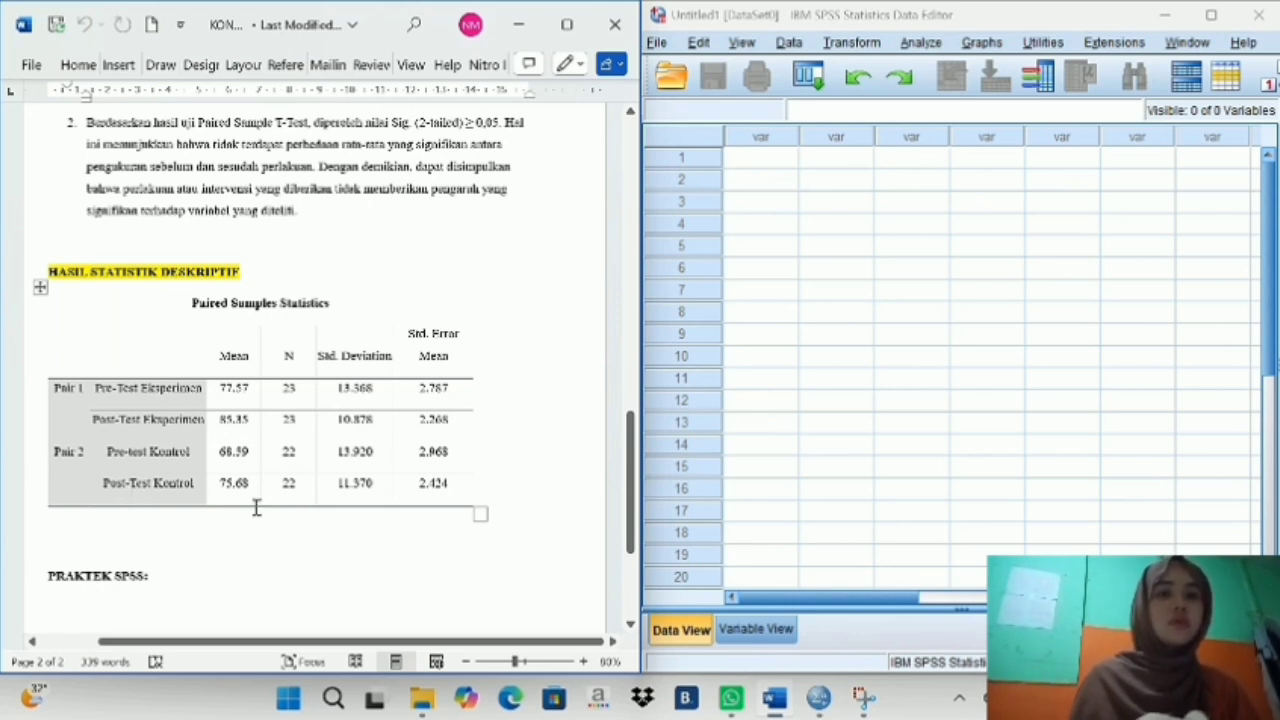
scroll(322, 539, down, 1)
scroll(322, 539, up, 1)
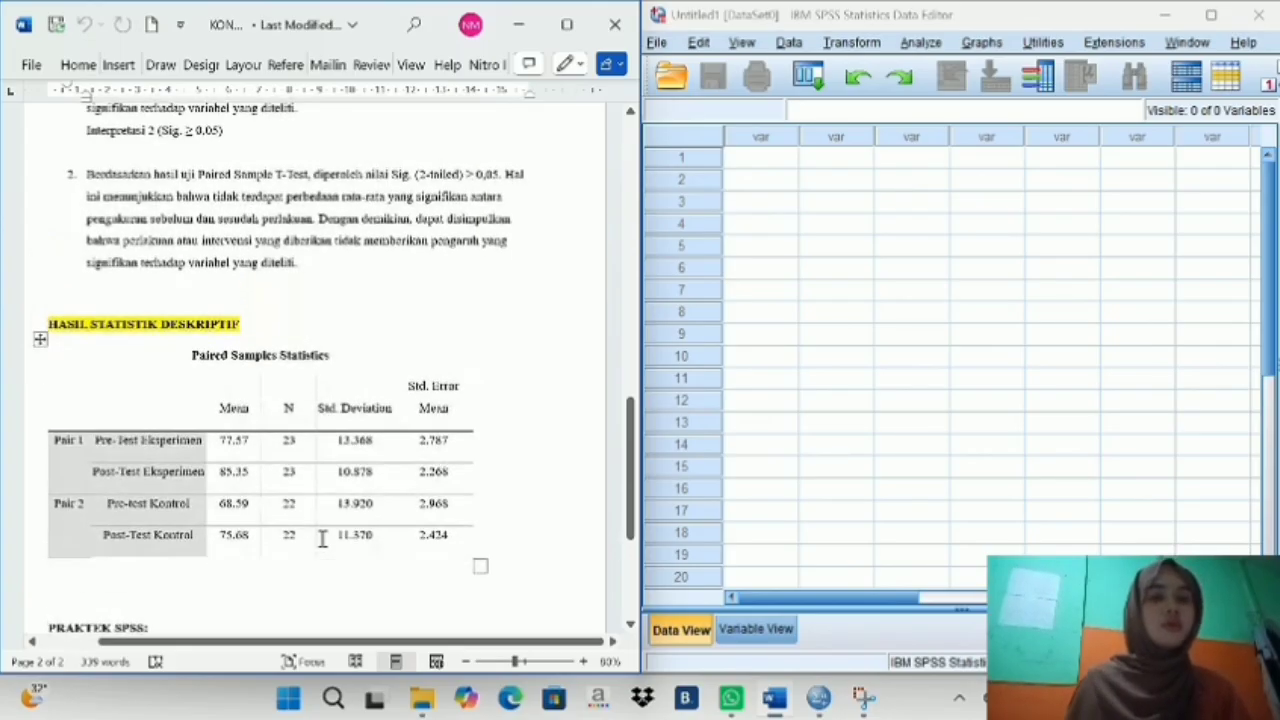
scroll(322, 539, down, 2)
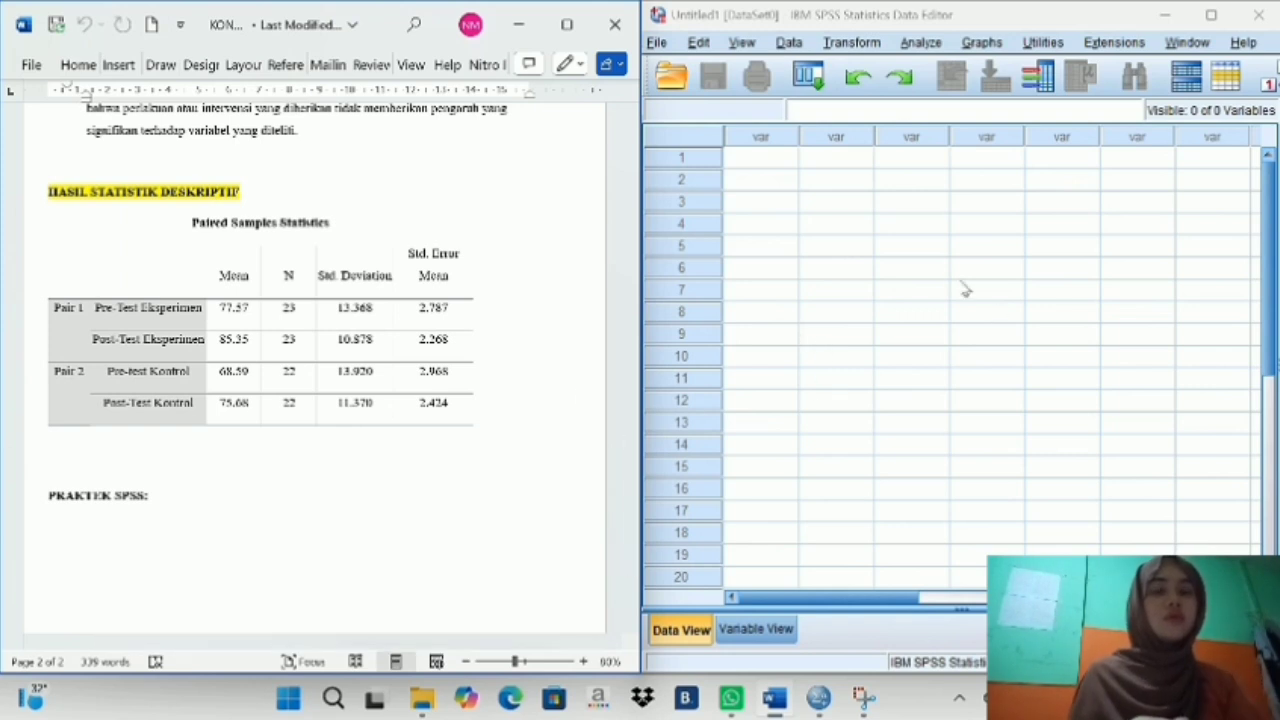
click(684, 80)
click(688, 86)
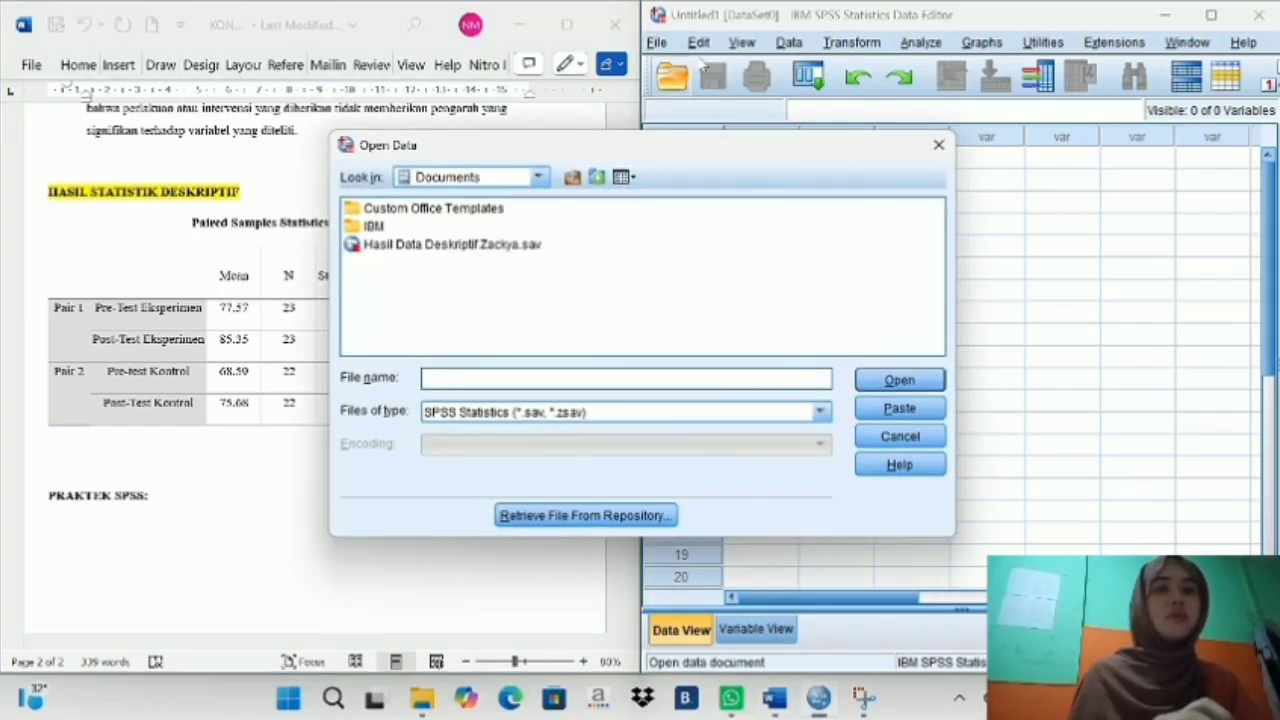
click(939, 146)
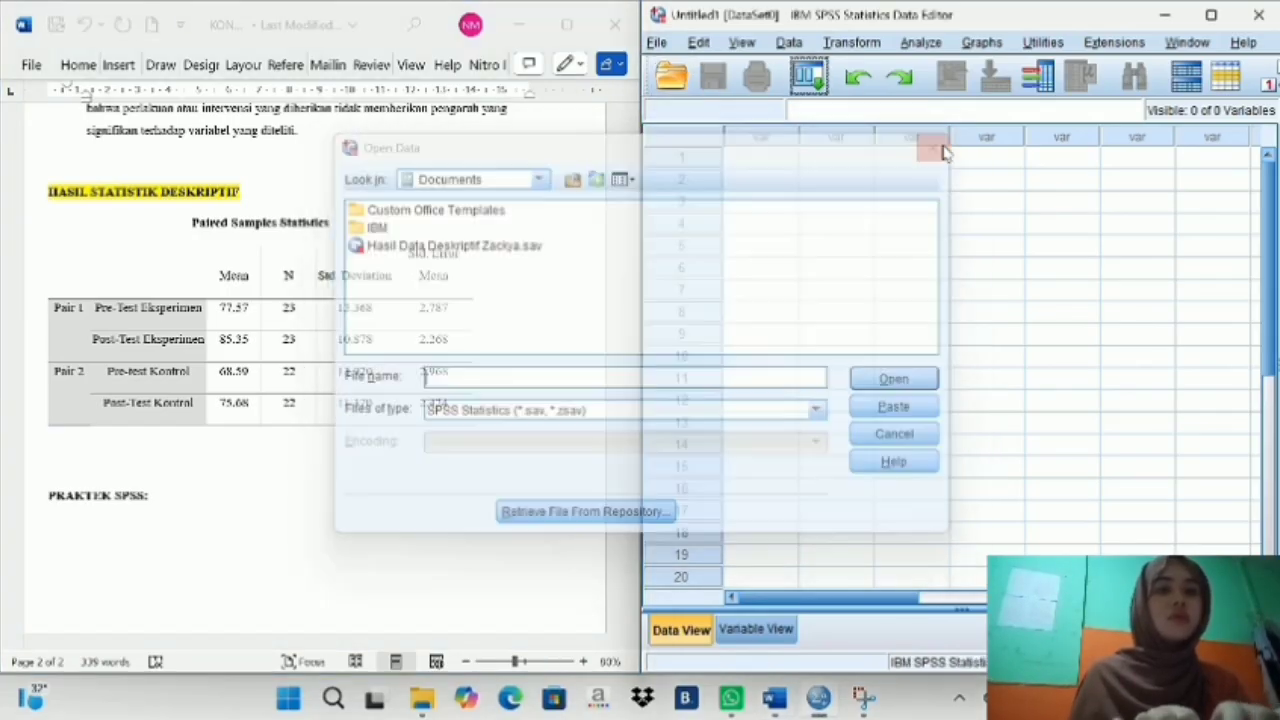
click(652, 28)
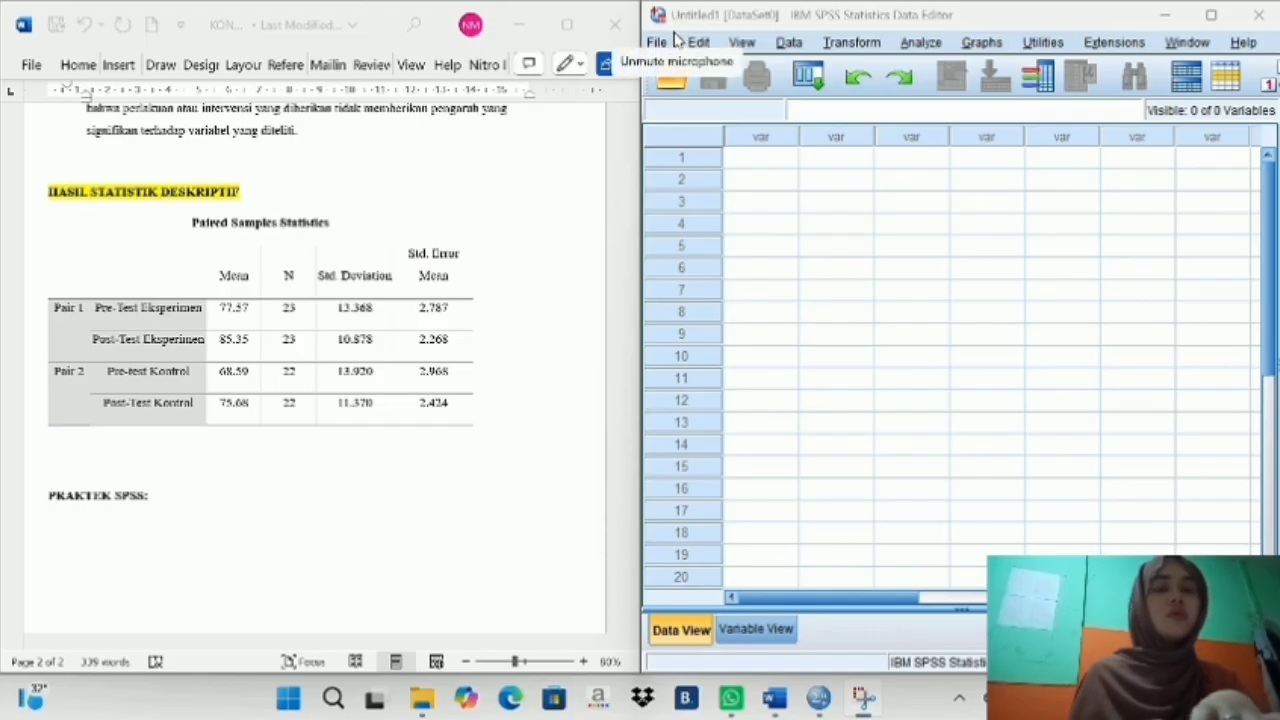
- Maximize the SPSS Data Editor and open the saved Hasil Data Deskriptif data file from the Documents folder
click(1211, 17)
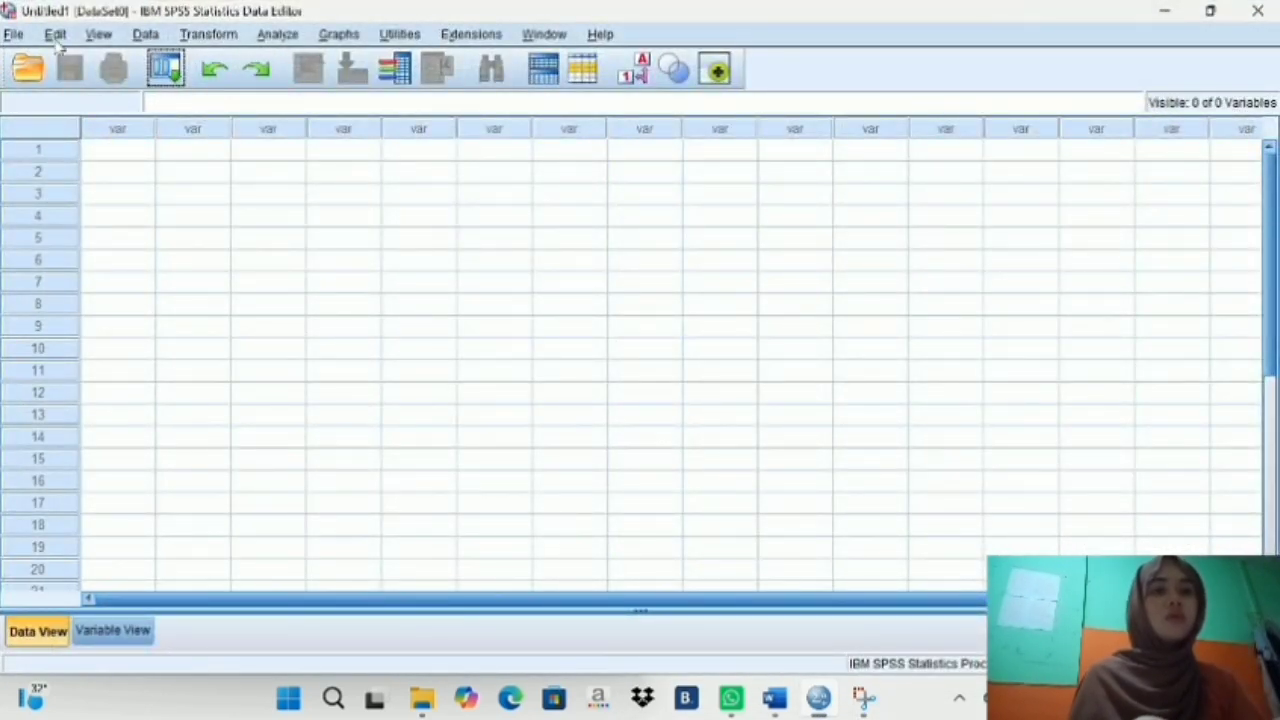
click(12, 36)
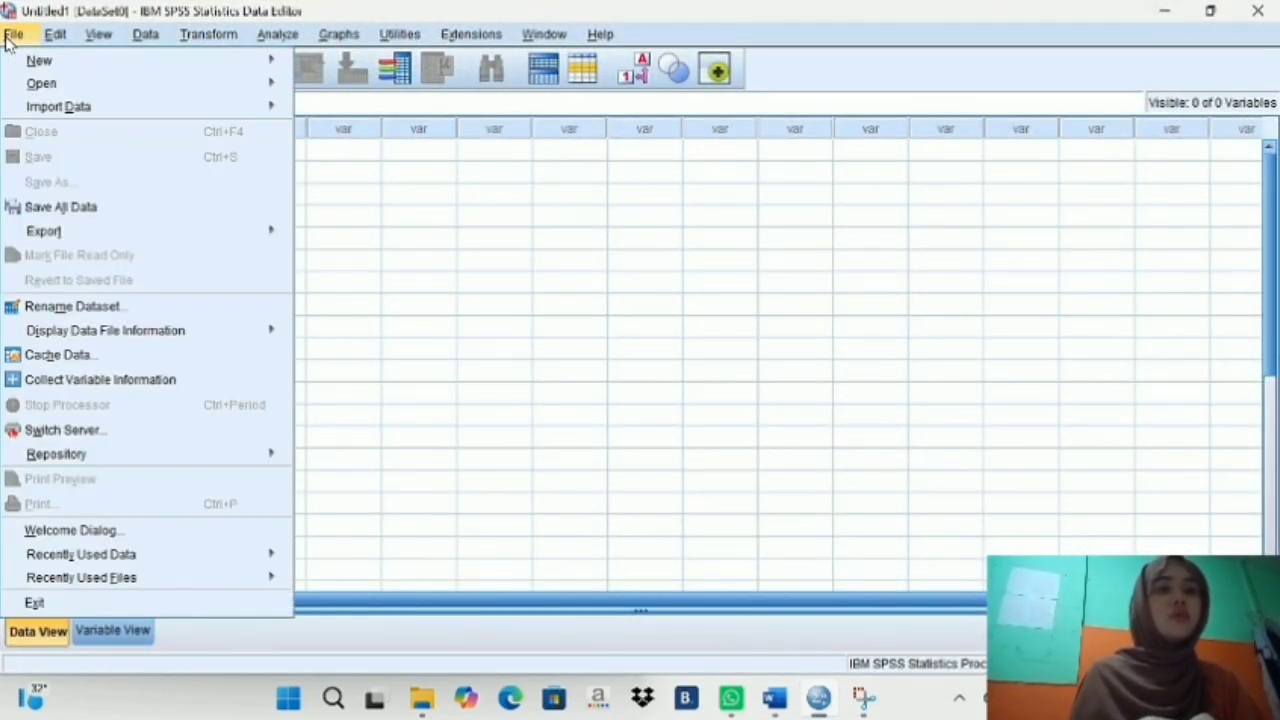
mouse_move(81, 86)
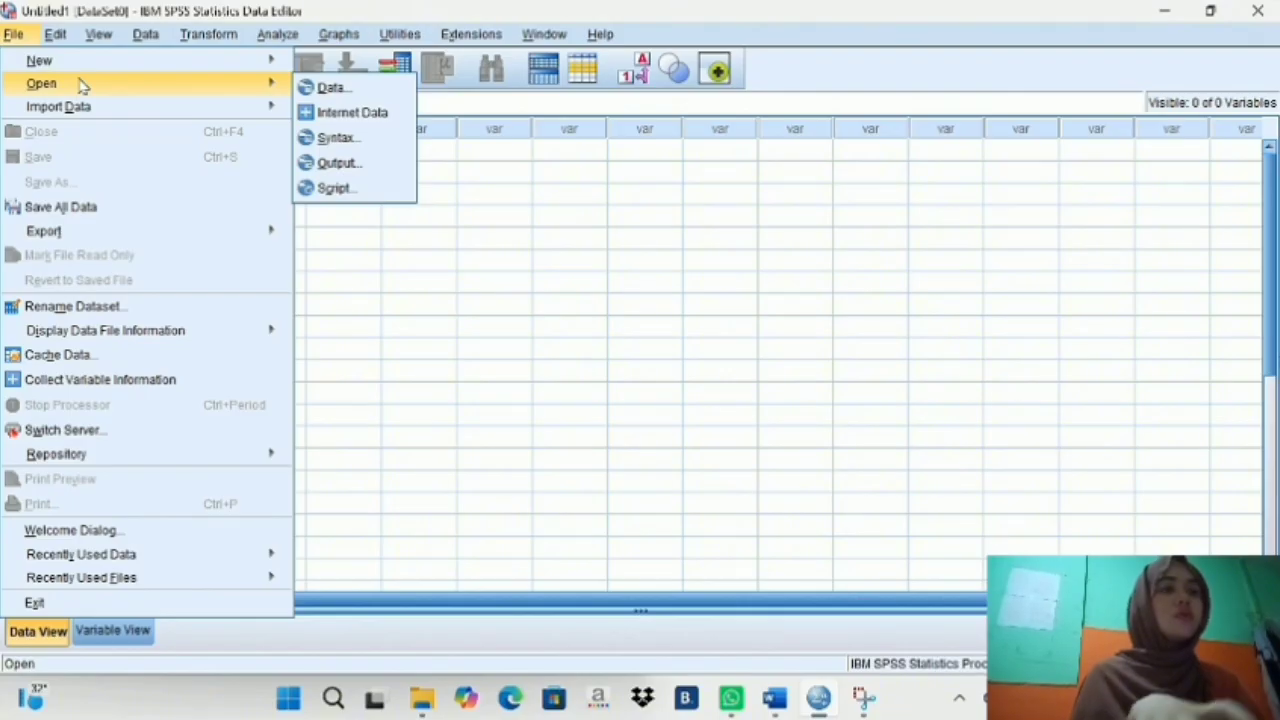
click(328, 88)
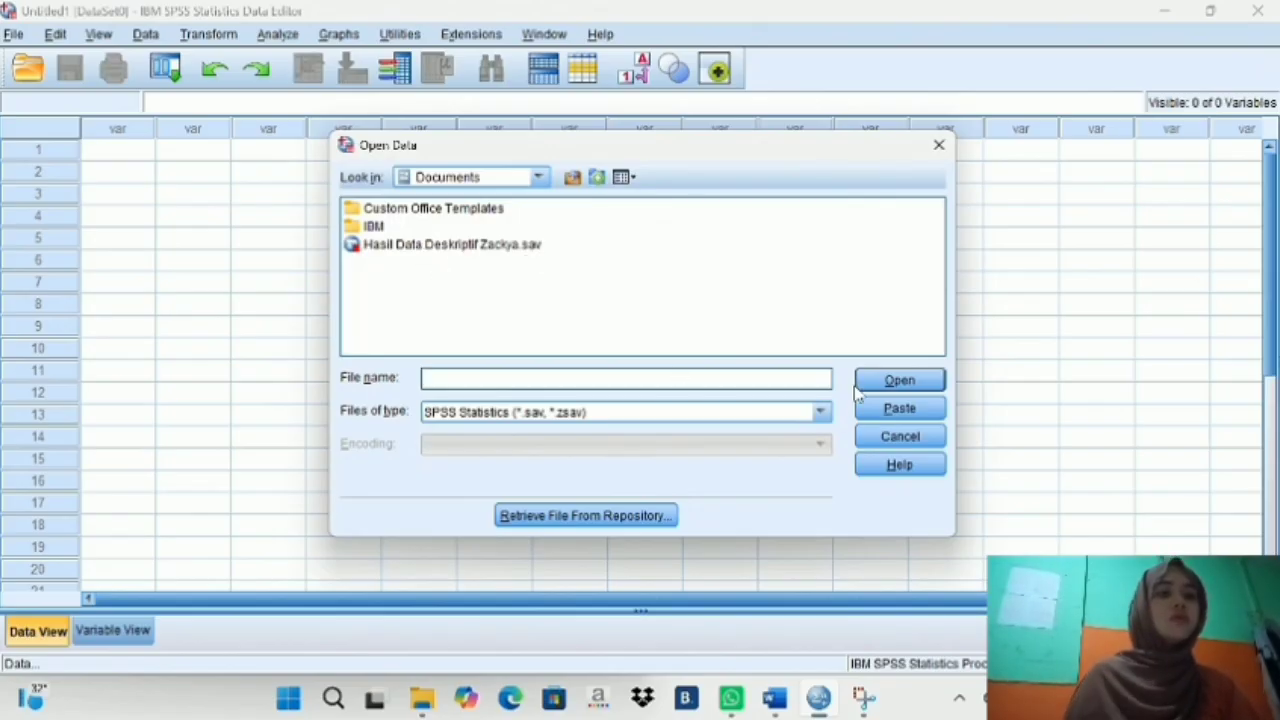
click(516, 246)
click(905, 381)
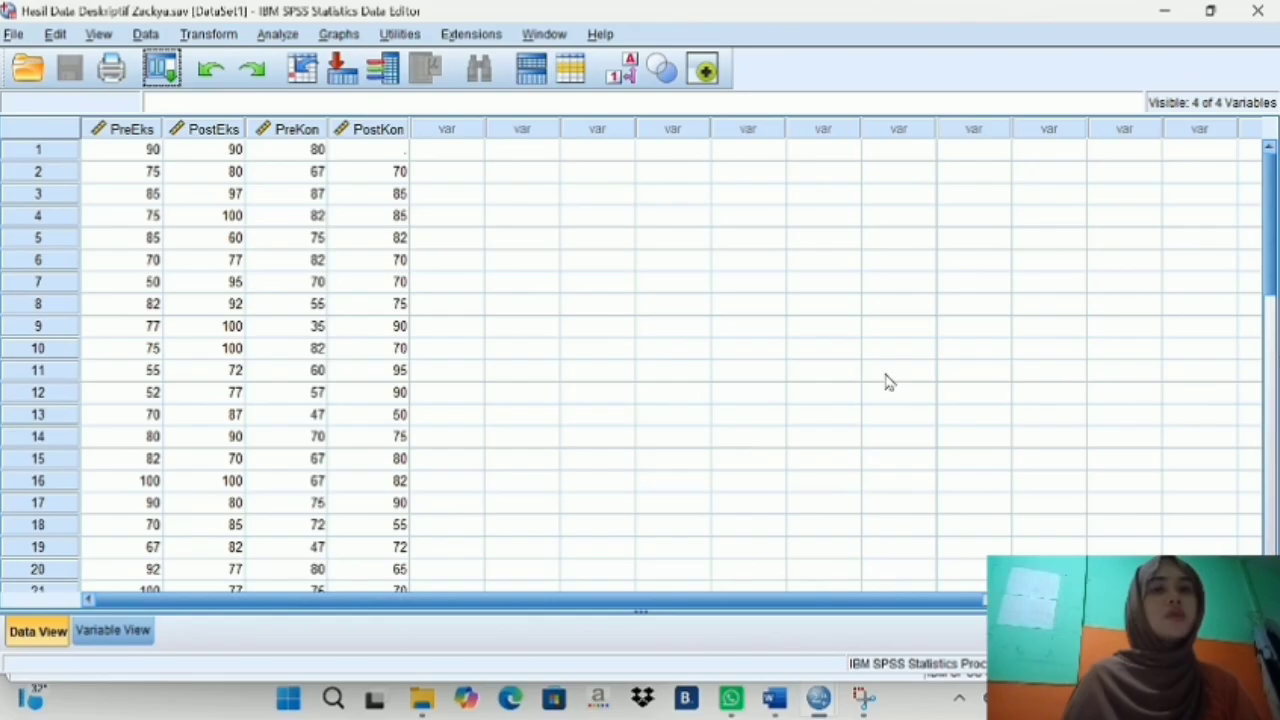
- Look through the PreEks, PostEks, PreKon and PostKon score columns of the opened dataset
scroll(480, 306, down, 1)
scroll(480, 306, up, 1)
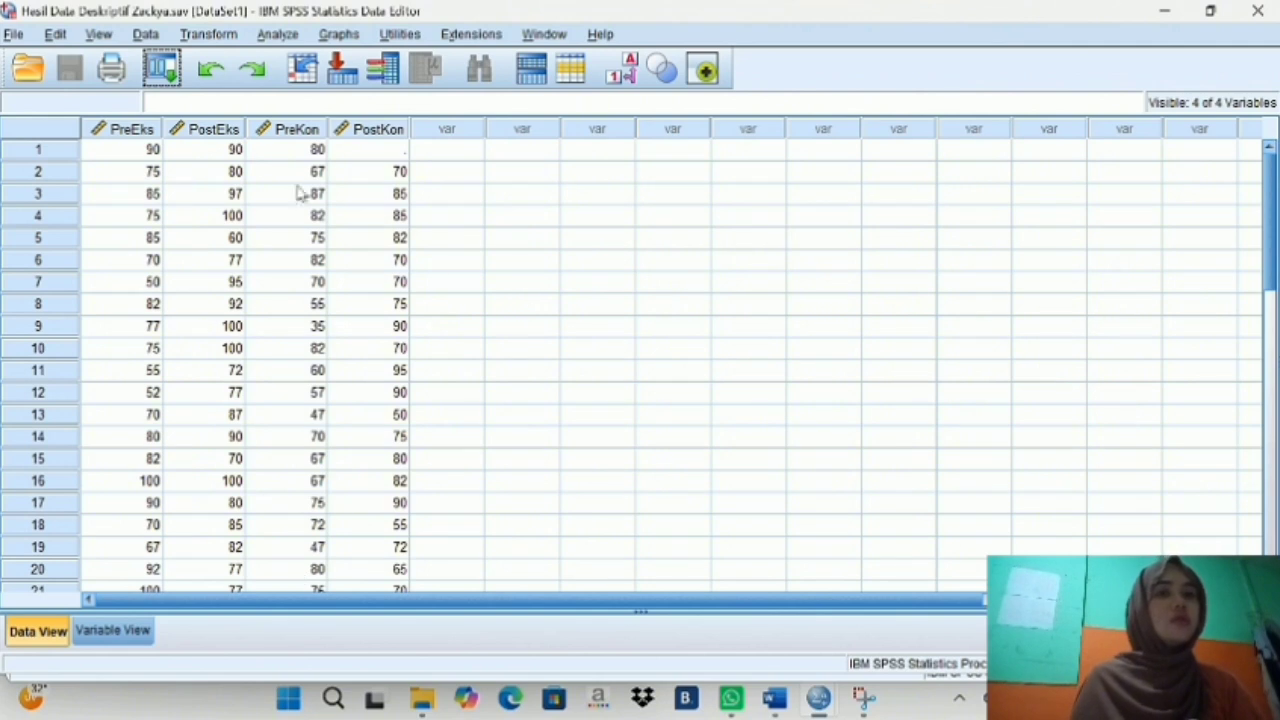
scroll(483, 343, down, 3)
scroll(483, 343, up, 1)
scroll(490, 300, up, 2)
scroll(490, 298, down, 3)
scroll(490, 298, up, 3)
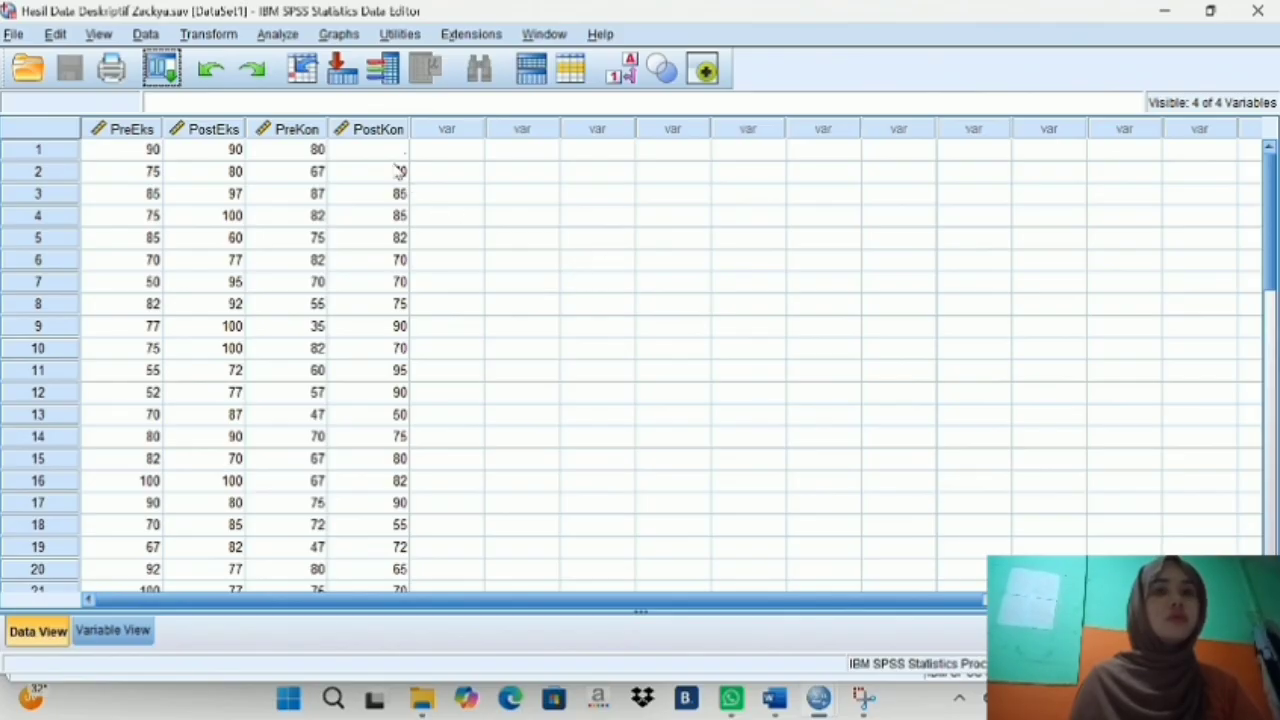
- Start a Paired-Samples T Test and pair Pre-Test Eksperimen with Post-Test Eksperimen as pair 1
click(279, 38)
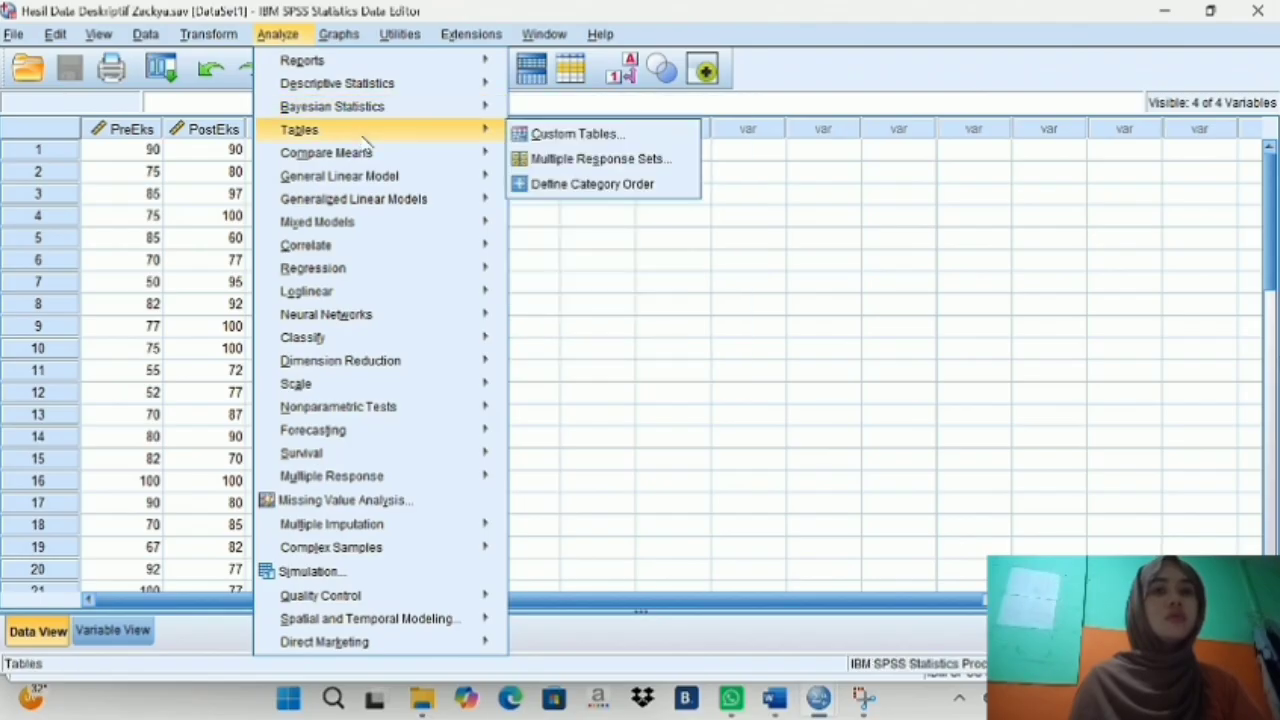
mouse_move(373, 154)
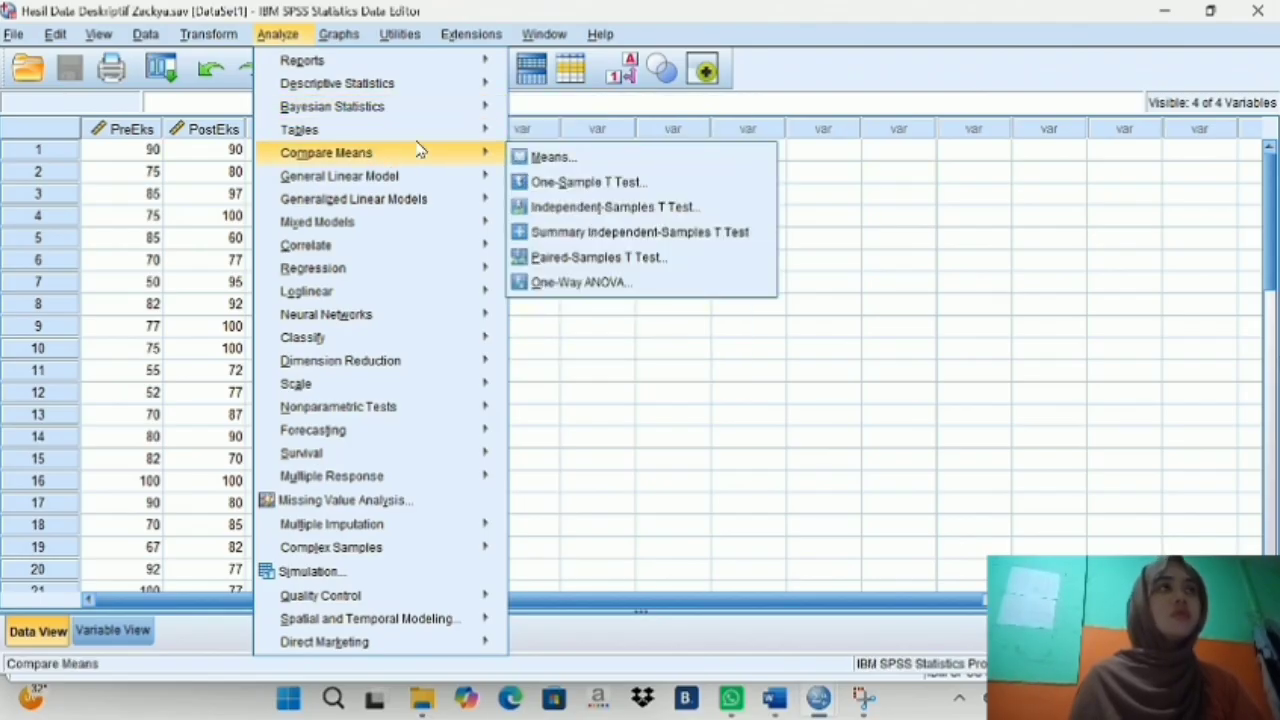
click(601, 257)
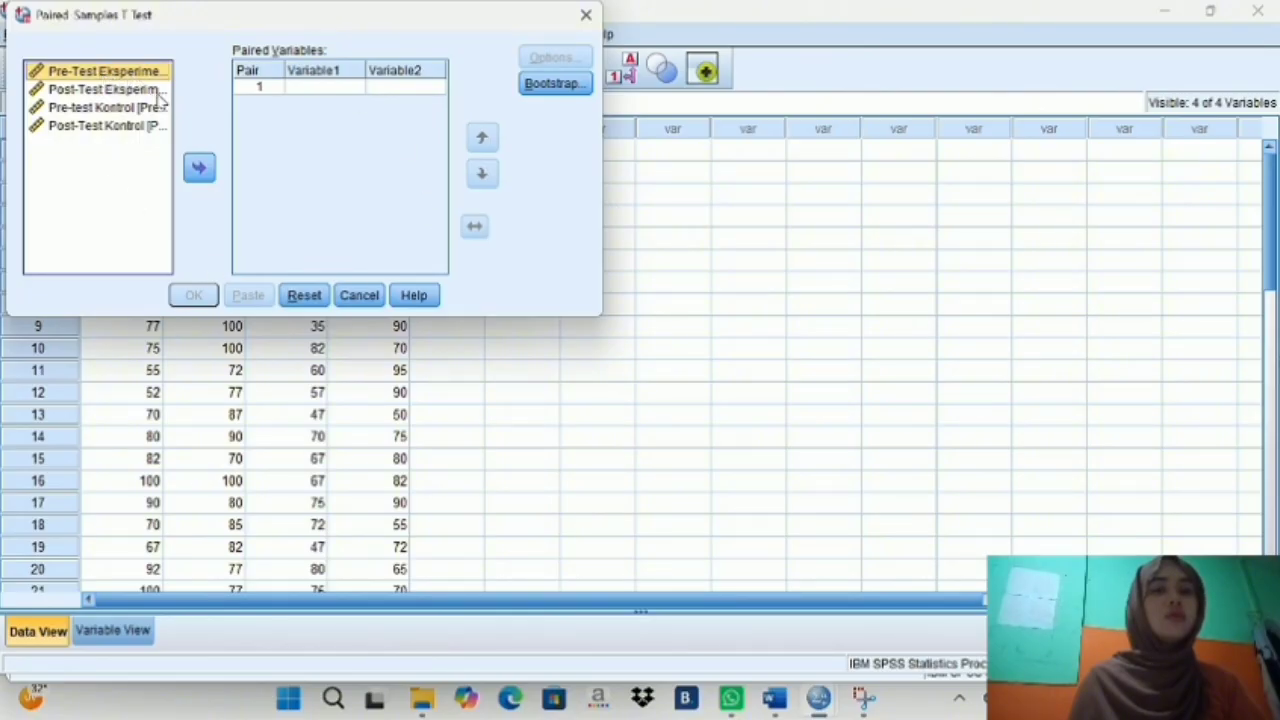
click(199, 167)
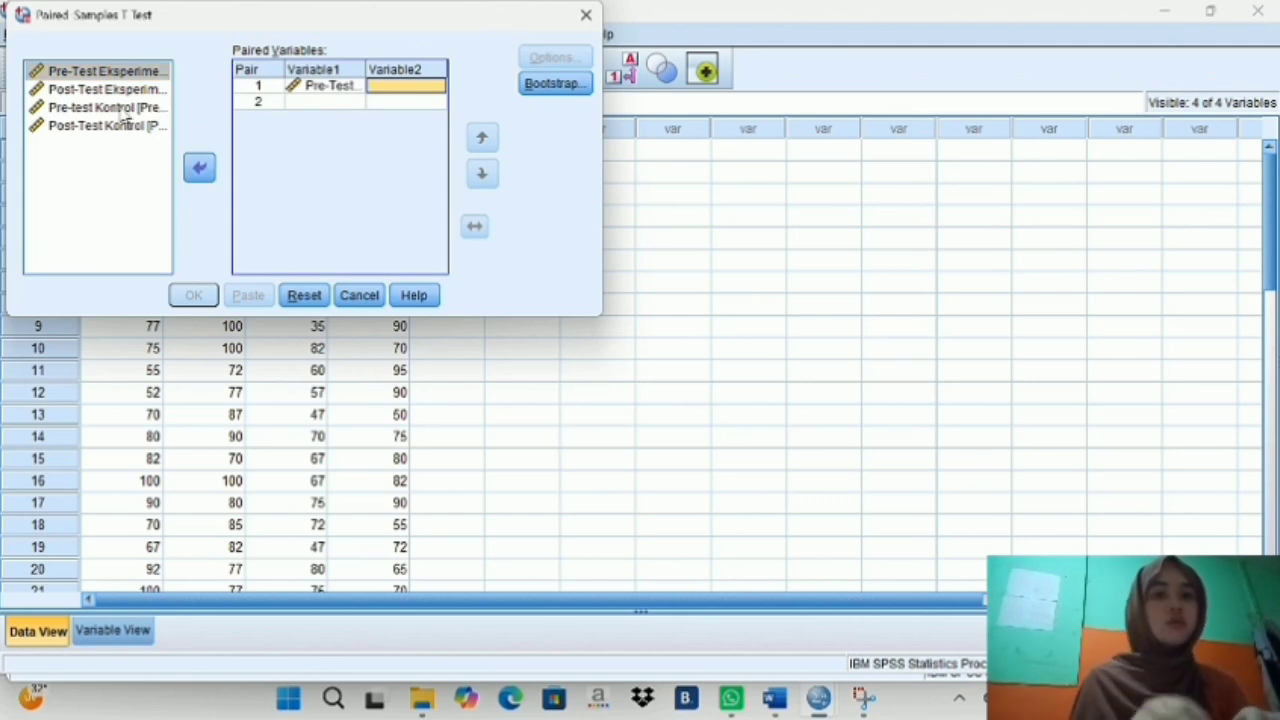
click(100, 90)
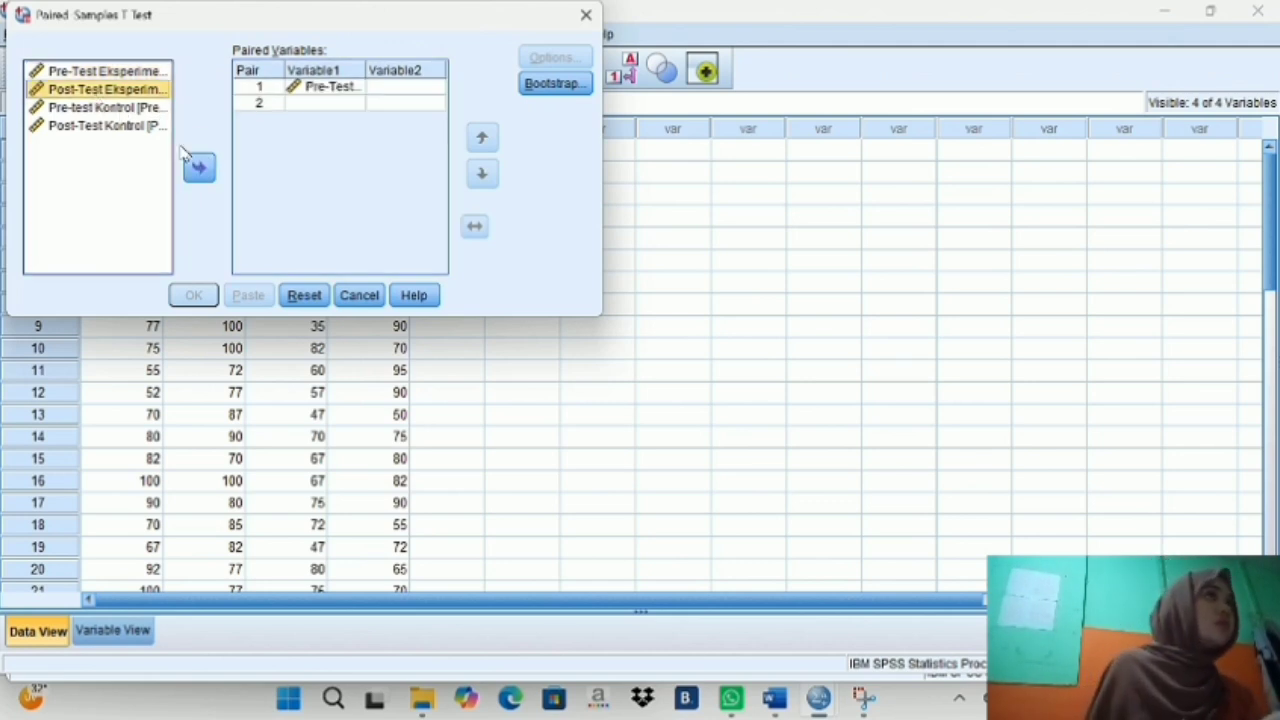
click(199, 167)
- Add Pre-test Kontrol and Post-Test Kontrol as pair 2 of the paired test
click(110, 107)
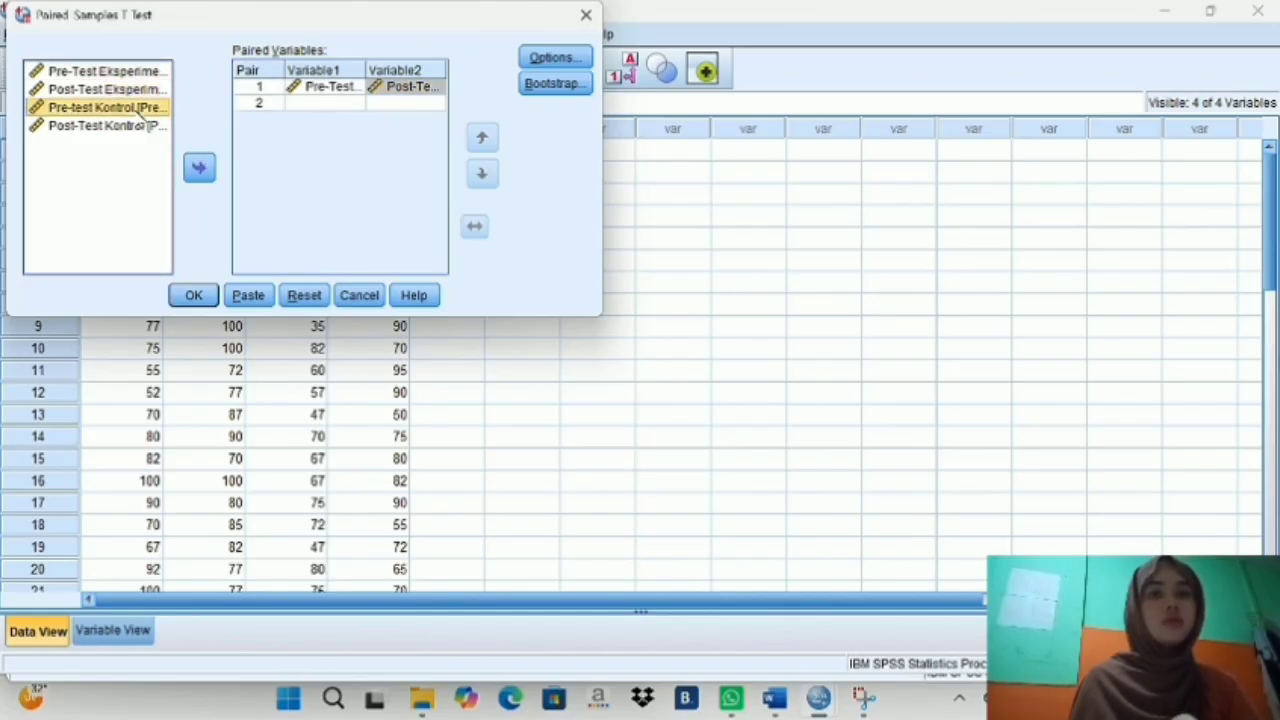
click(199, 165)
click(155, 128)
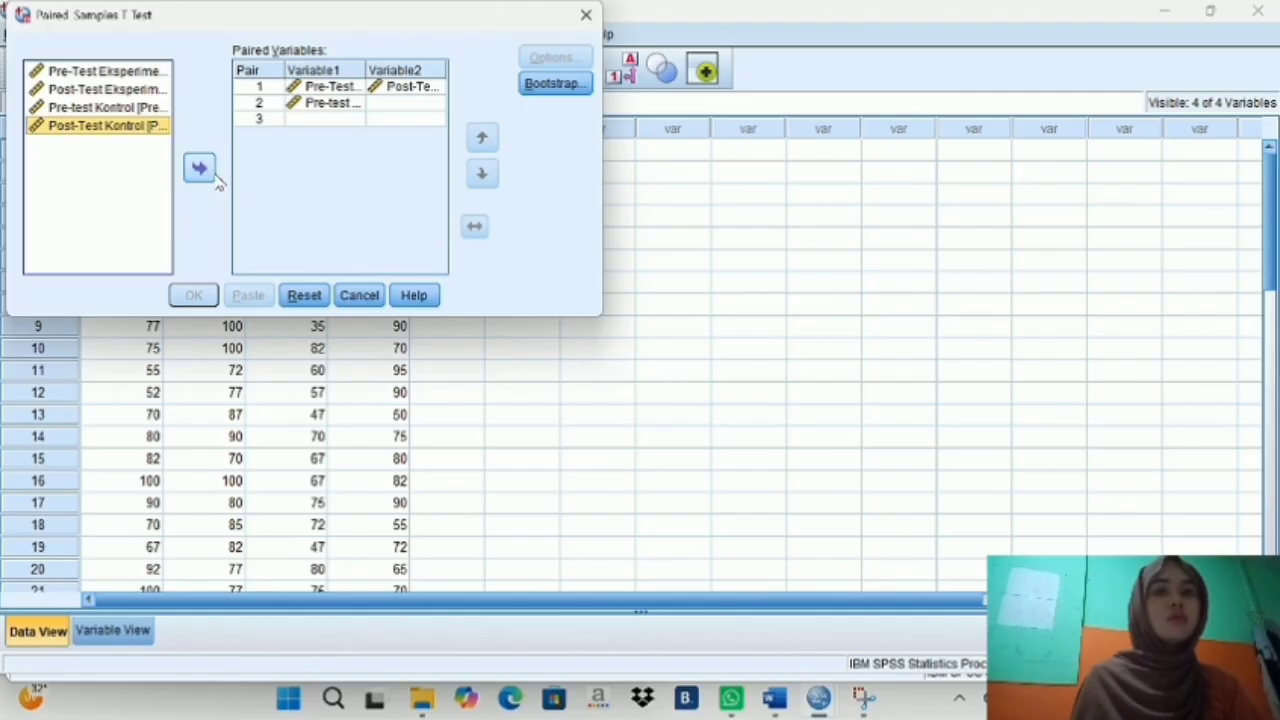
click(199, 167)
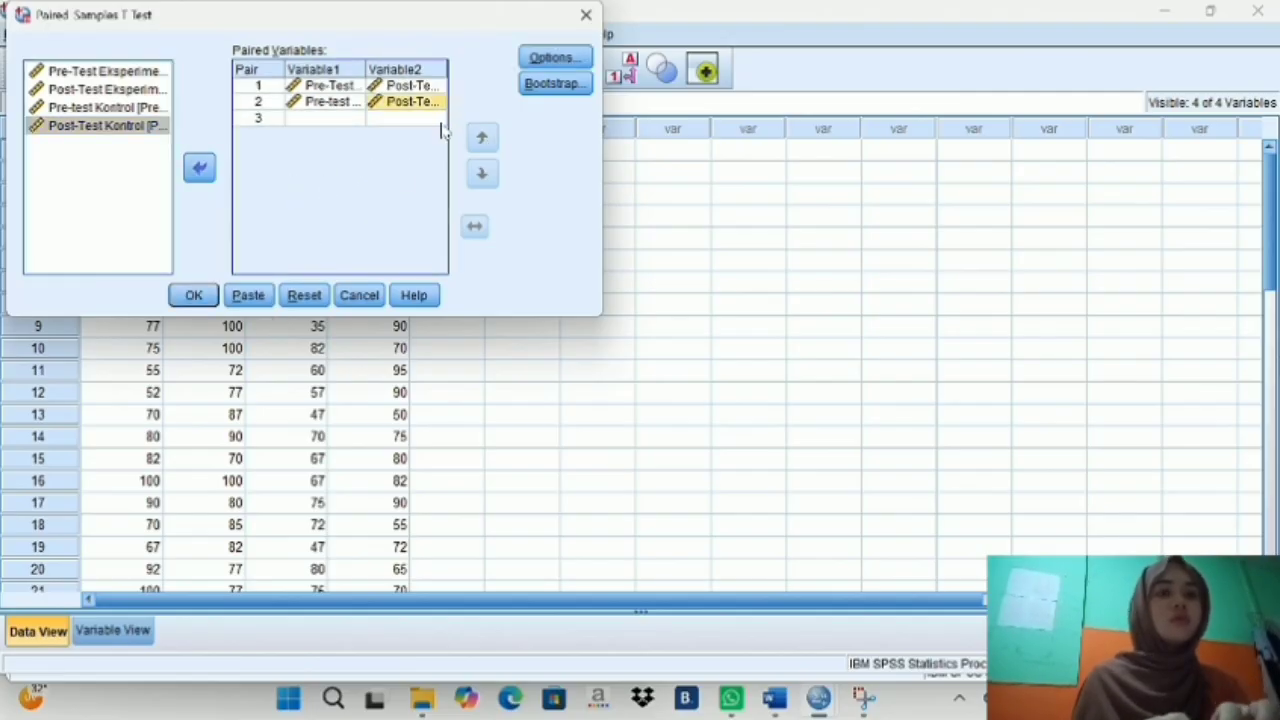
- Accept the options of a 95% confidence interval and excluding cases analysis by analysis, and run the paired test
click(556, 60)
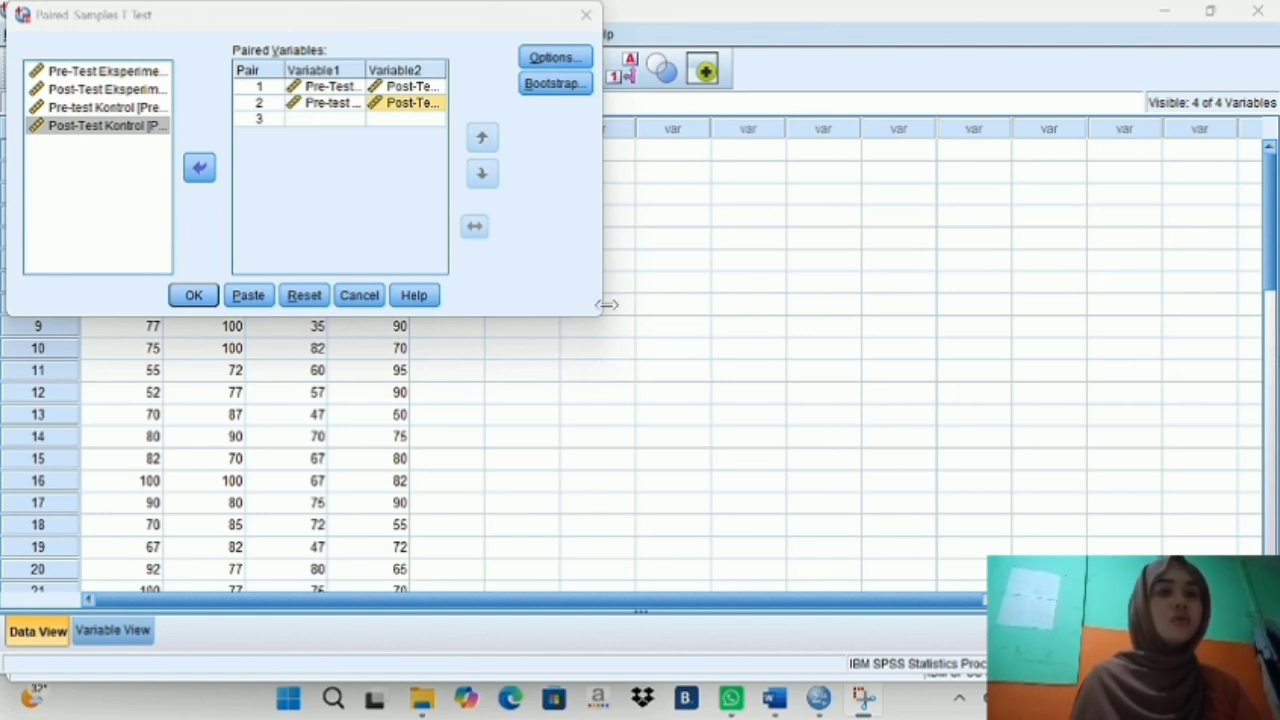
drag(400, 6, 398, 79)
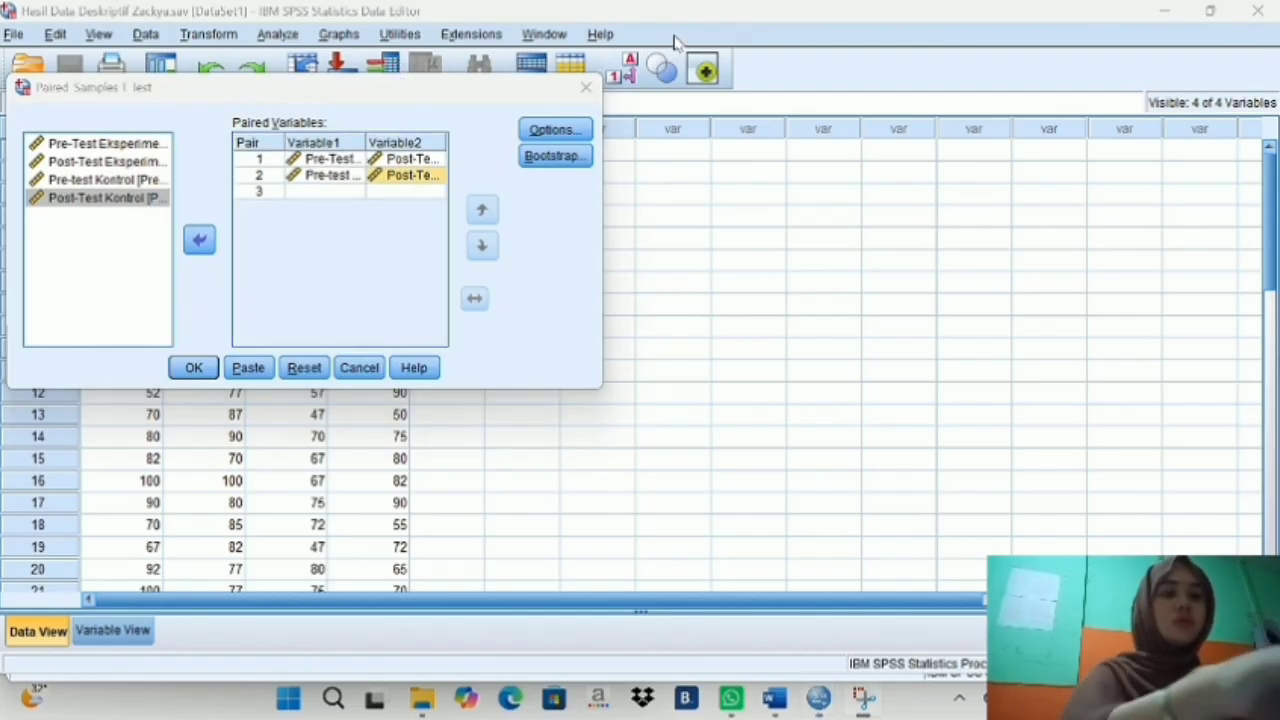
click(556, 129)
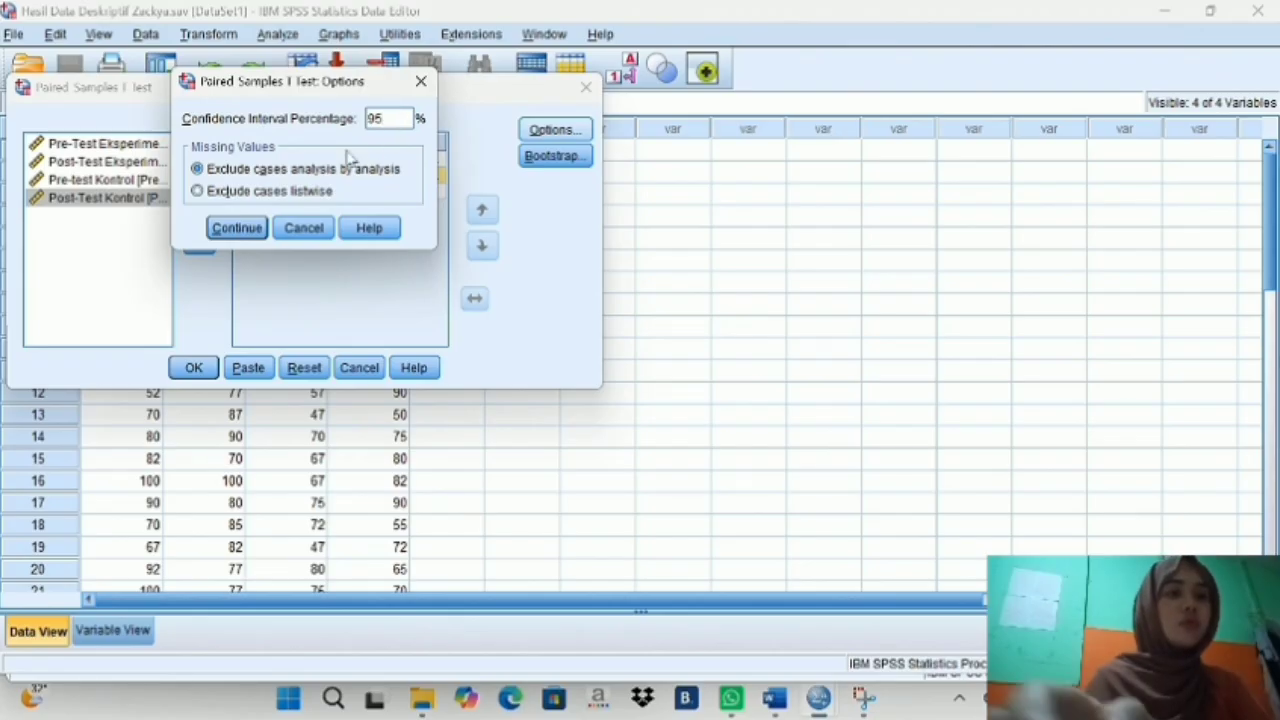
click(235, 228)
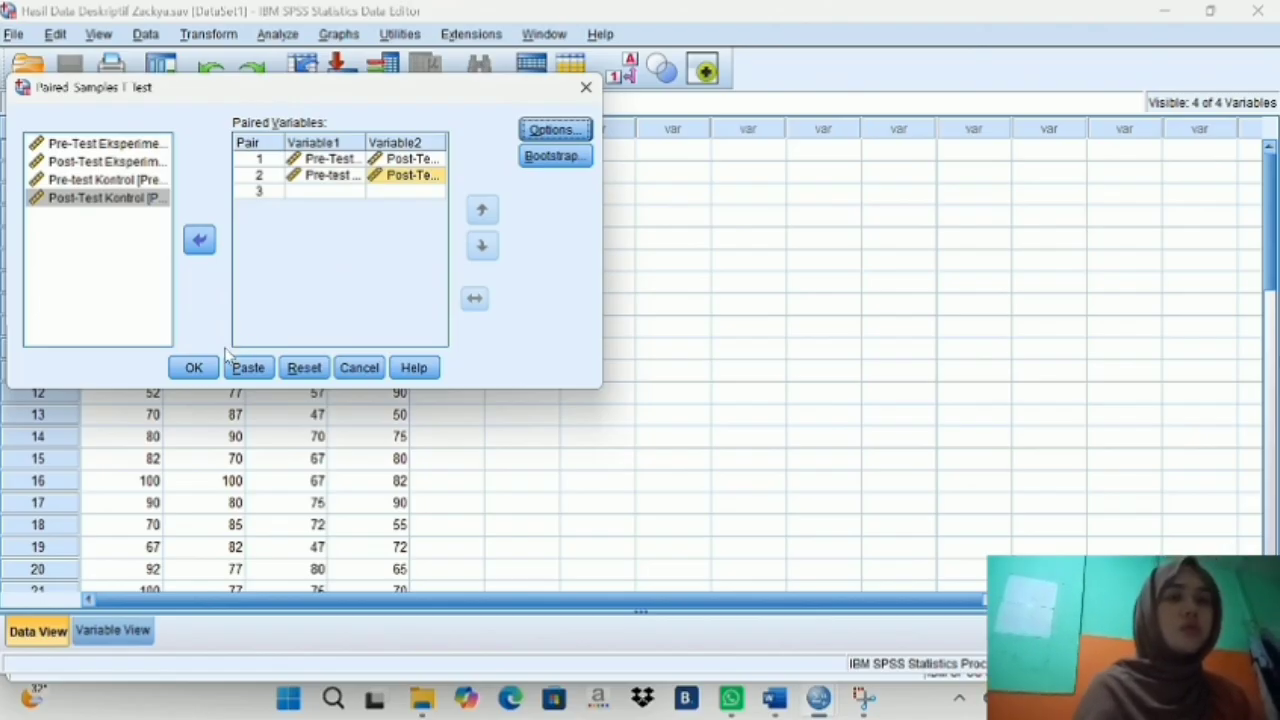
click(193, 368)
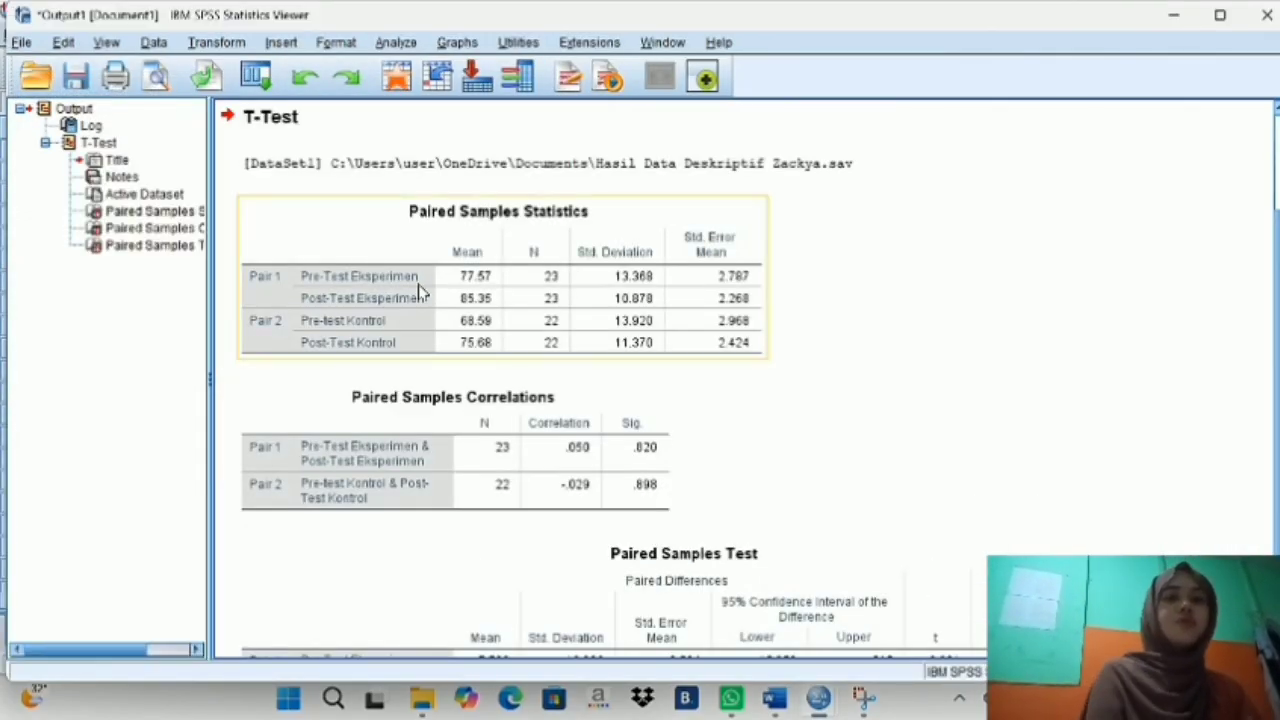
- Examine the Paired Samples Statistics, Correlations and Test tables, and bring up the Word notes beside them for comparison
scroll(418, 284, up, 2)
scroll(418, 291, down, 2)
scroll(418, 291, up, 2)
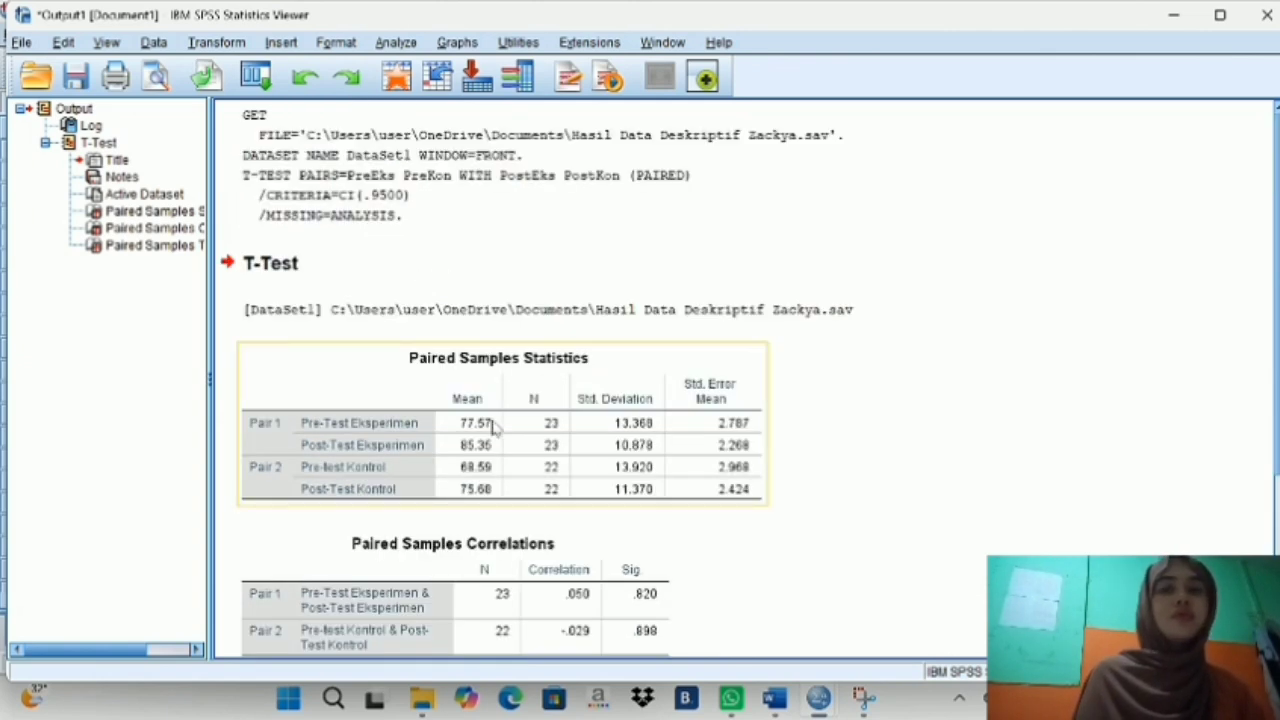
scroll(668, 403, down, 5)
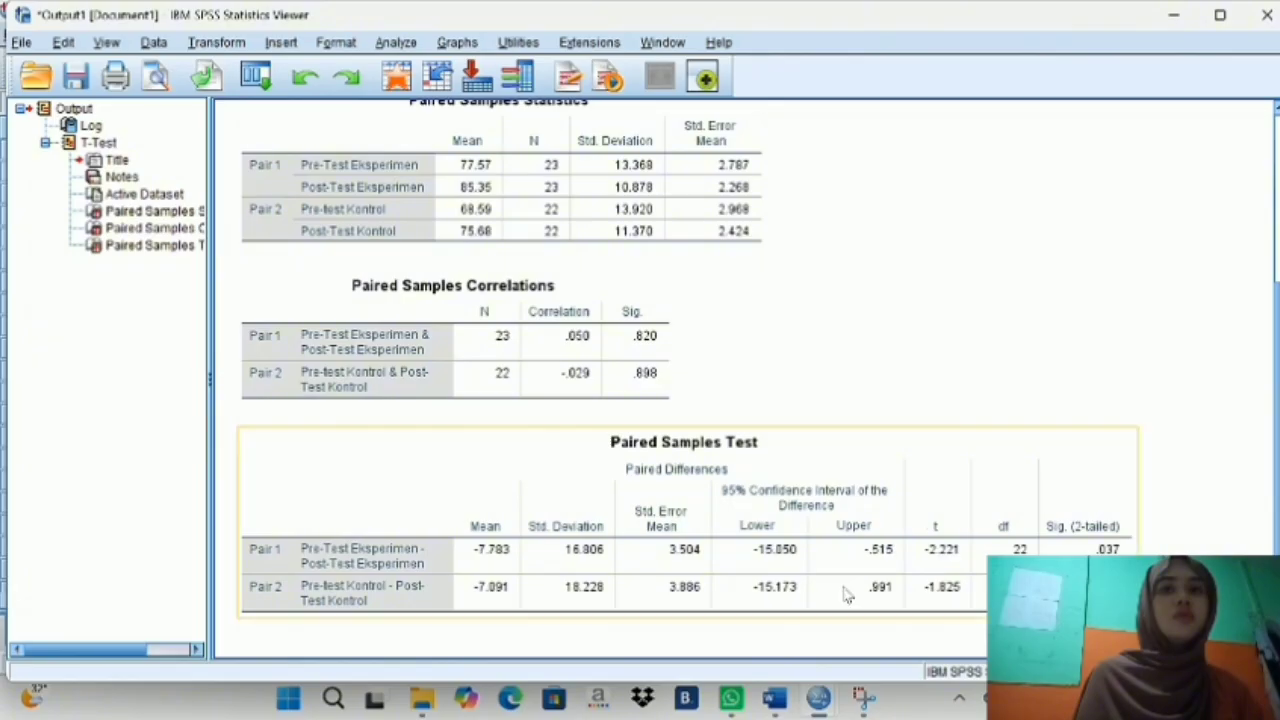
mouse_move(776, 698)
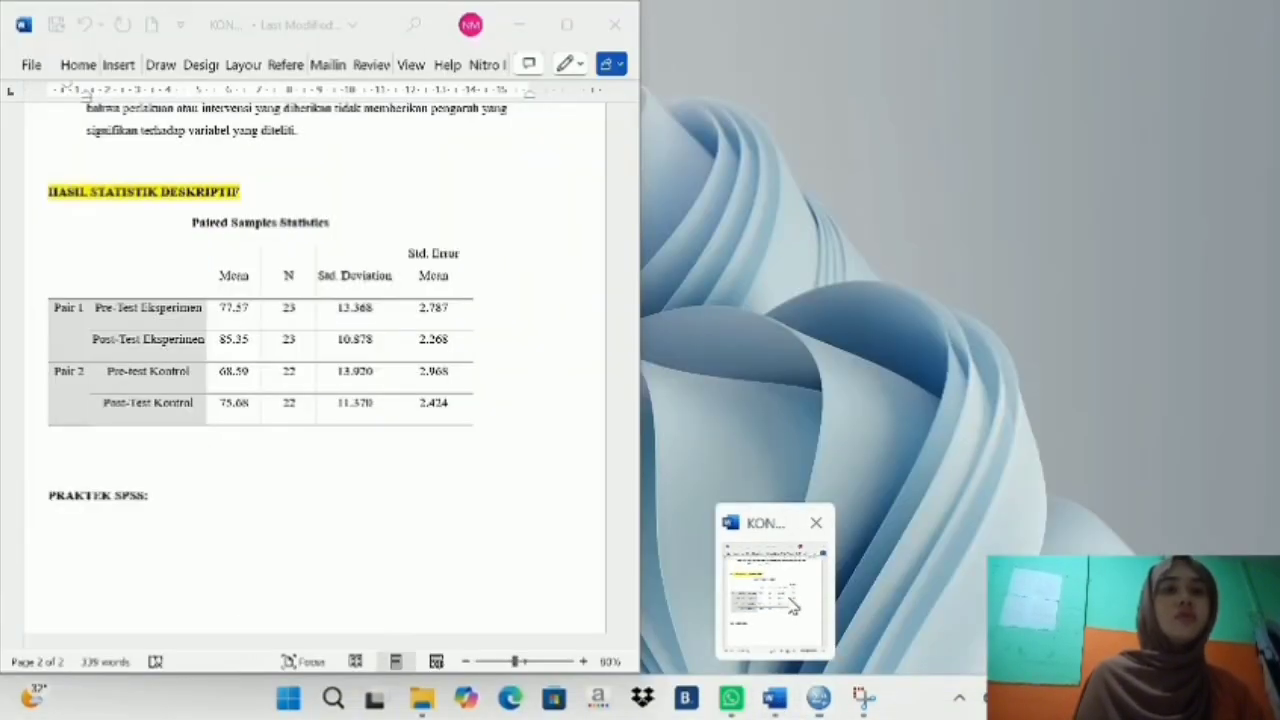
click(776, 600)
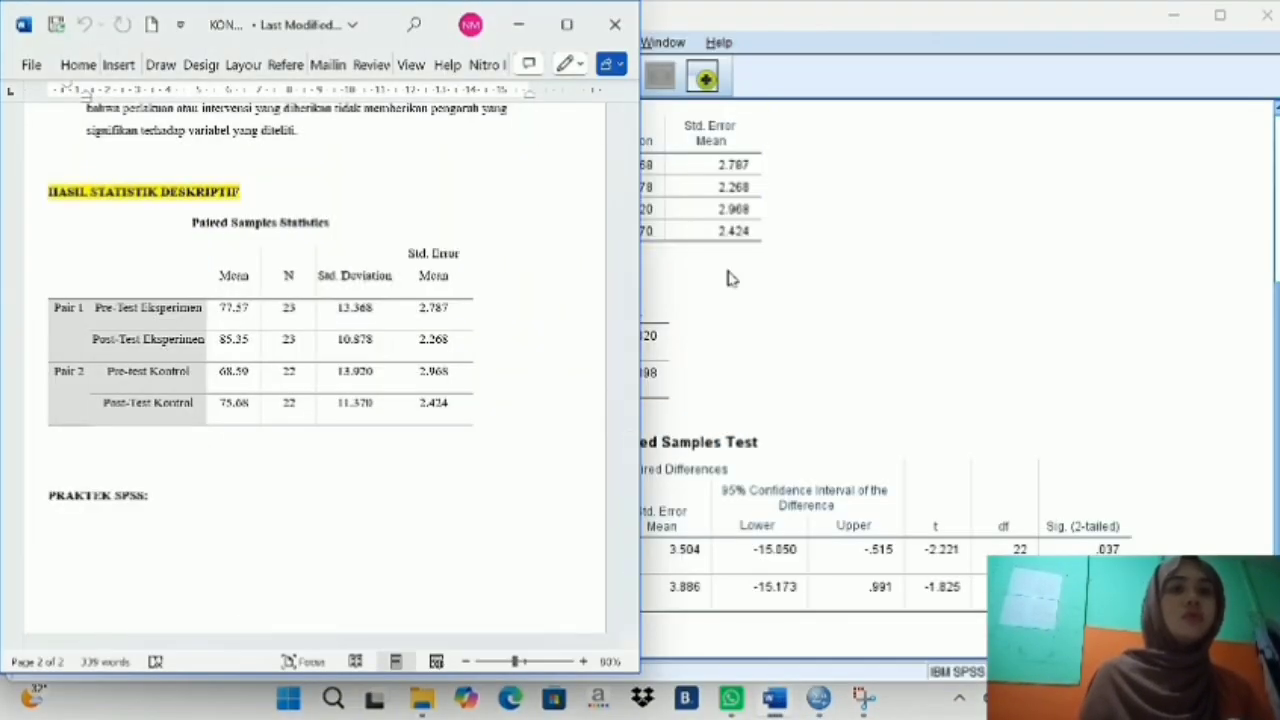
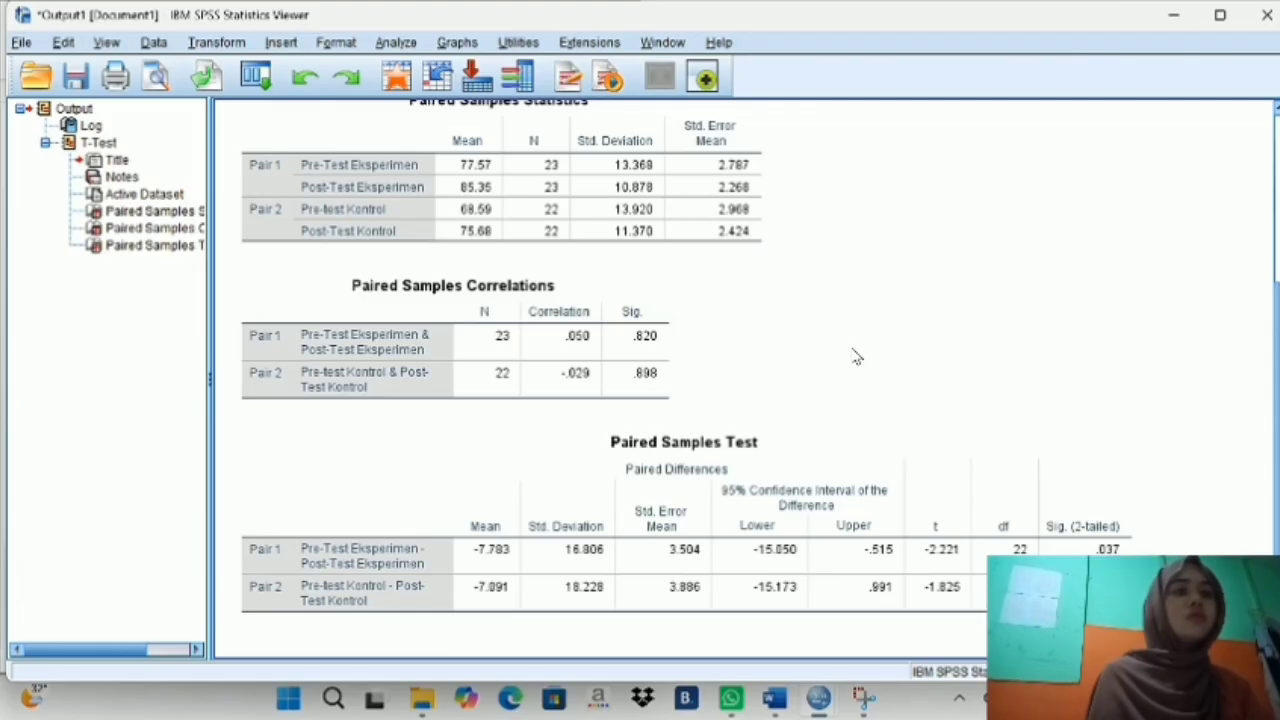
- Review the T-Test output from the command syntax down to the Paired Samples Test table
scroll(860, 400, up, 3)
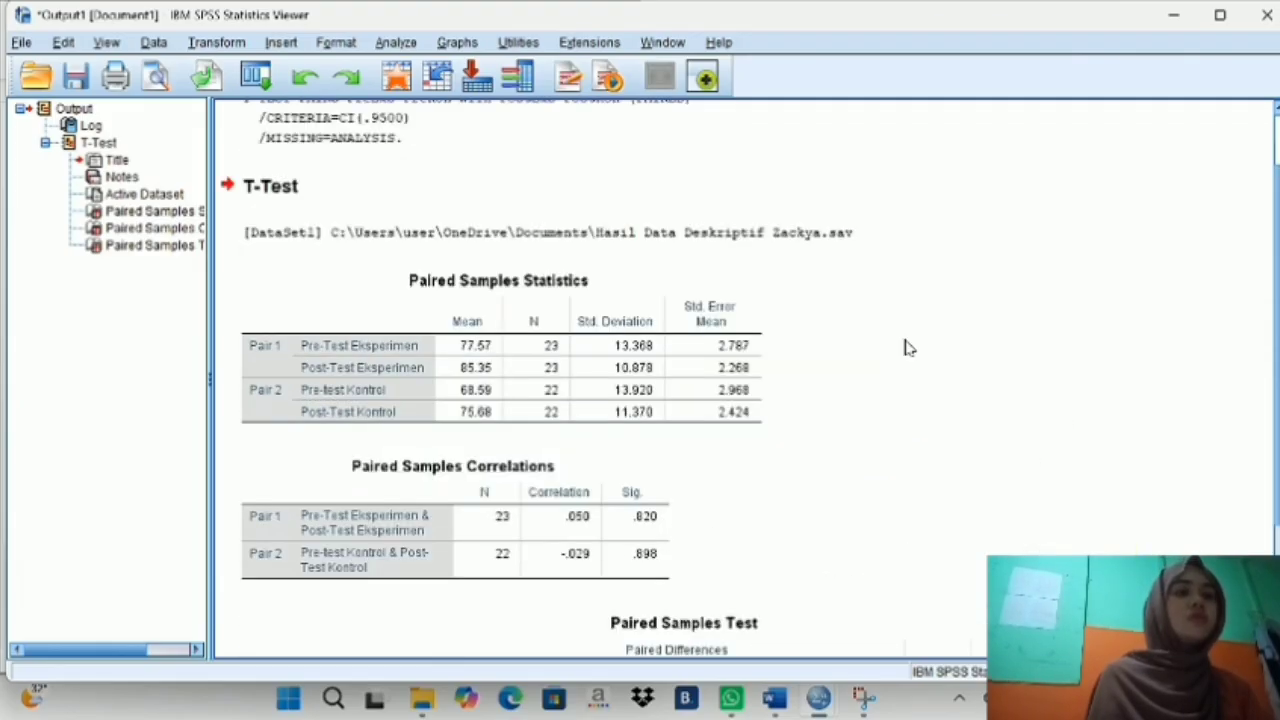
scroll(907, 347, down, 3)
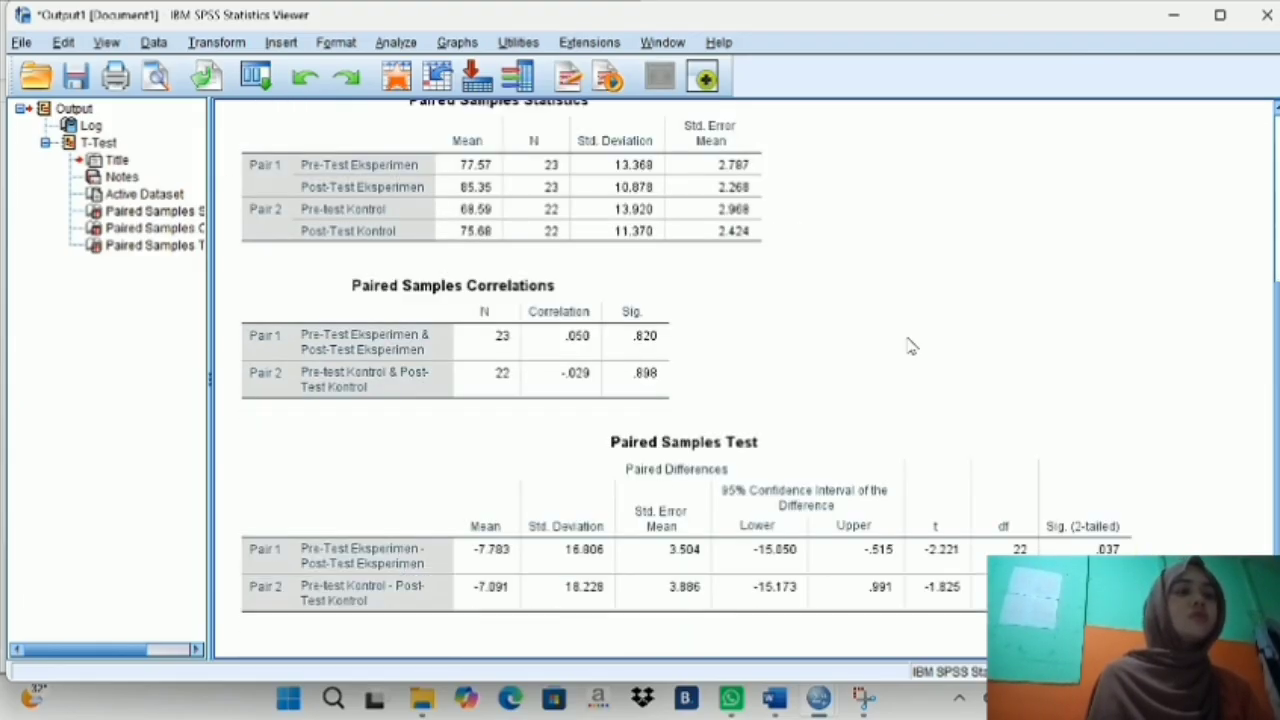
scroll(907, 347, up, 2)
scroll(907, 347, up, 3)
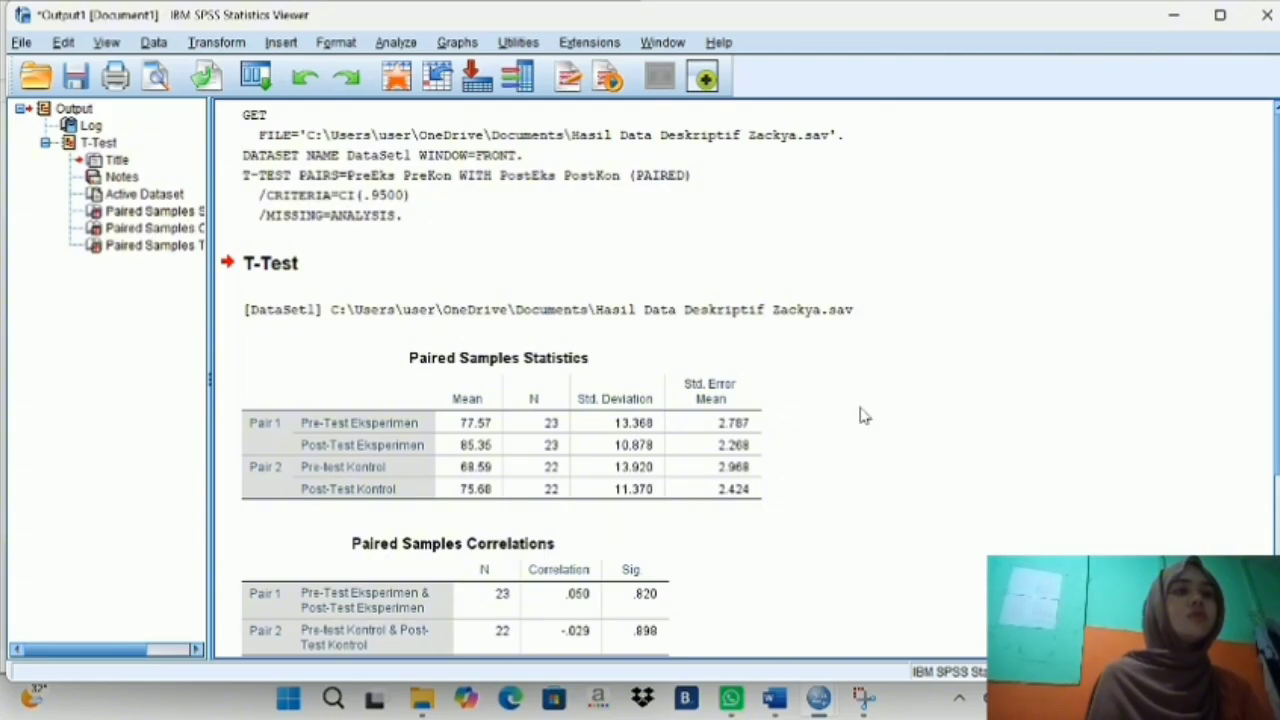
scroll(862, 415, down, 3)
scroll(862, 415, up, 3)
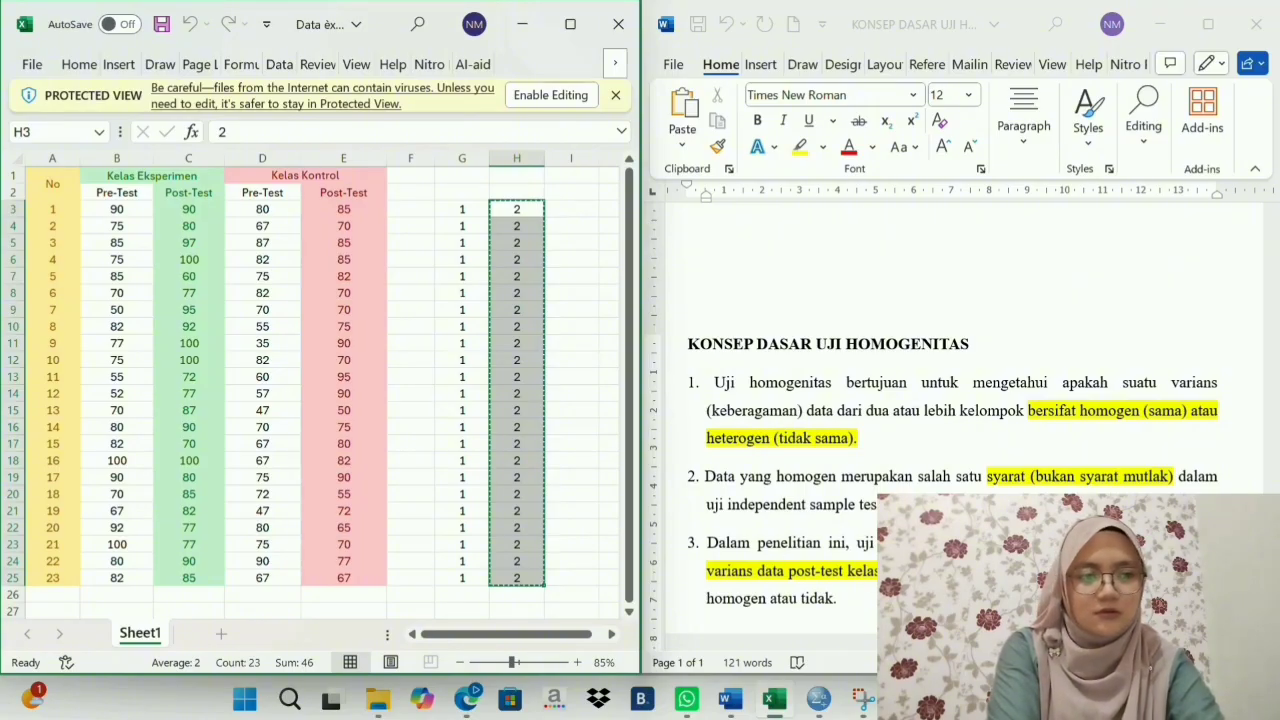
- Read the Word notes on the homogeneity test's concept, Levene table and interpretation, and check the group codes in the Excel sheet
scroll(781, 604, down, 3)
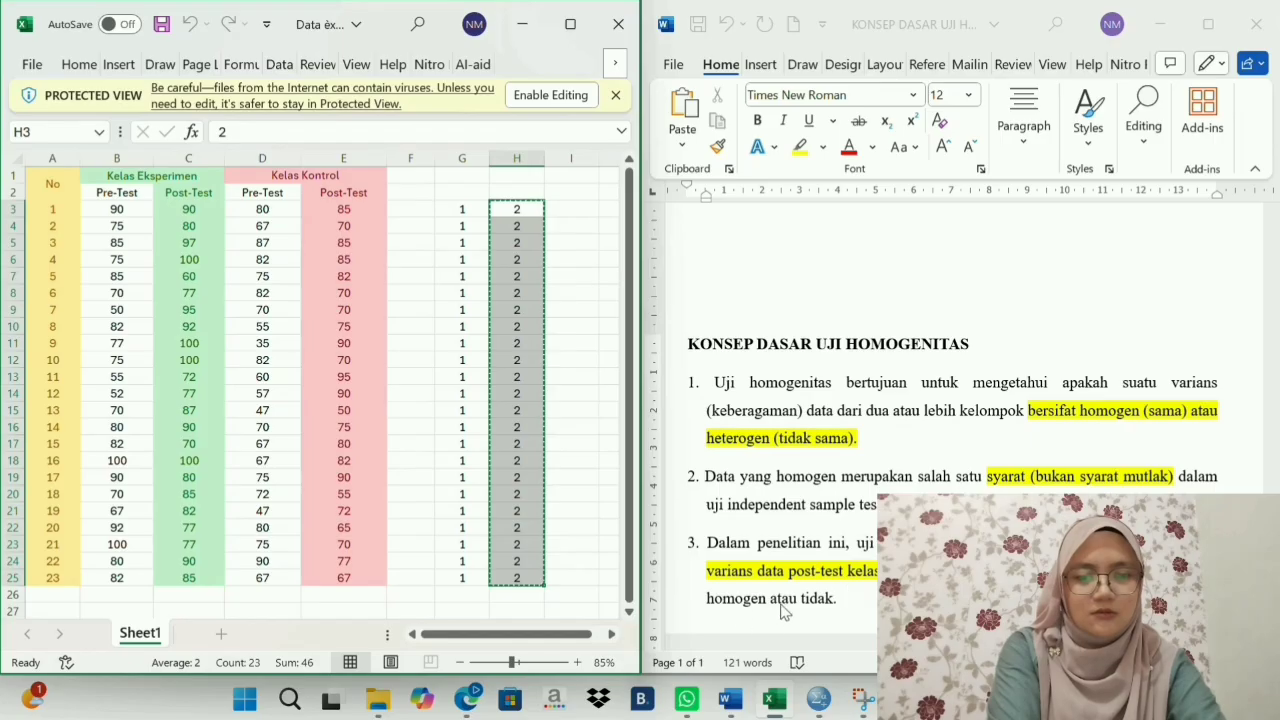
scroll(783, 610, down, 3)
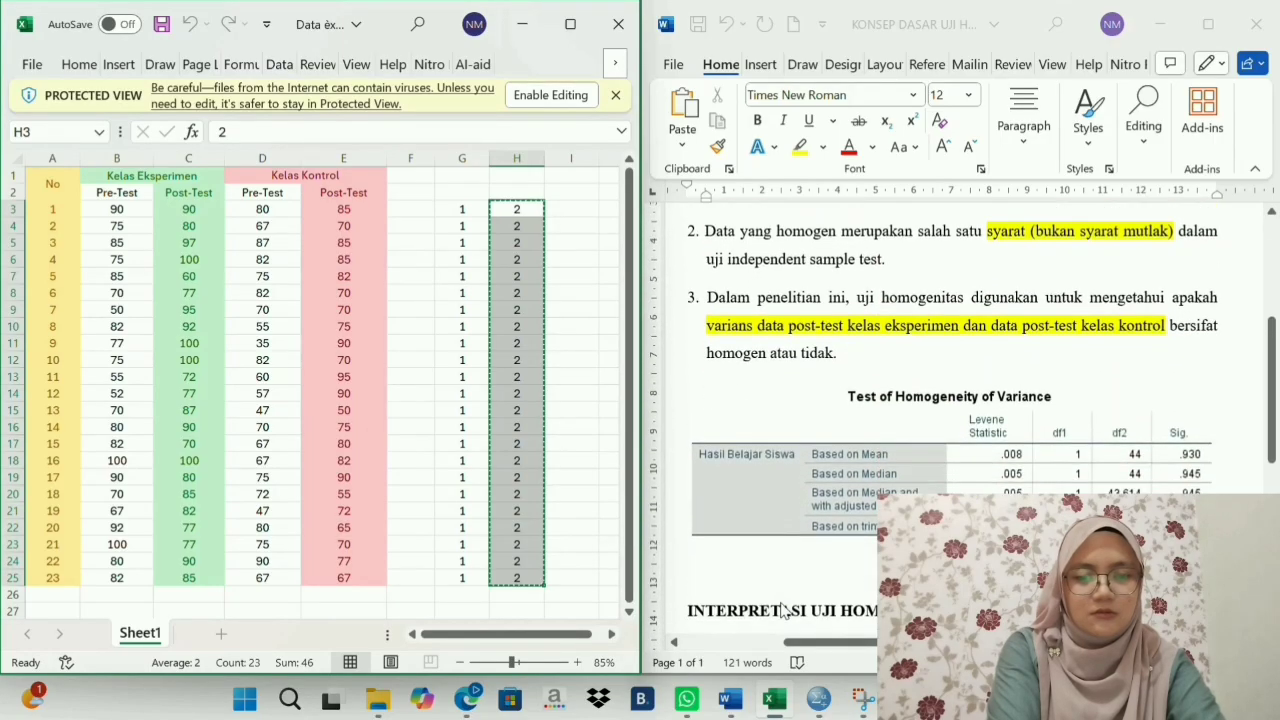
scroll(783, 610, down, 1)
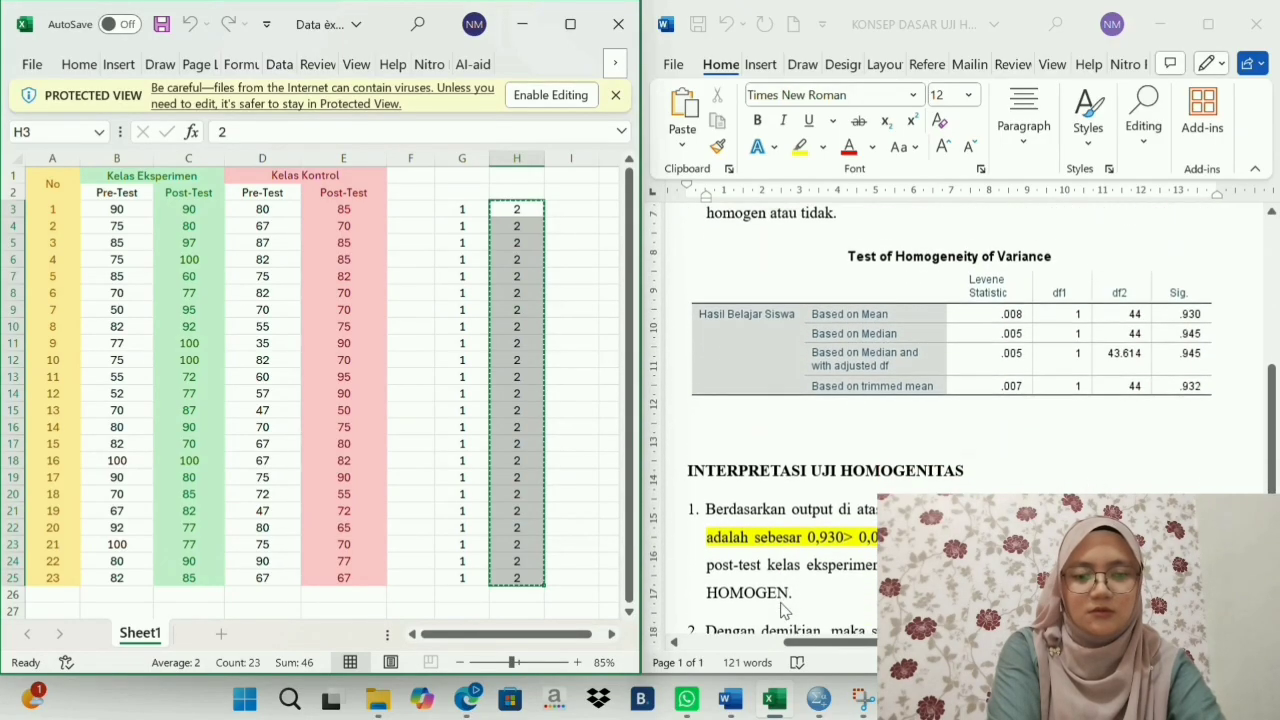
scroll(783, 610, down, 2)
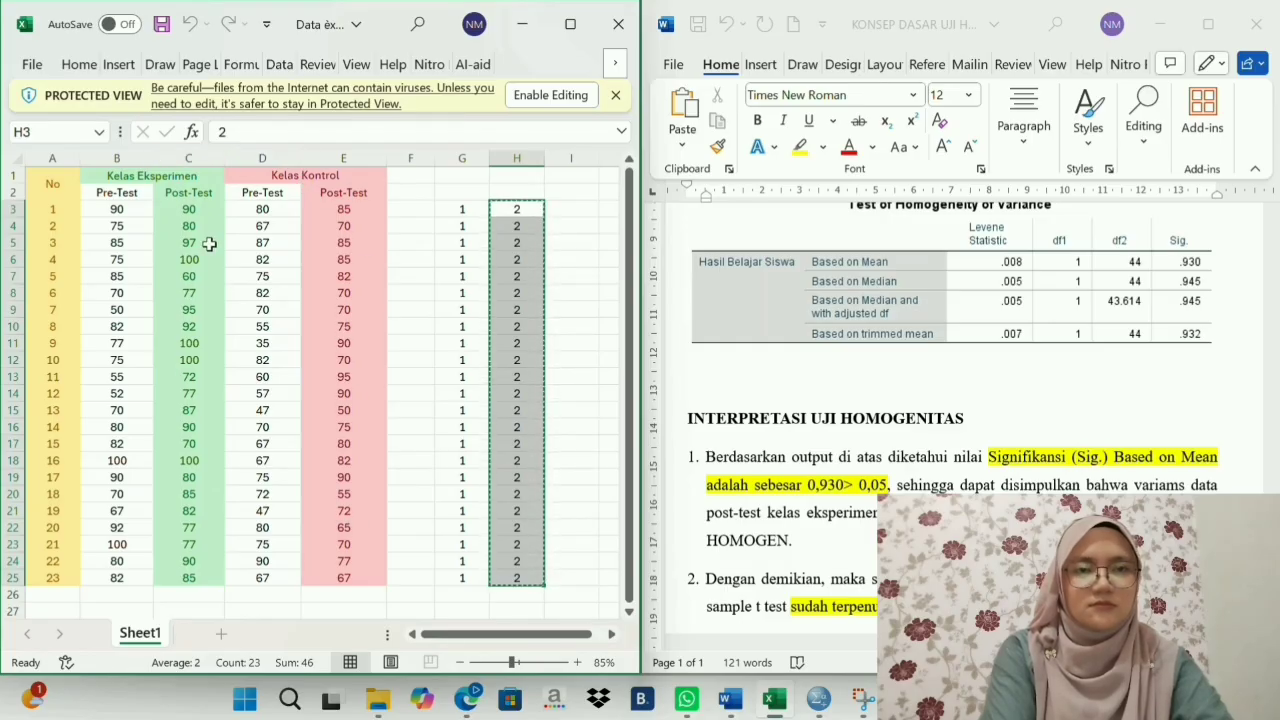
click(462, 224)
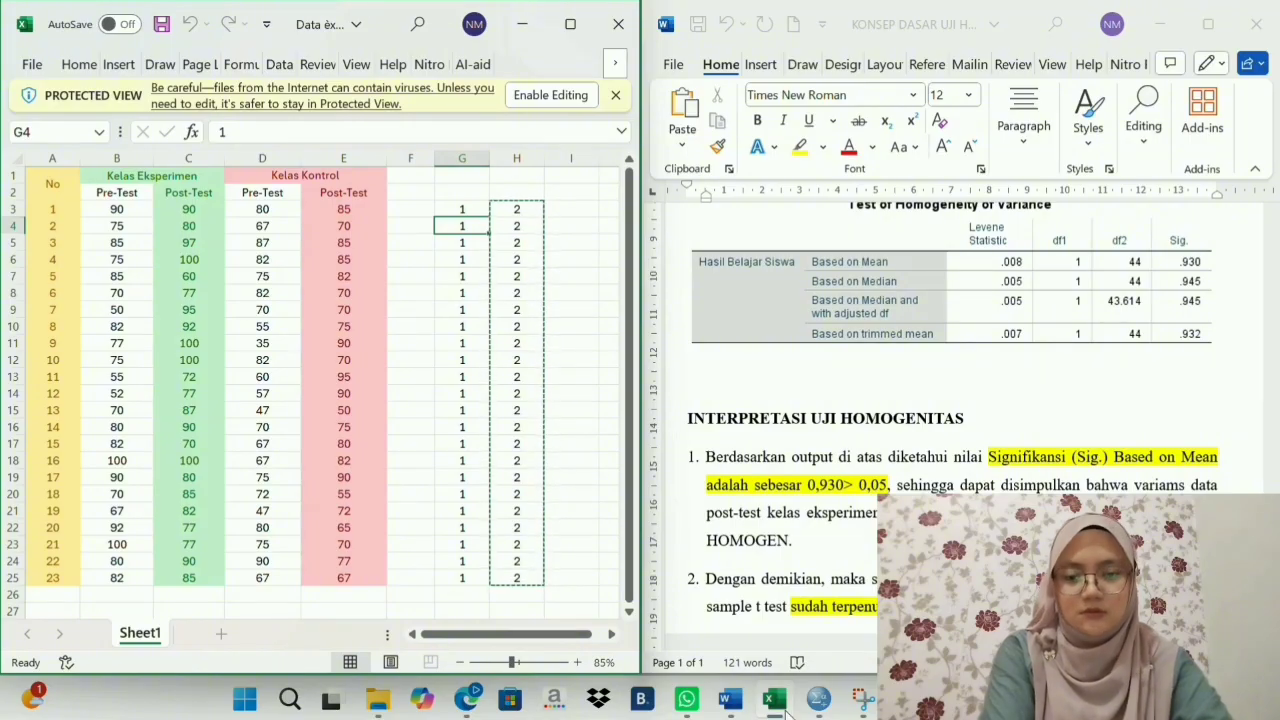
- Switch to the empty SPSS dataset and define two variables named Hasil and Kelas
mouse_move(810, 708)
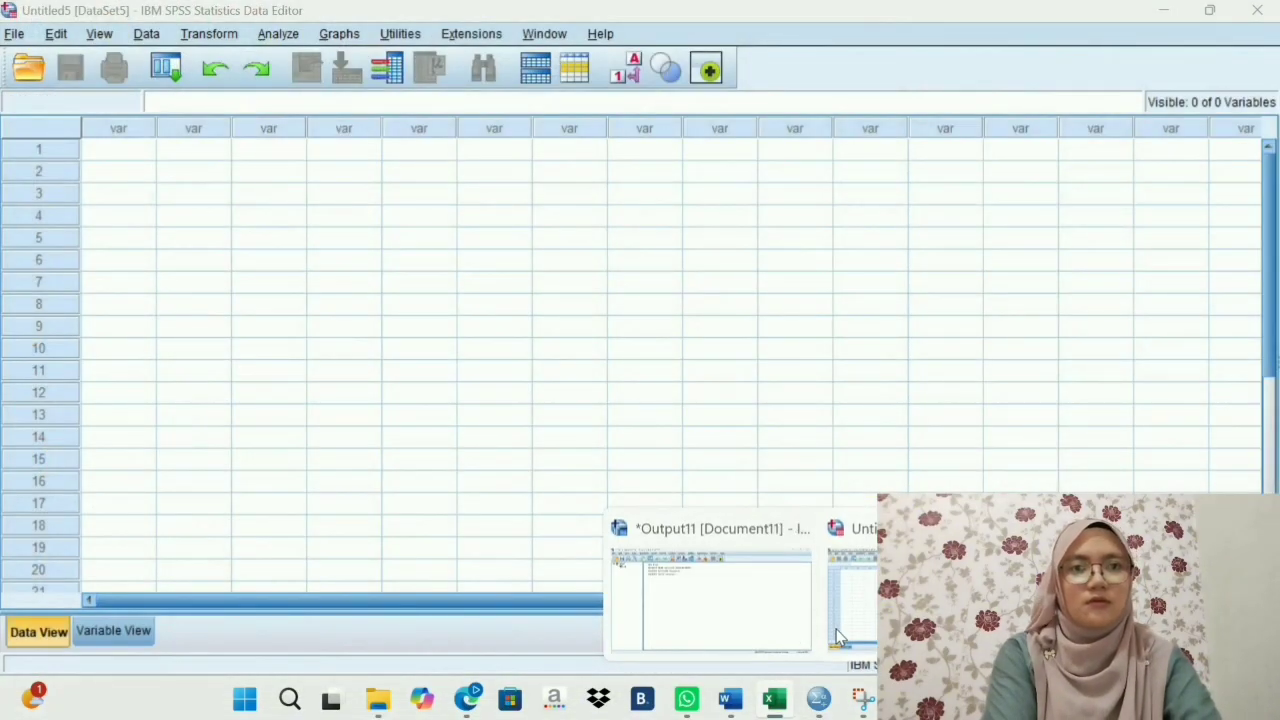
click(836, 629)
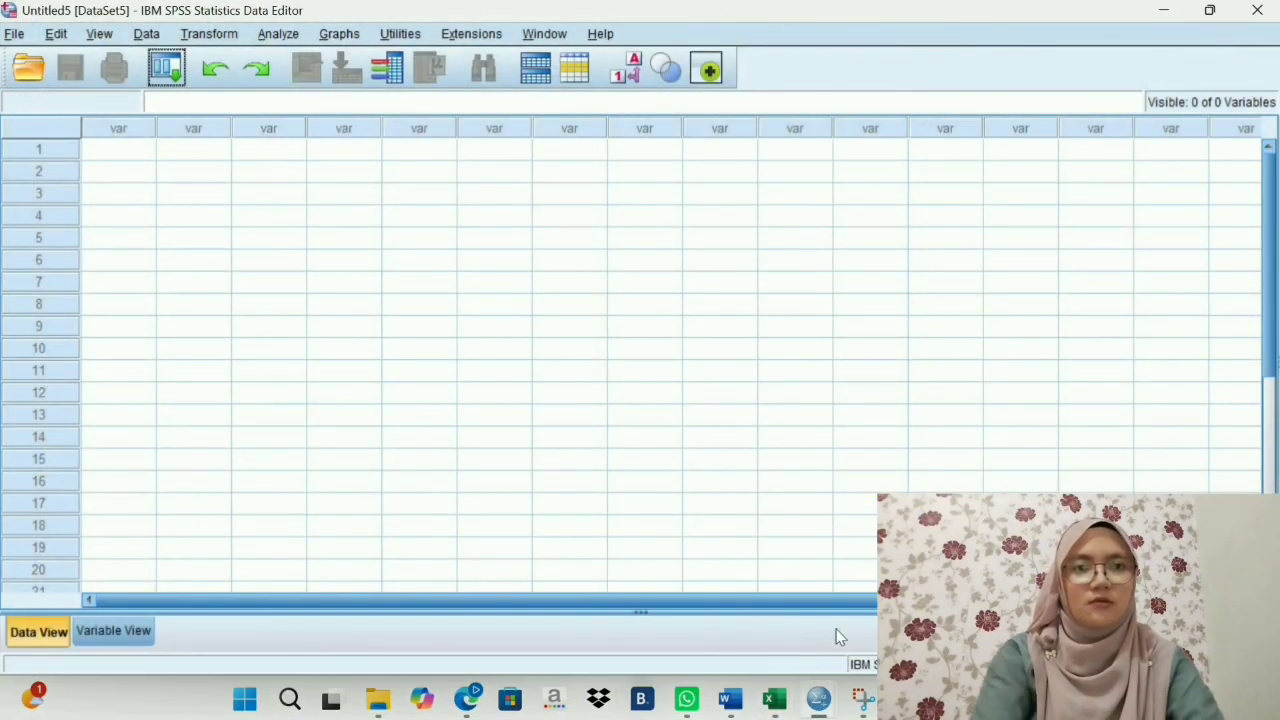
click(105, 631)
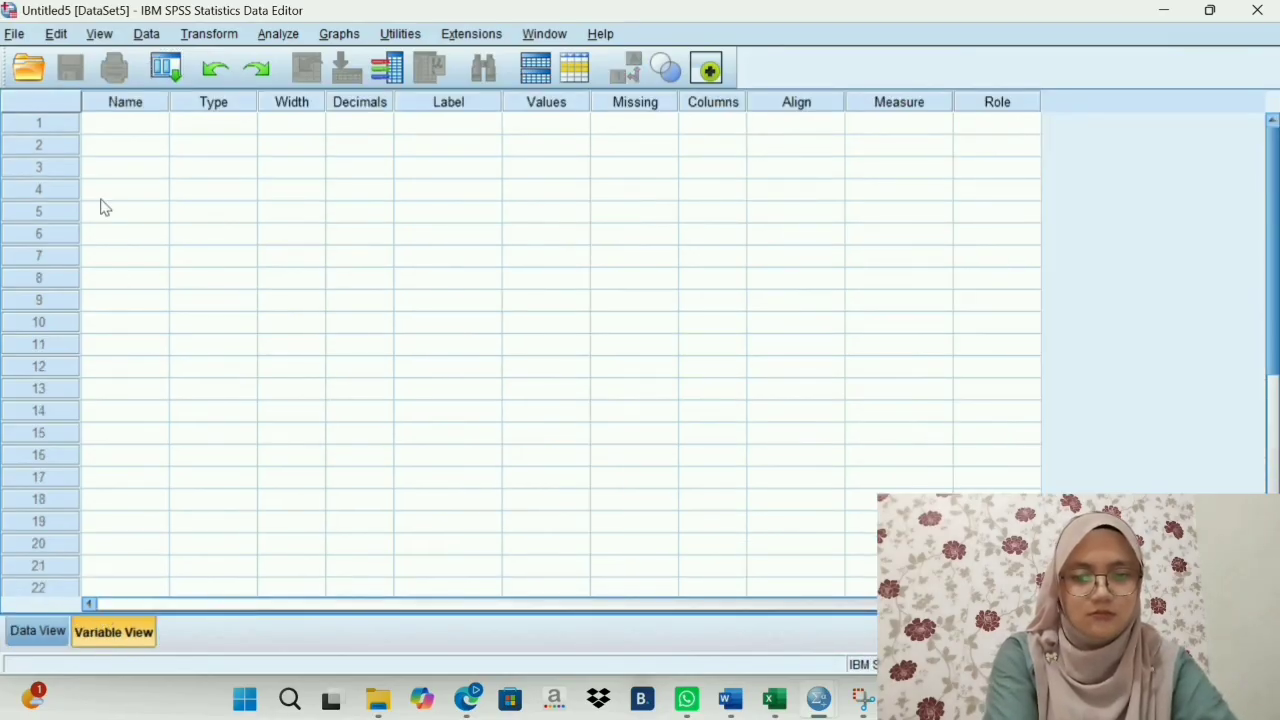
click(128, 120)
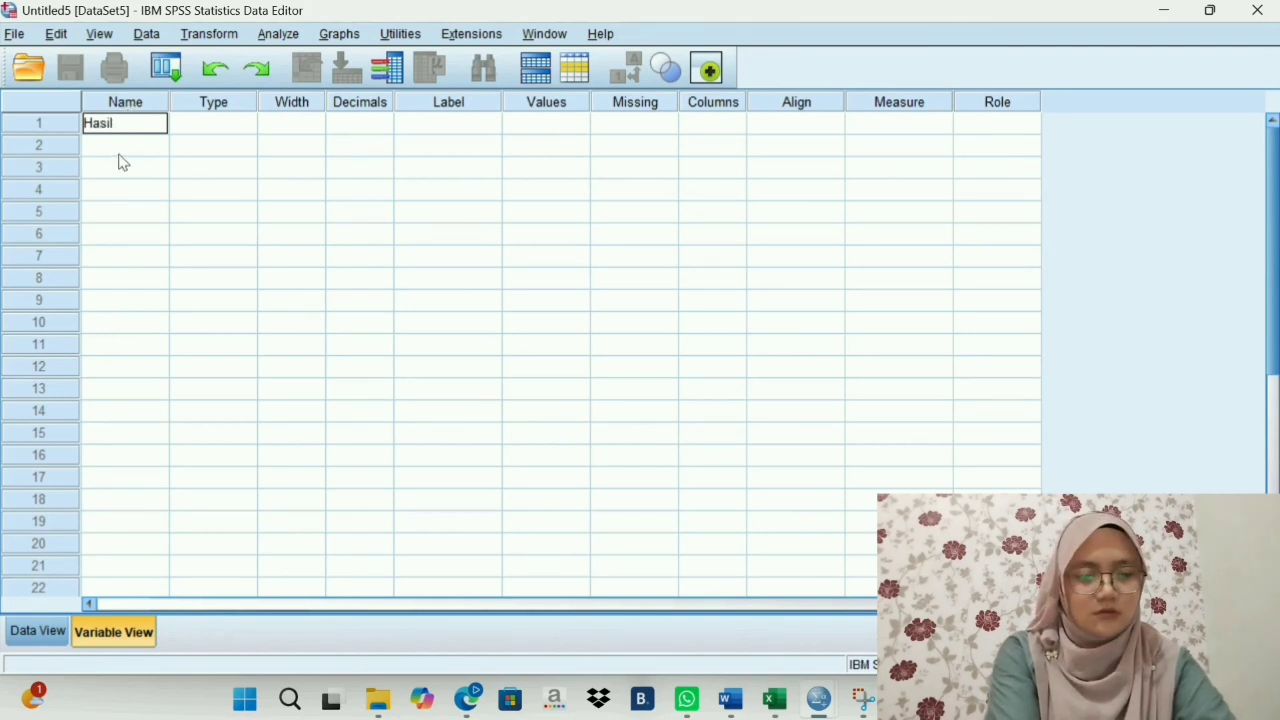
click(120, 150)
text(Kelas)
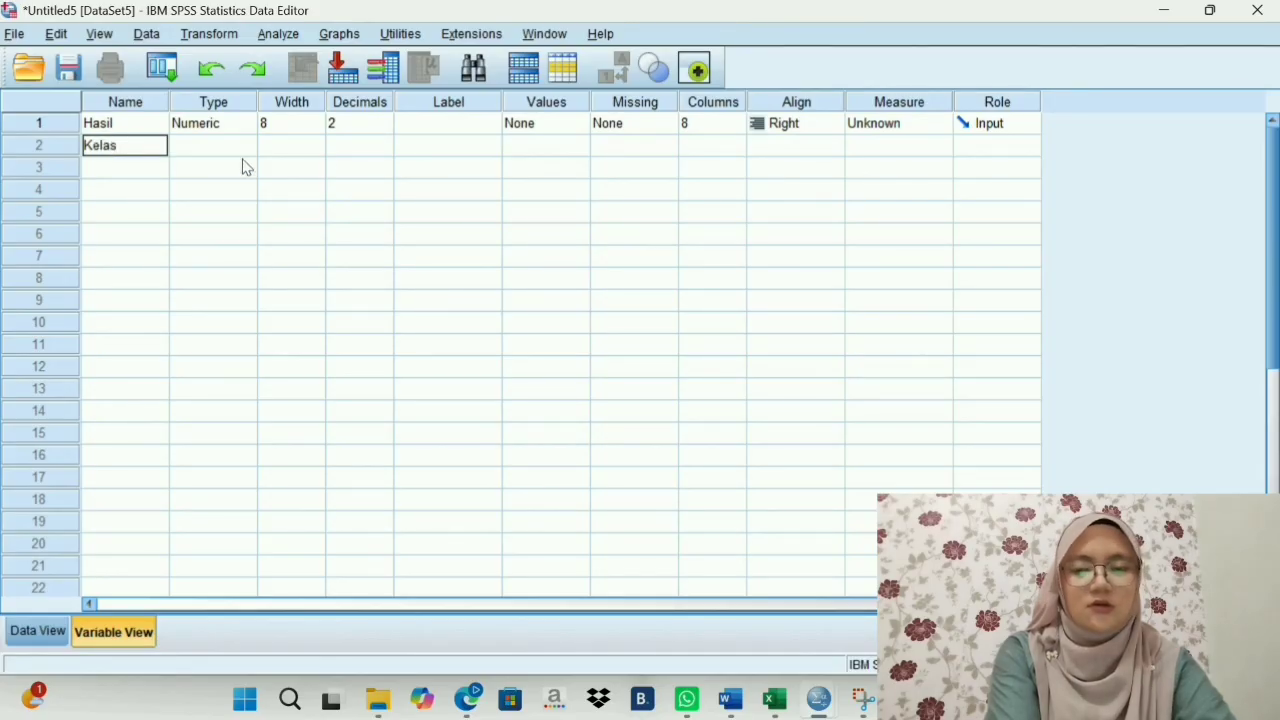
- Set Hasil and Kelas to 0 decimals and label them Hasil Belajar Siswa and Kelas
click(385, 124)
click(385, 129)
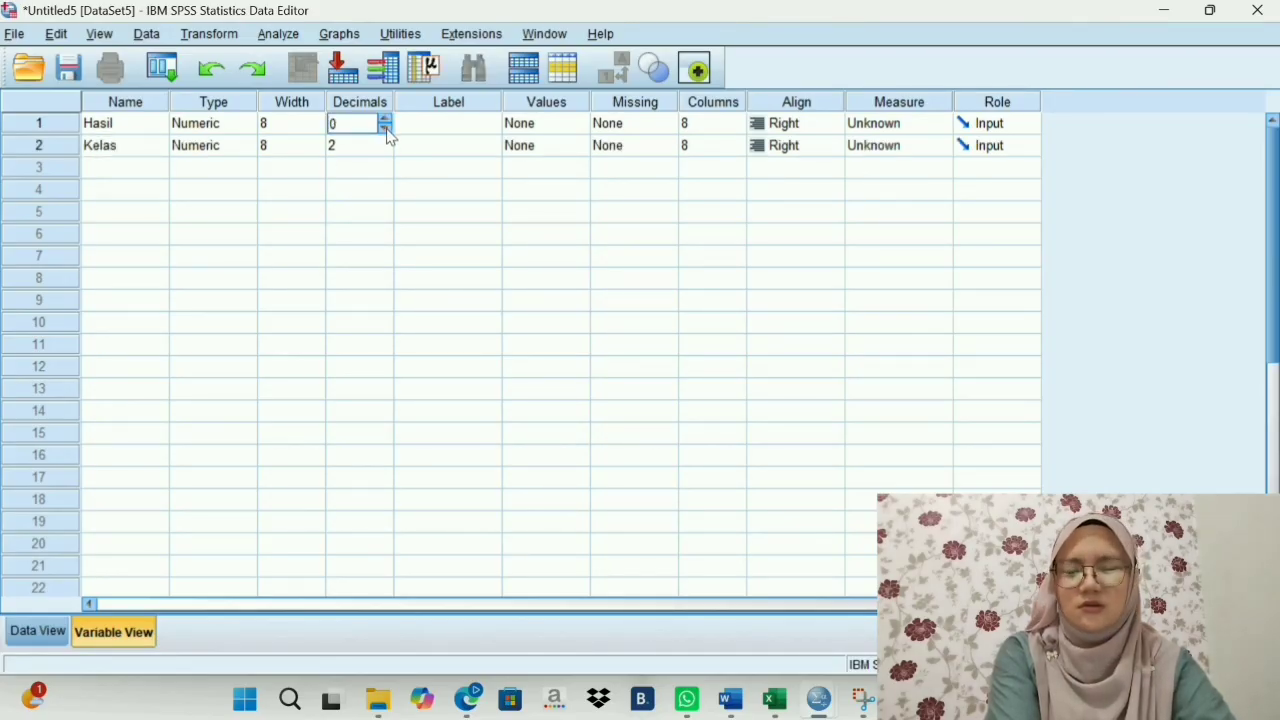
click(388, 150)
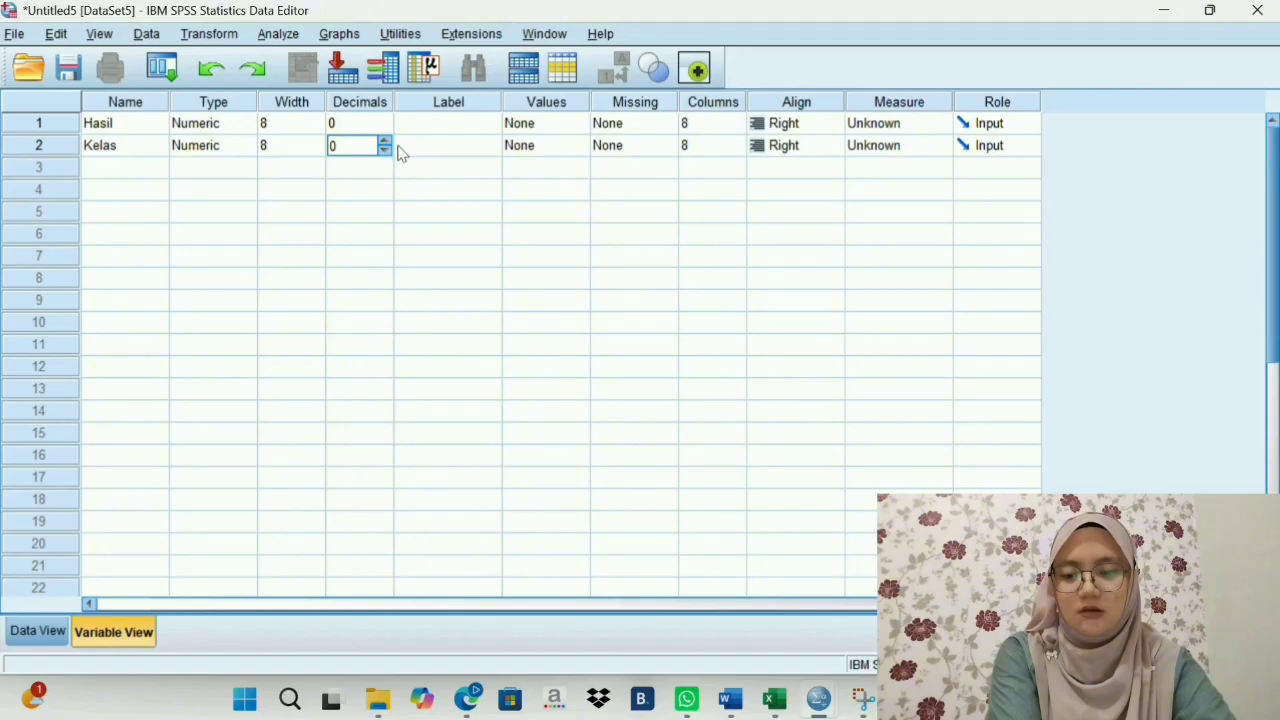
click(432, 116)
click(434, 116)
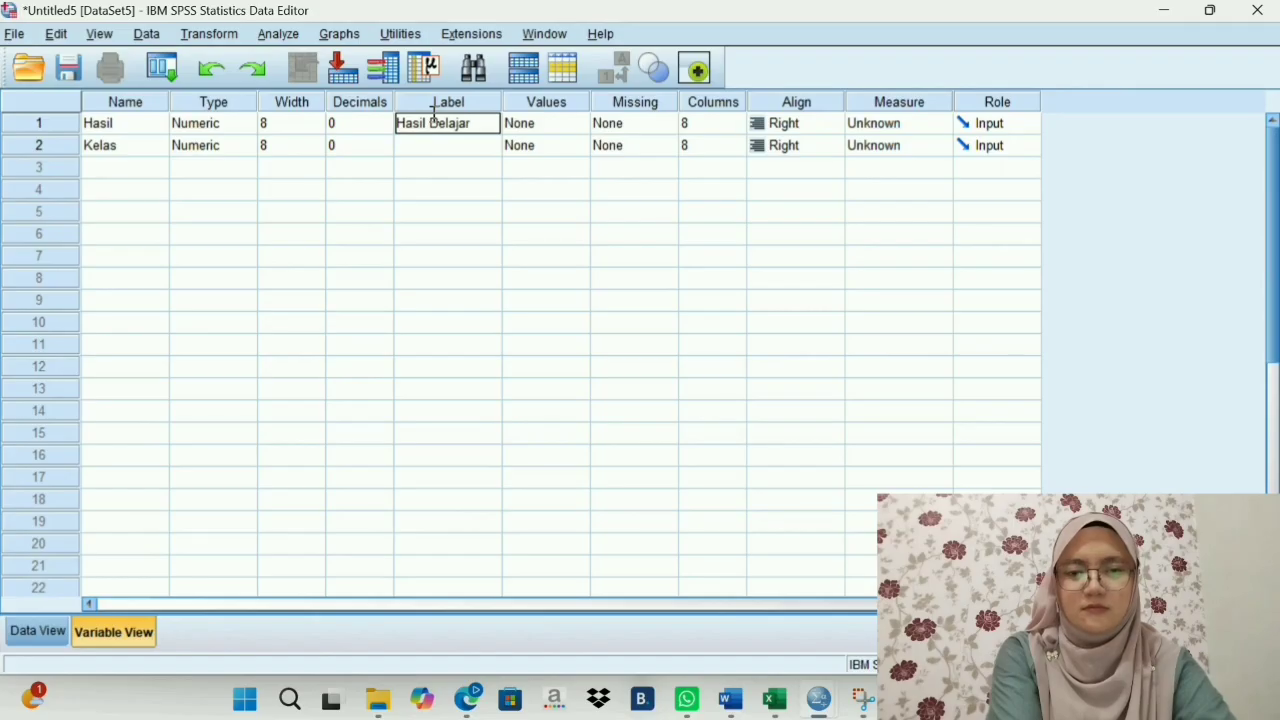
text(swa)
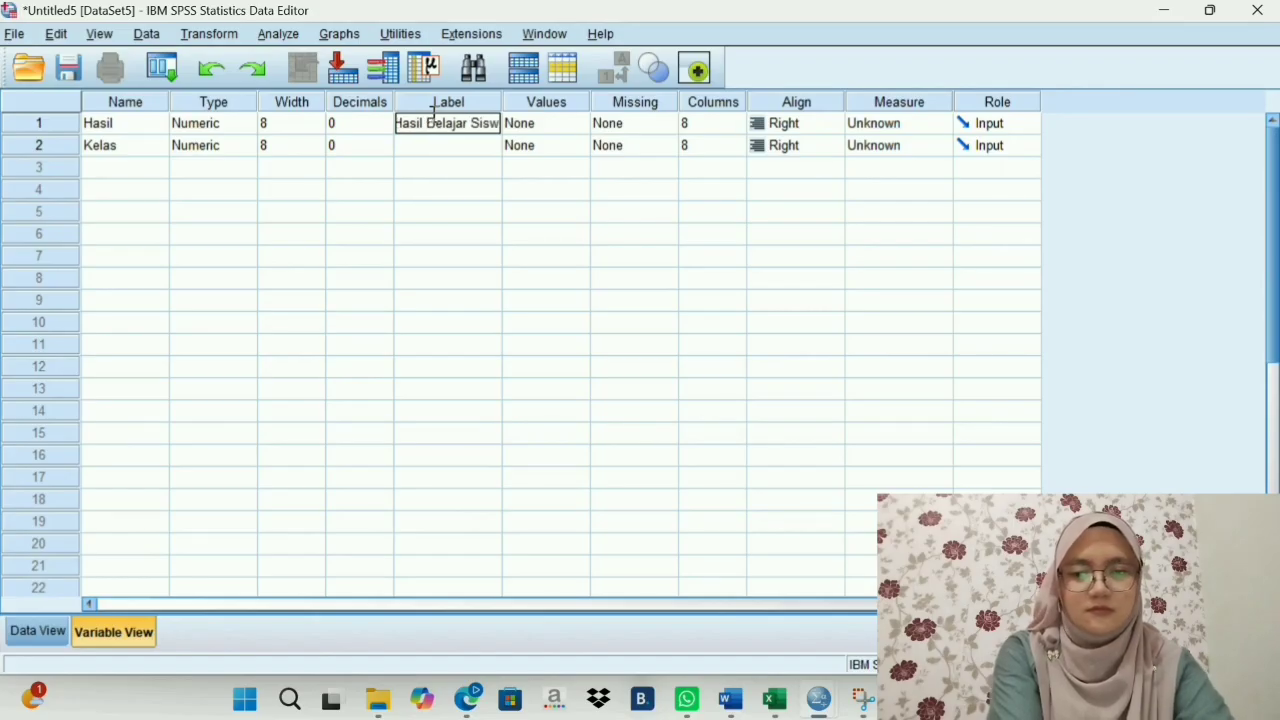
click(435, 154)
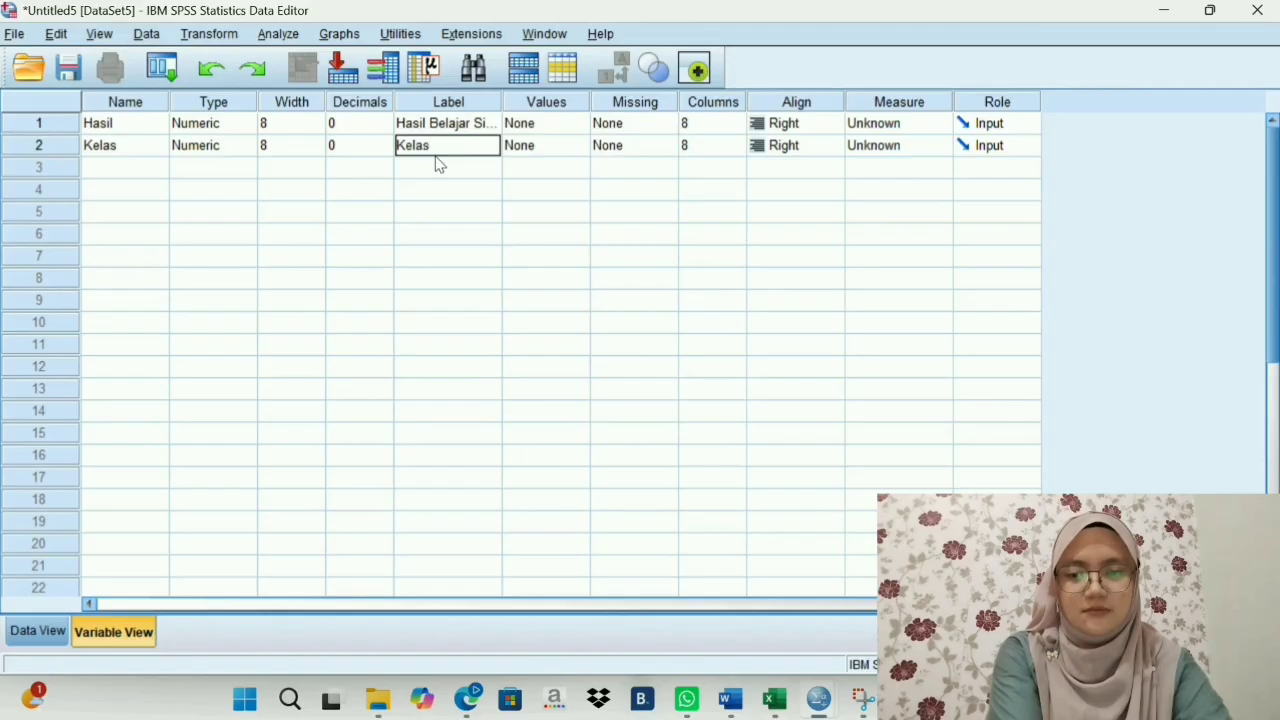
- Add the value label 1 = Post-Test Kelas Eksperimen to the Kelas variable
click(550, 154)
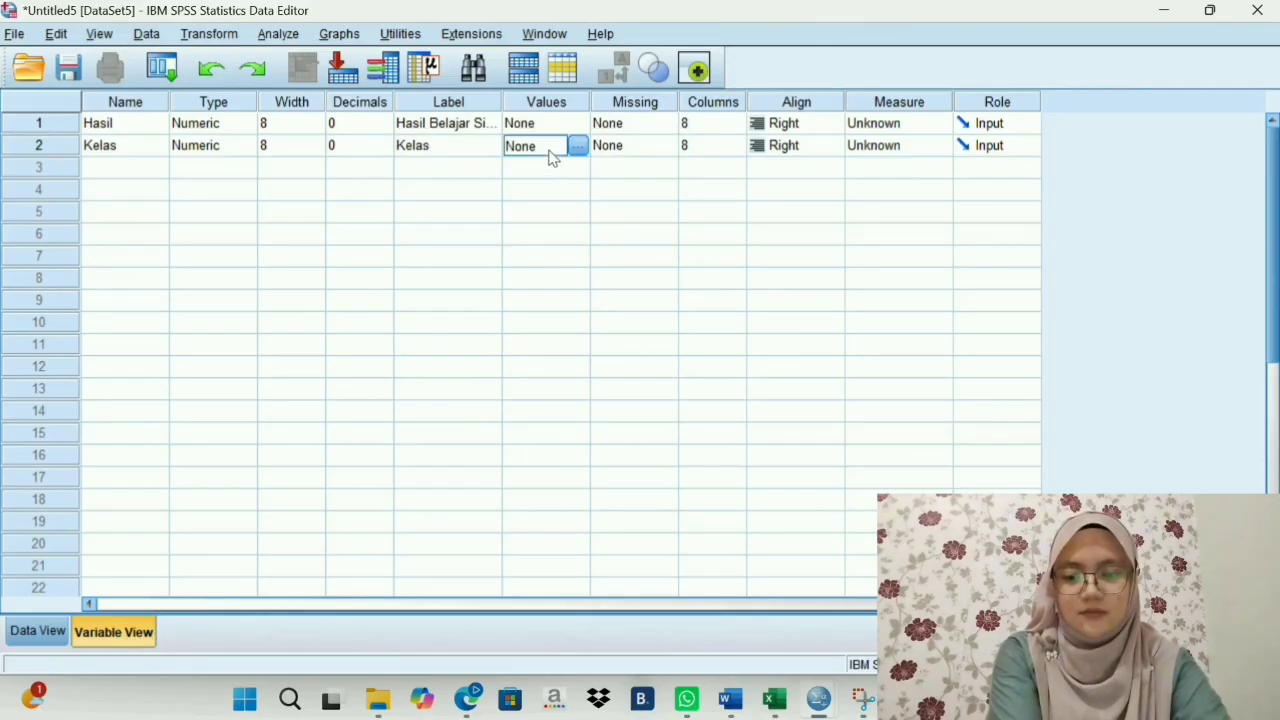
click(578, 147)
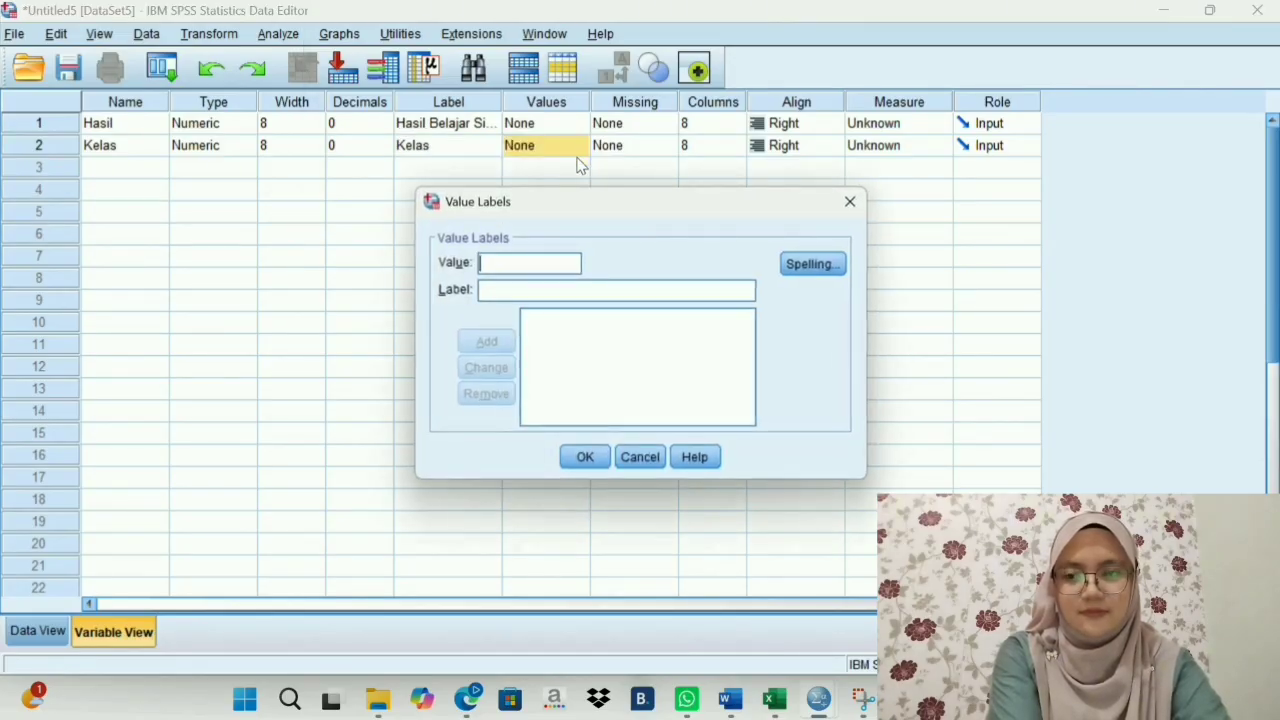
click(507, 291)
text(Post-Test Kelas Eksperimen)
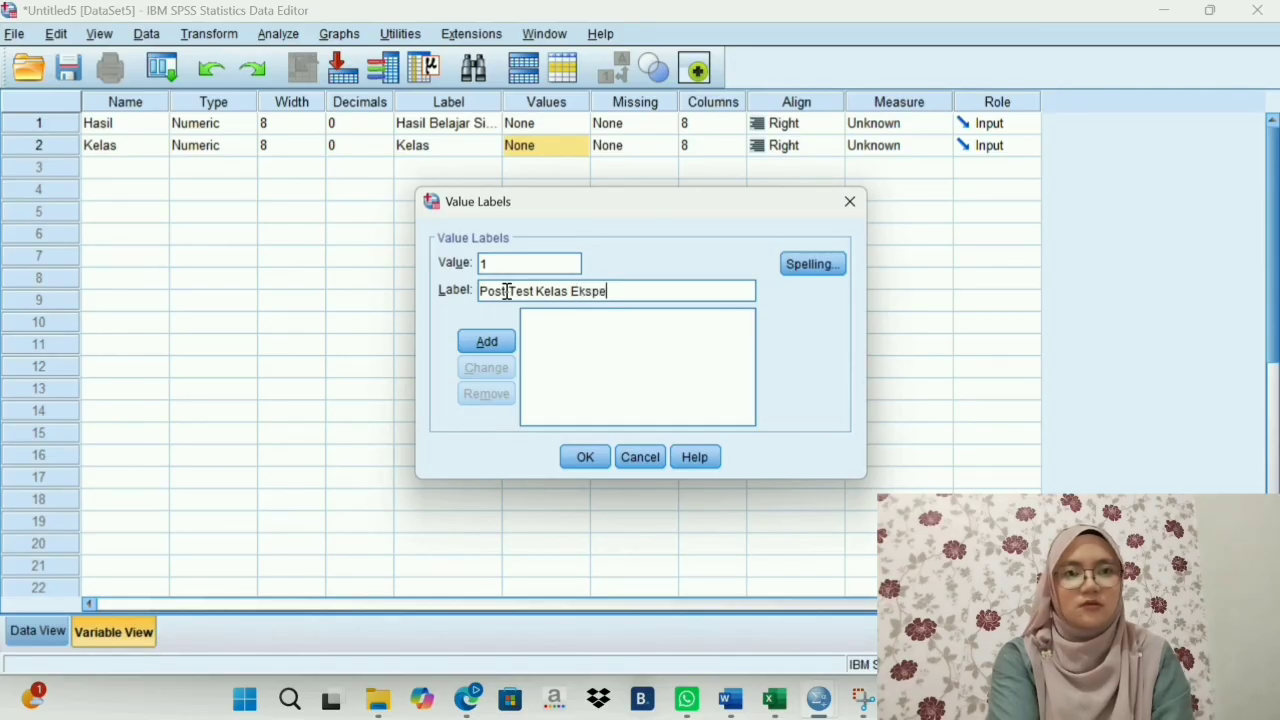
click(487, 341)
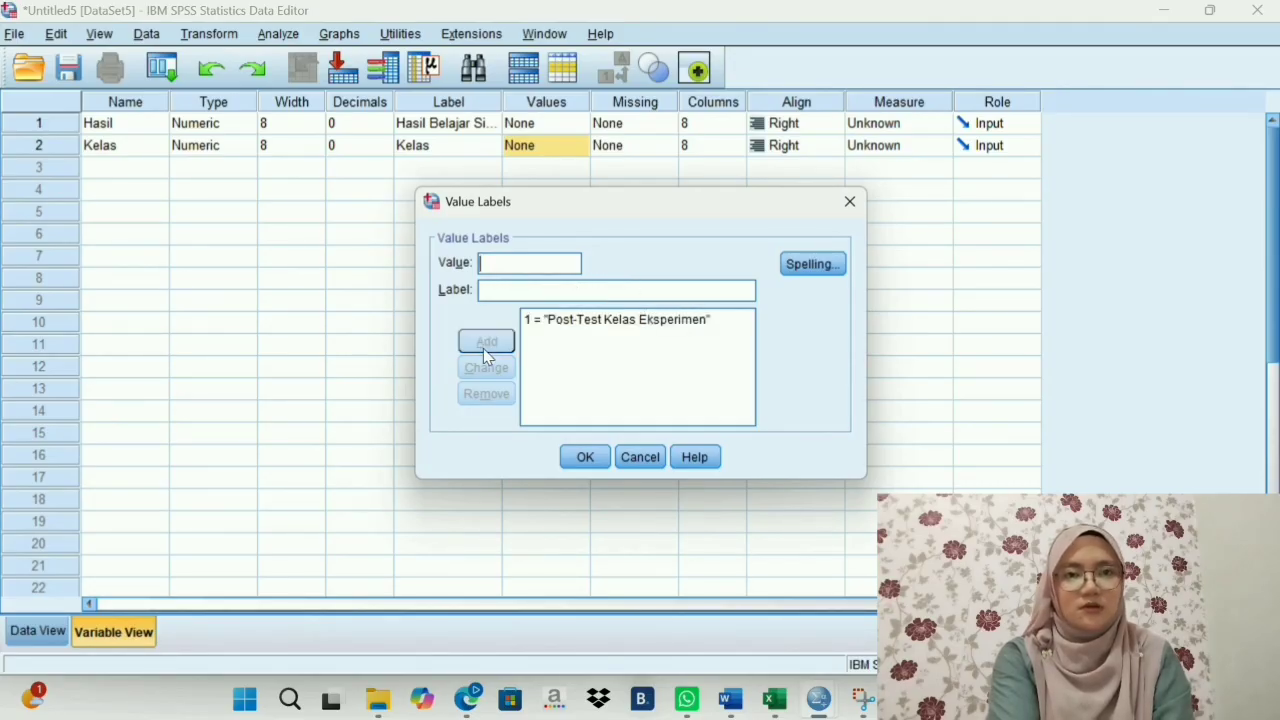
- Add the value label 2 = Post-Test Kelas Kontrol for Kelas and accept the value labels
click(505, 290)
text(Pos)
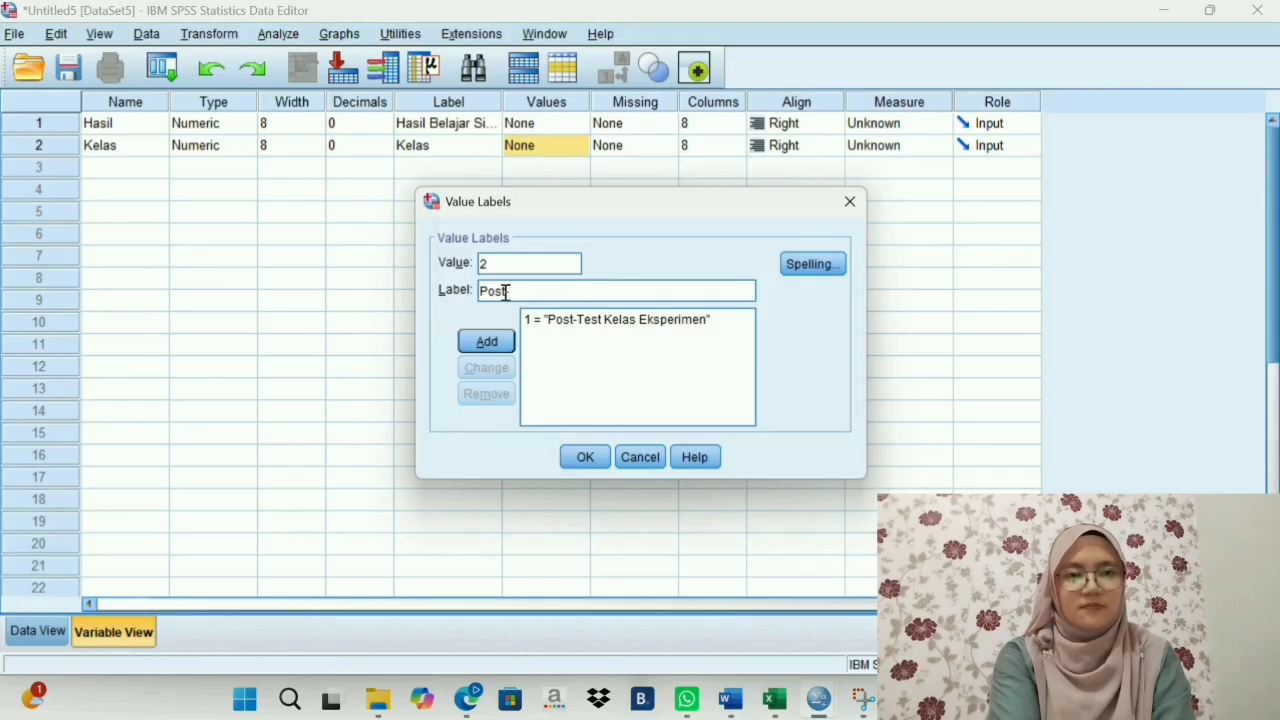
text(t-Test )
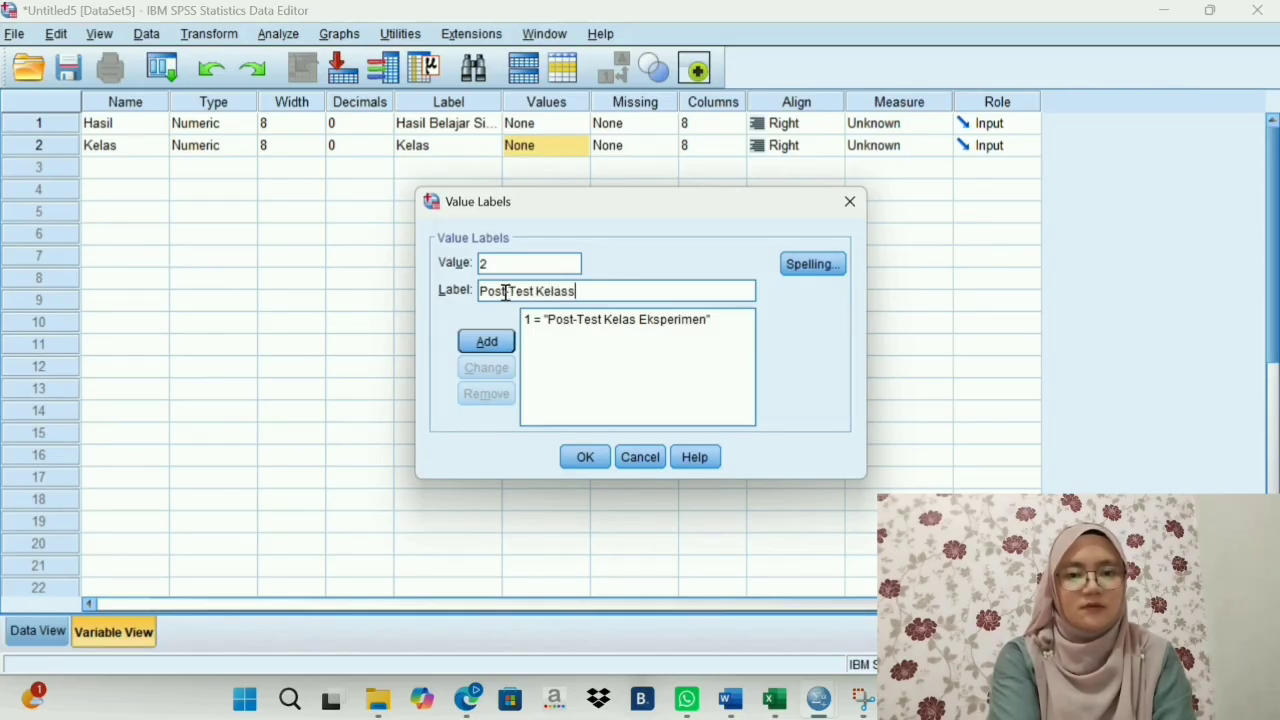
text(Kelas Kontrol)
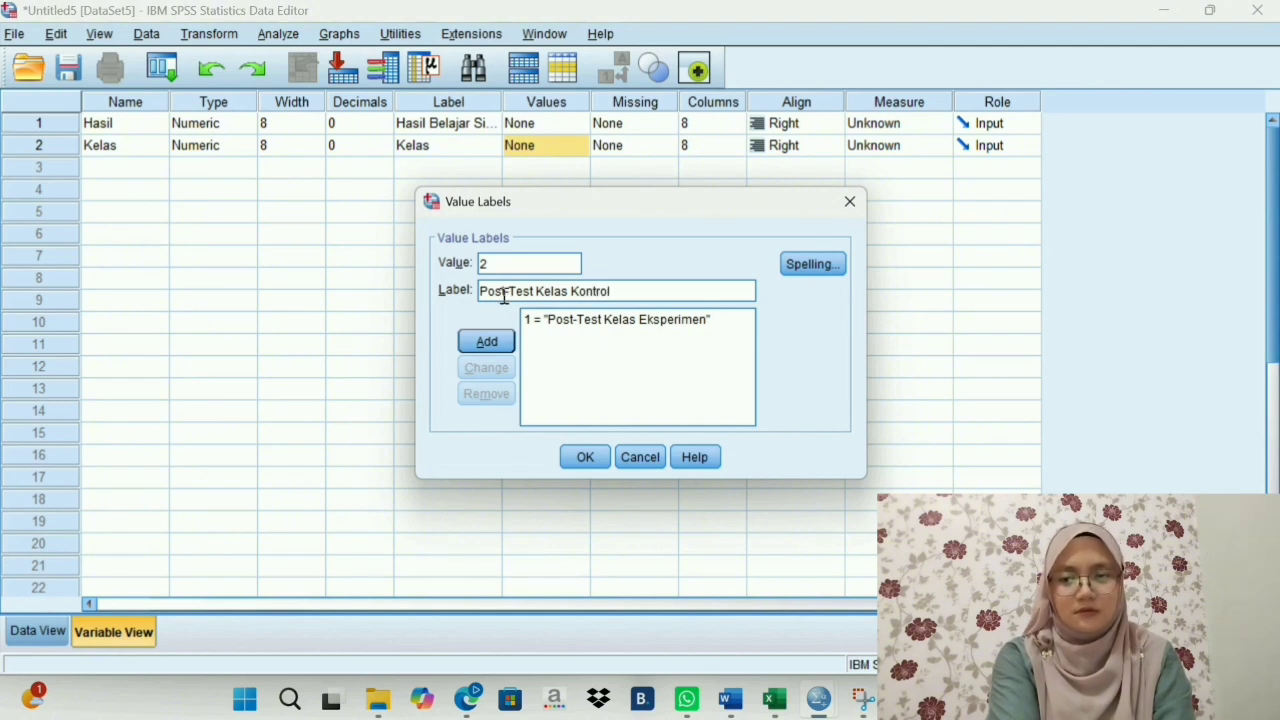
click(491, 345)
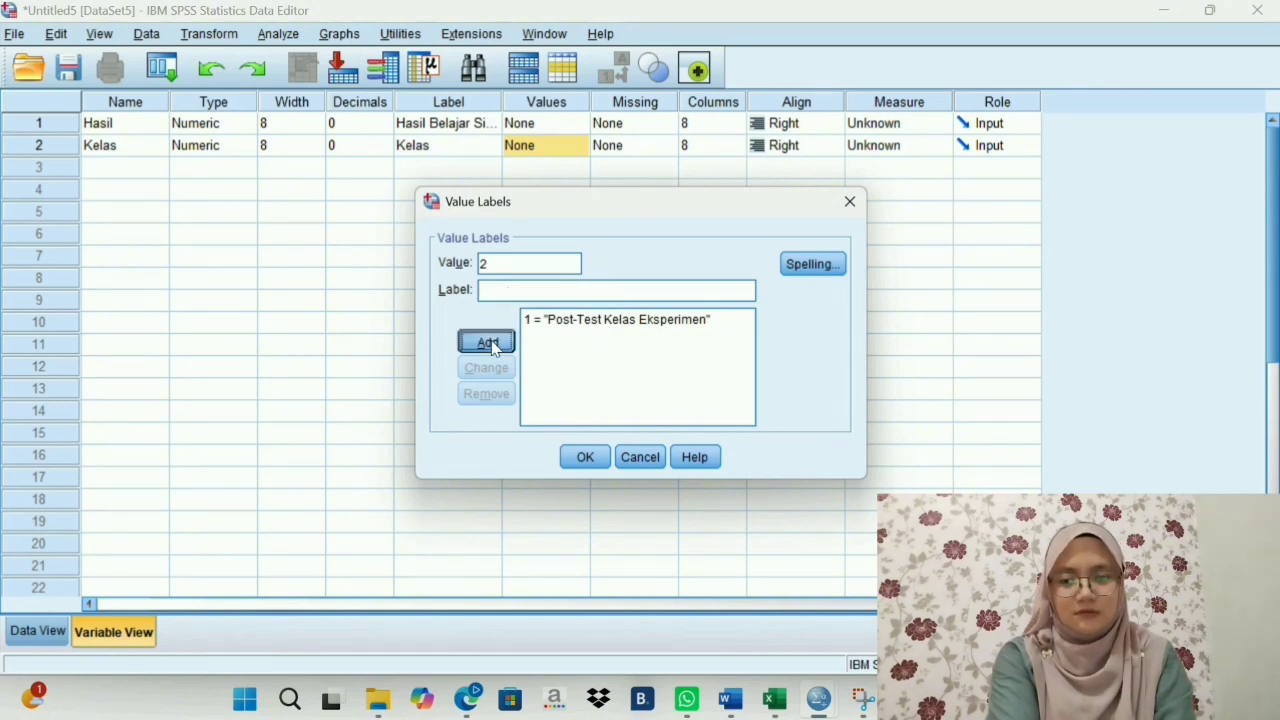
click(590, 457)
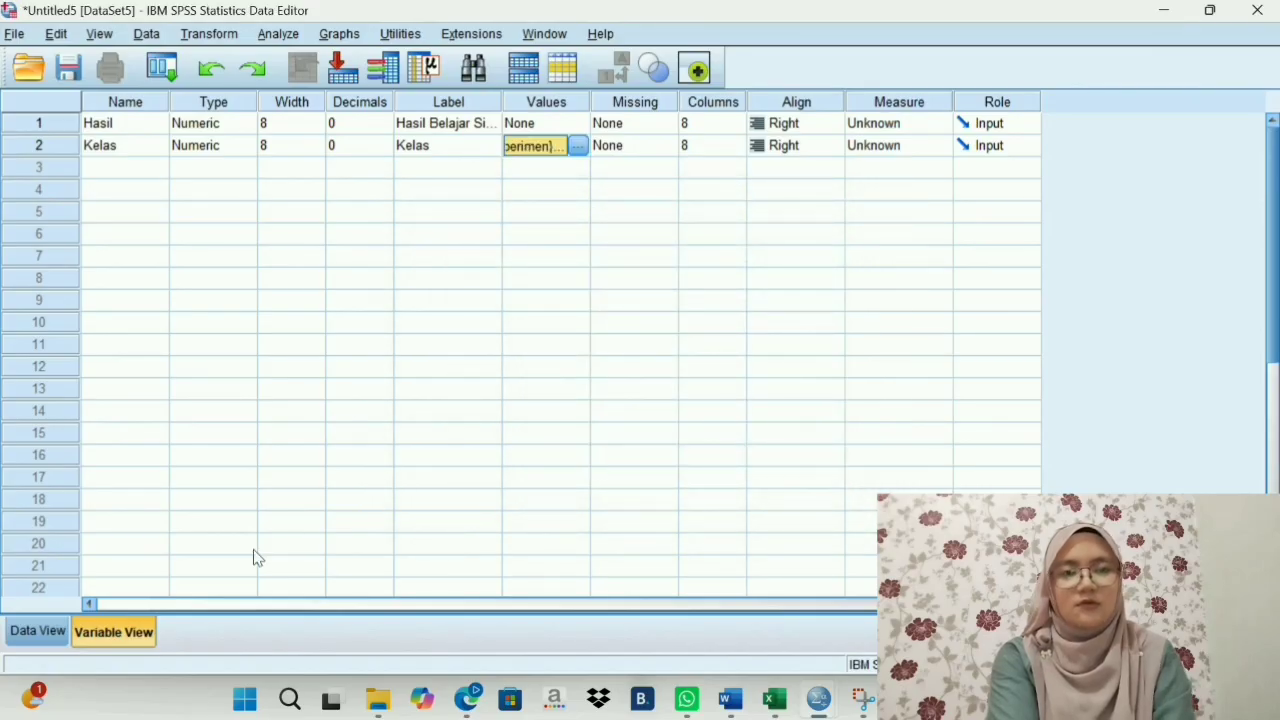
- Copy the Kelas Eksperimen post-test scores (C3:C25) from the Excel sheet into the Hasil column of the SPSS data, starting at row 1
click(40, 631)
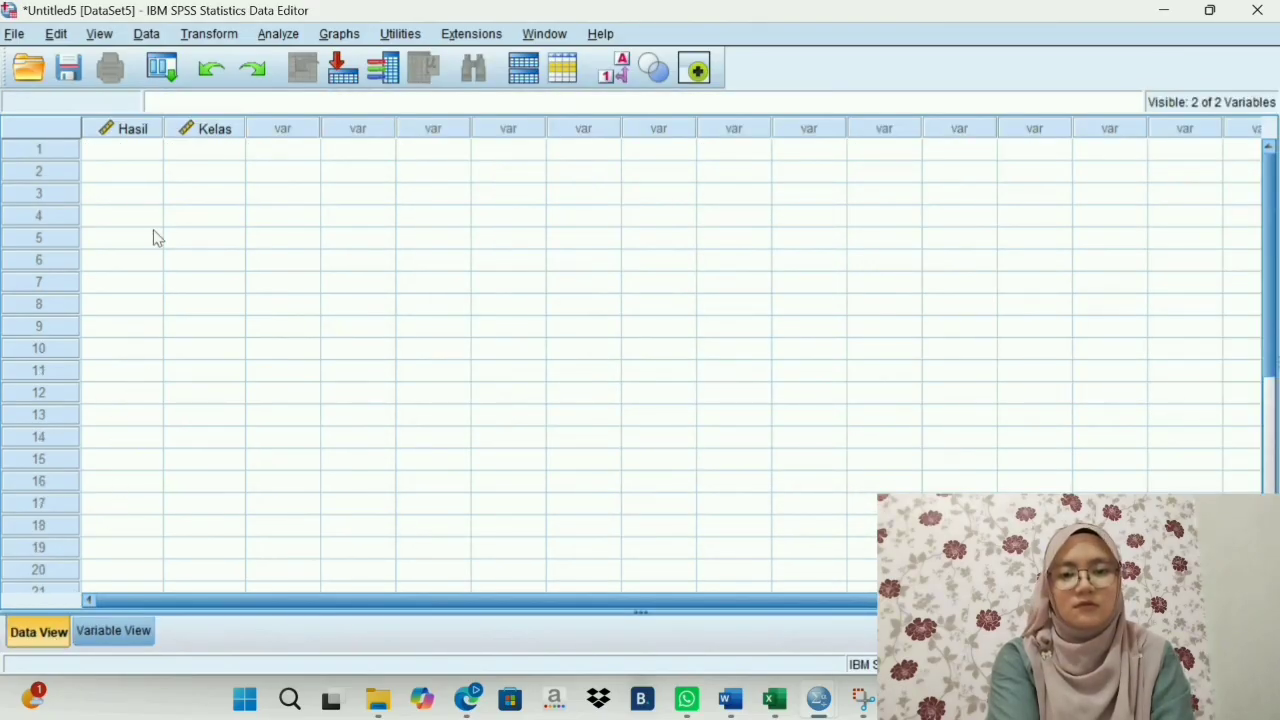
click(126, 158)
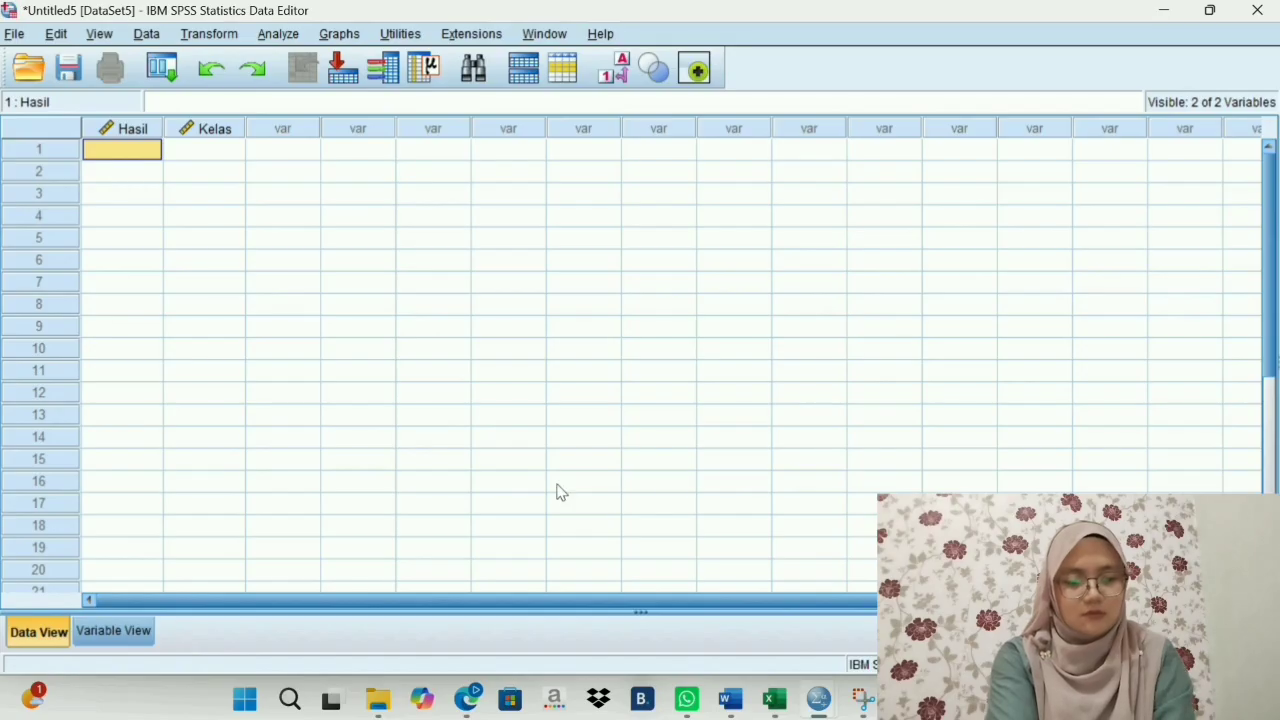
click(778, 701)
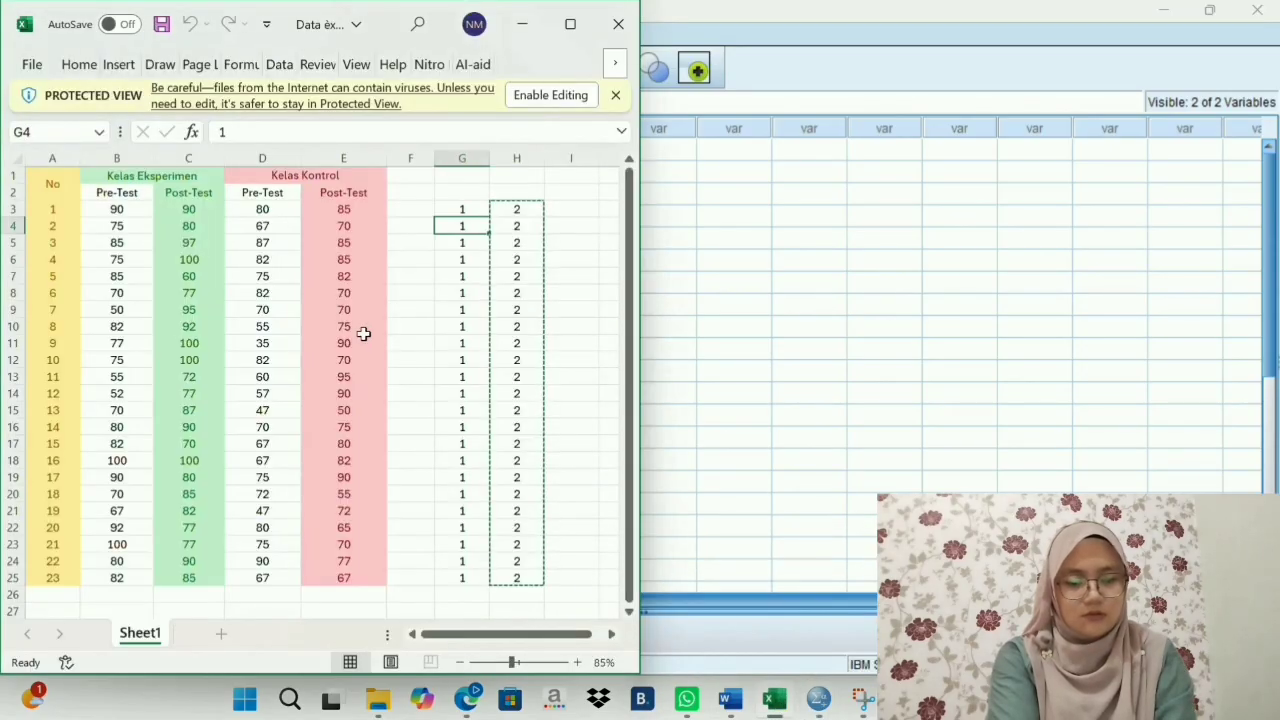
drag(172, 209, 155, 578)
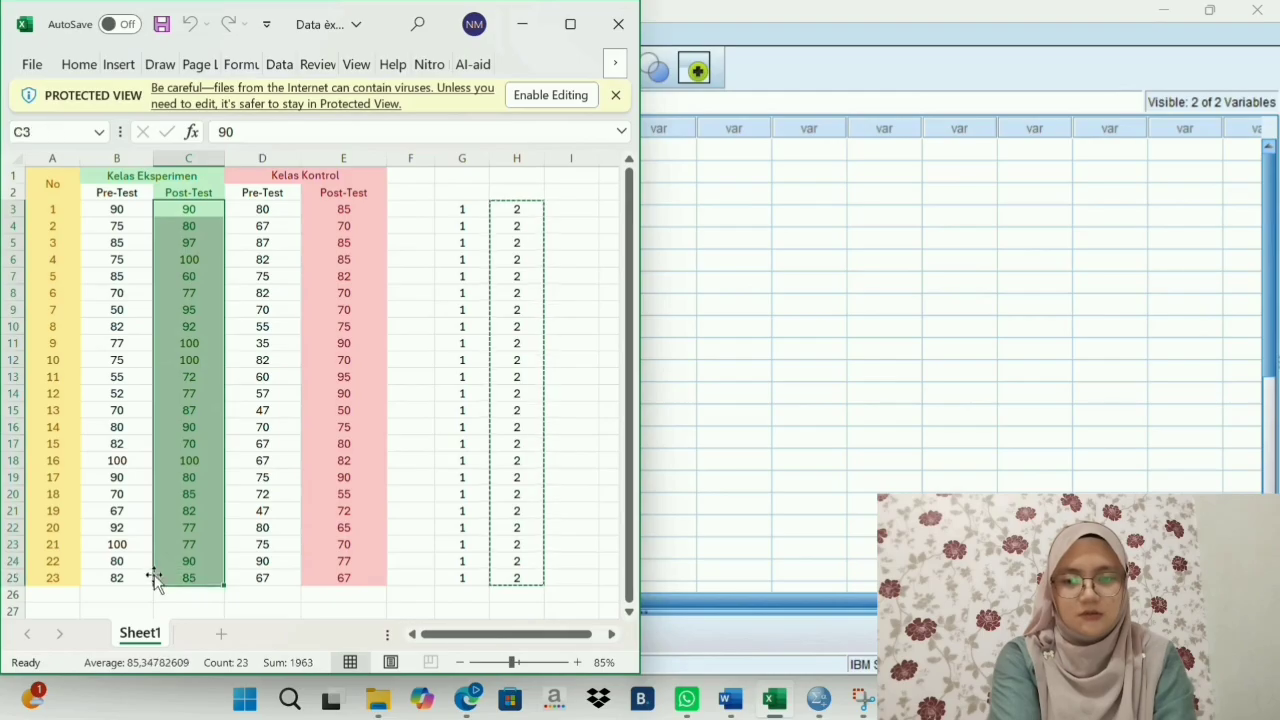
right_click(181, 565)
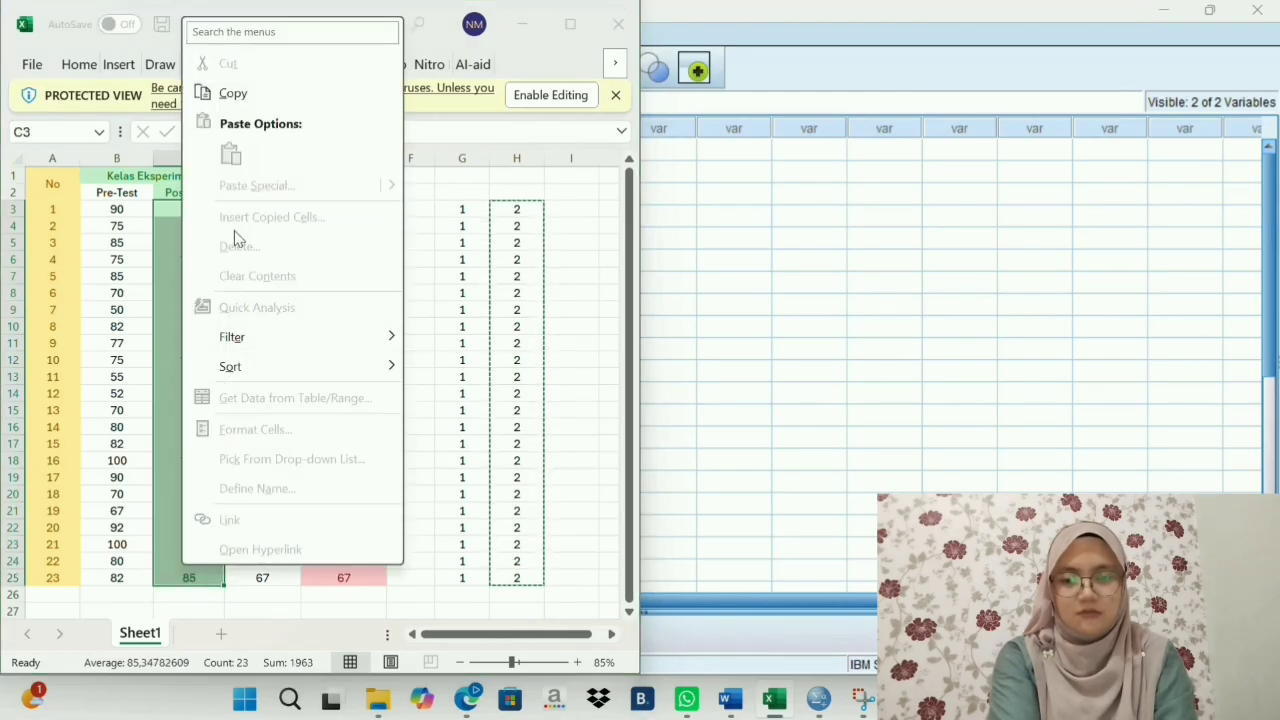
click(233, 100)
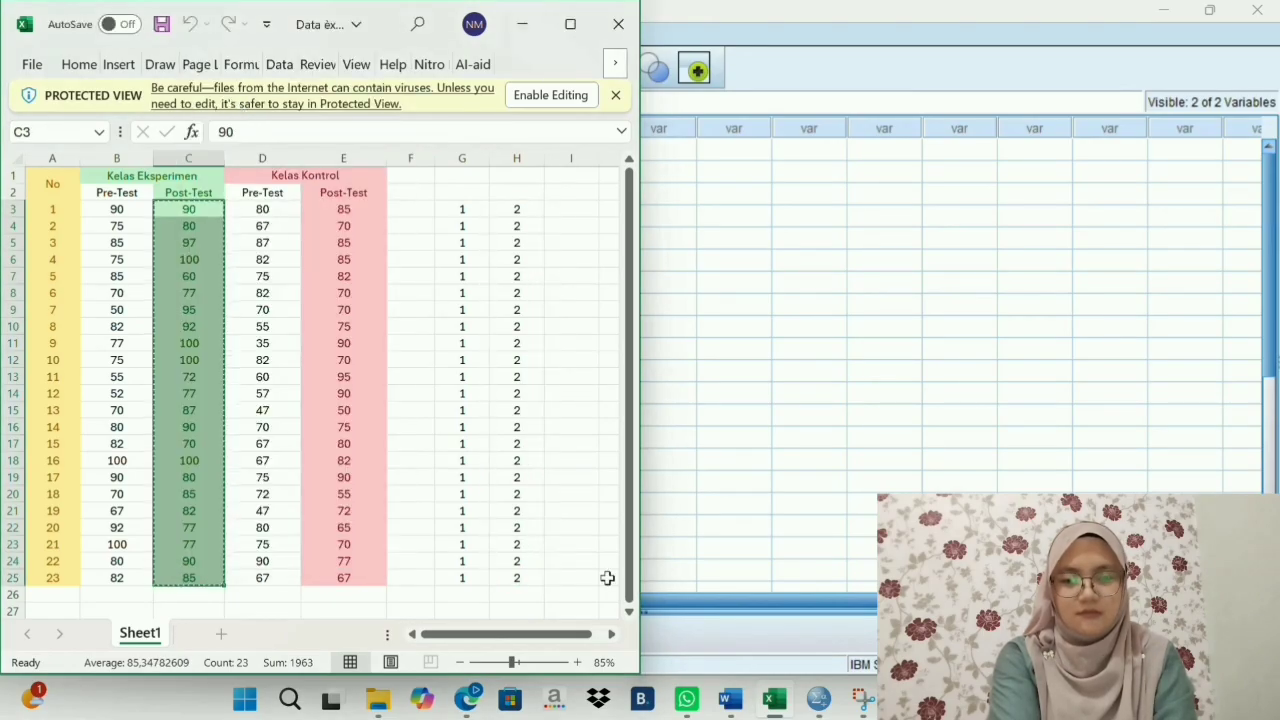
click(731, 590)
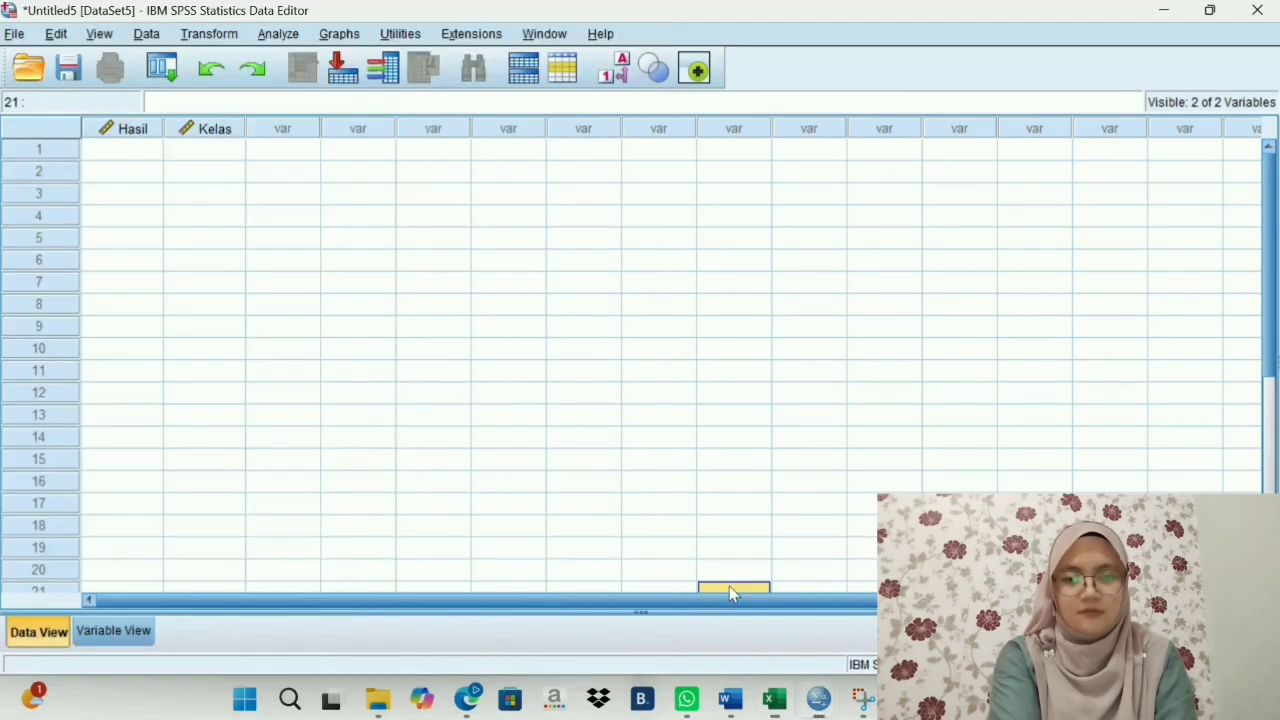
click(126, 150)
right_click(127, 151)
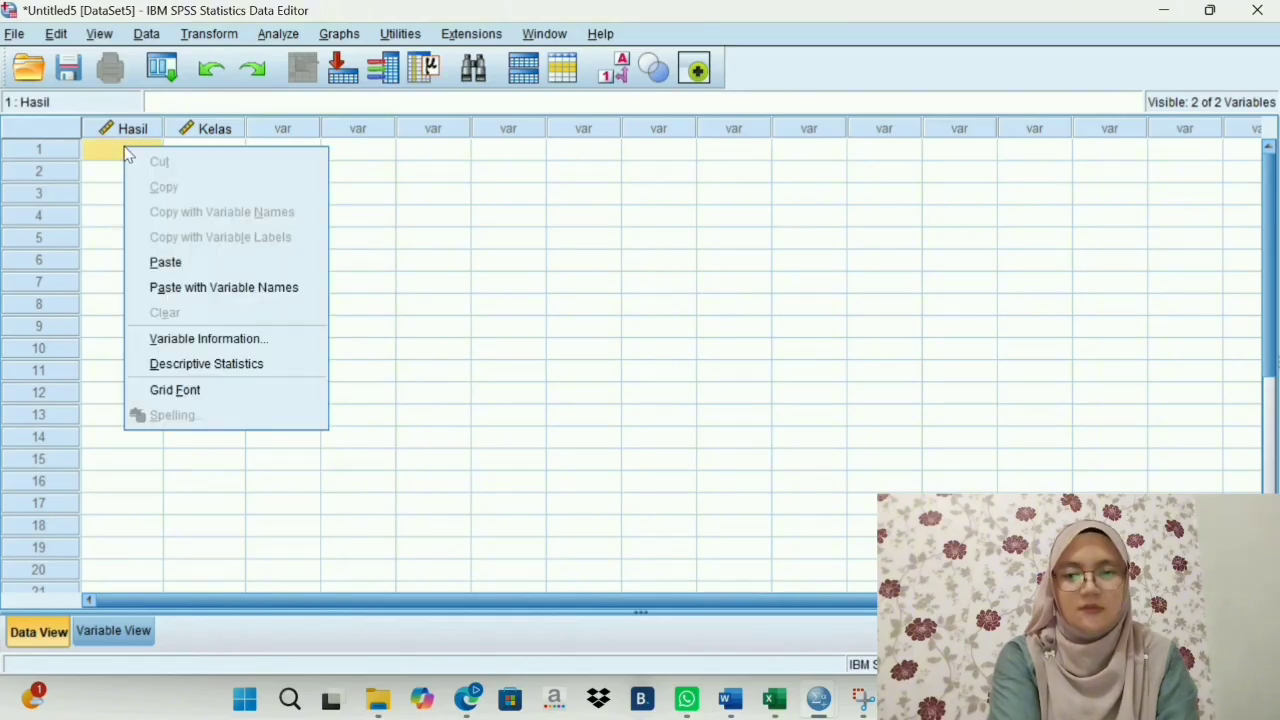
click(160, 262)
- Copy the group codes 1 (G3:G25) from the Excel sheet into the Kelas column of the SPSS data, starting at row 1
click(213, 152)
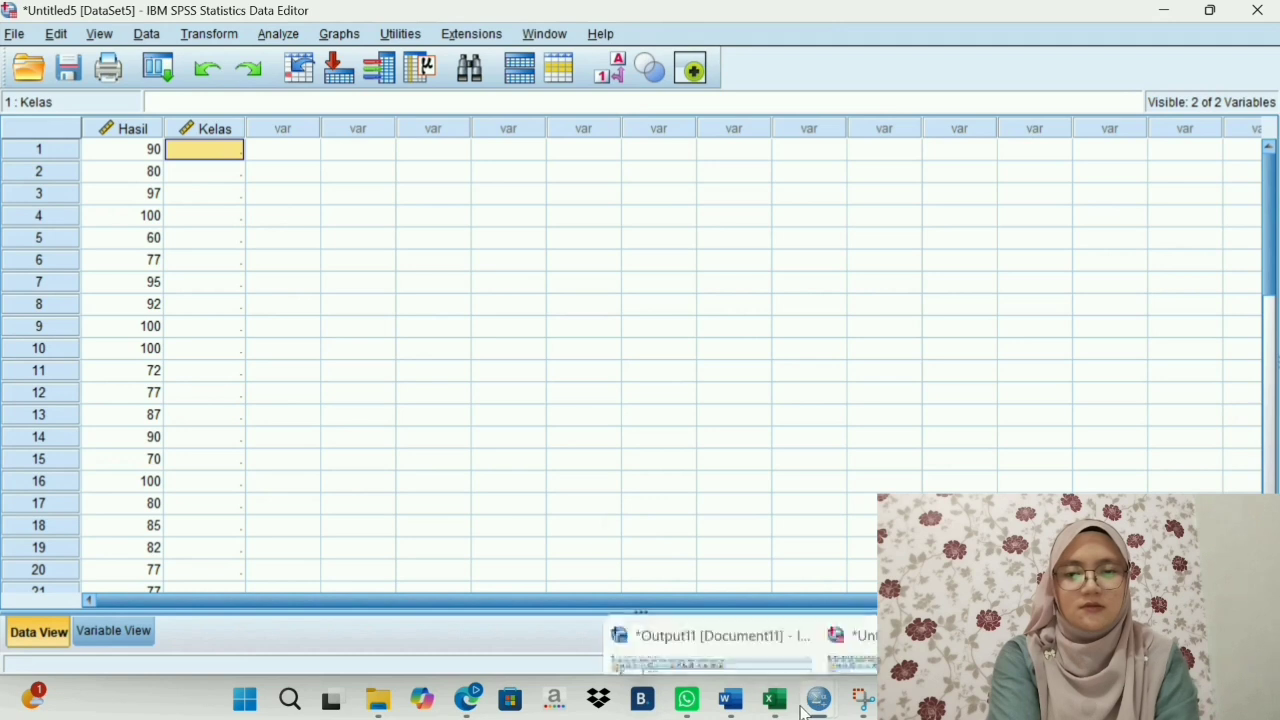
click(772, 703)
click(452, 210)
drag(452, 210, 464, 577)
right_click(464, 577)
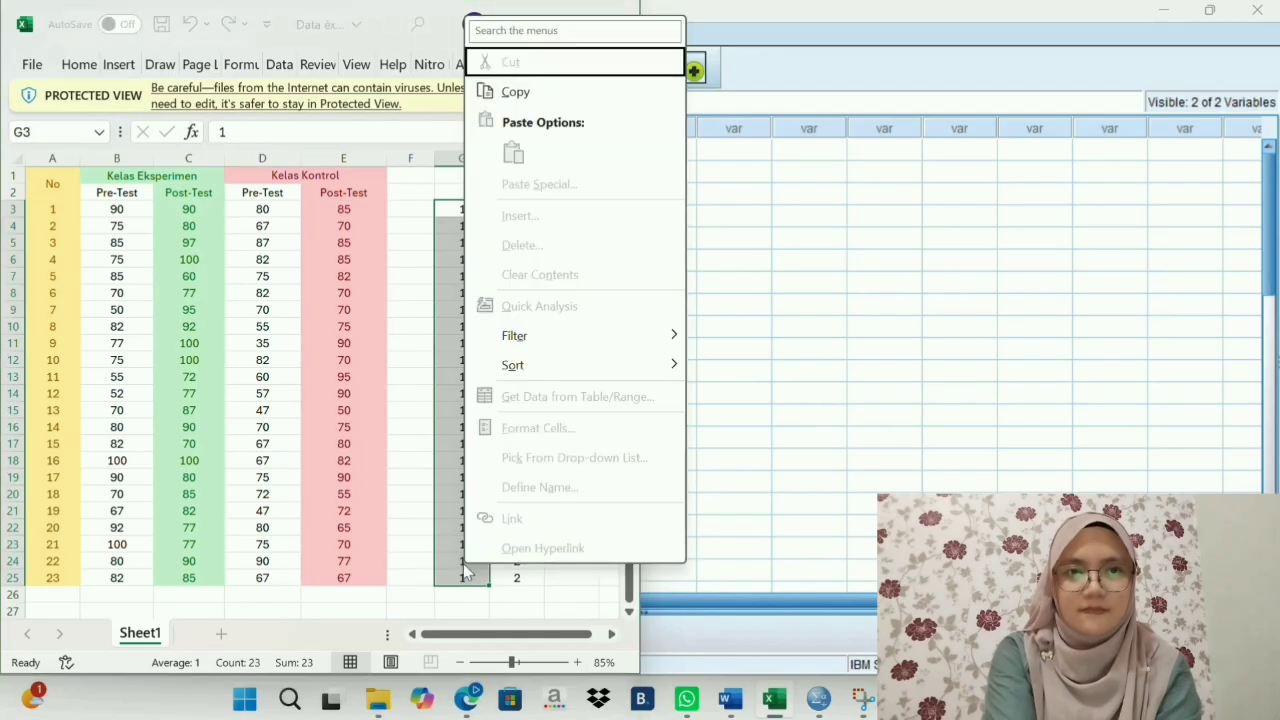
click(512, 92)
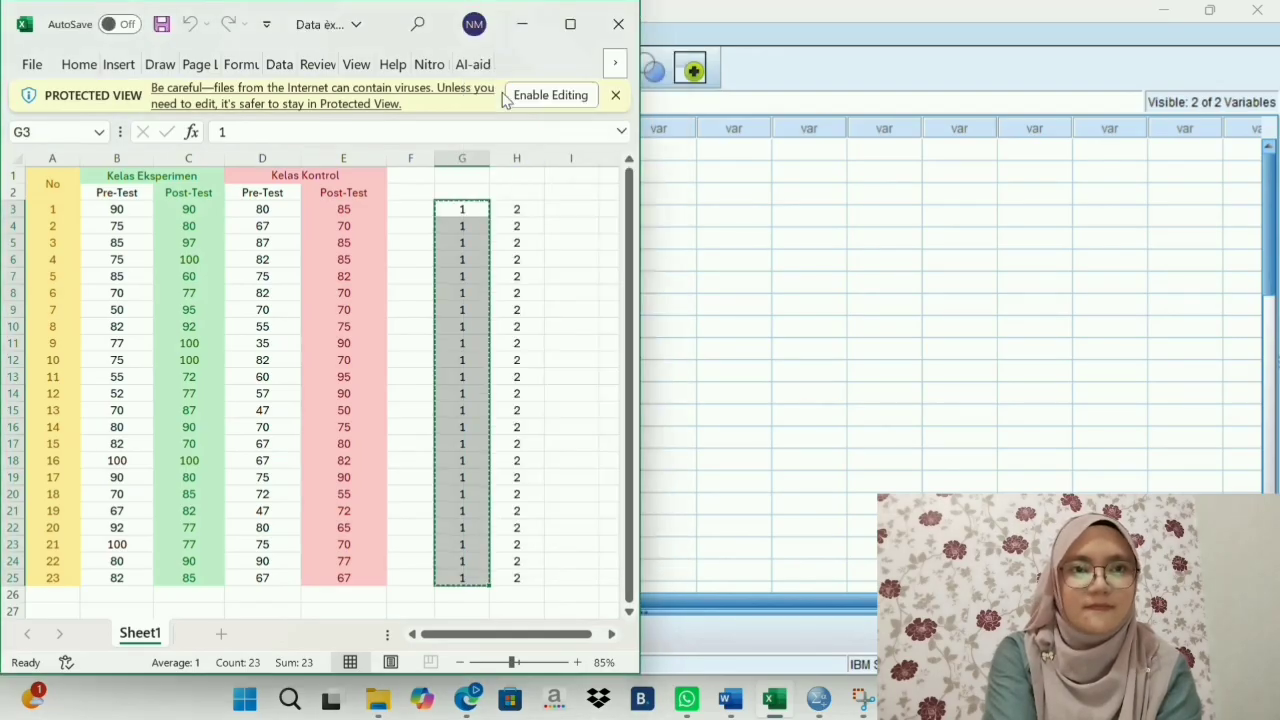
click(690, 178)
click(215, 152)
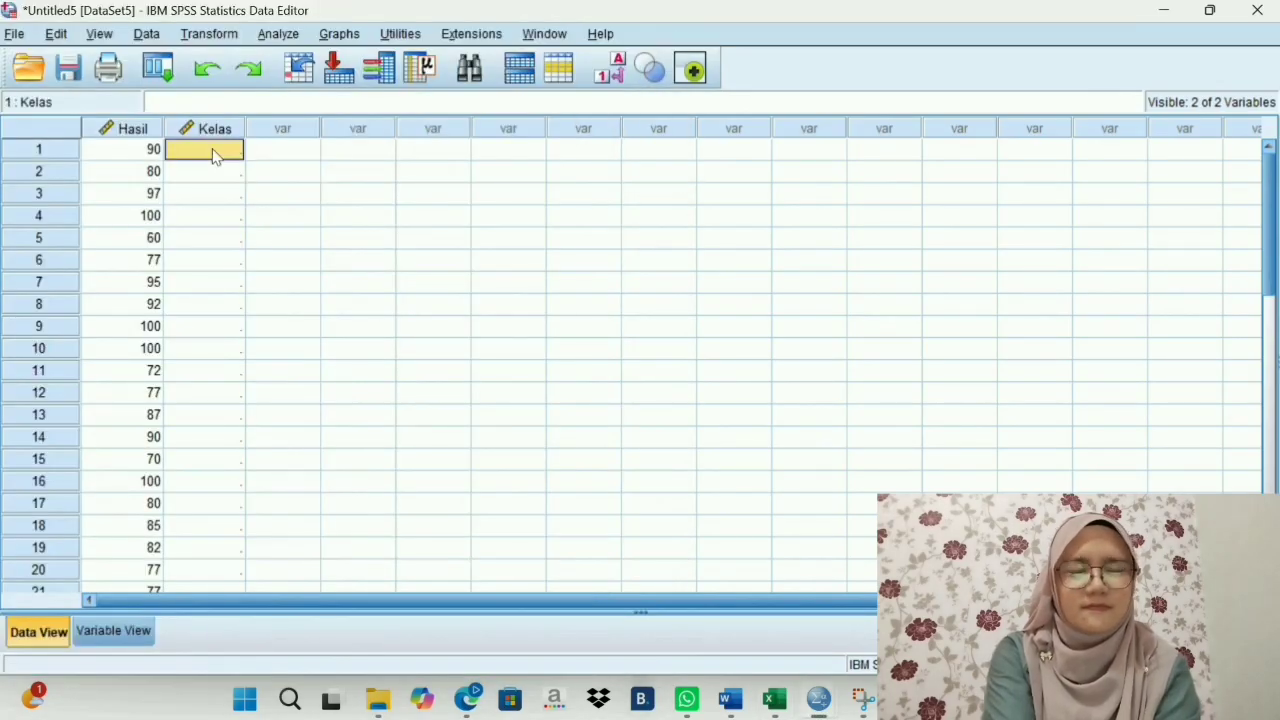
right_click(214, 156)
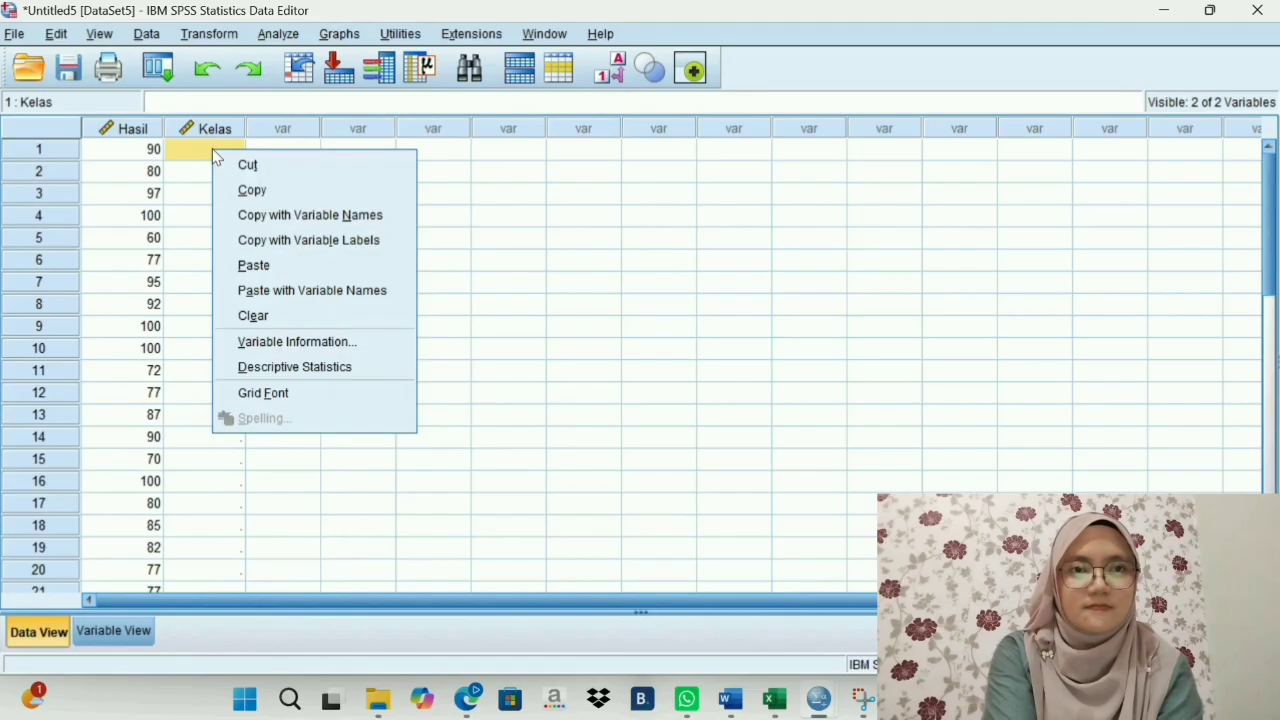
click(246, 264)
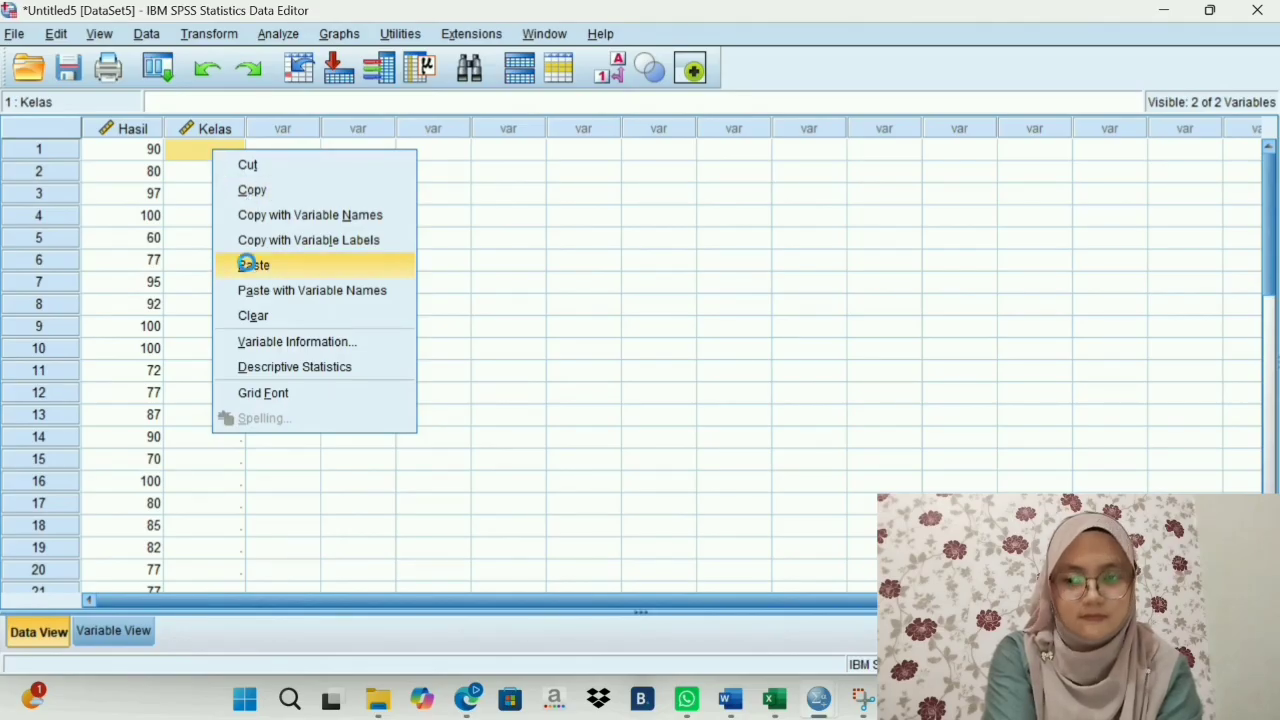
- Copy the Kelas Kontrol post-test scores (E3:E25) from the Excel sheet into the Hasil column in SPSS, starting at row 24
scroll(243, 270, down, 4)
click(134, 397)
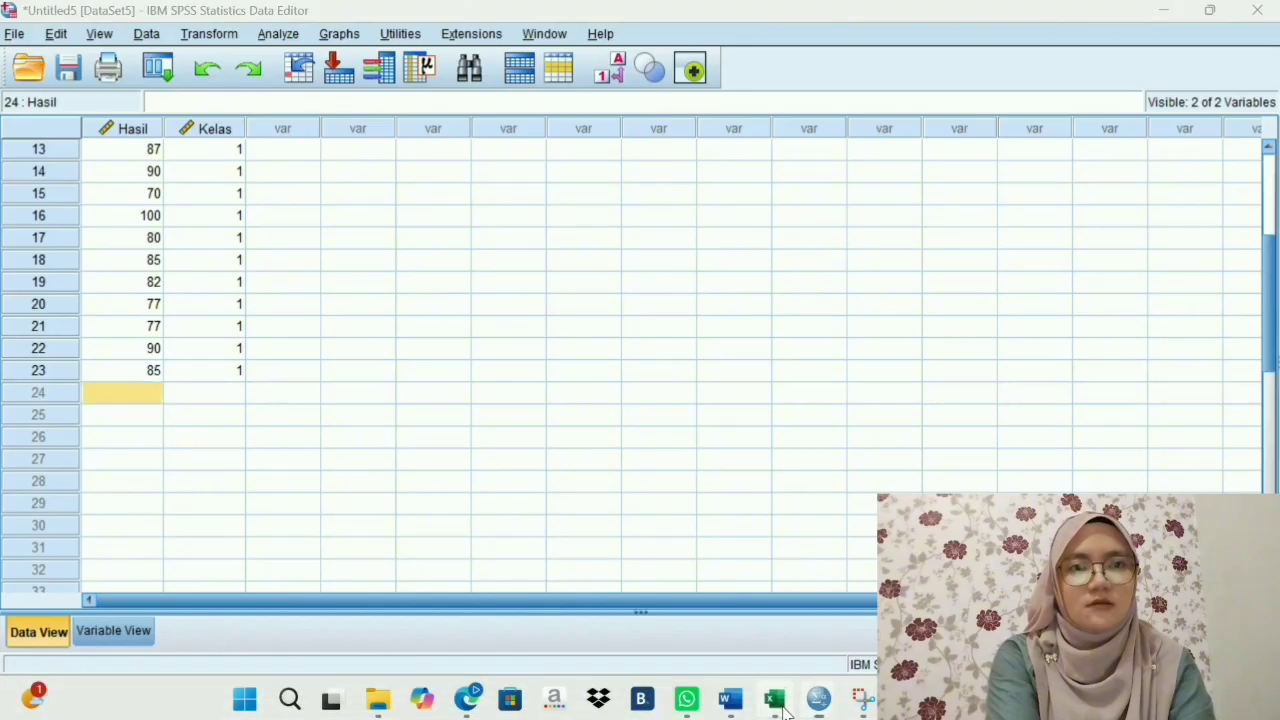
click(777, 702)
drag(332, 210, 340, 573)
right_click(340, 573)
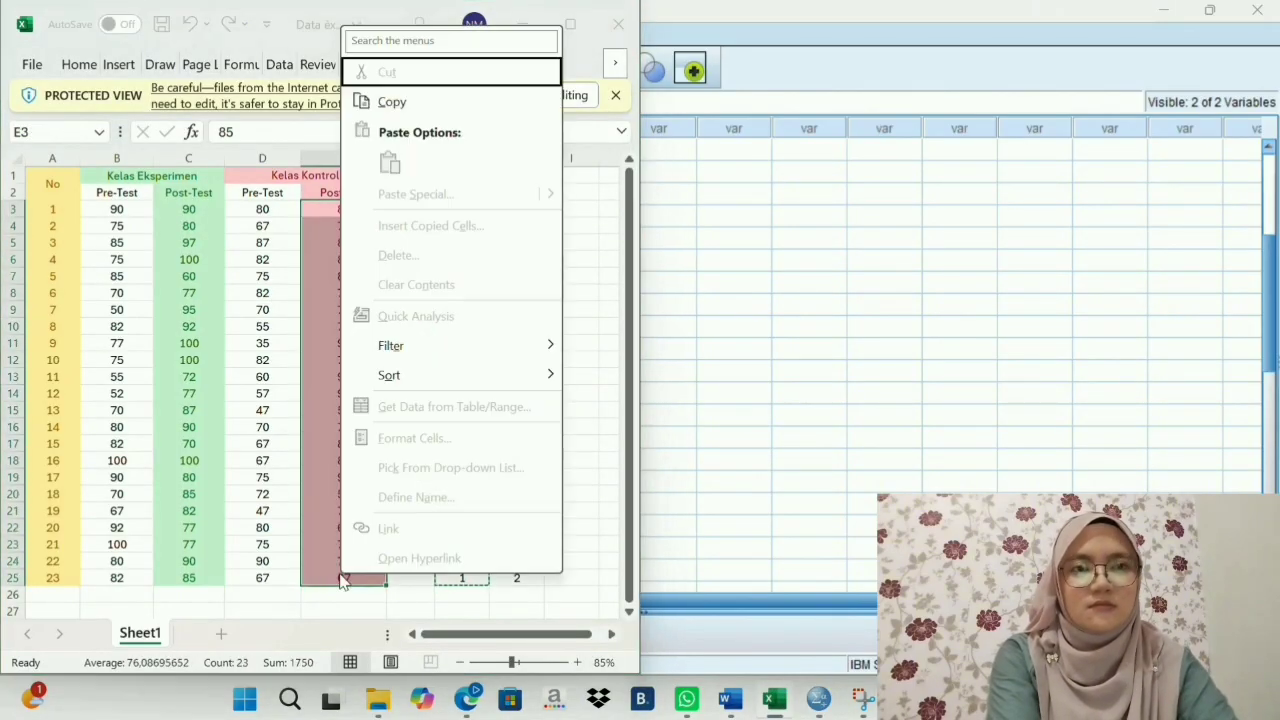
click(392, 103)
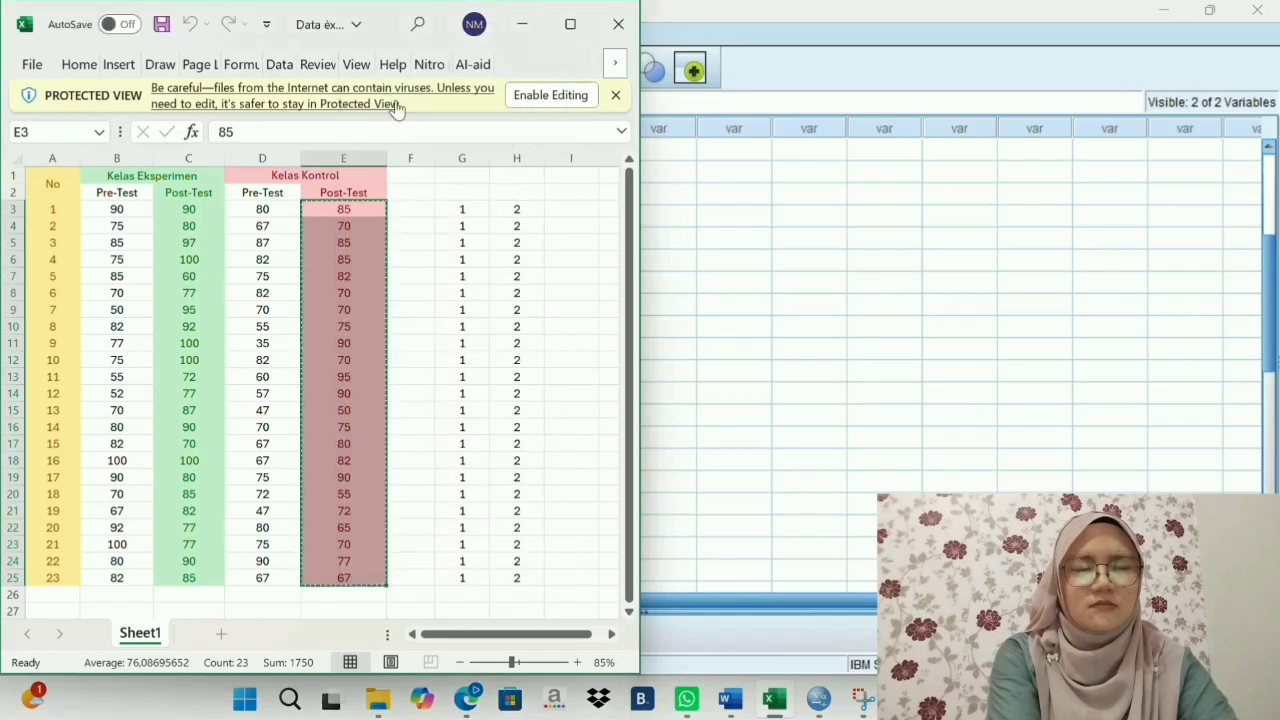
click(707, 281)
click(130, 394)
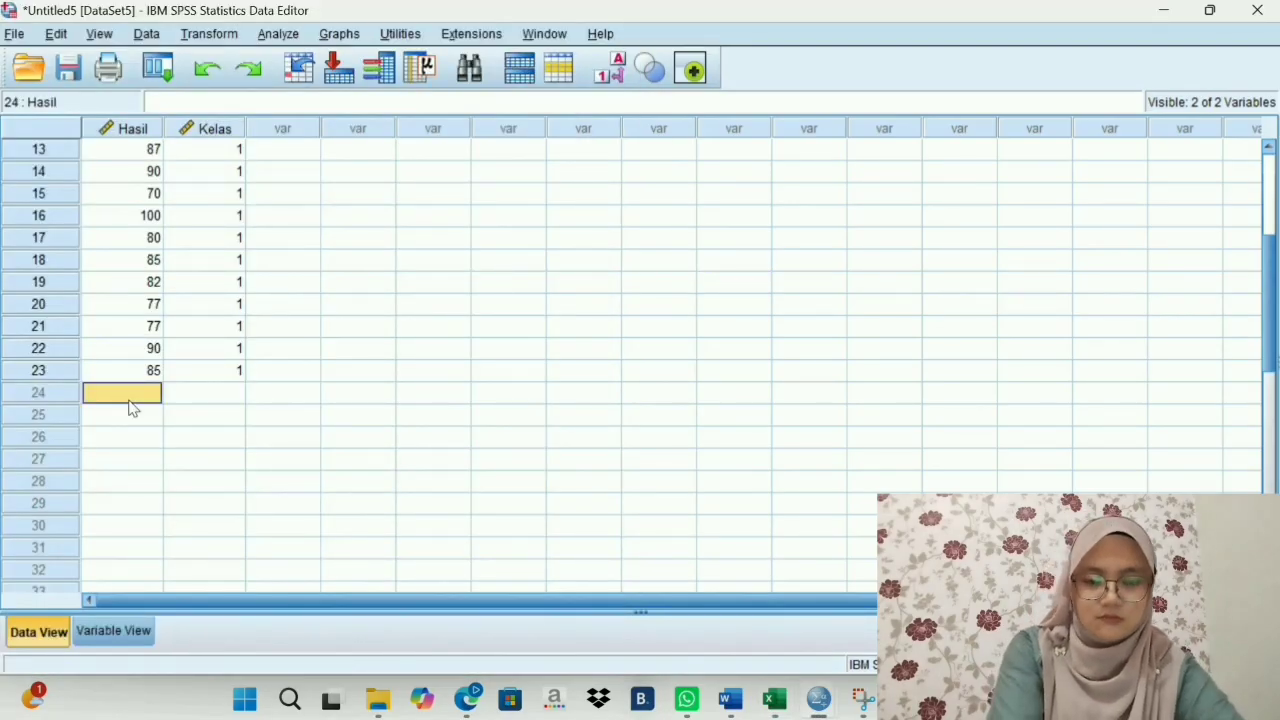
right_click(131, 407)
click(170, 516)
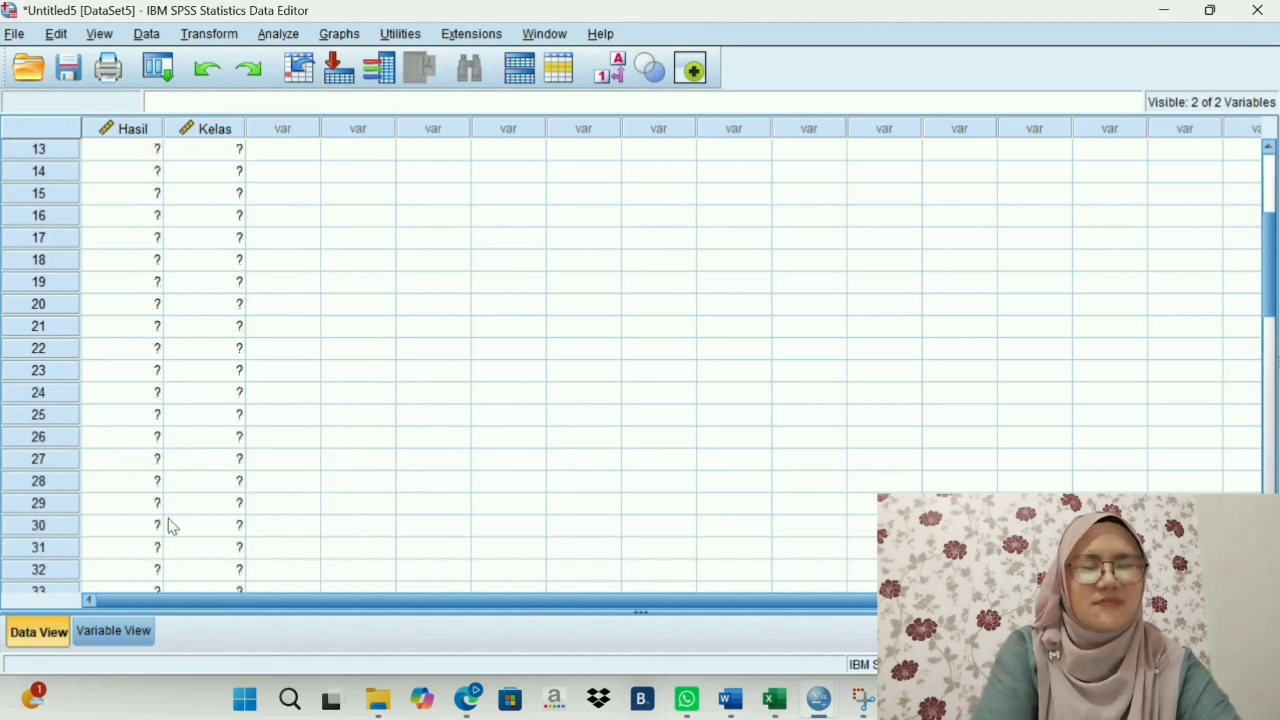
- Copy the group codes 2 (H3:H25) from the Excel sheet into the Kelas column in SPSS from row 24 and check the pasted rows
click(228, 393)
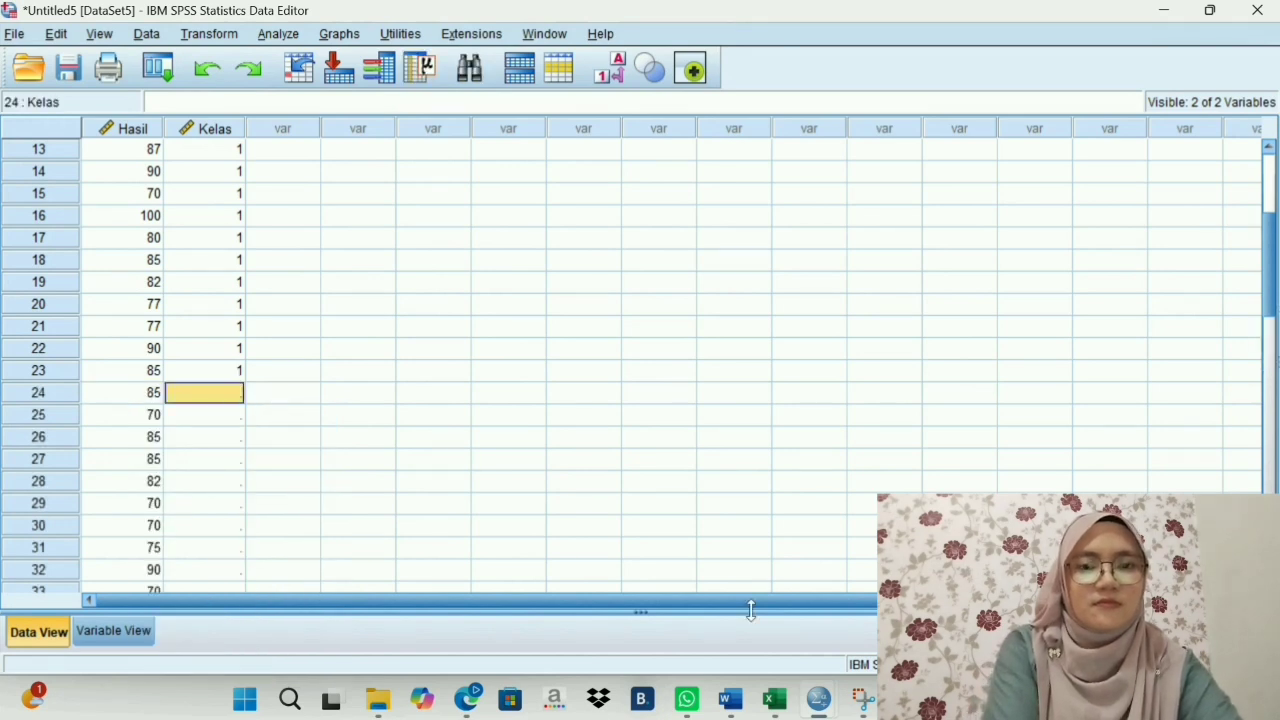
click(774, 699)
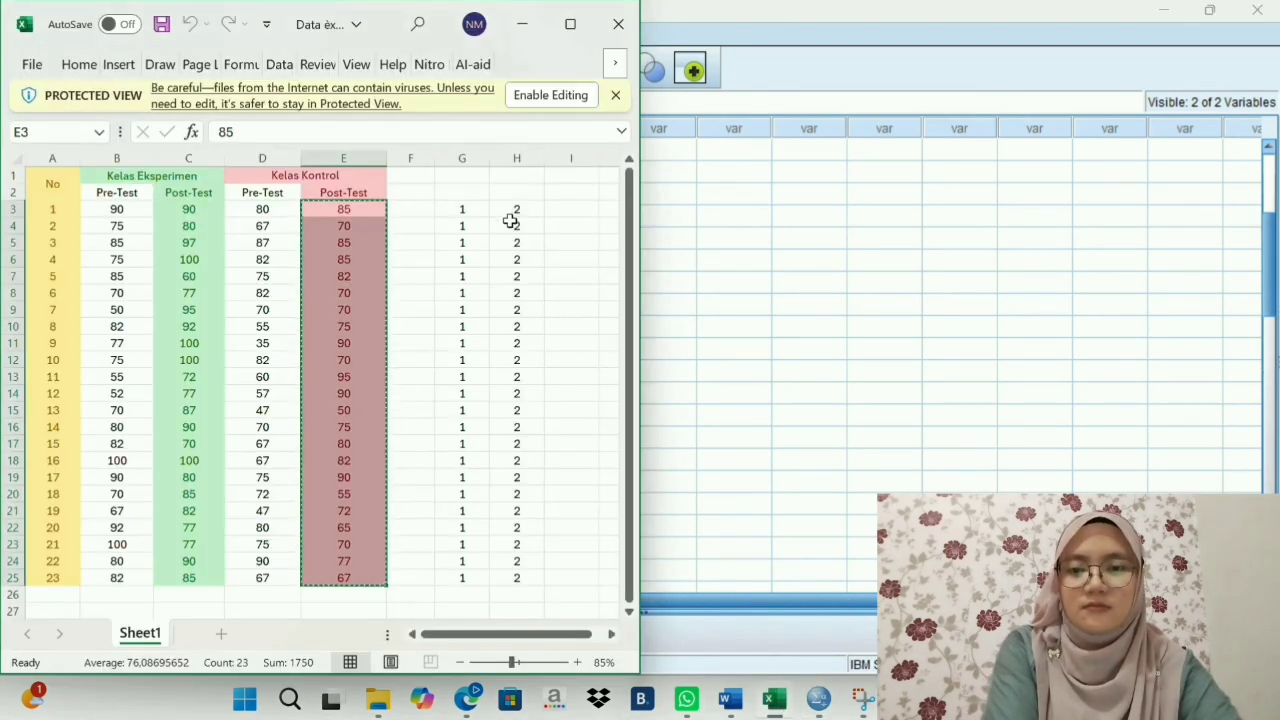
drag(510, 211, 523, 574)
right_click(523, 576)
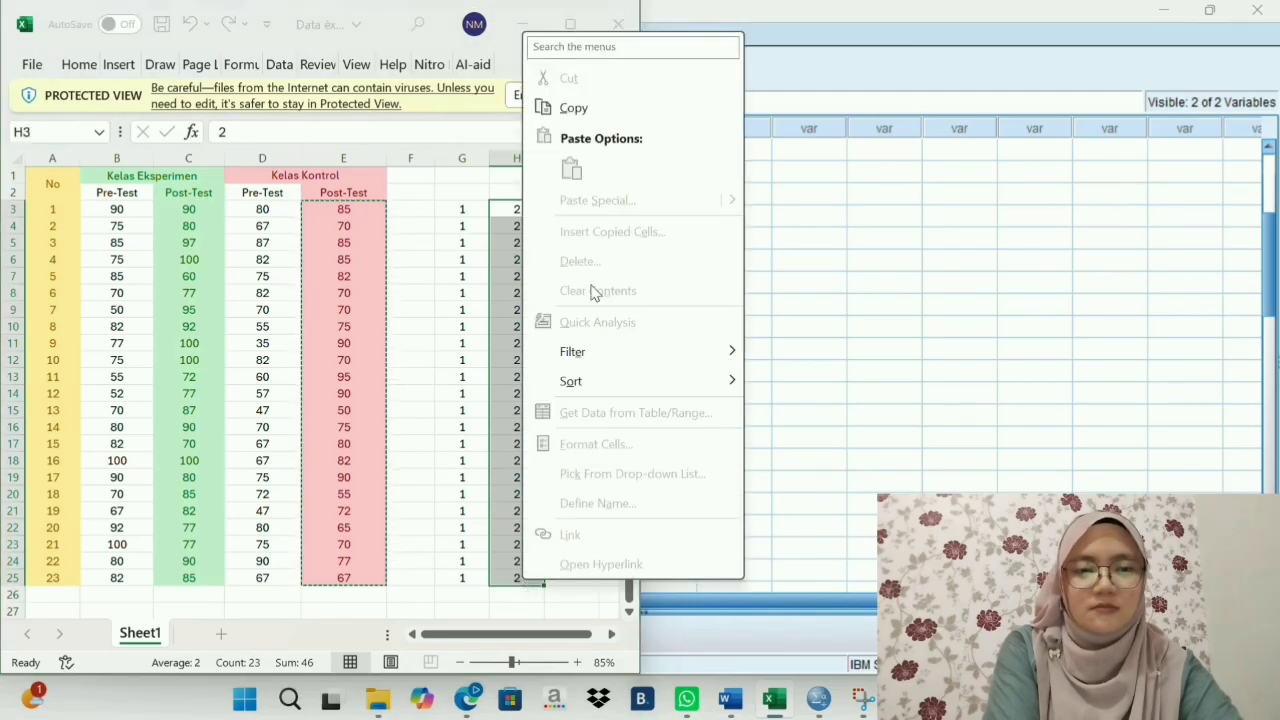
click(546, 118)
click(735, 334)
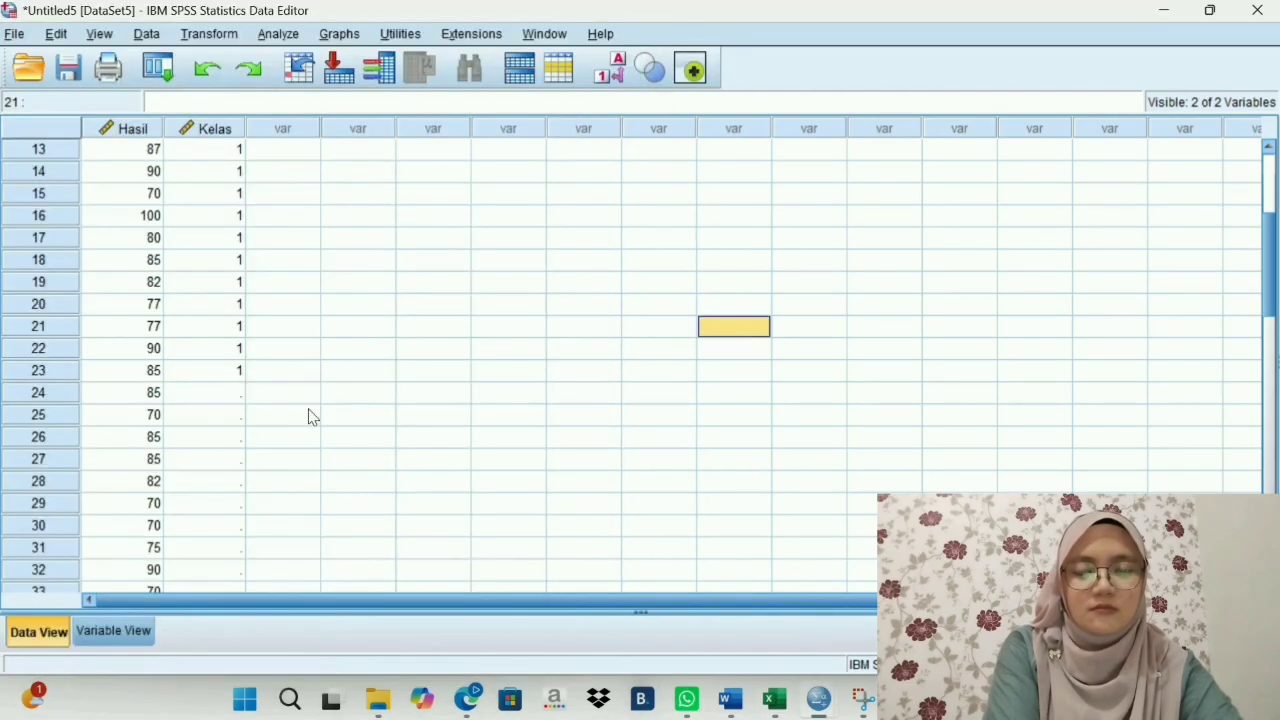
click(232, 400)
right_click(232, 400)
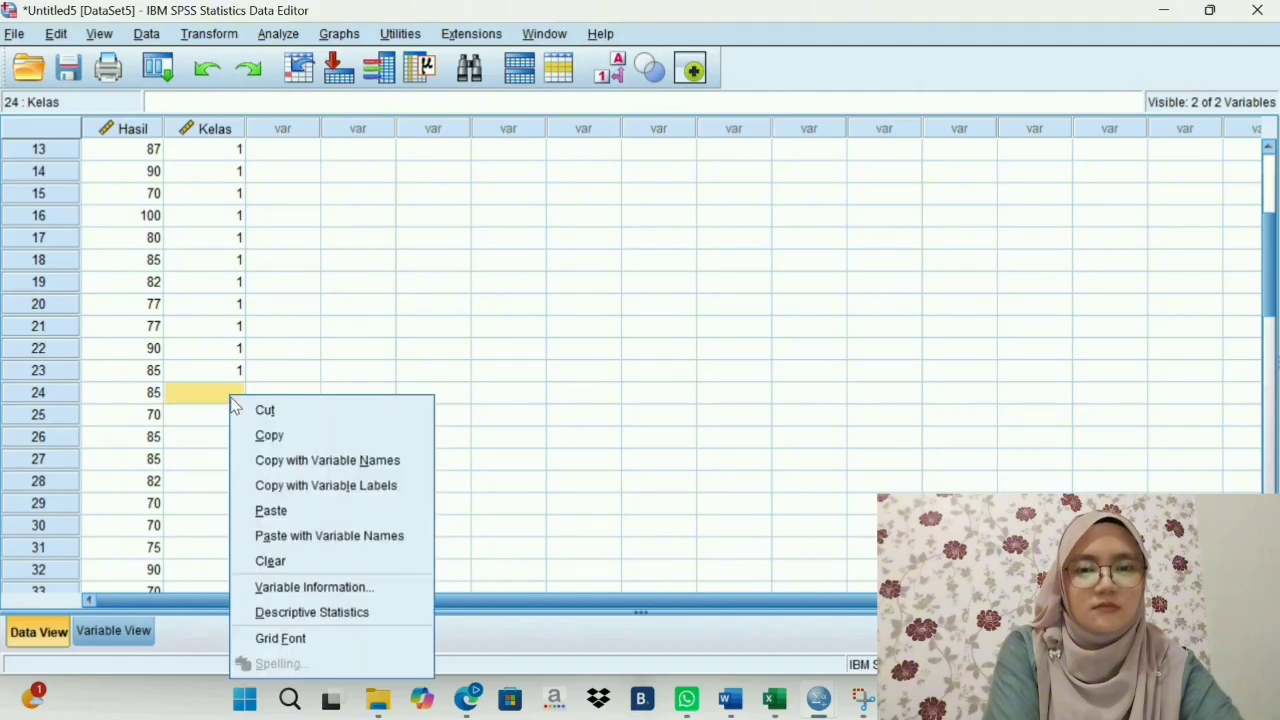
click(265, 510)
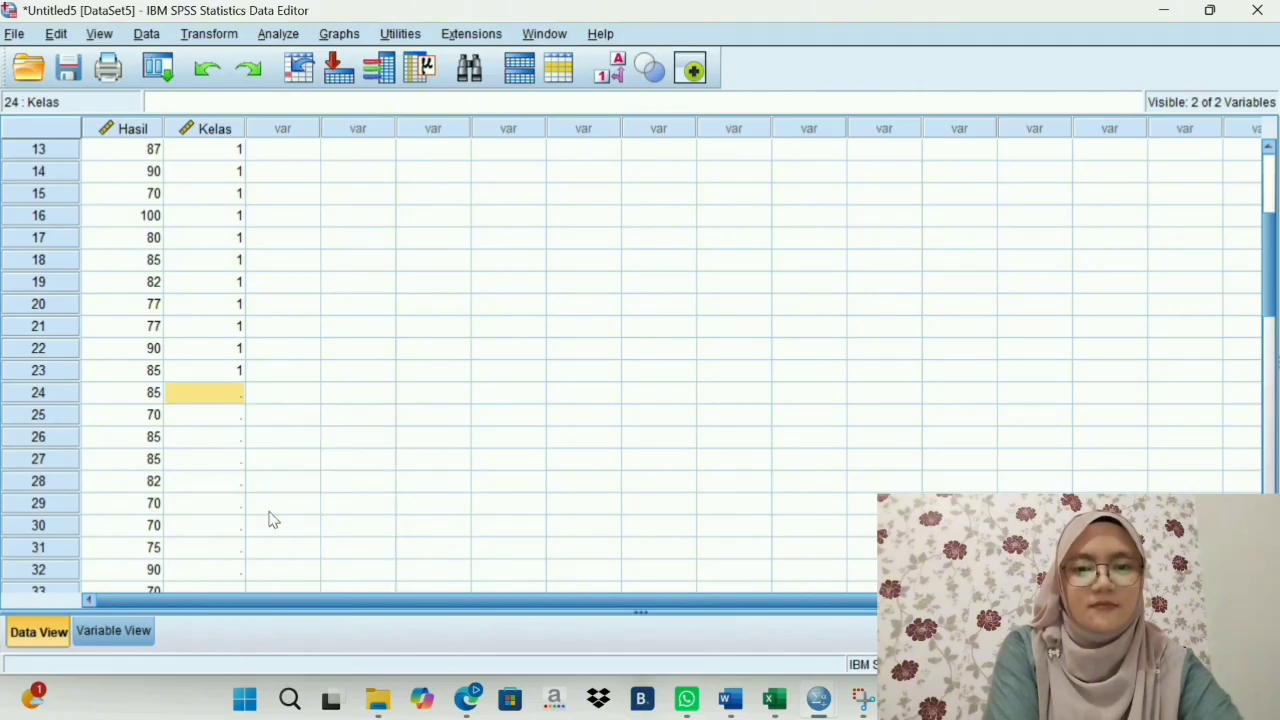
scroll(200, 427, down, 1)
scroll(200, 427, down, 9)
scroll(200, 424, up, 14)
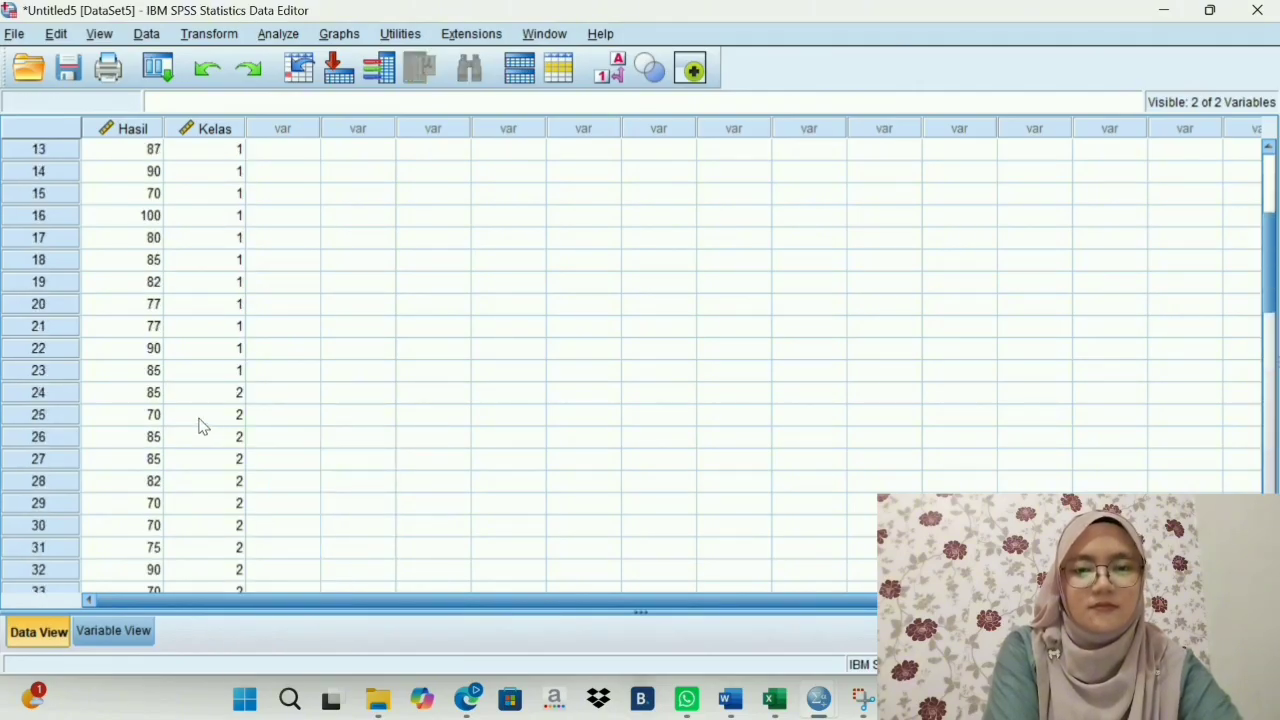
- Try to save the dataset in Documents as Data Homogenitas, declining to replace the existing file
click(70, 68)
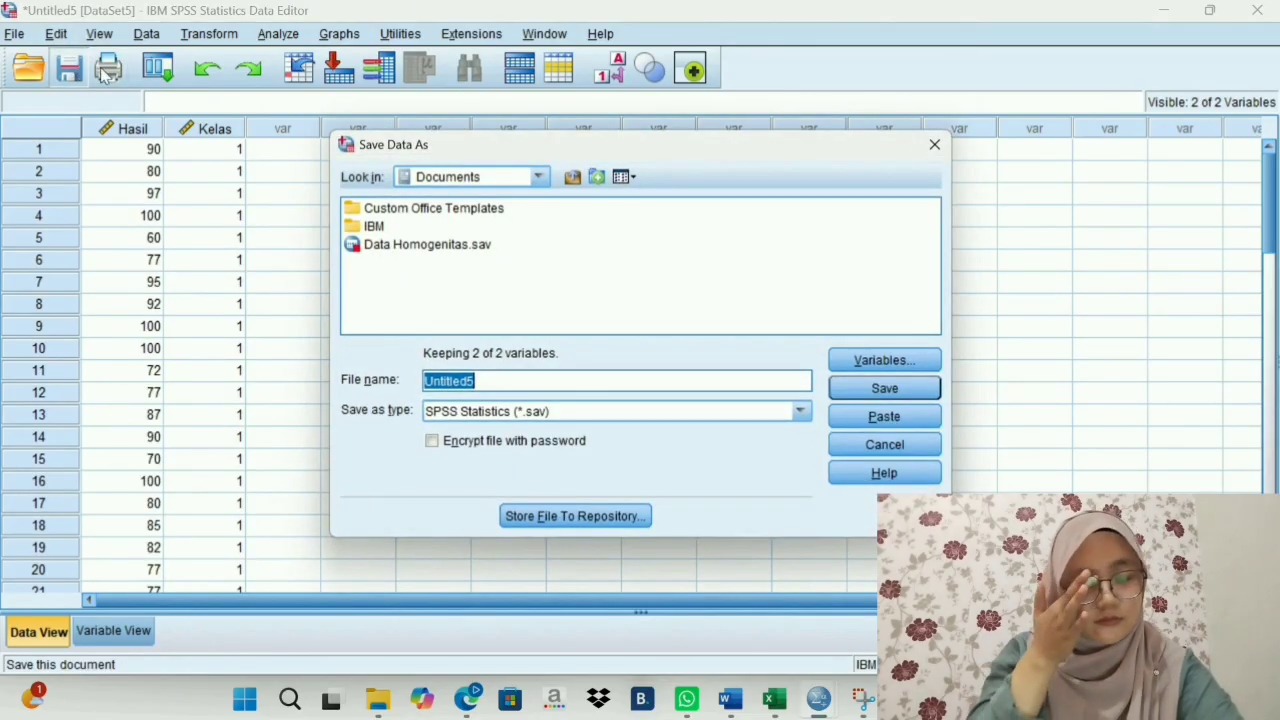
click(482, 381)
double_click(482, 381)
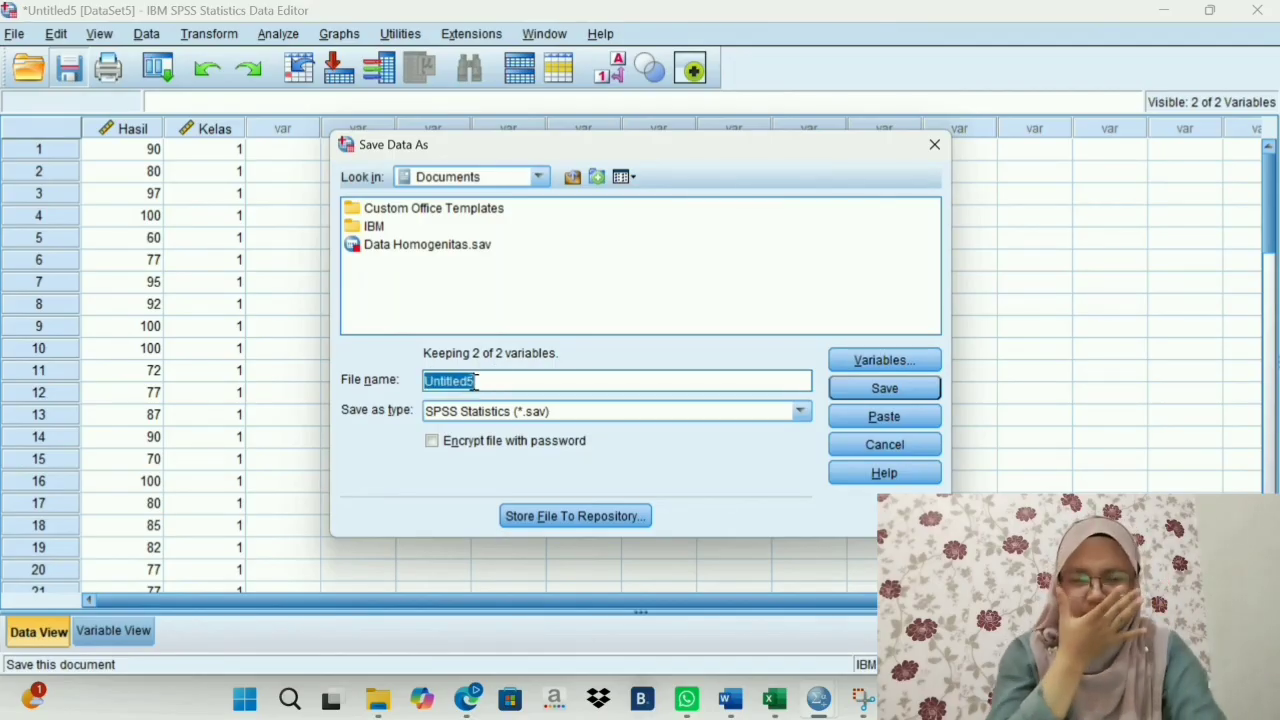
click(481, 381)
drag(478, 381, 408, 383)
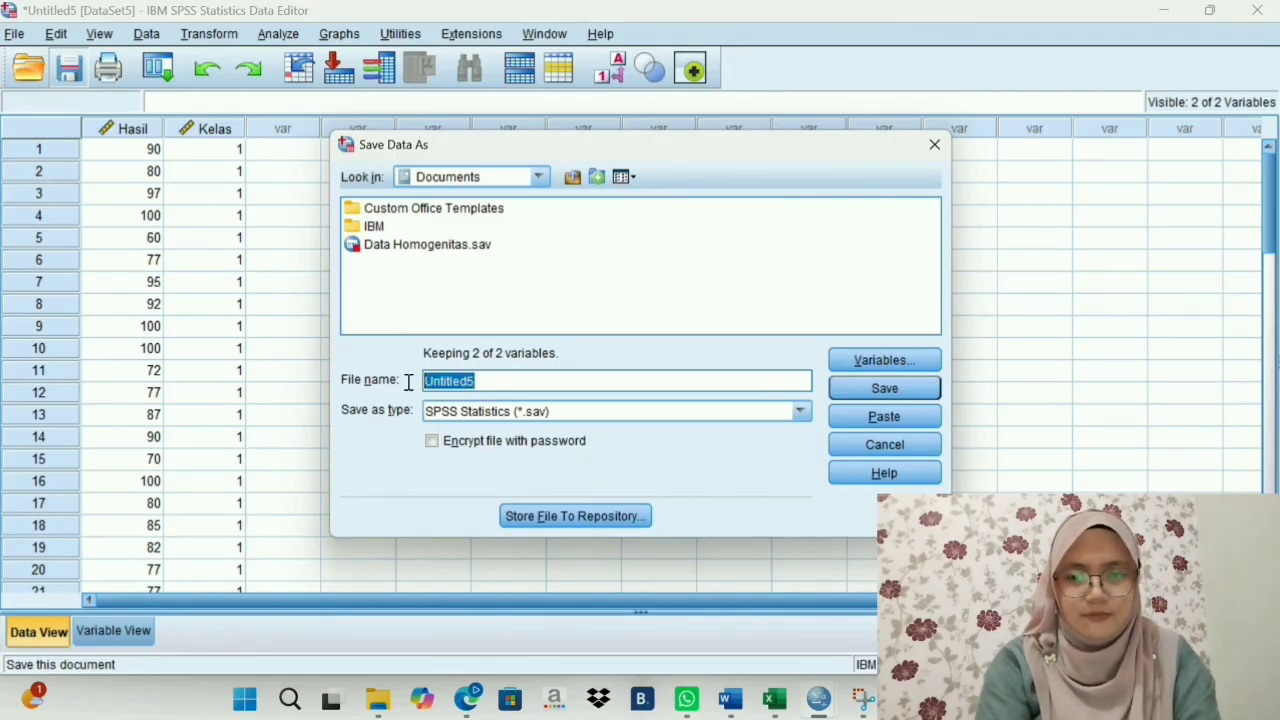
text(Data)
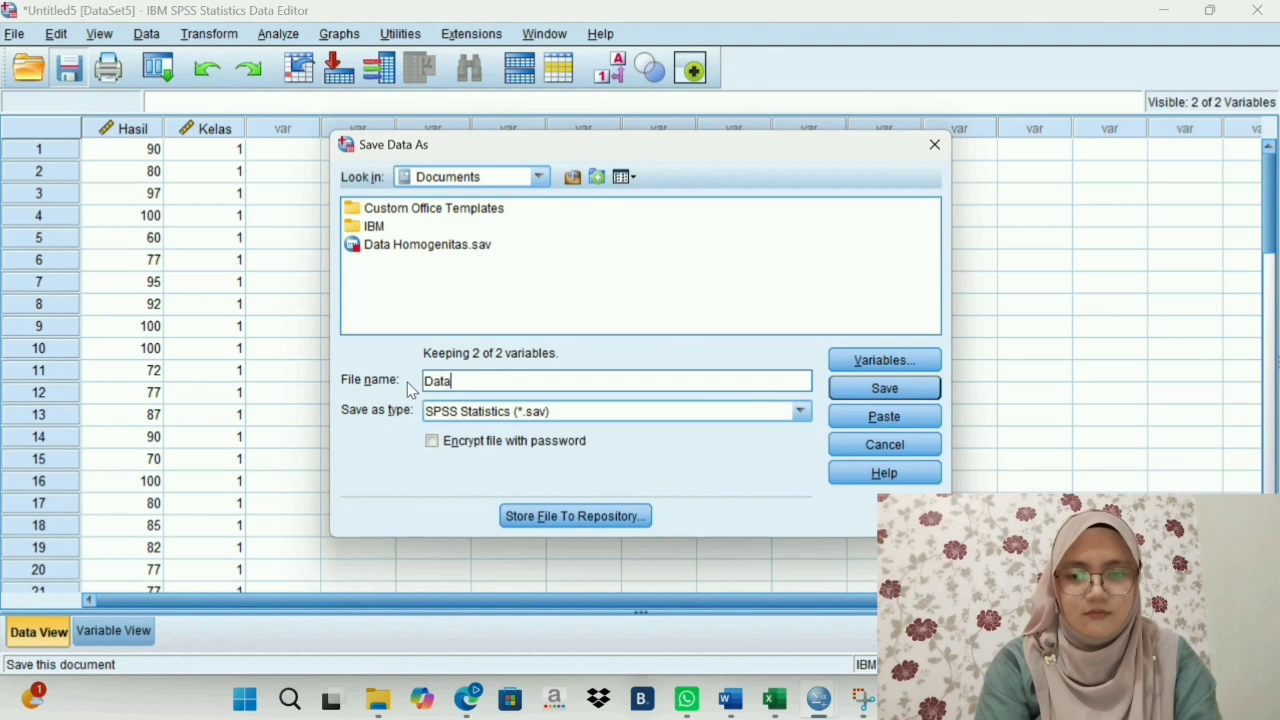
text( Homogenitas)
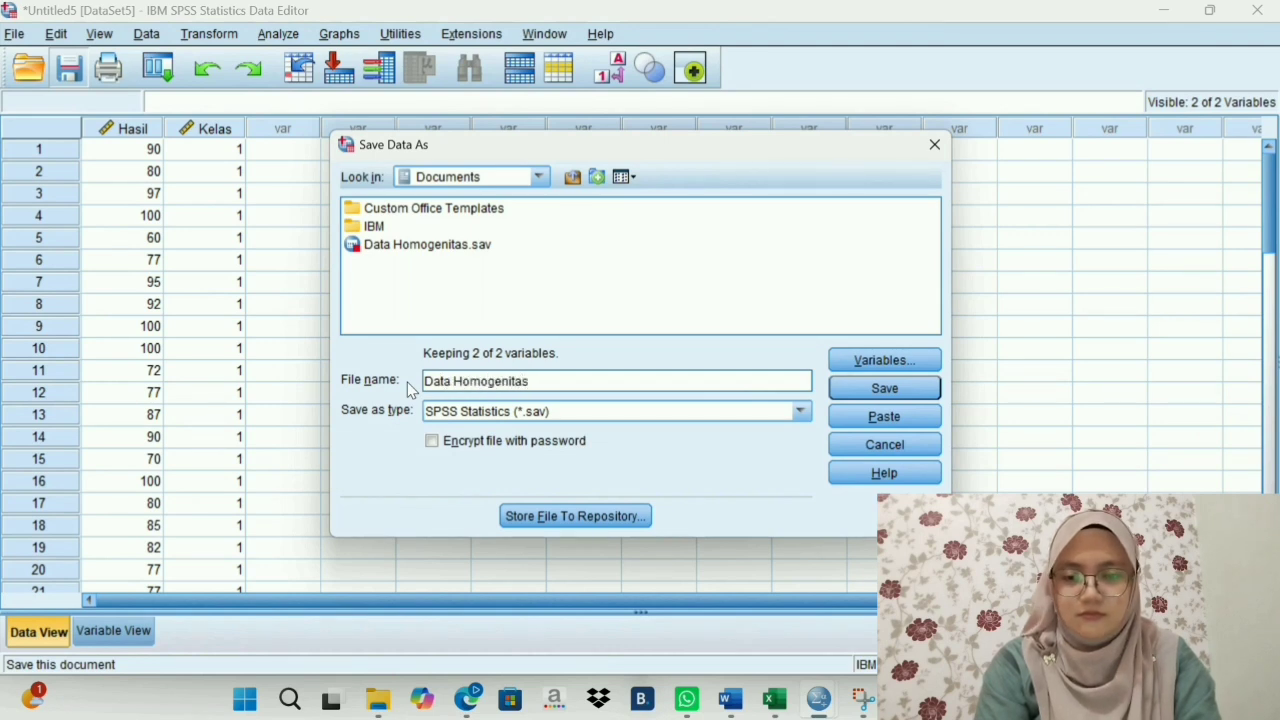
click(887, 390)
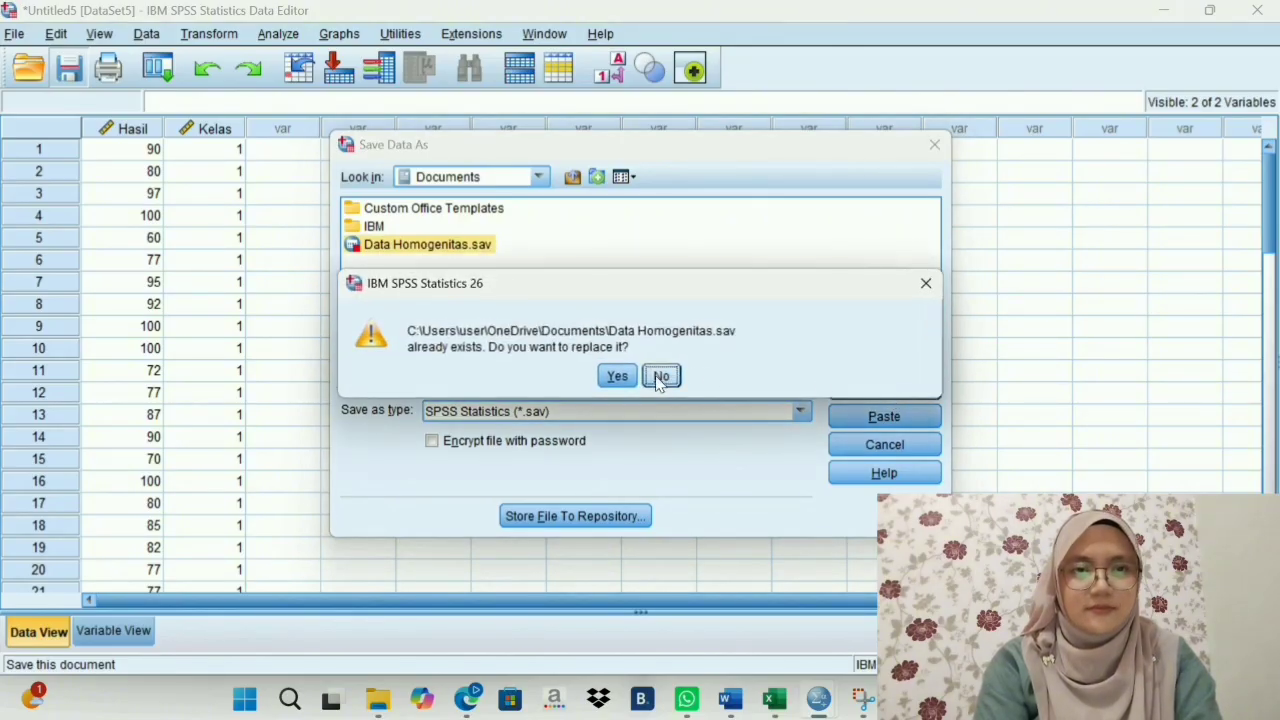
click(648, 376)
- Extend the file name to Data Homogenitas statistik and save the dataset
drag(577, 384, 533, 381)
key(BackSpace)
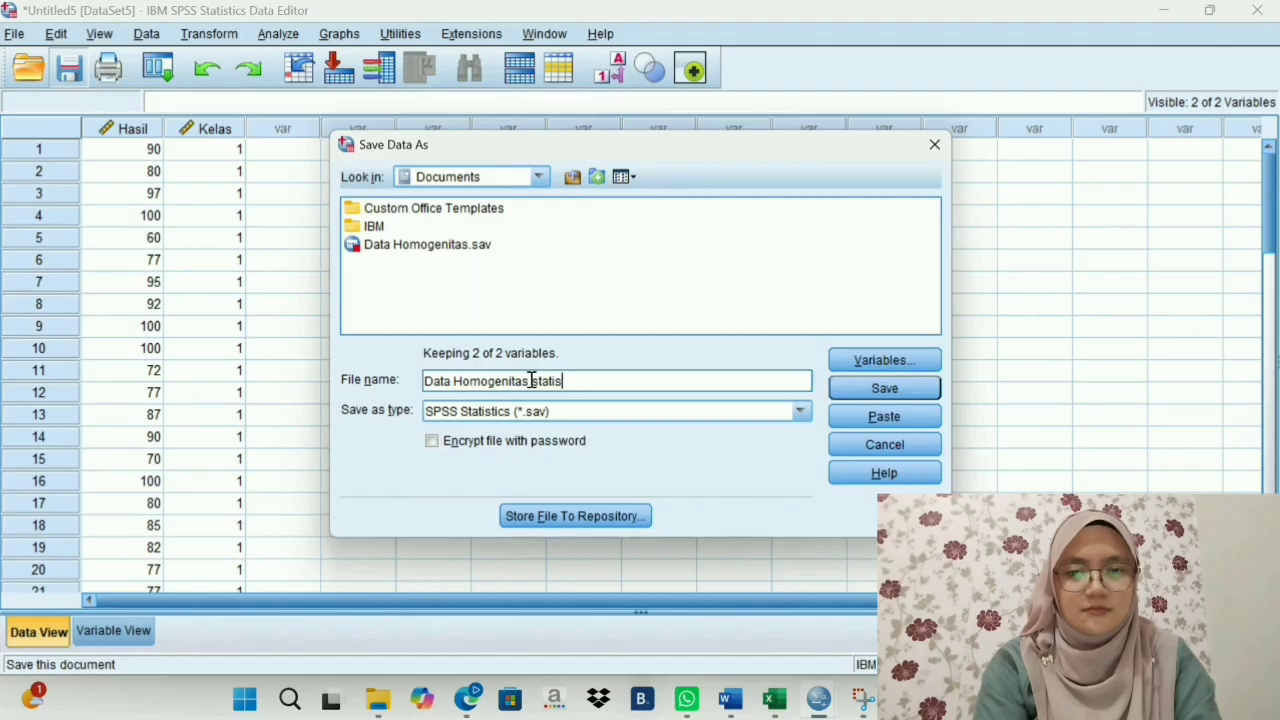
click(848, 391)
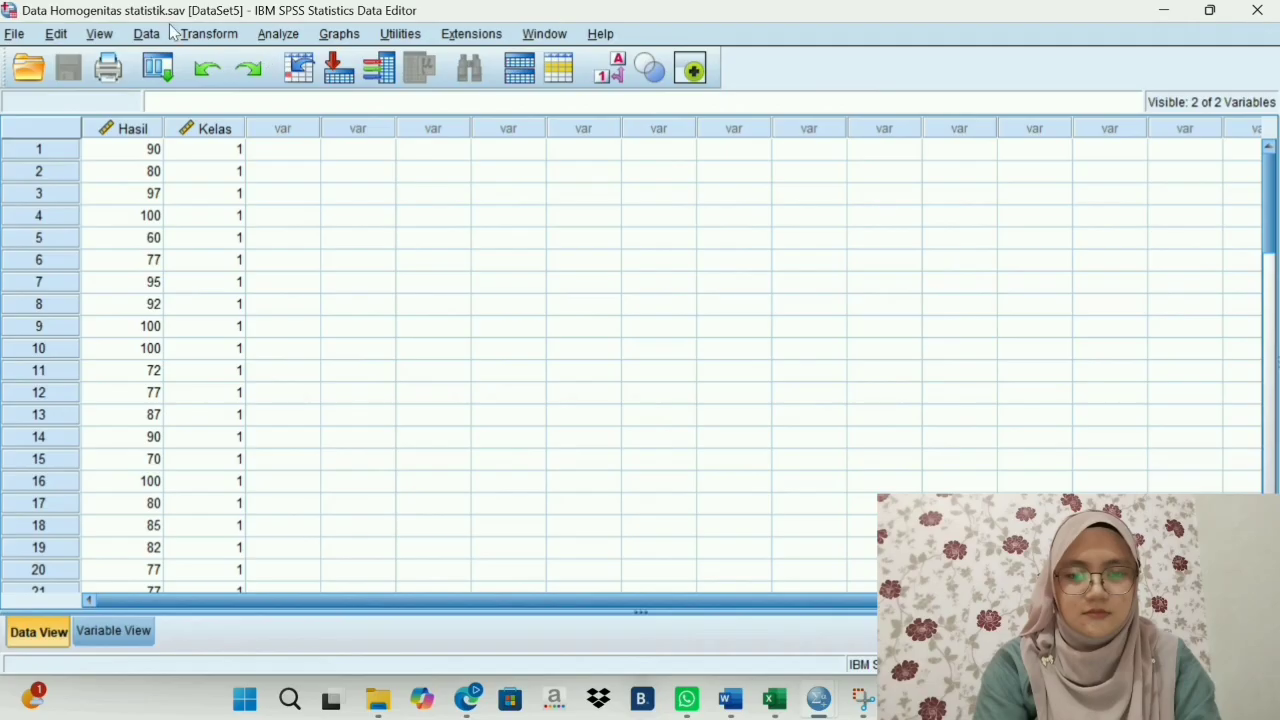
click(279, 36)
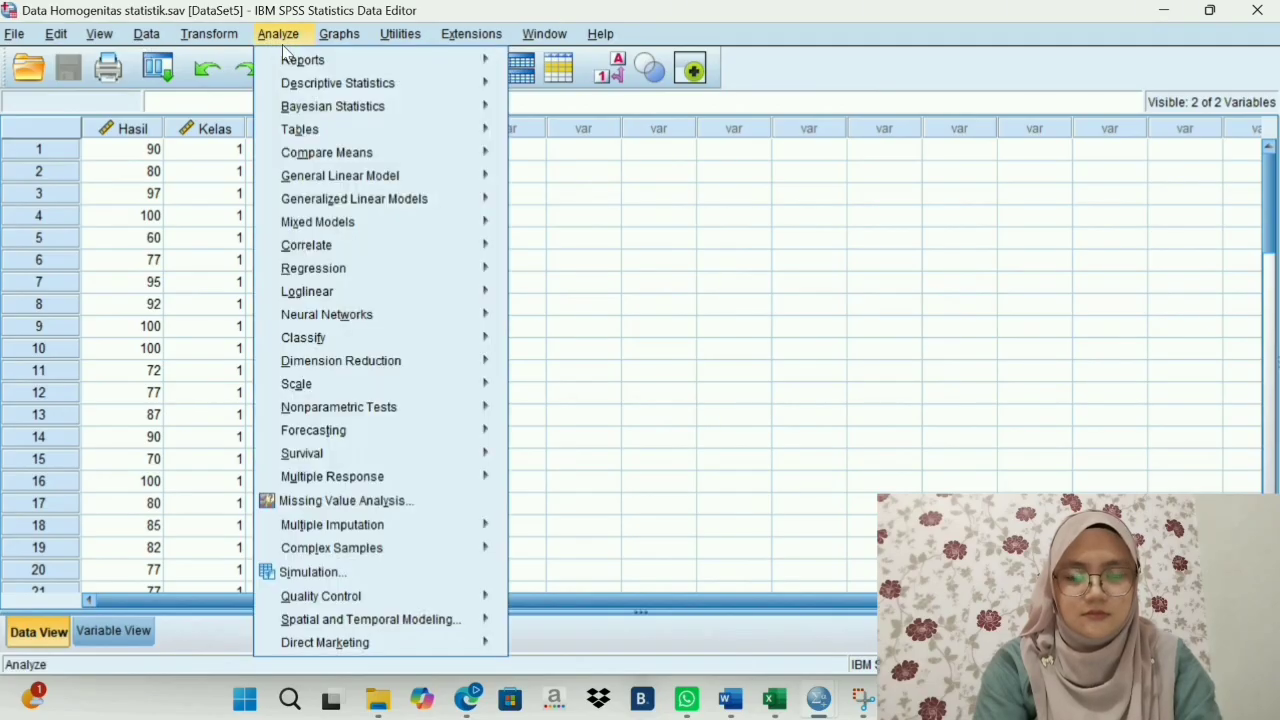
mouse_move(322, 88)
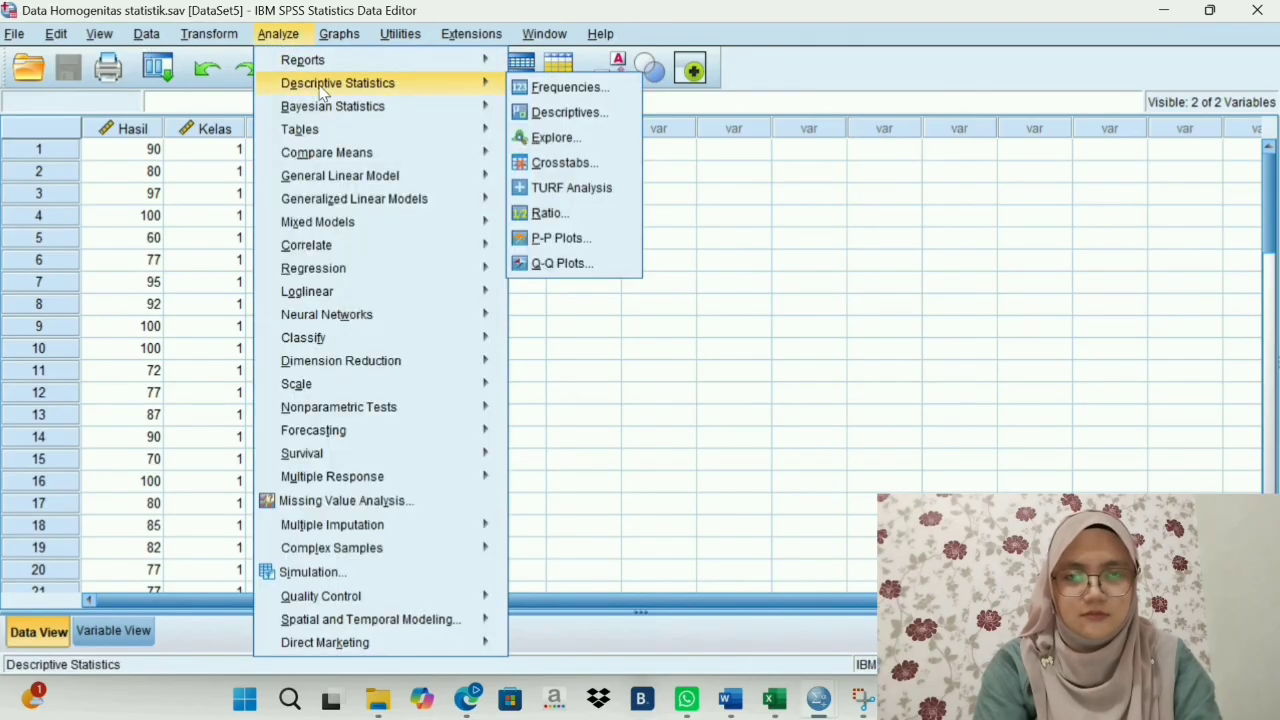
click(540, 115)
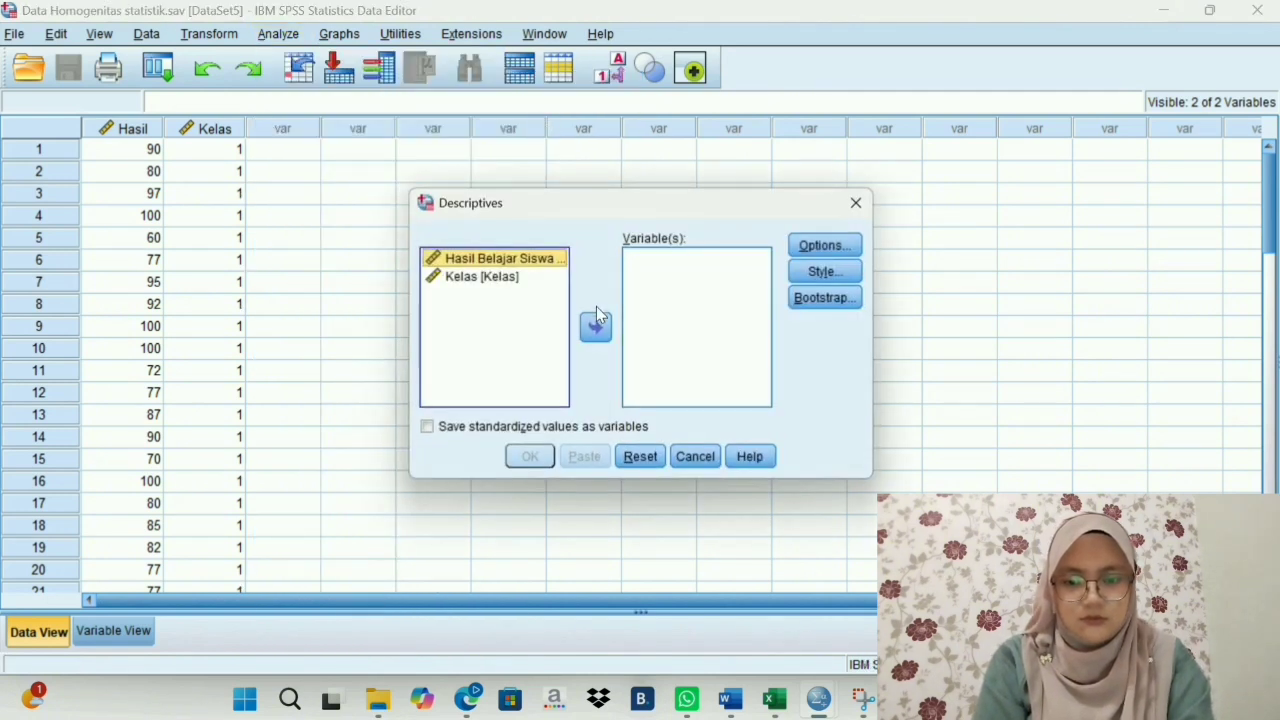
click(856, 202)
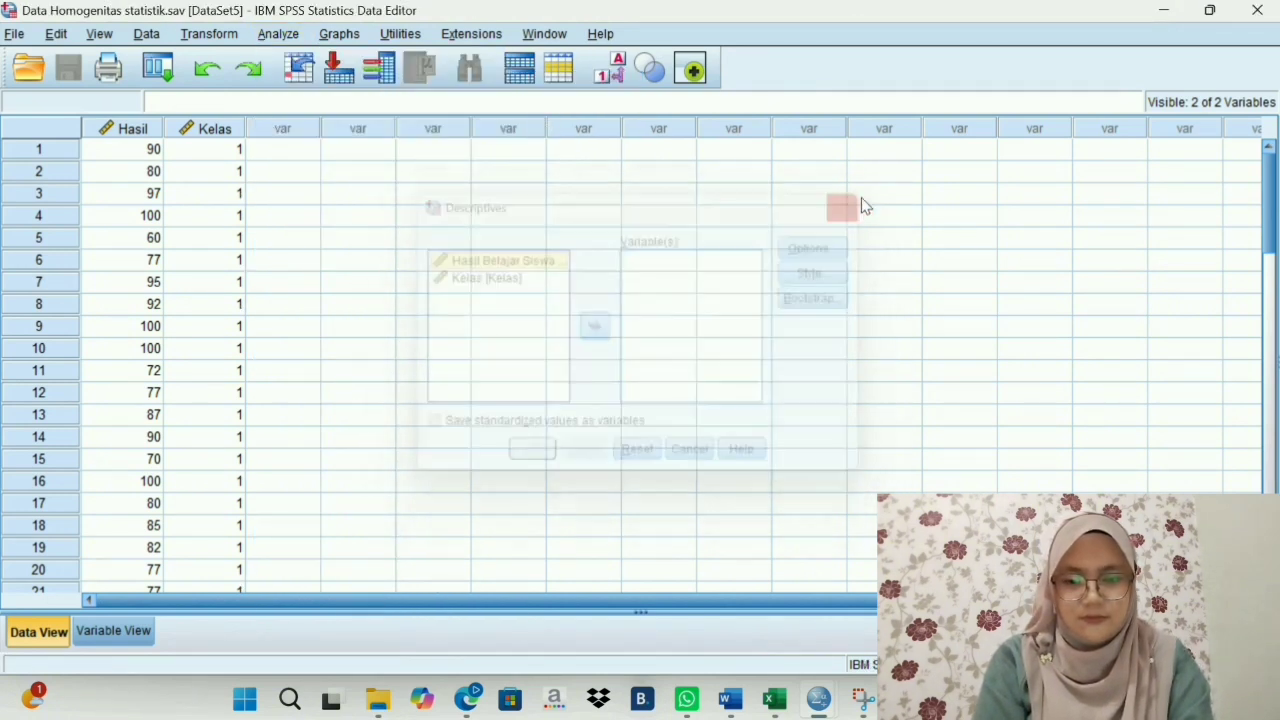
- Set up an Explore analysis with Hasil Belajar Siswa as the dependent variable and Kelas as the factor
click(278, 33)
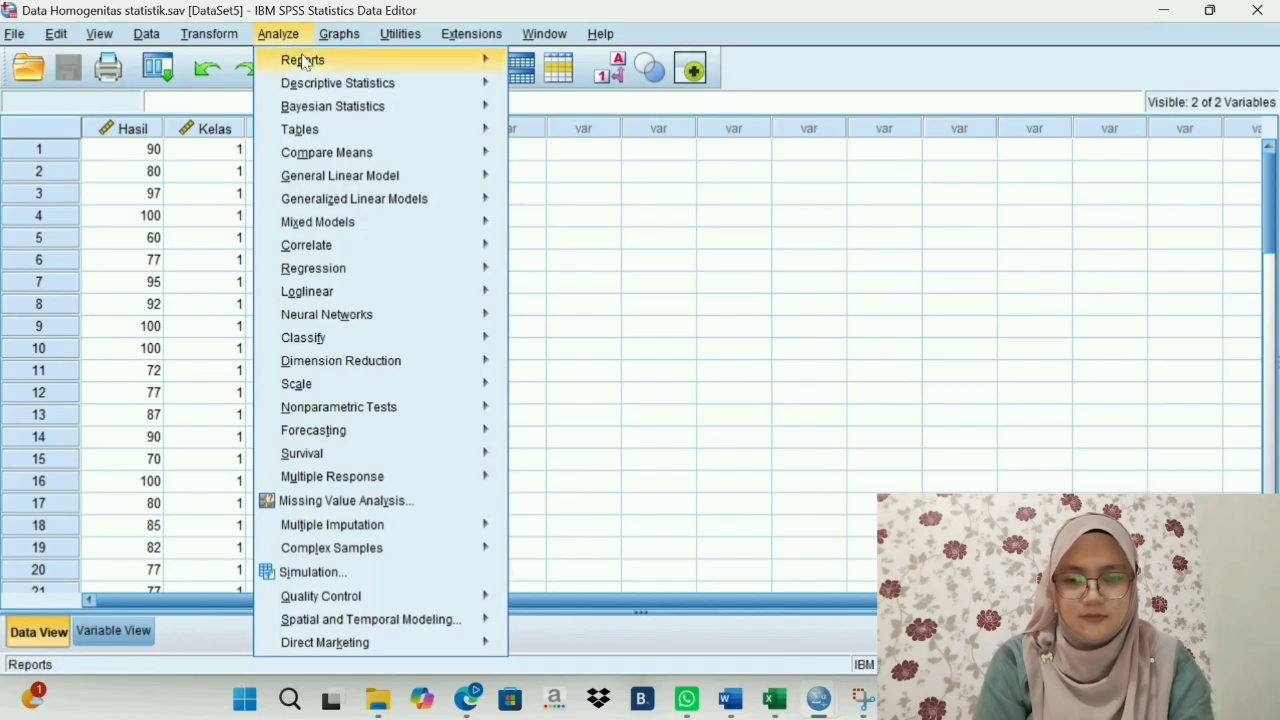
mouse_move(320, 83)
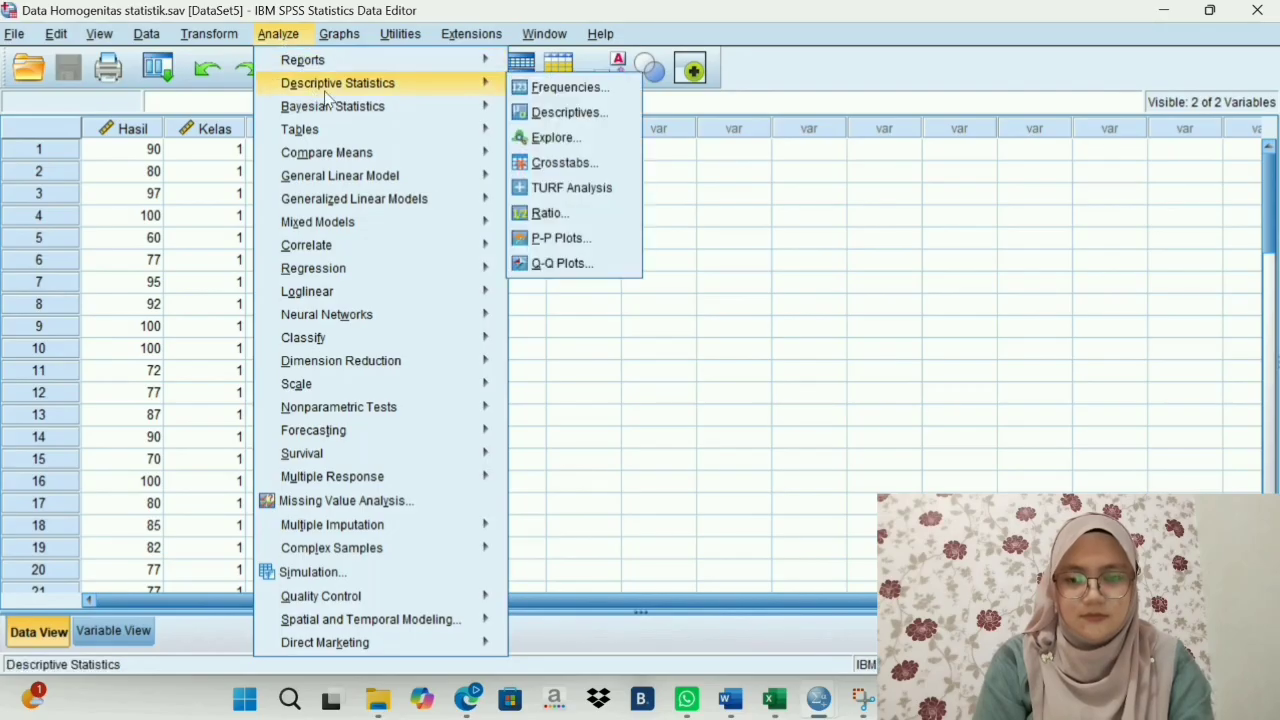
click(545, 139)
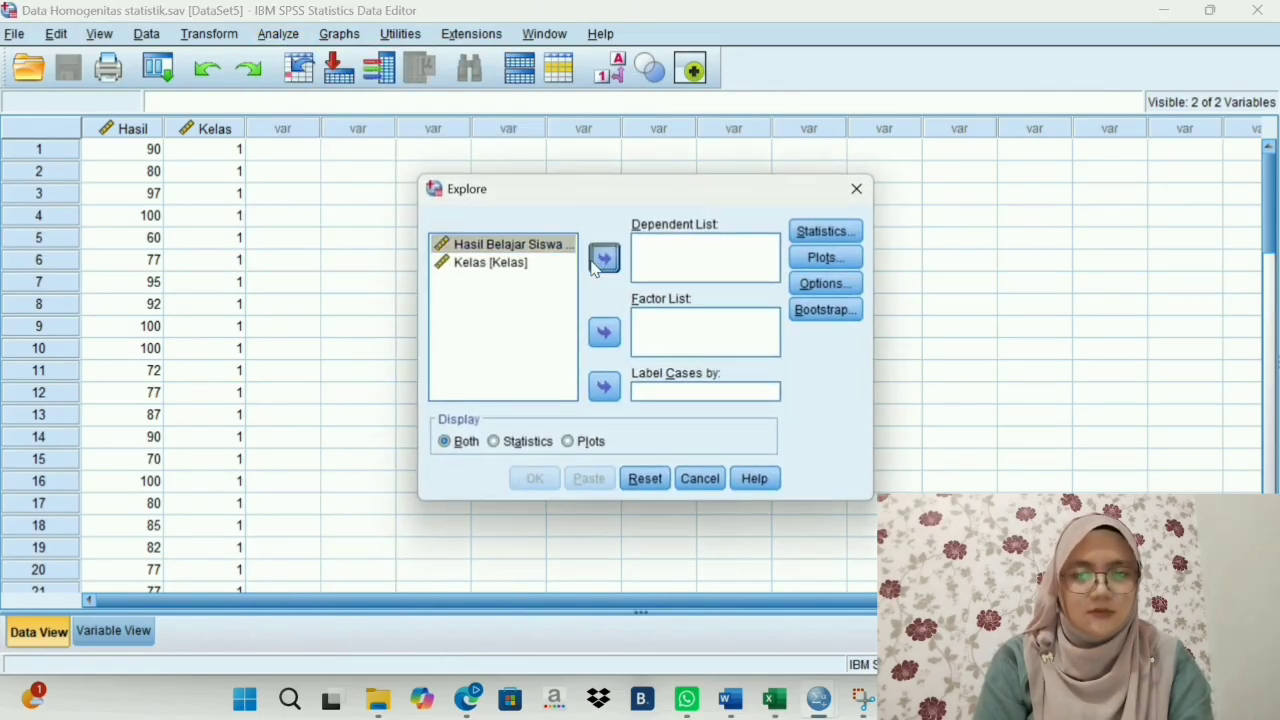
click(603, 259)
click(530, 248)
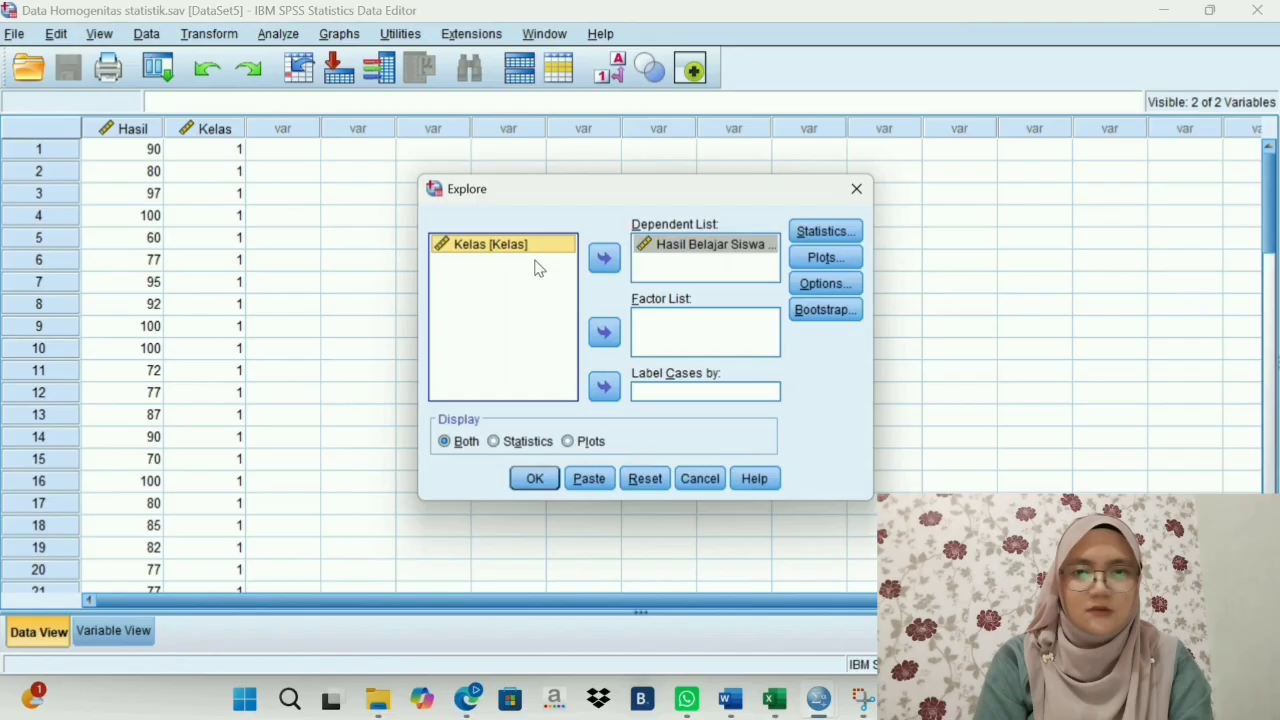
click(605, 334)
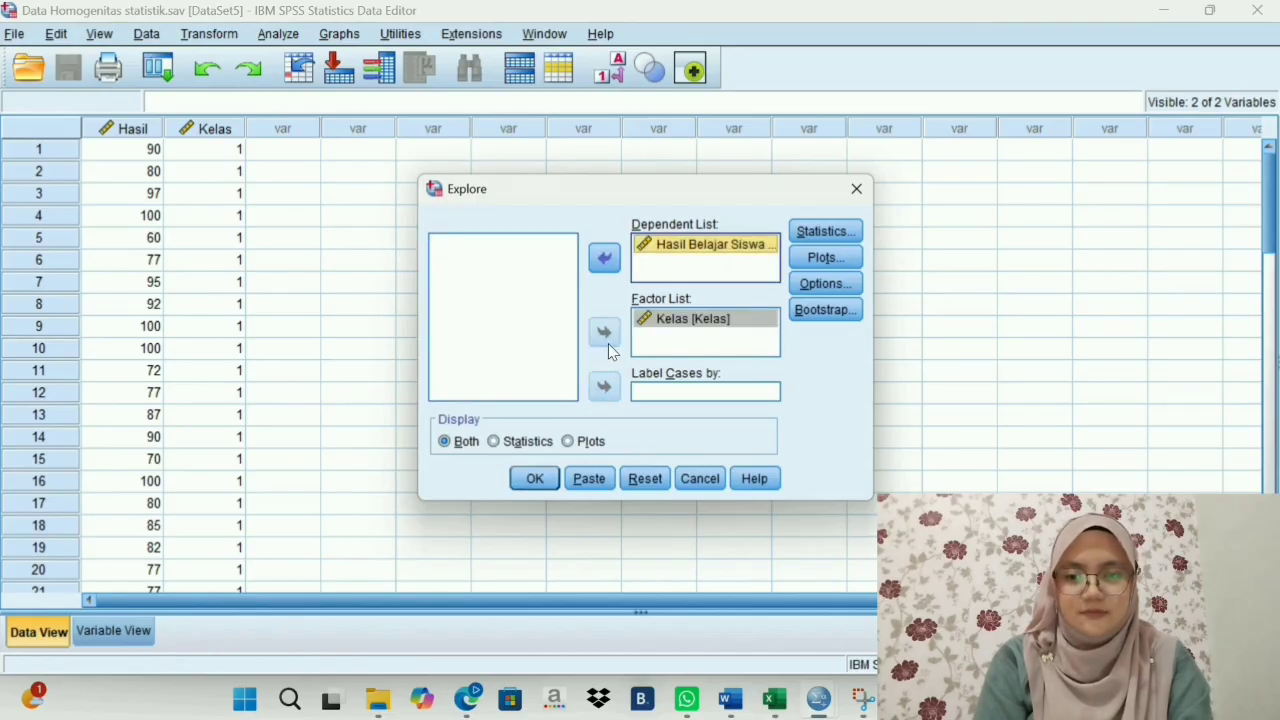
- Add the spread vs level plot with Levene test using Power estimation and run the Explore analysis
click(835, 256)
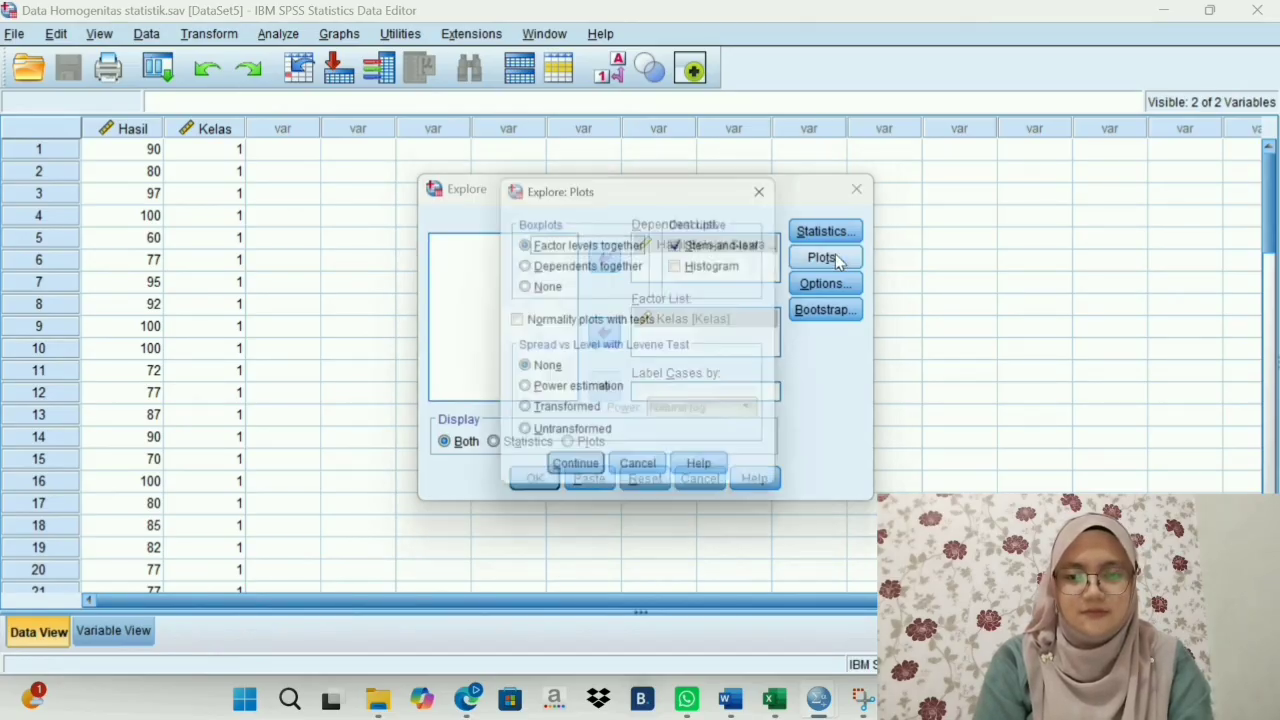
click(526, 396)
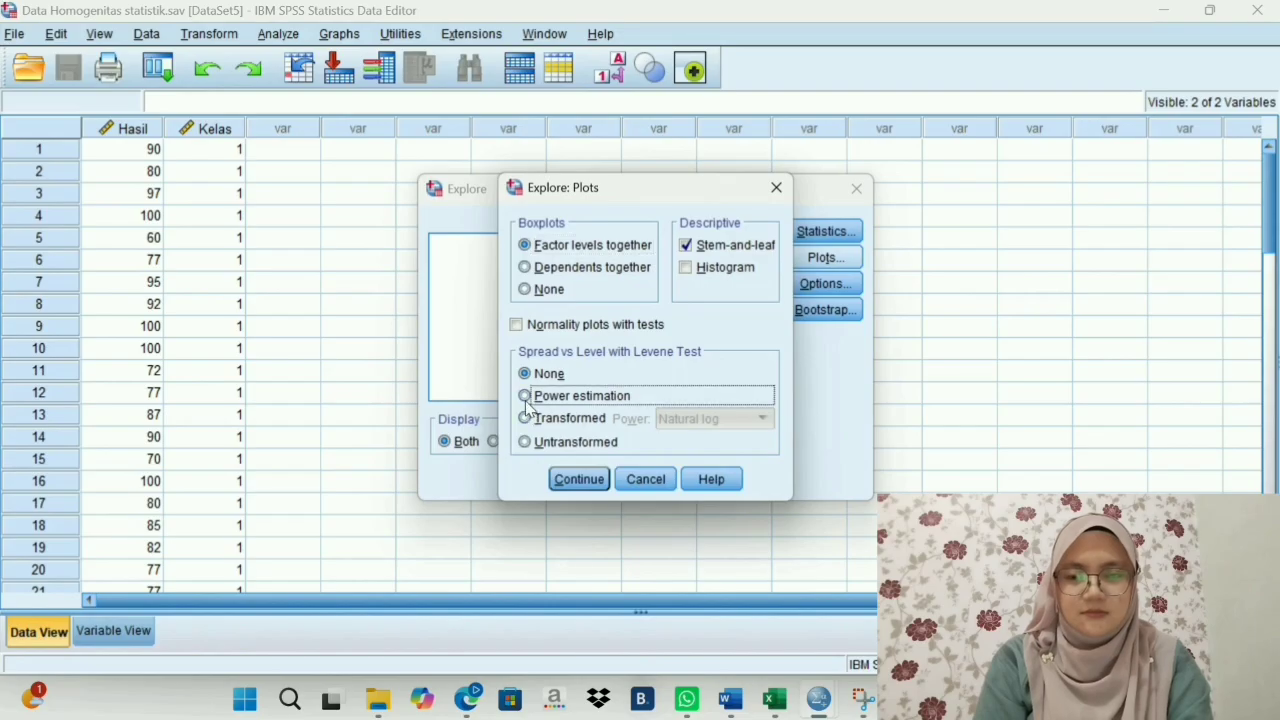
click(579, 479)
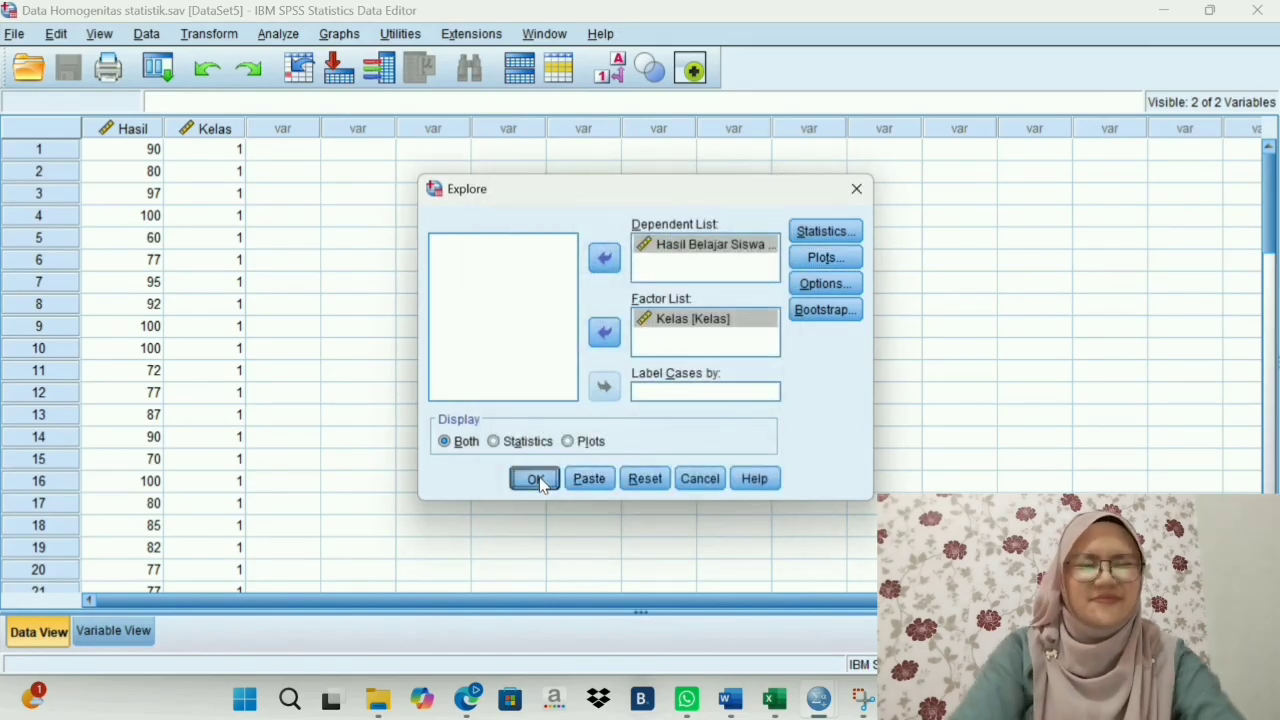
click(536, 479)
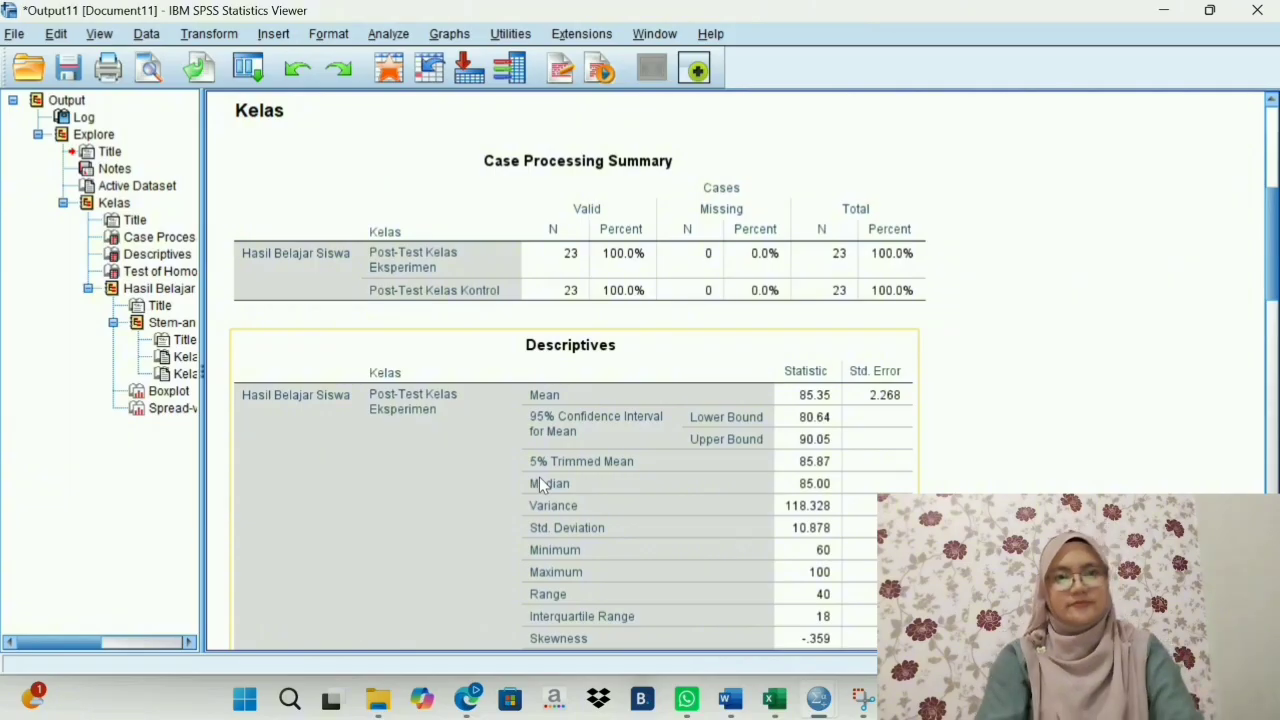
- Examine the Test of Homogeneity of Variance table and compare it with the interpretation in the Word document
scroll(539, 477, down, 8)
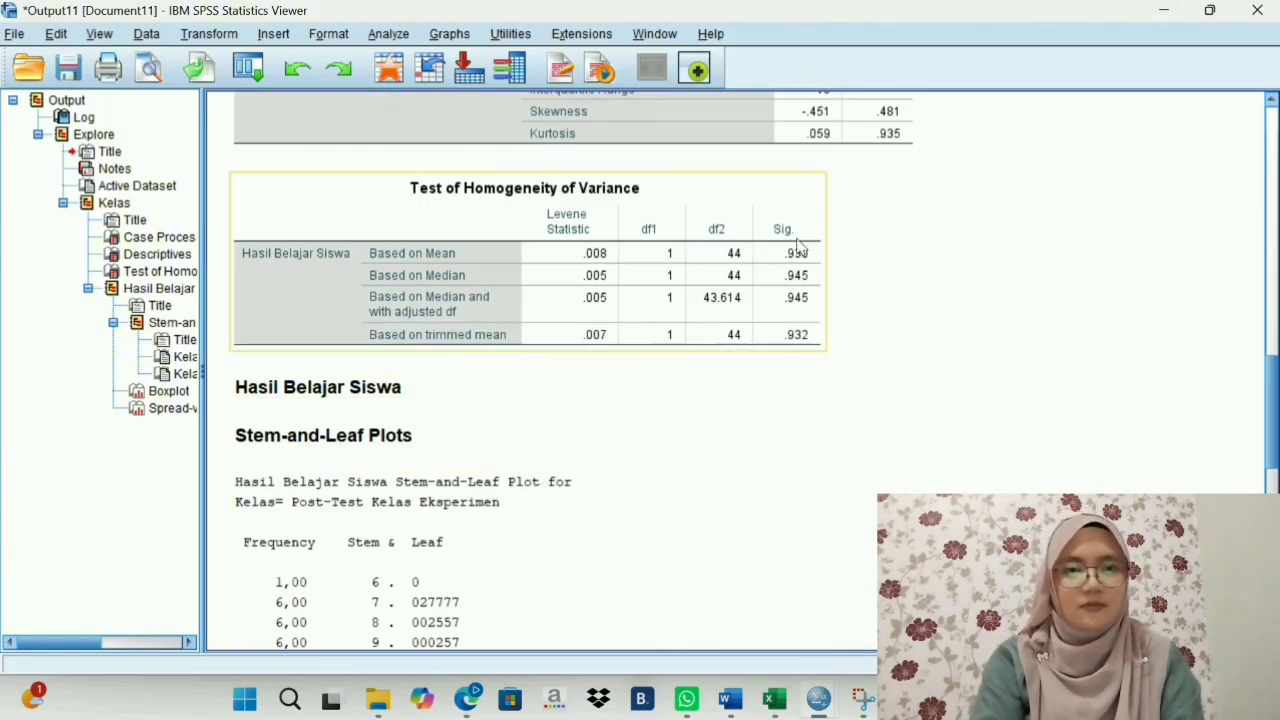
click(730, 700)
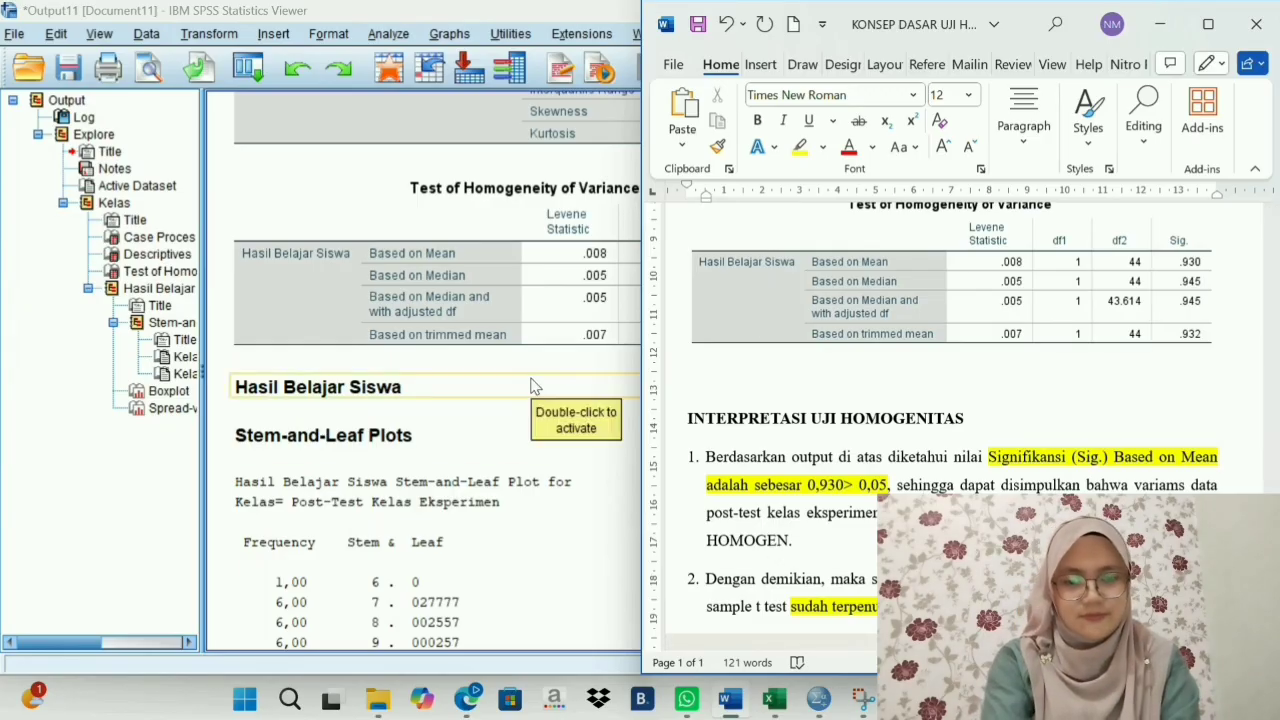
click(569, 552)
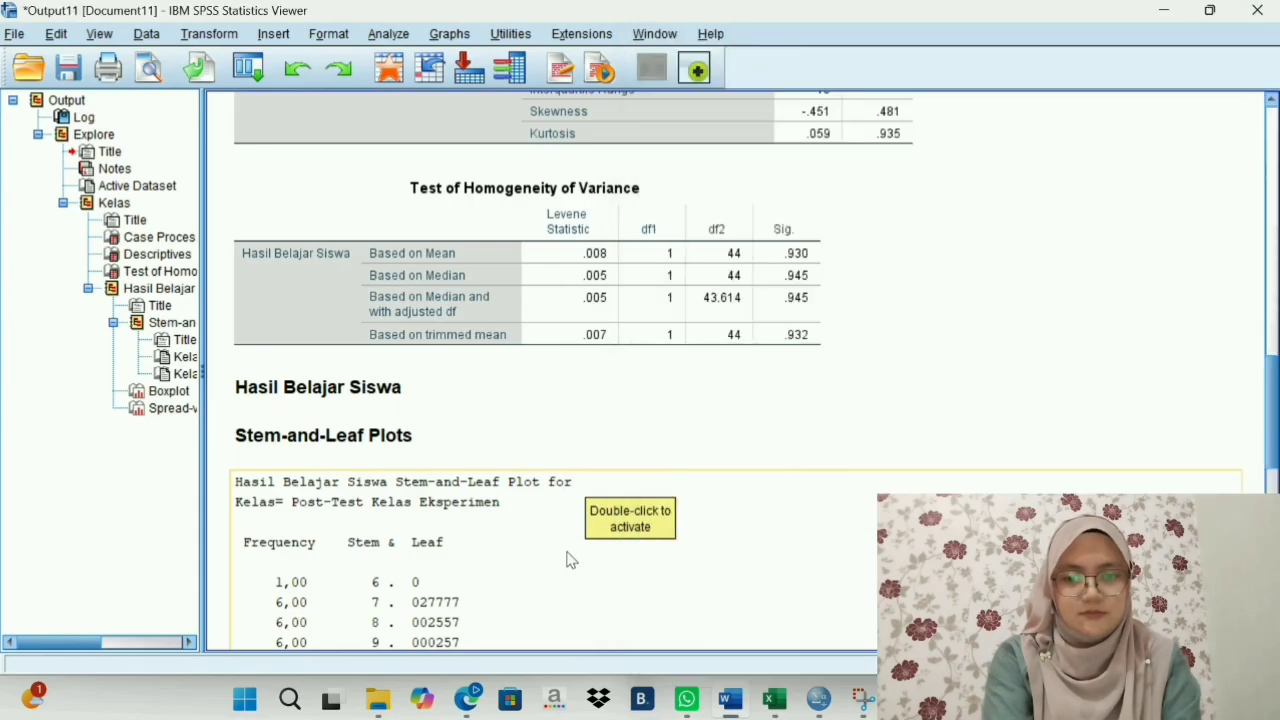
- Save the output in Documents as Output Data homogenitas statistik and close the output window
scroll(798, 400, up, 8)
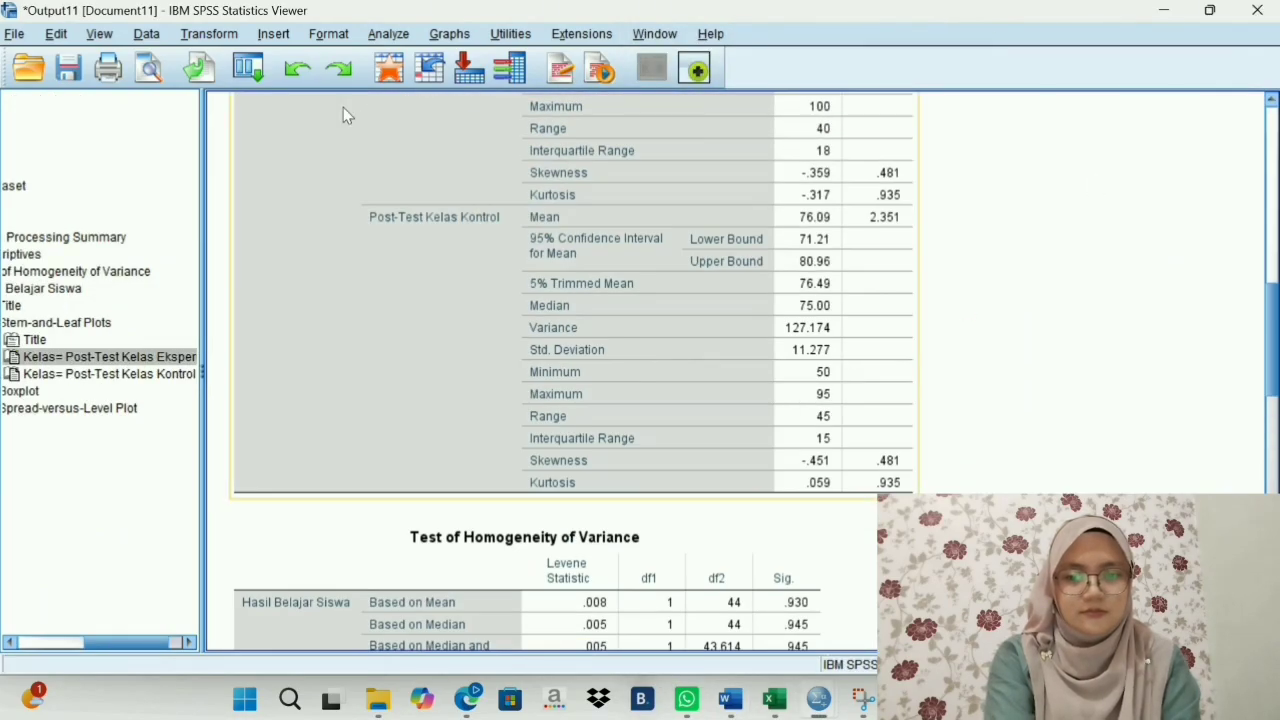
click(70, 83)
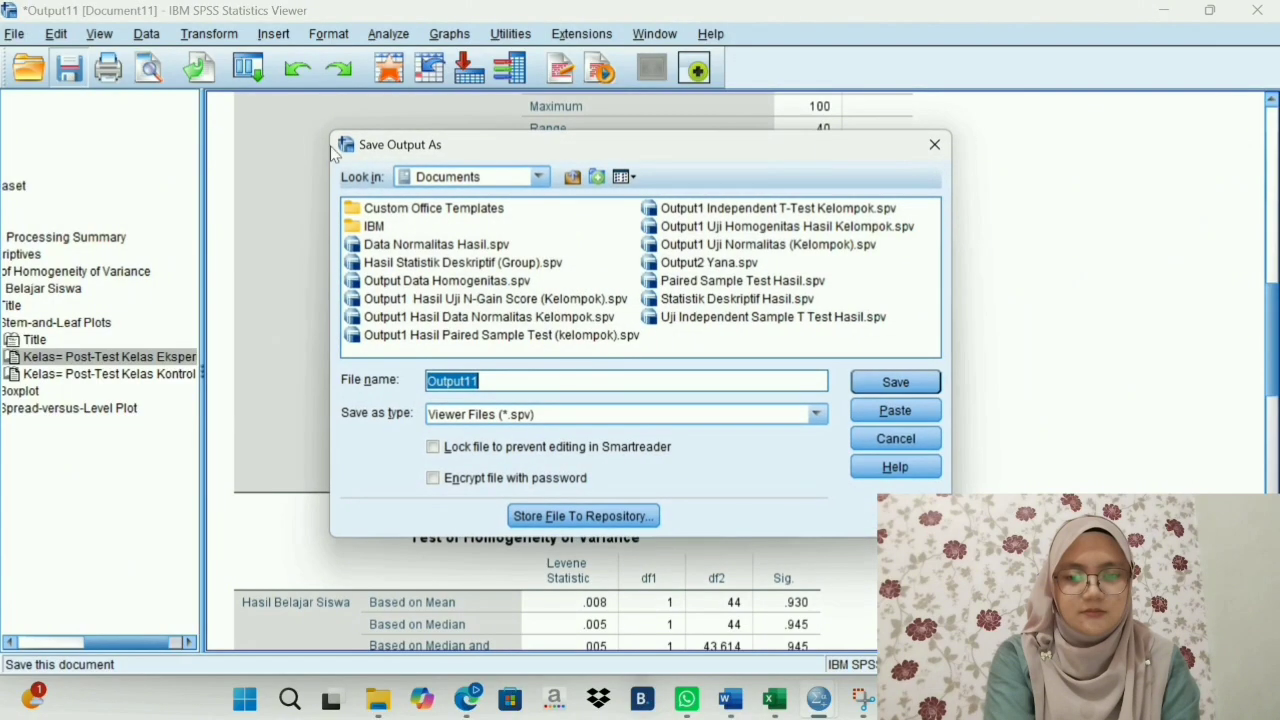
click(497, 389)
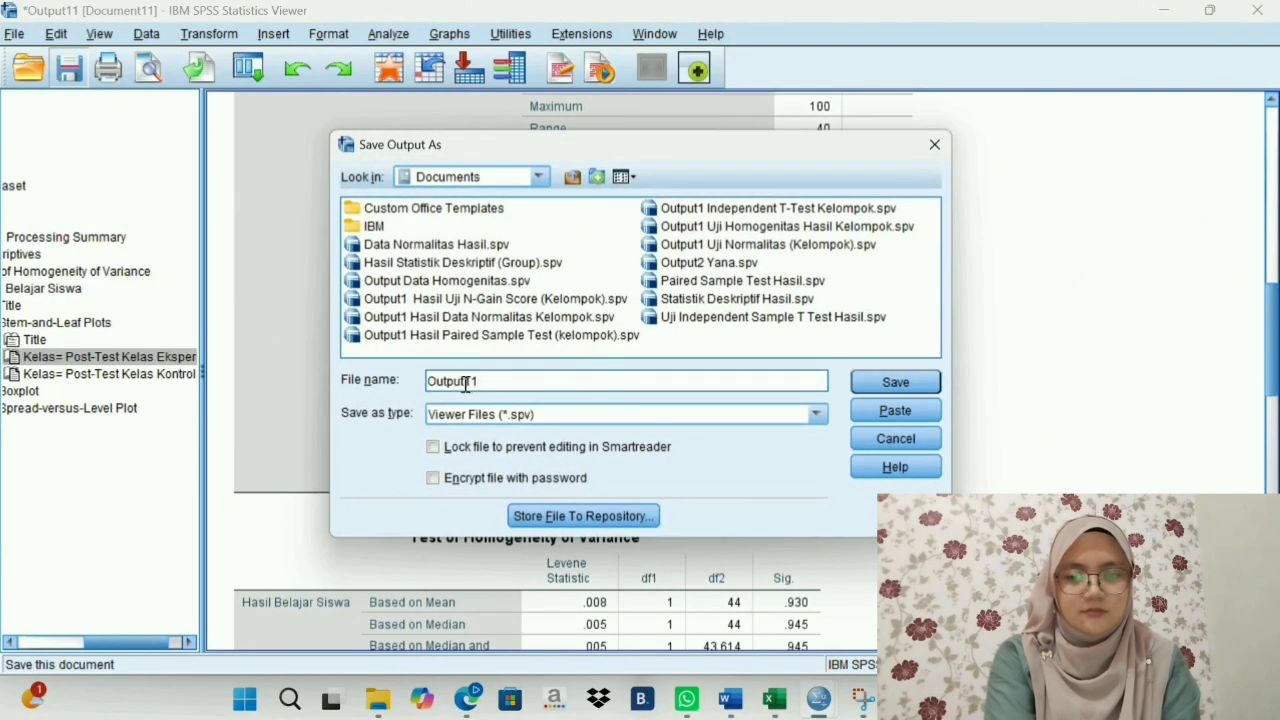
key(BackSpace)
key(BackSpace)
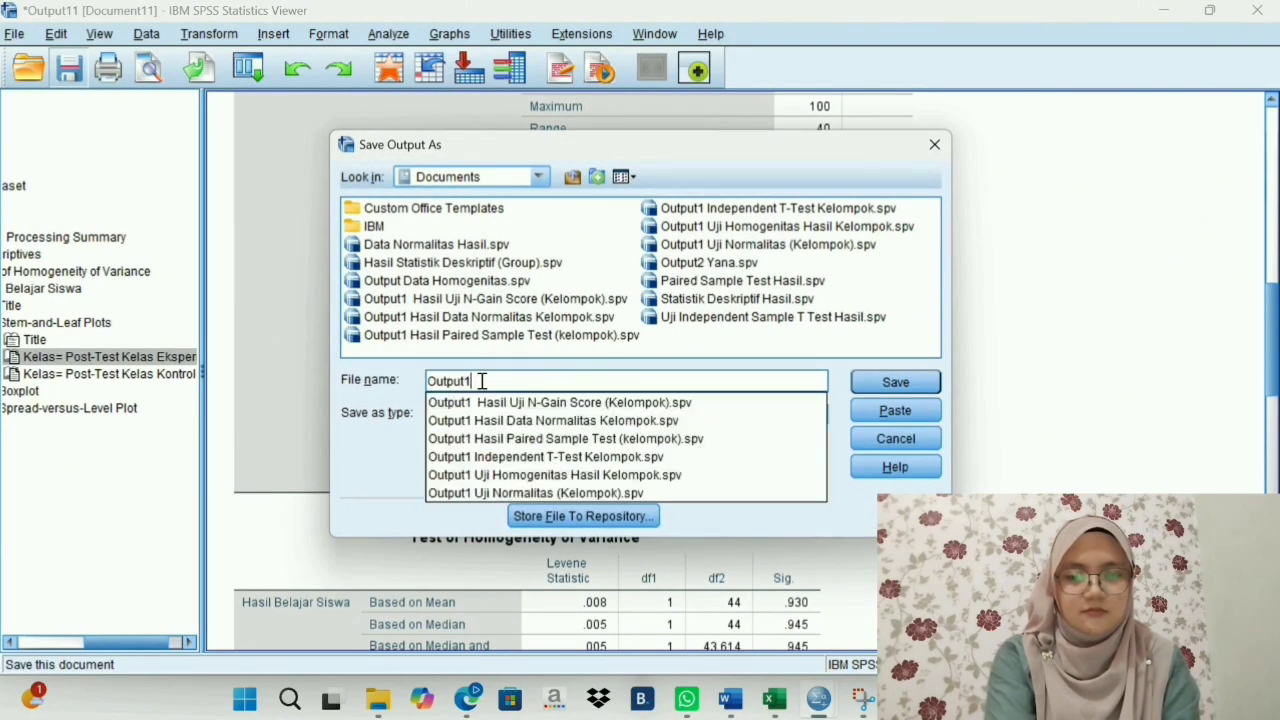
text(Da)
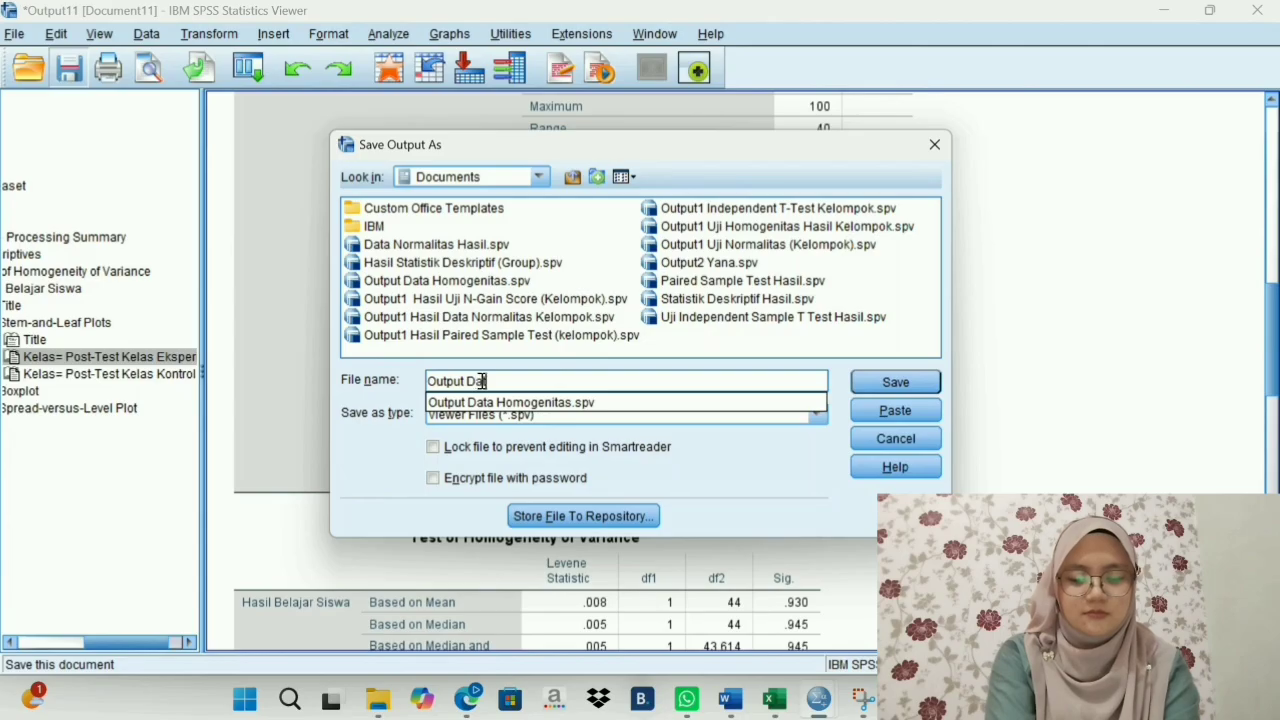
text(ta ho)
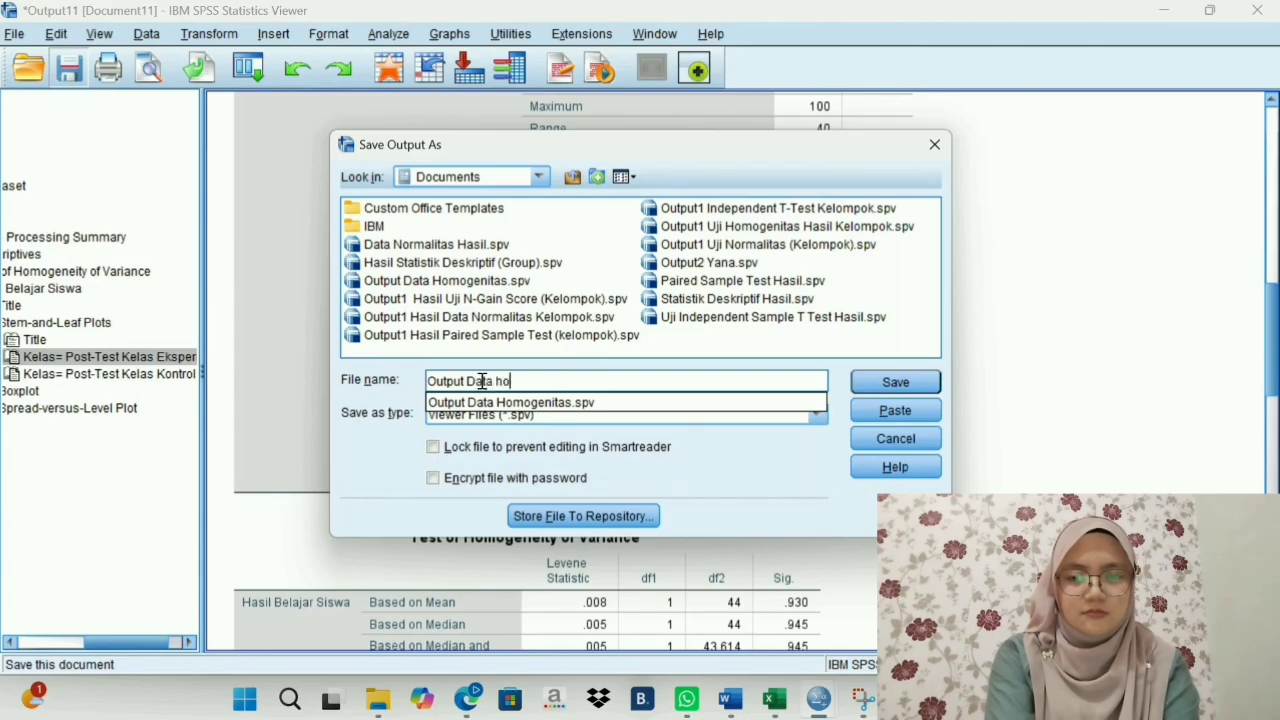
text(mogenitas)
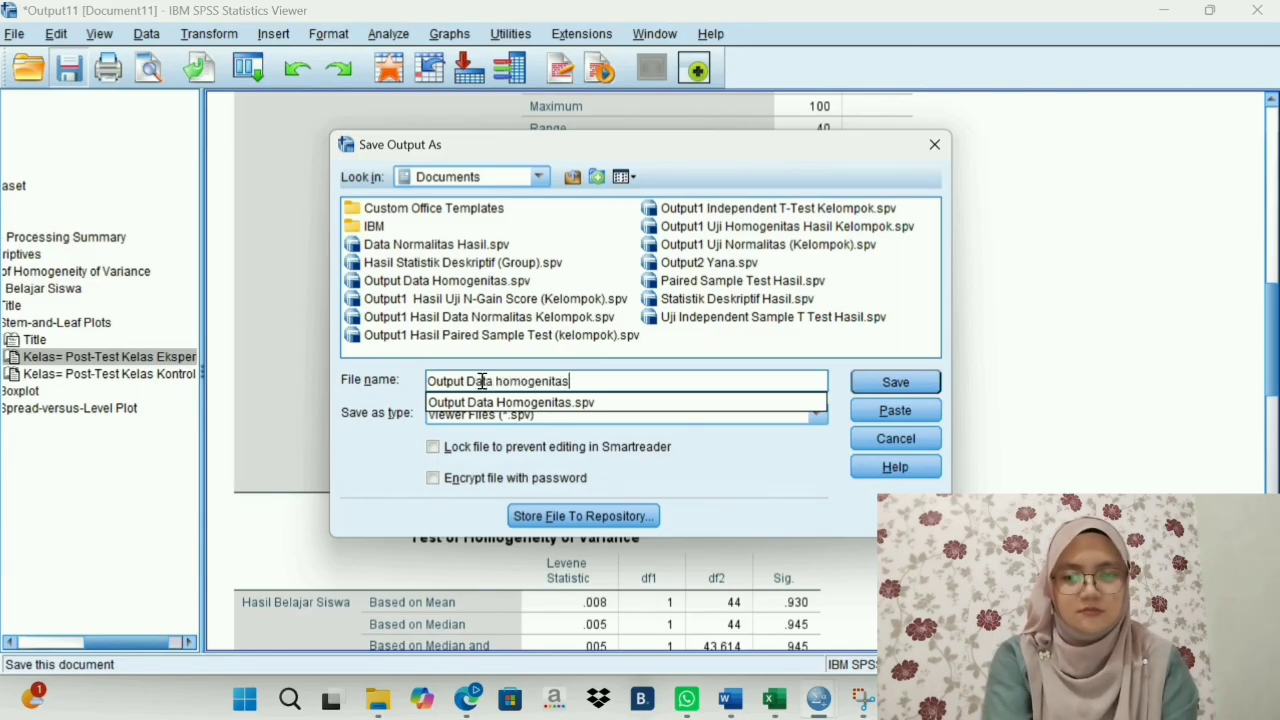
text( statistik)
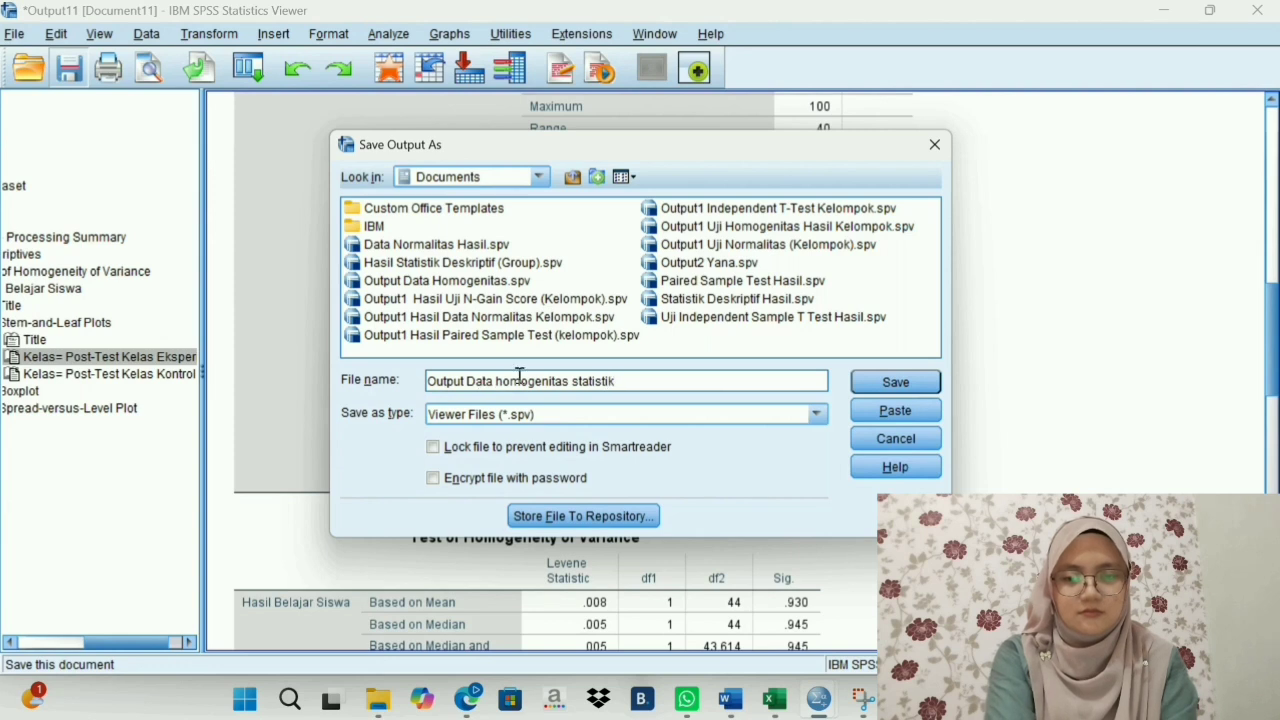
click(903, 388)
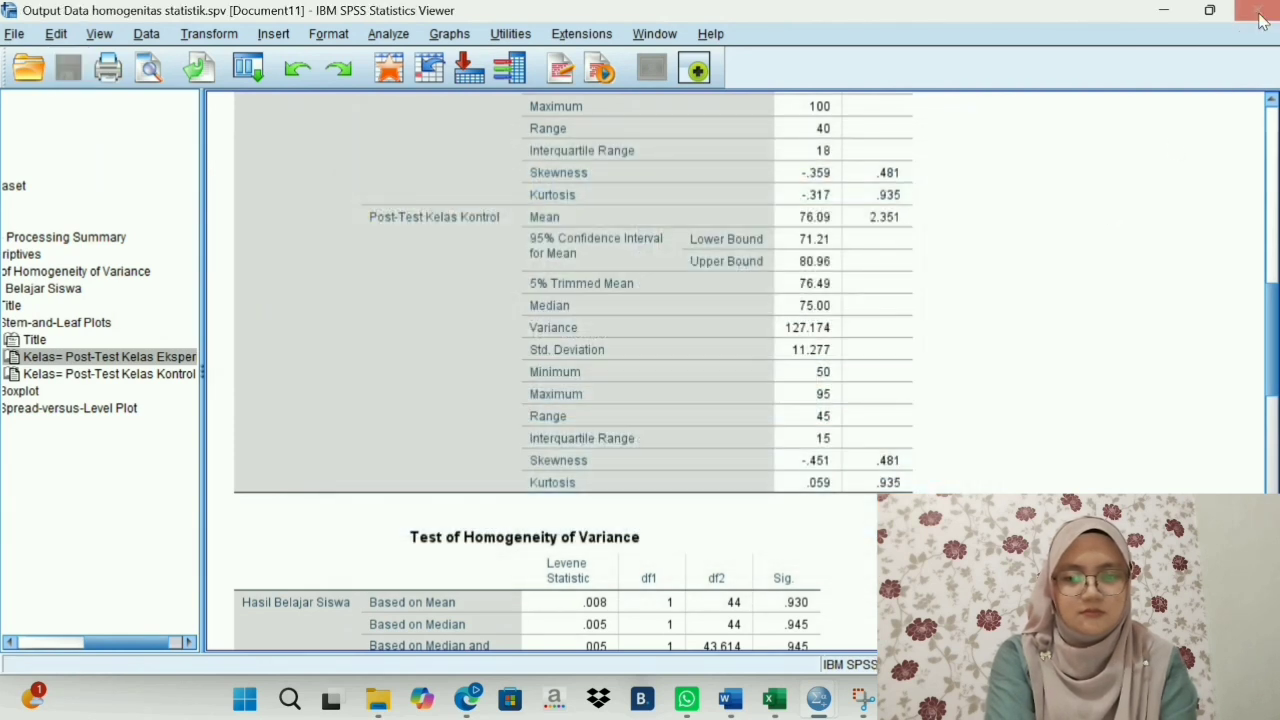
click(1262, 14)
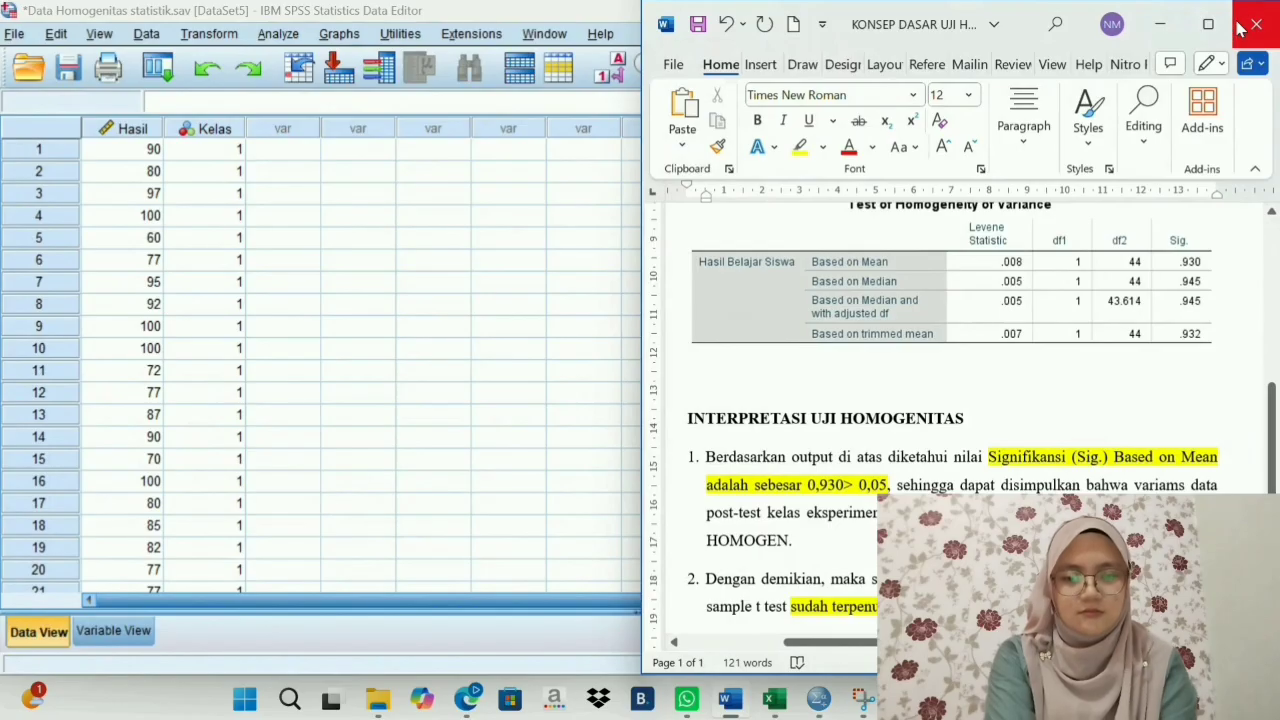
- Return to the SPSS dataset and set up a One-Way ANOVA with Hasil Belajar Siswa as dependent and Kelas as factor
click(1160, 24)
click(585, 285)
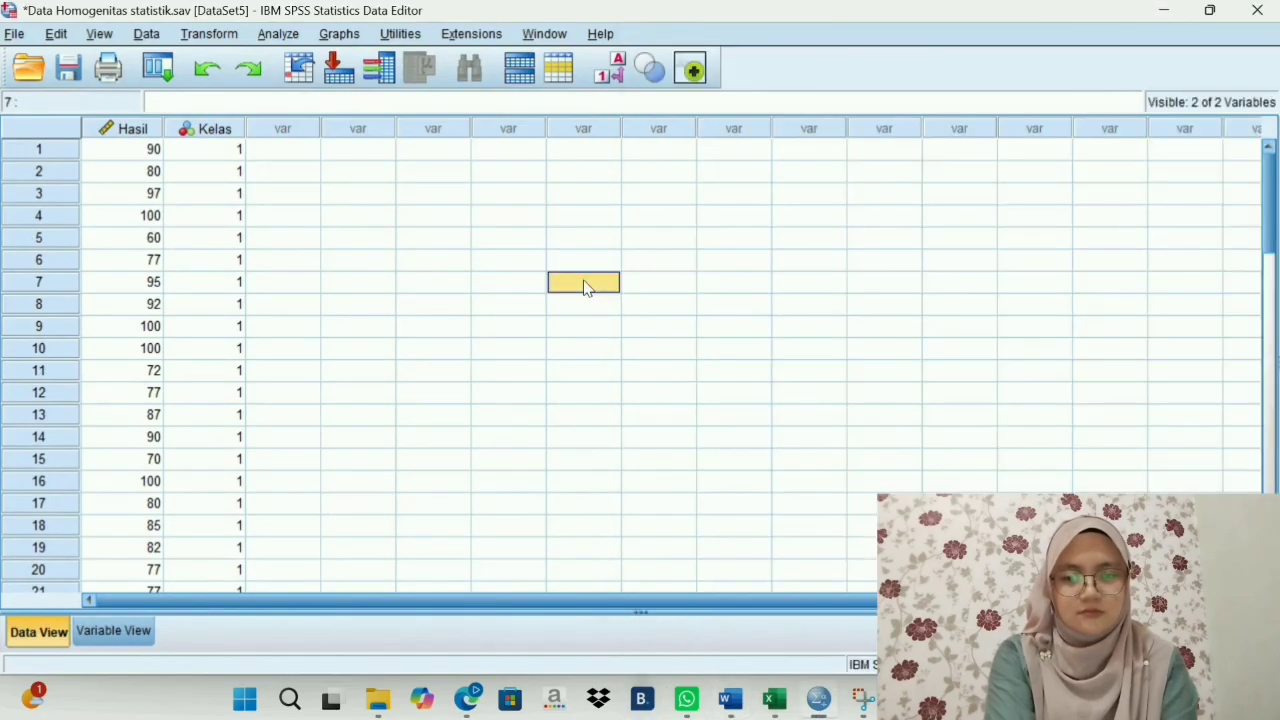
click(270, 38)
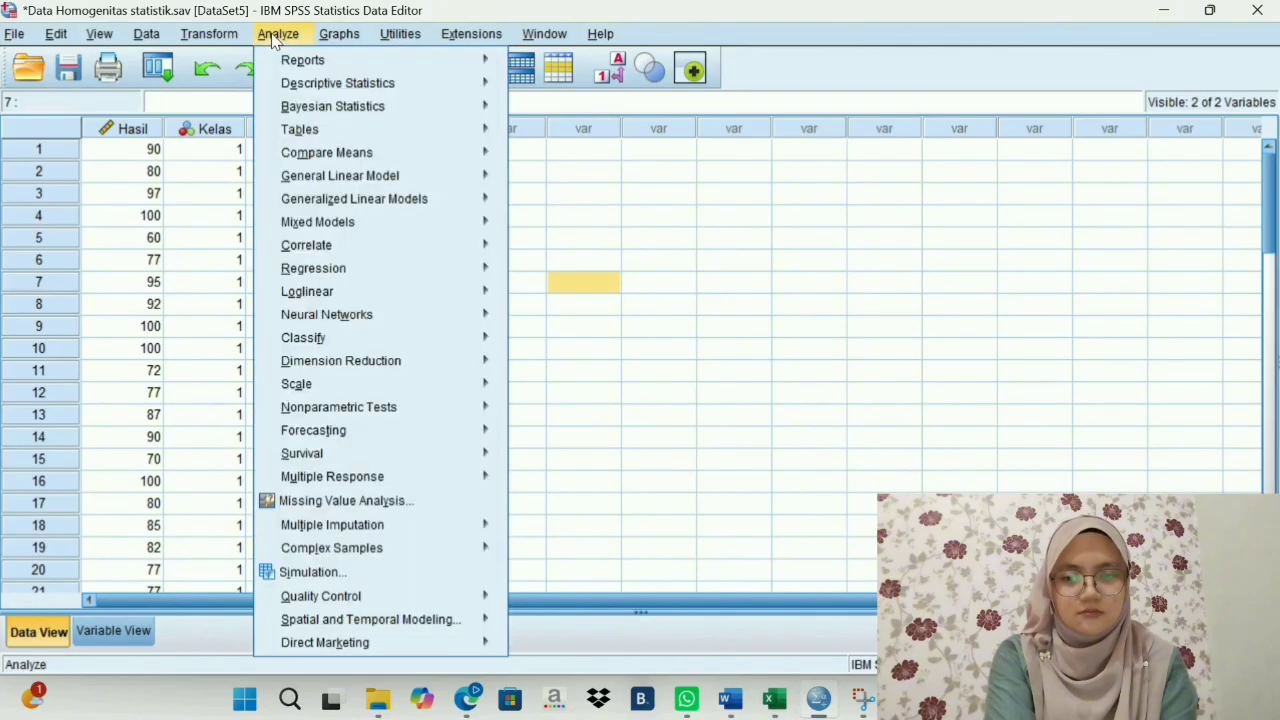
mouse_move(340, 152)
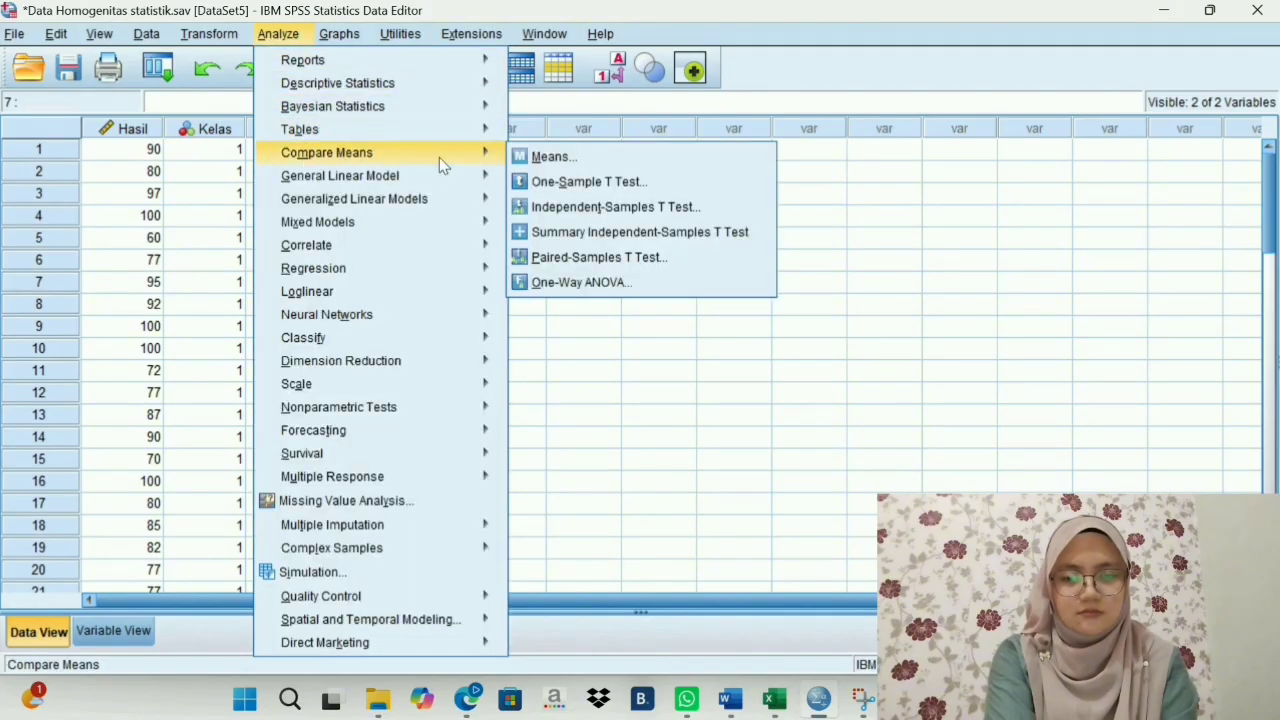
click(530, 284)
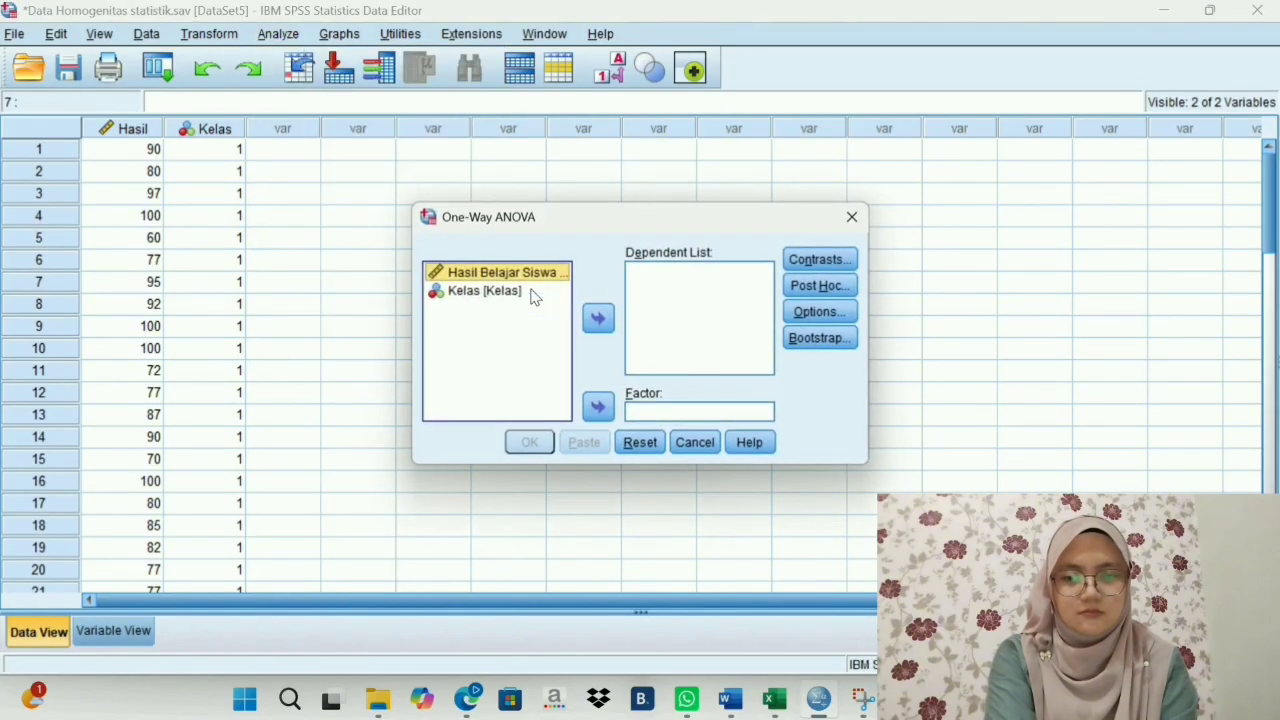
click(602, 326)
click(530, 282)
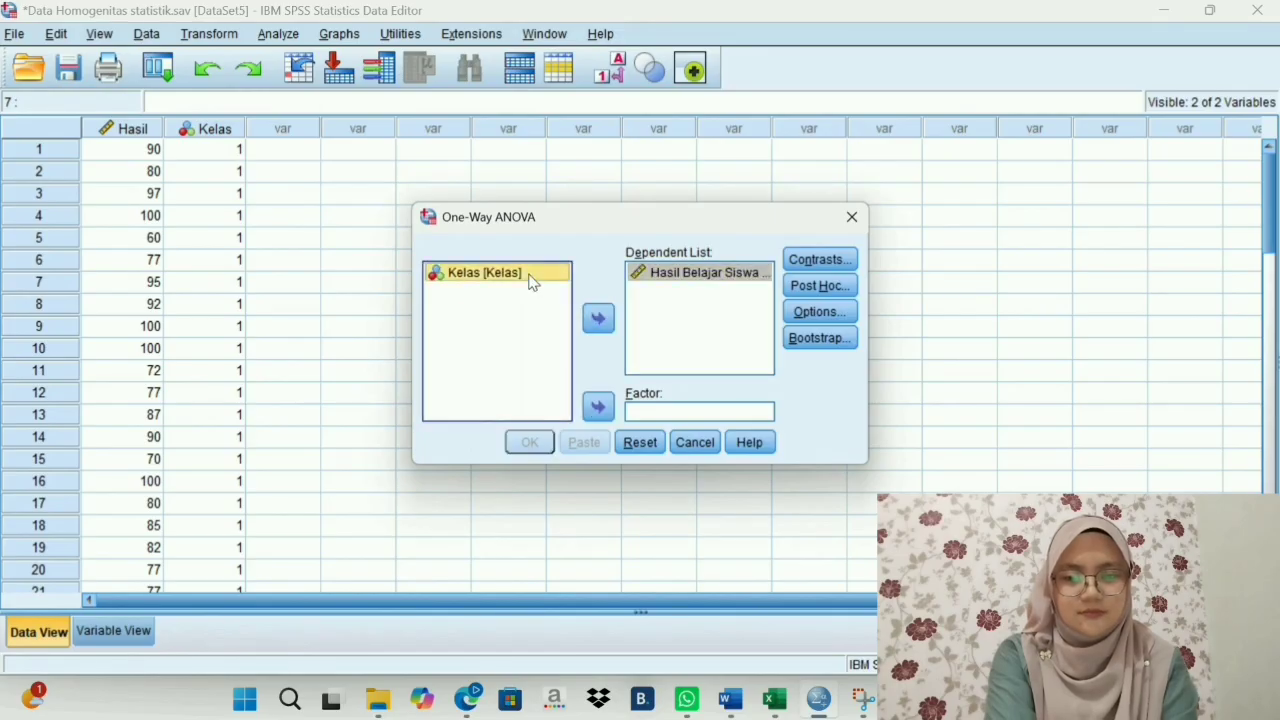
click(598, 410)
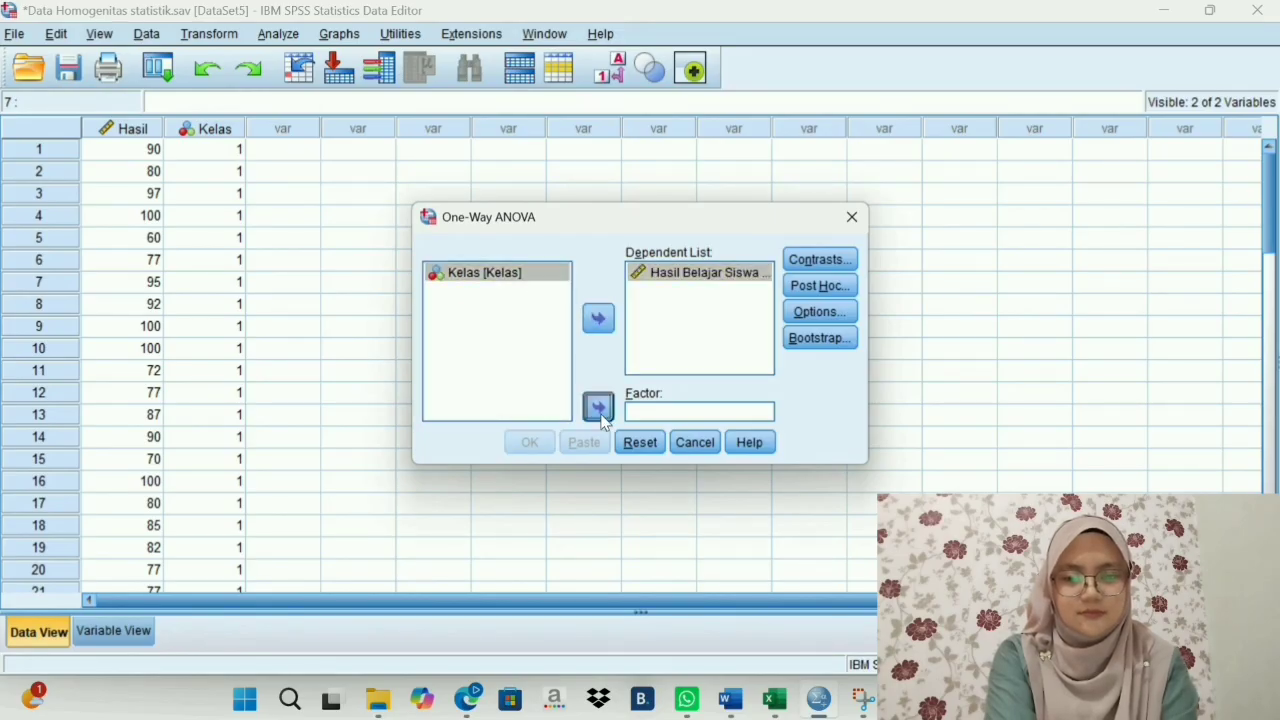
- Include the Homogeneity of variance test in the One-Way ANOVA options
click(843, 311)
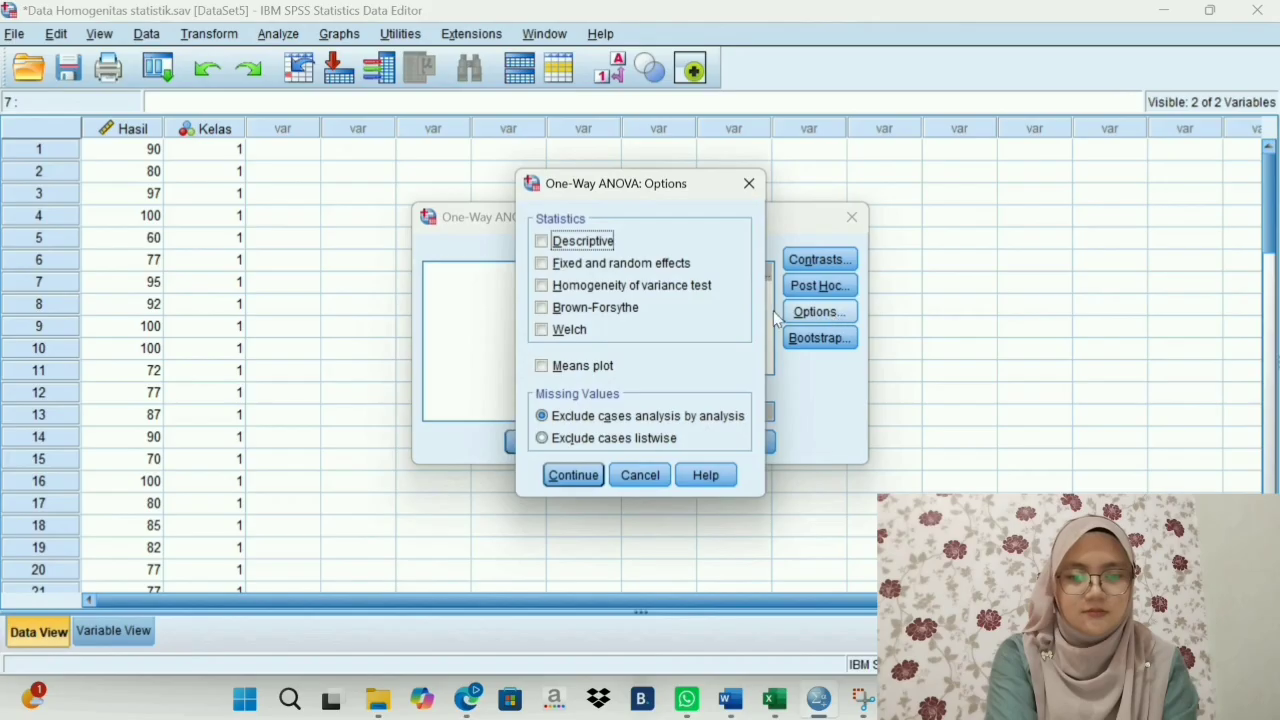
click(549, 287)
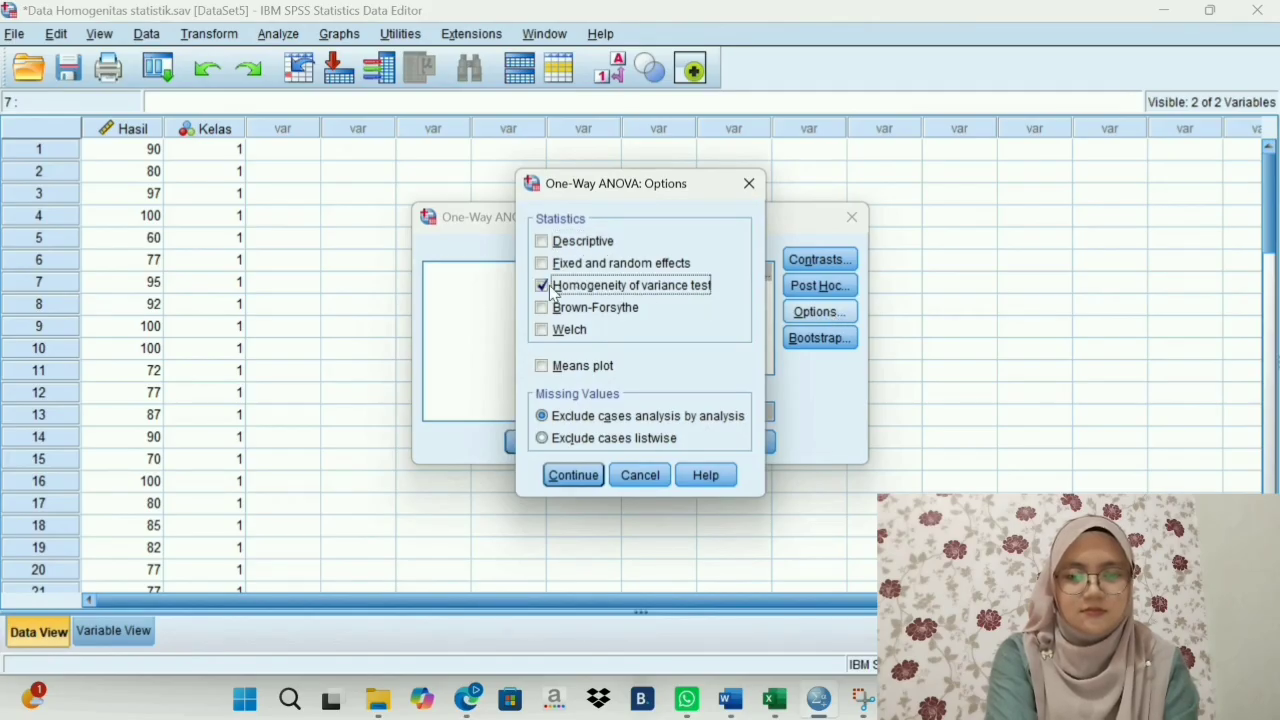
click(579, 477)
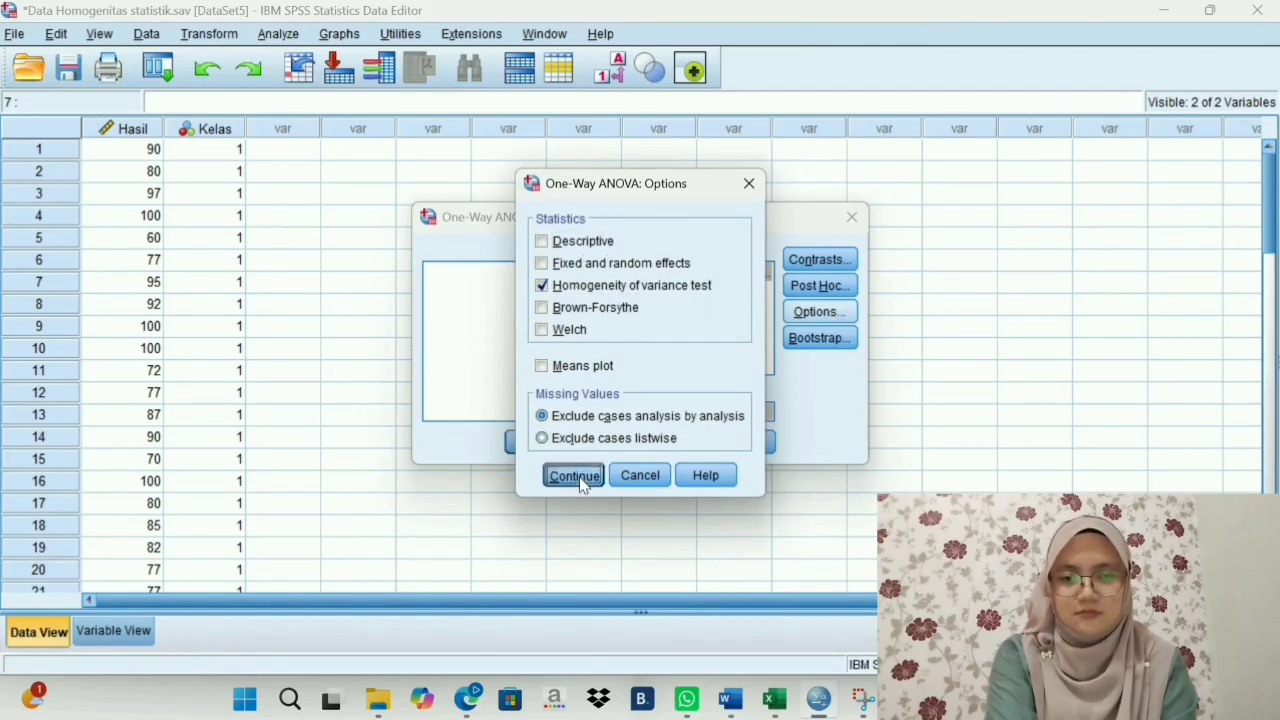
- Apply the One-Way ANOVA options and run the analysis of Hasil Belajar Siswa by Kelas
click(528, 448)
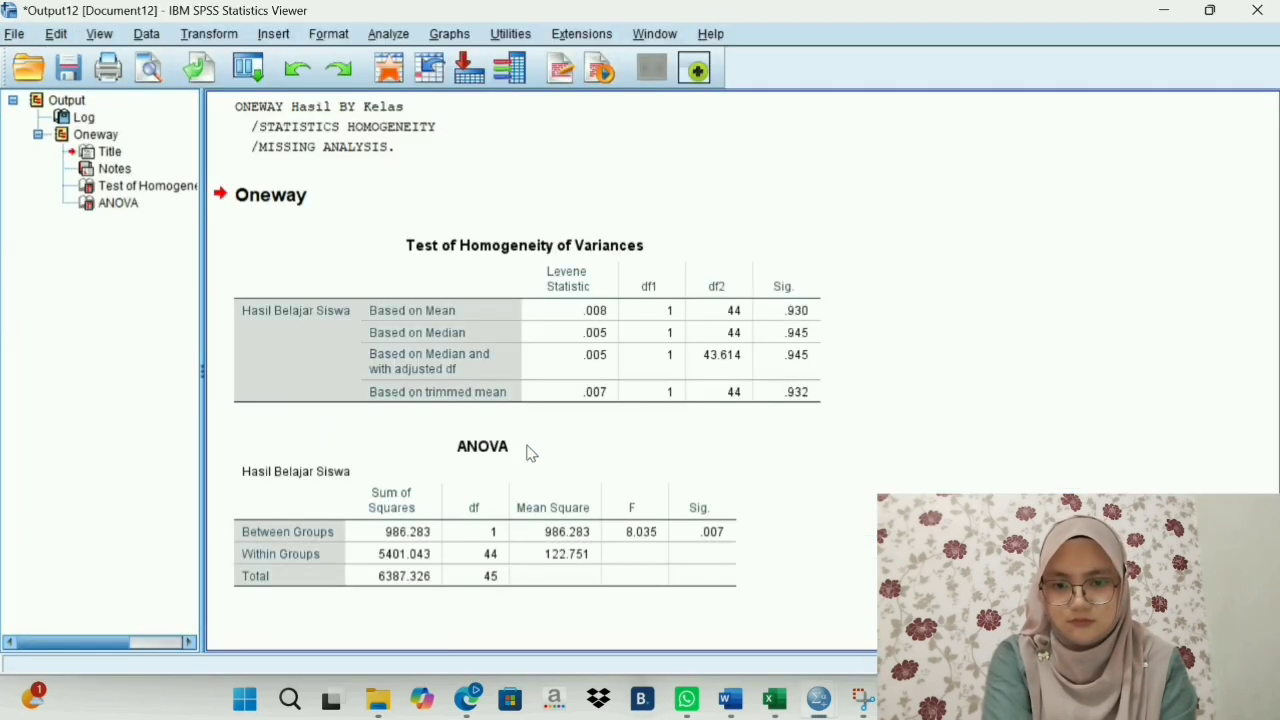
click(530, 453)
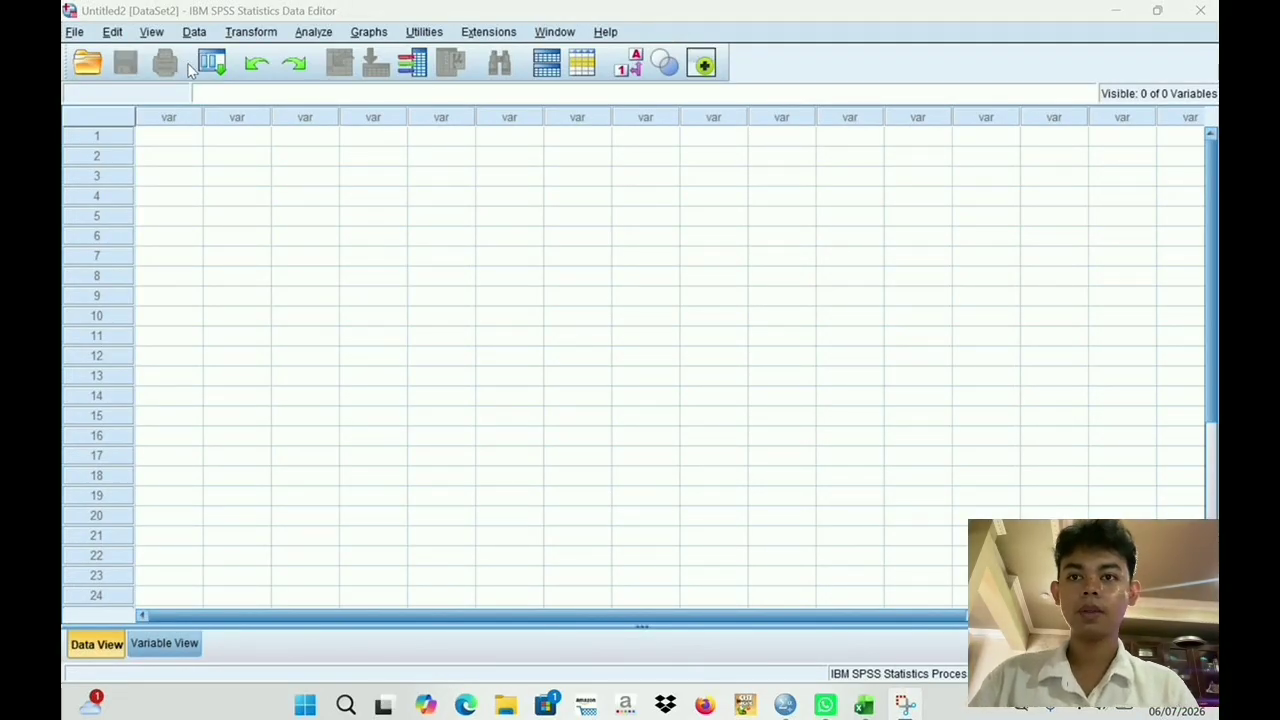
- Open the dataset Data Homogenitas.sav from the Desktop
click(90, 65)
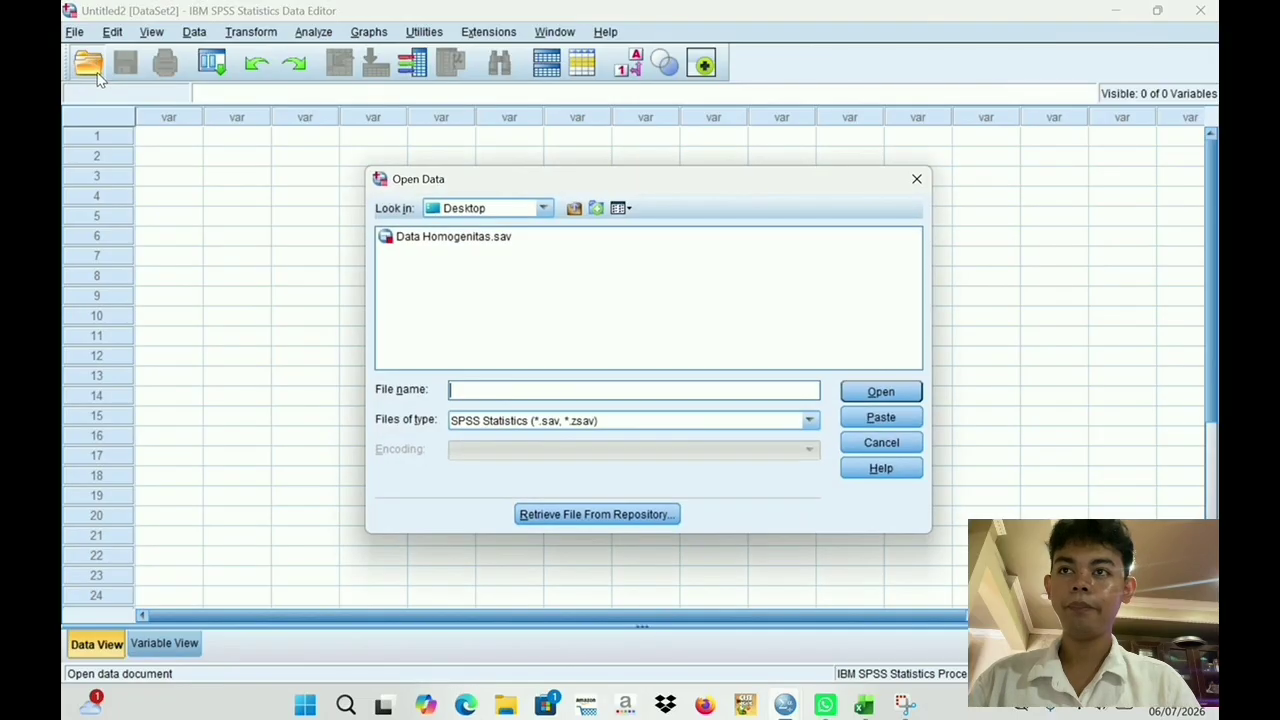
click(472, 251)
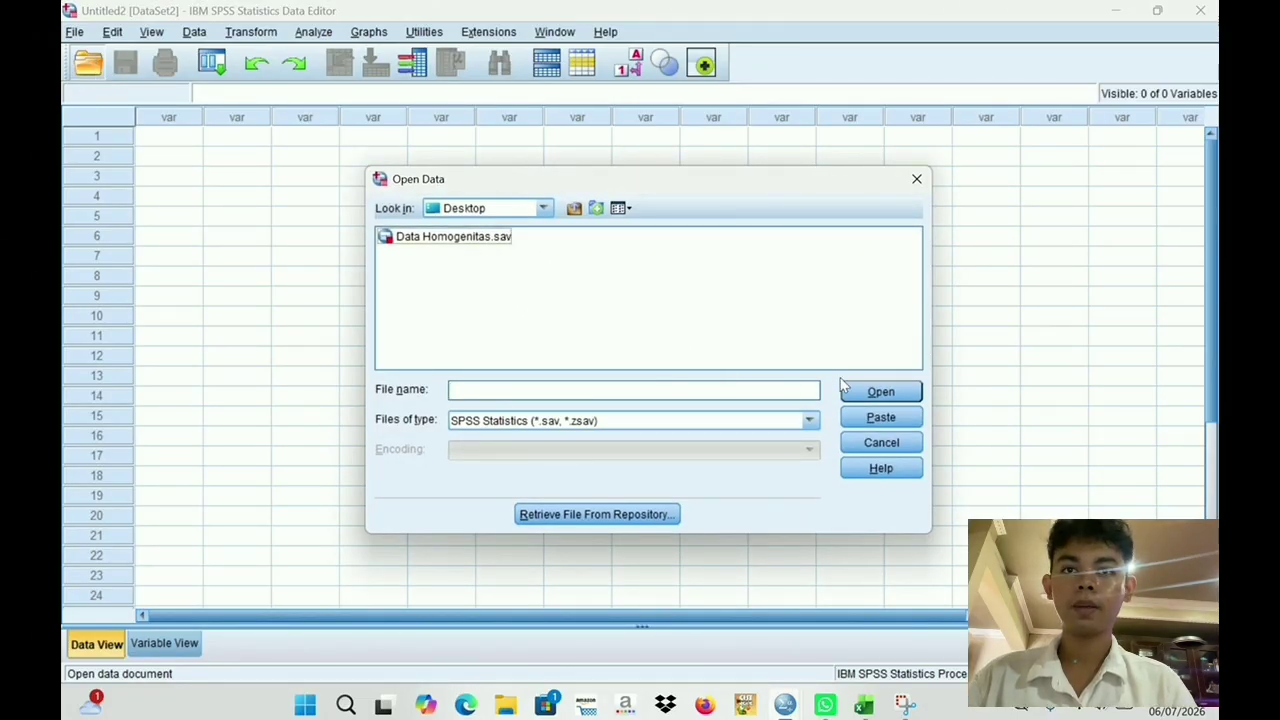
click(900, 394)
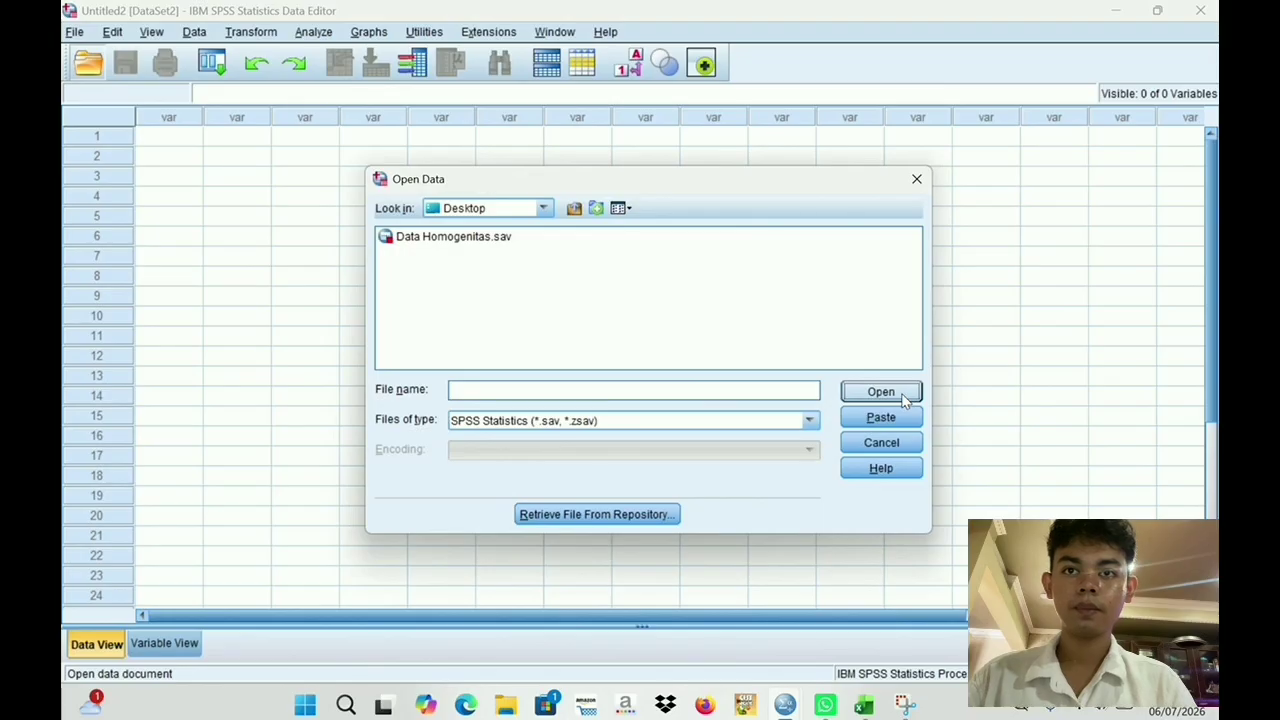
click(901, 396)
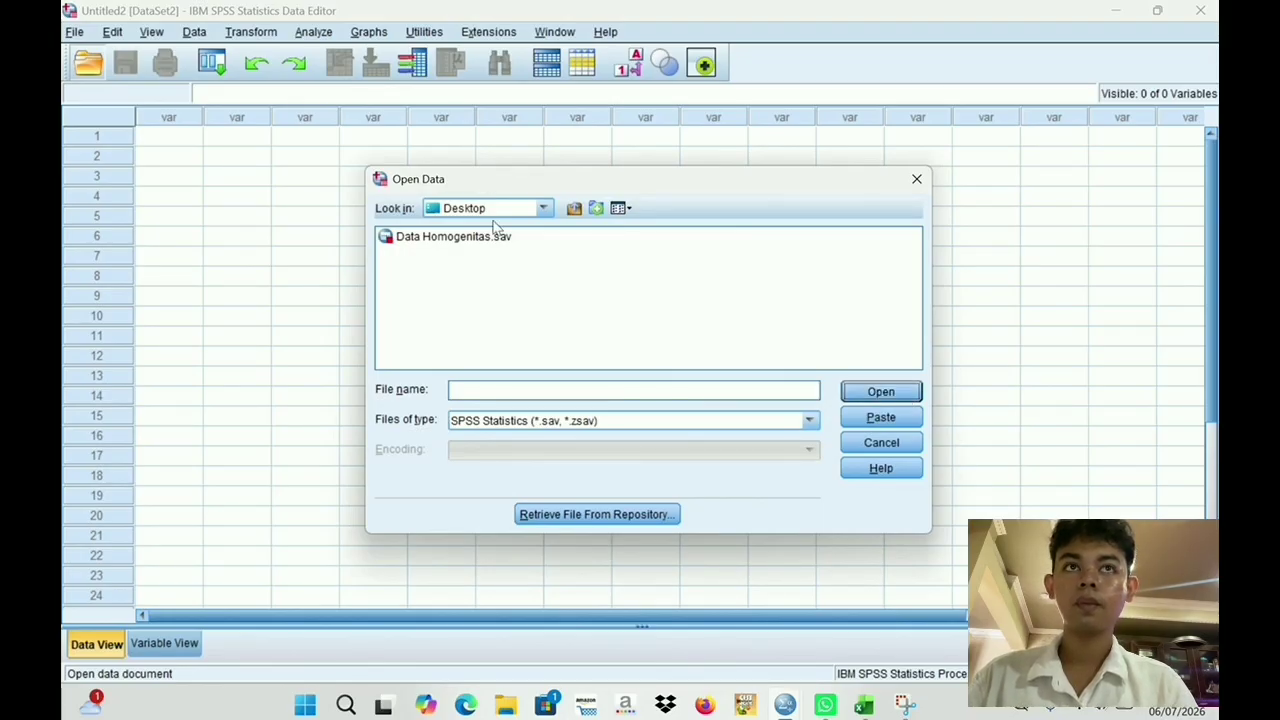
click(490, 240)
click(878, 393)
click(640, 374)
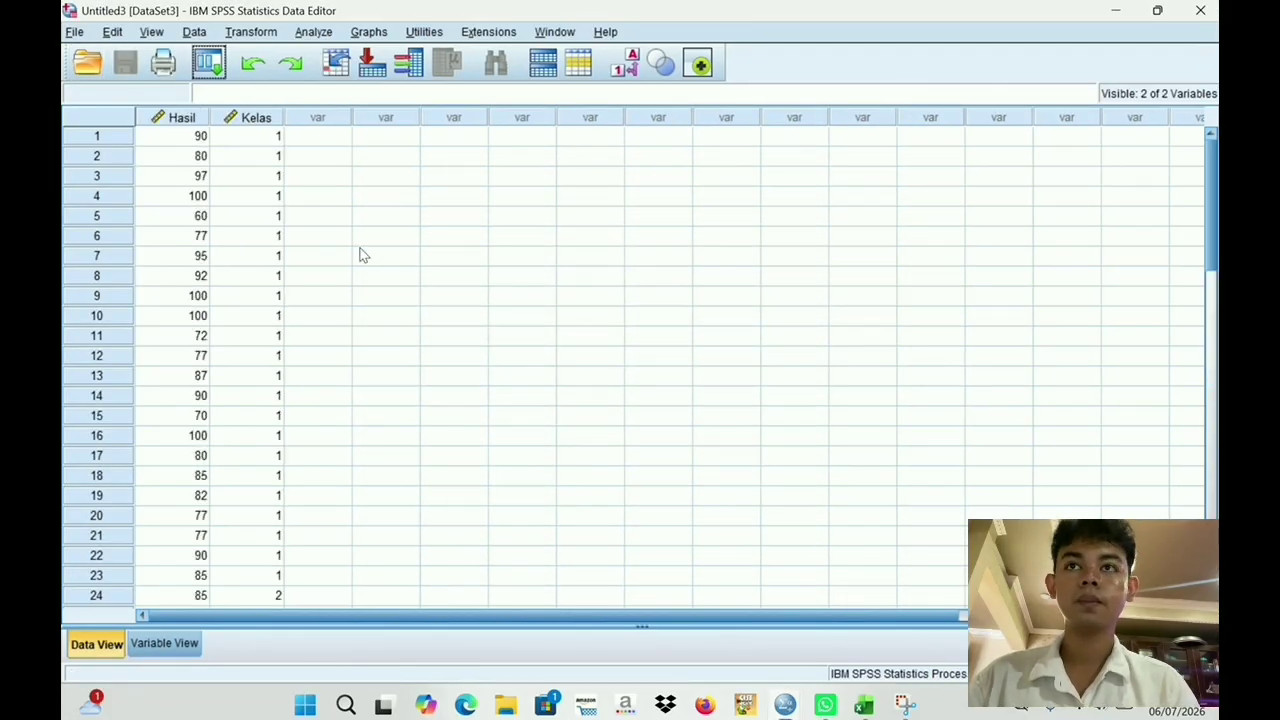
- Examine the Hasil scores and Kelas codes across all rows of the dataset
scroll(302, 212, down, 1)
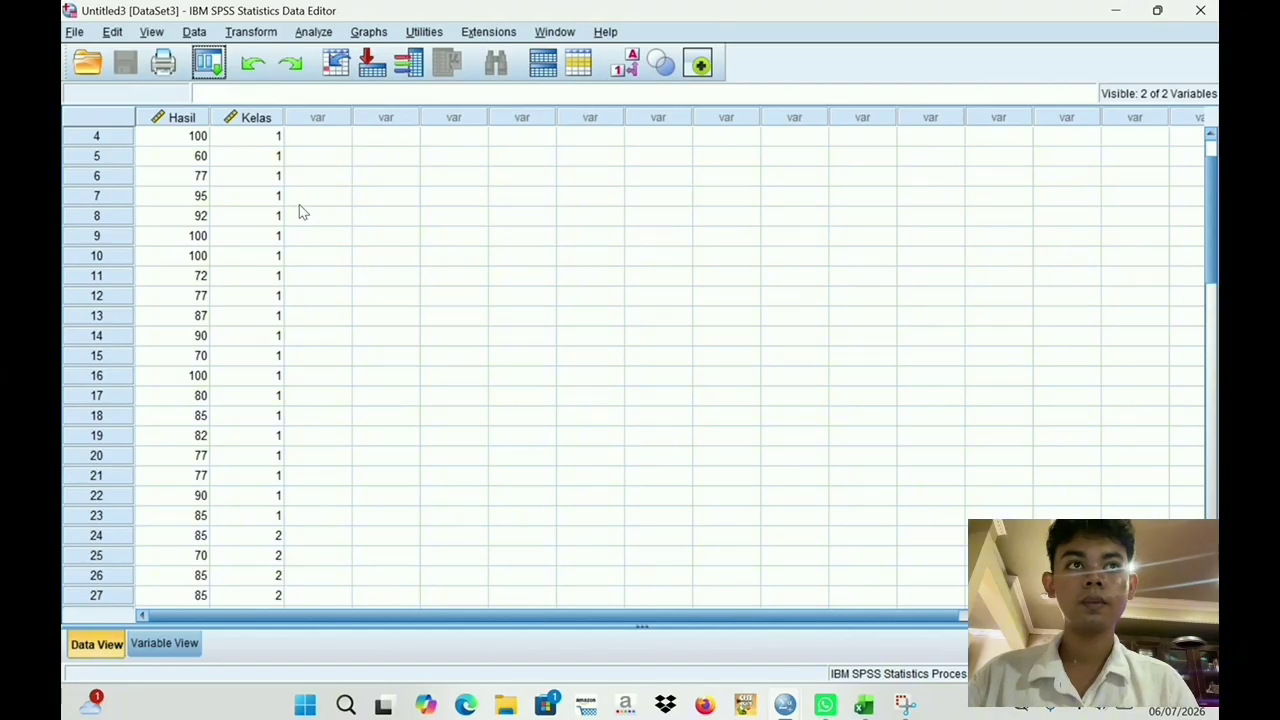
scroll(299, 212, down, 3)
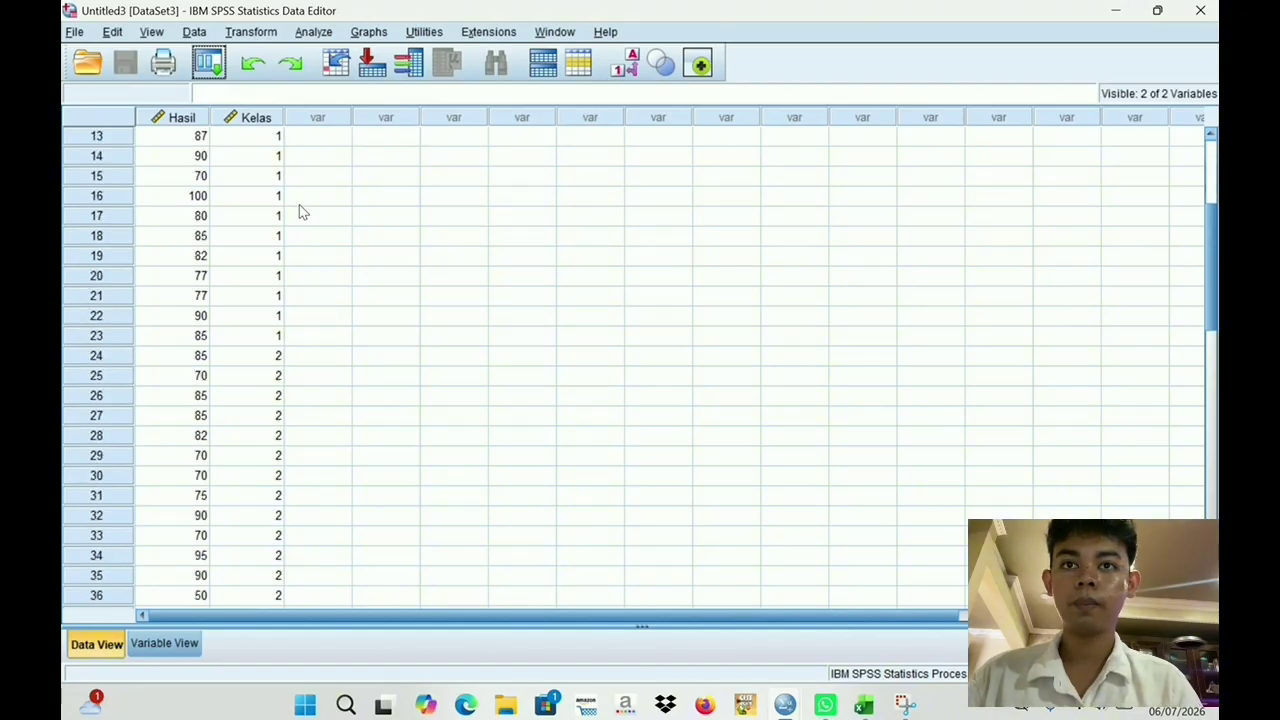
scroll(303, 212, down, 1)
scroll(302, 212, up, 5)
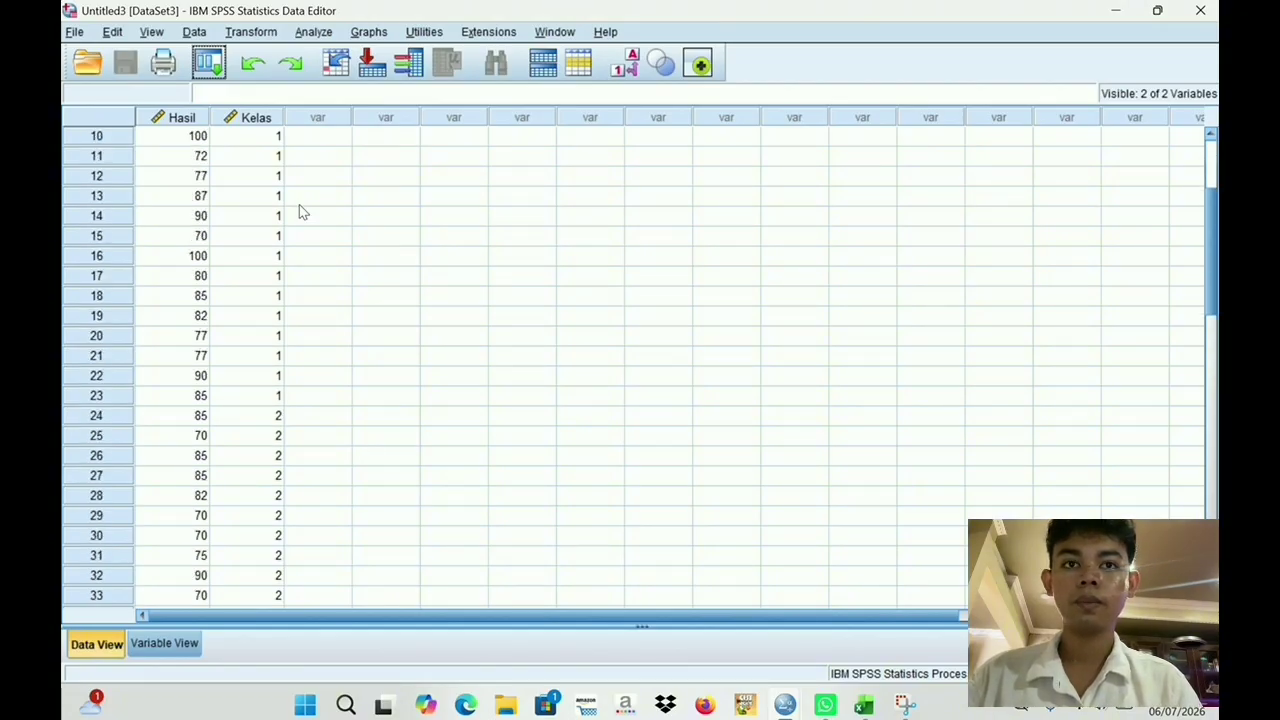
scroll(299, 206, down, 11)
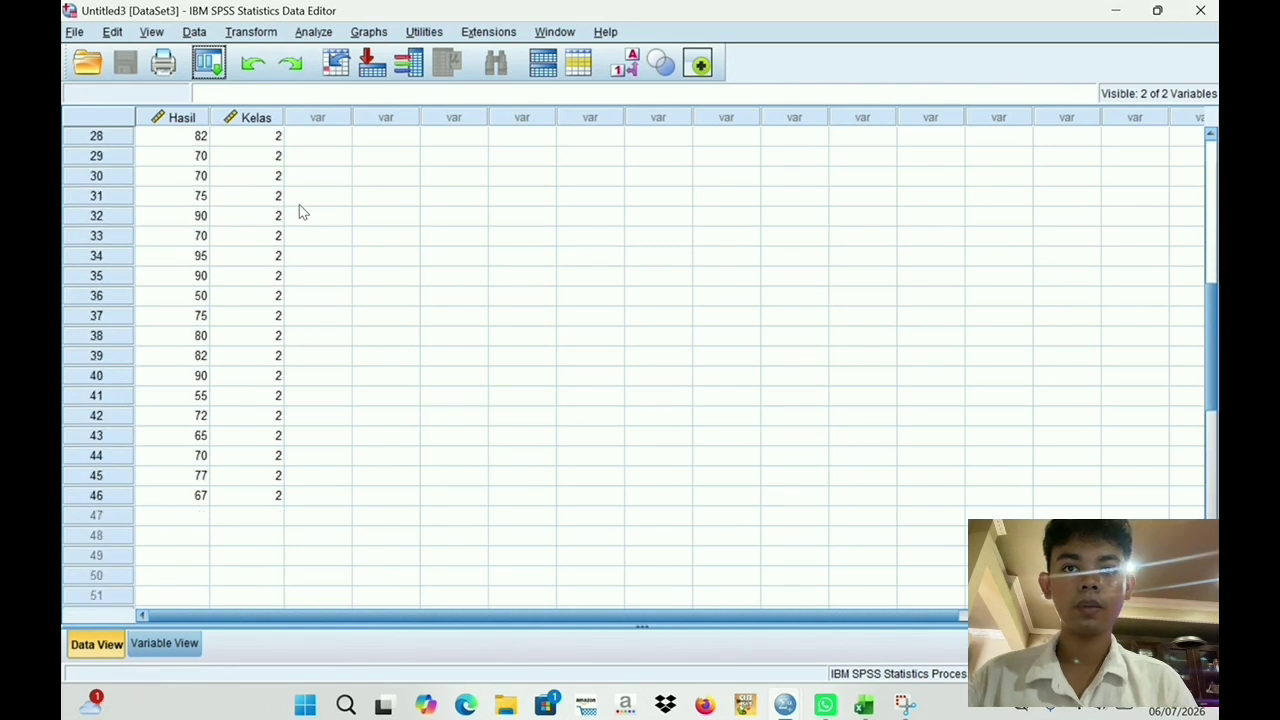
scroll(299, 206, up, 2)
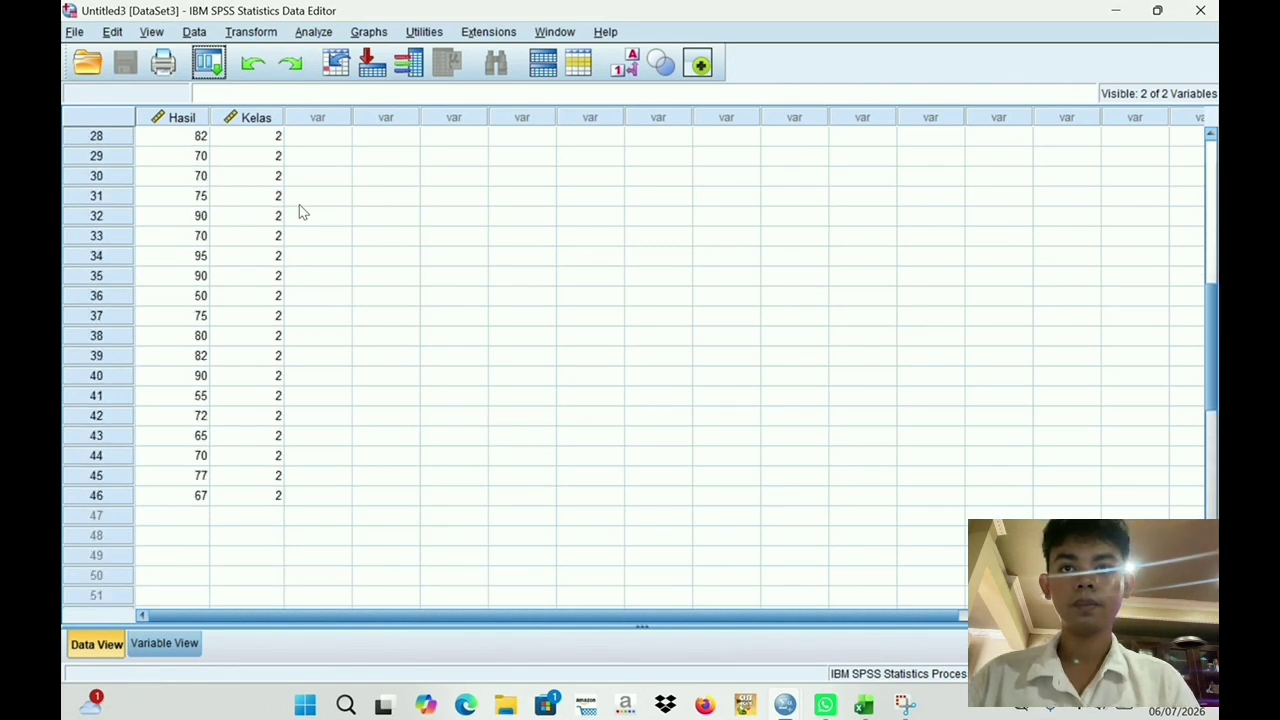
scroll(299, 206, up, 2)
scroll(299, 211, up, 1)
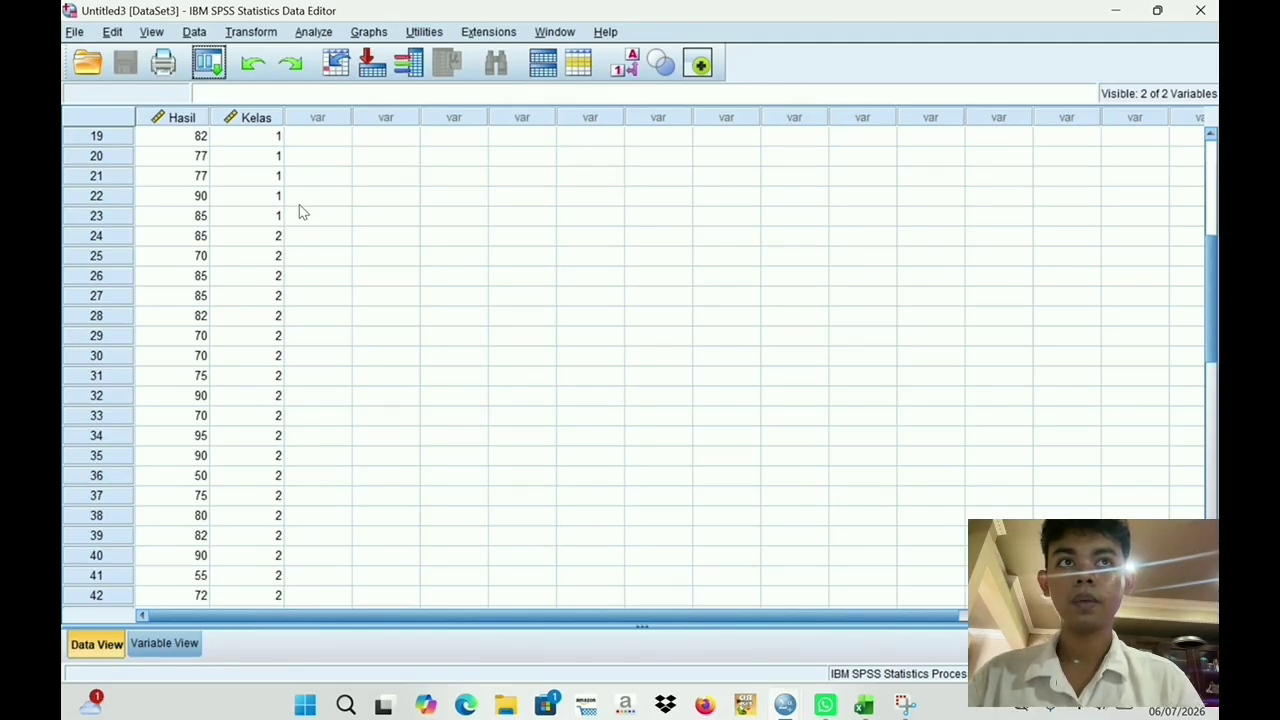
scroll(303, 211, down, 1)
scroll(300, 210, down, 2)
scroll(303, 212, up, 9)
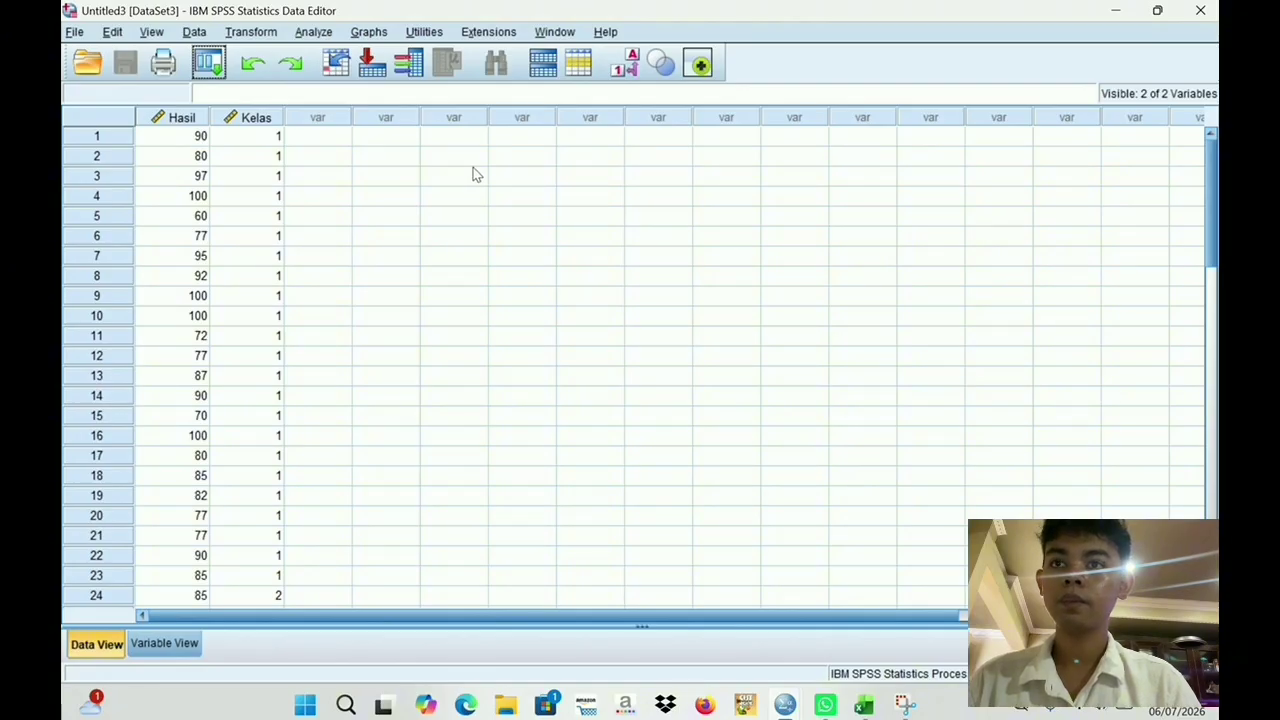
- Set up an Independent-Samples T Test with Hasil Belajar Siswa as test variable and Kelas as grouping variable
click(316, 36)
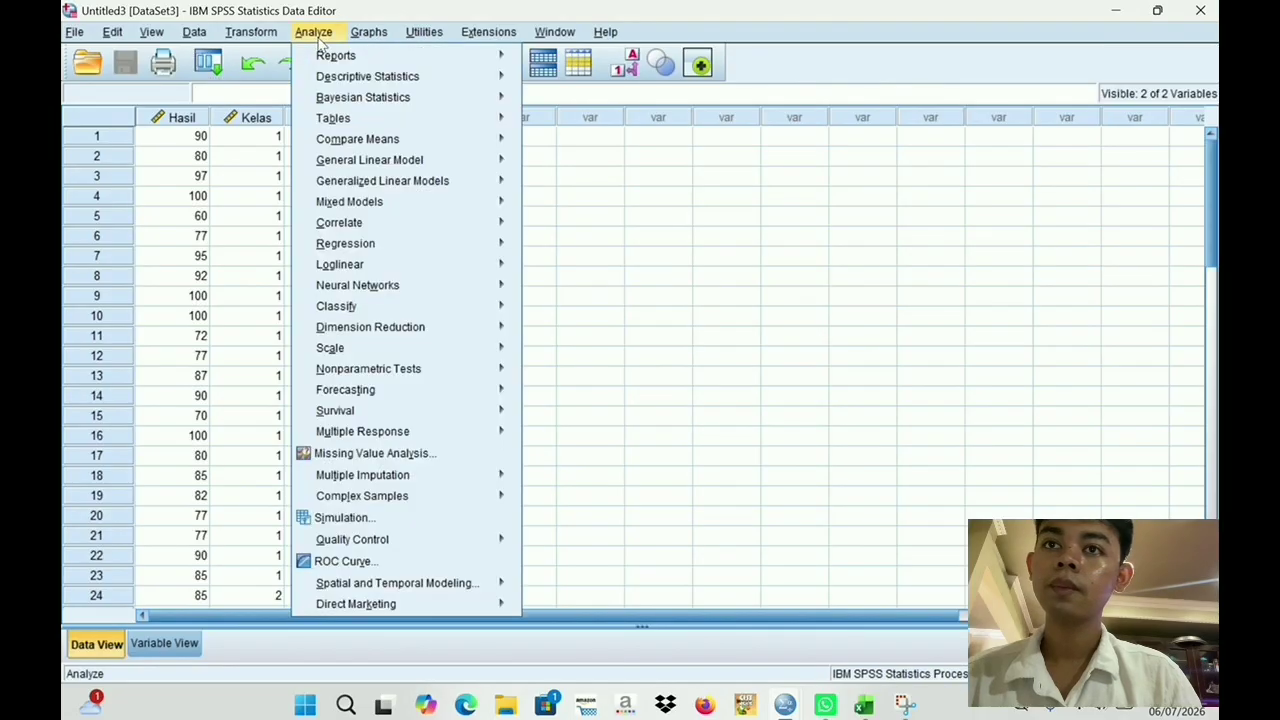
mouse_move(364, 86)
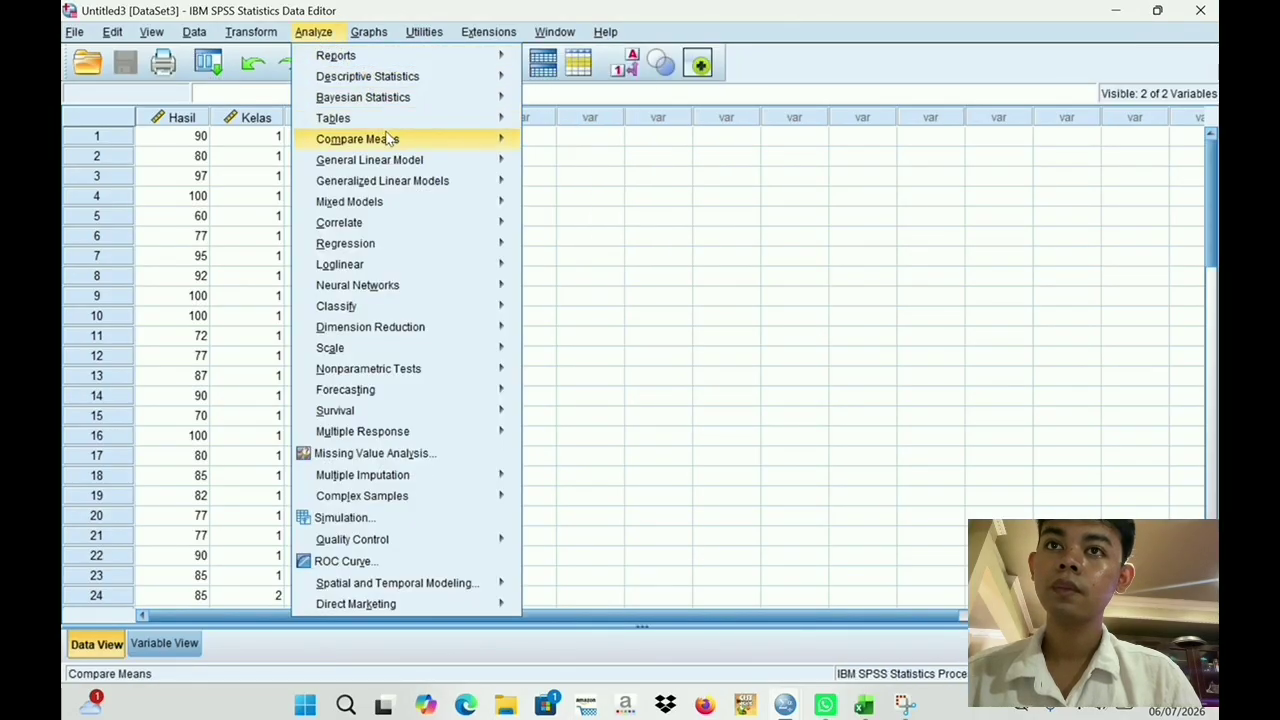
mouse_move(448, 154)
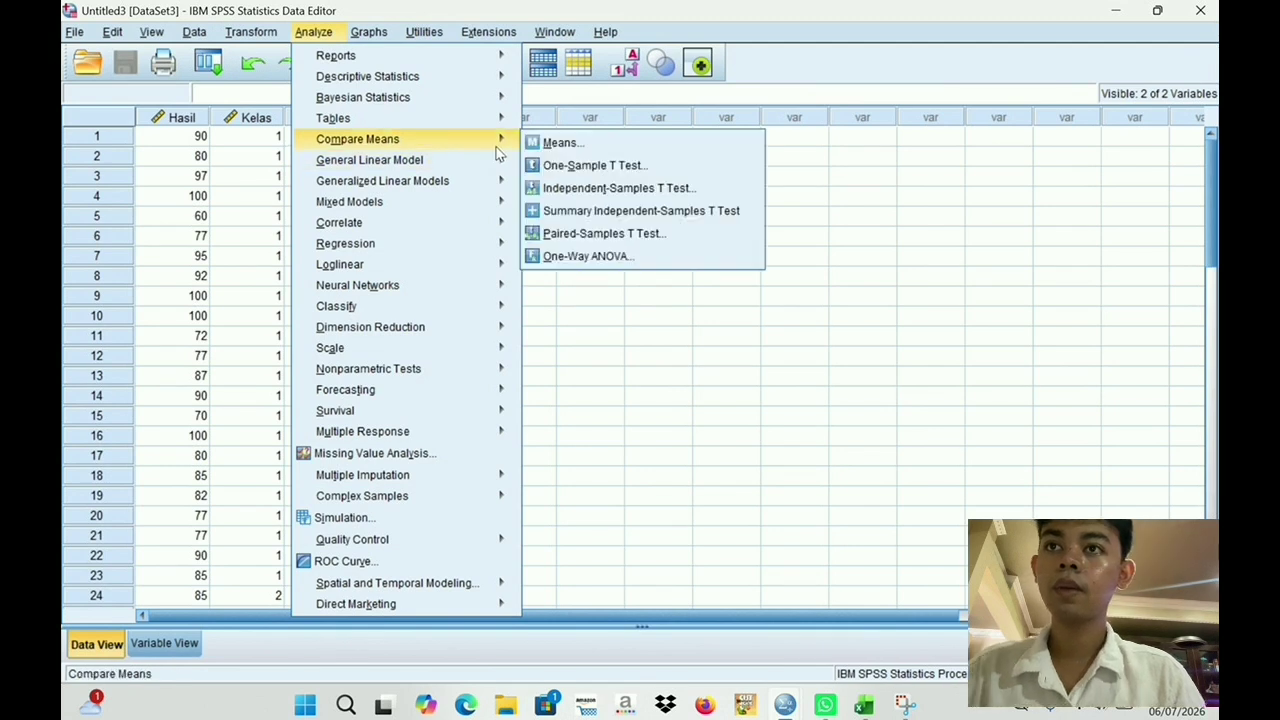
mouse_move(505, 142)
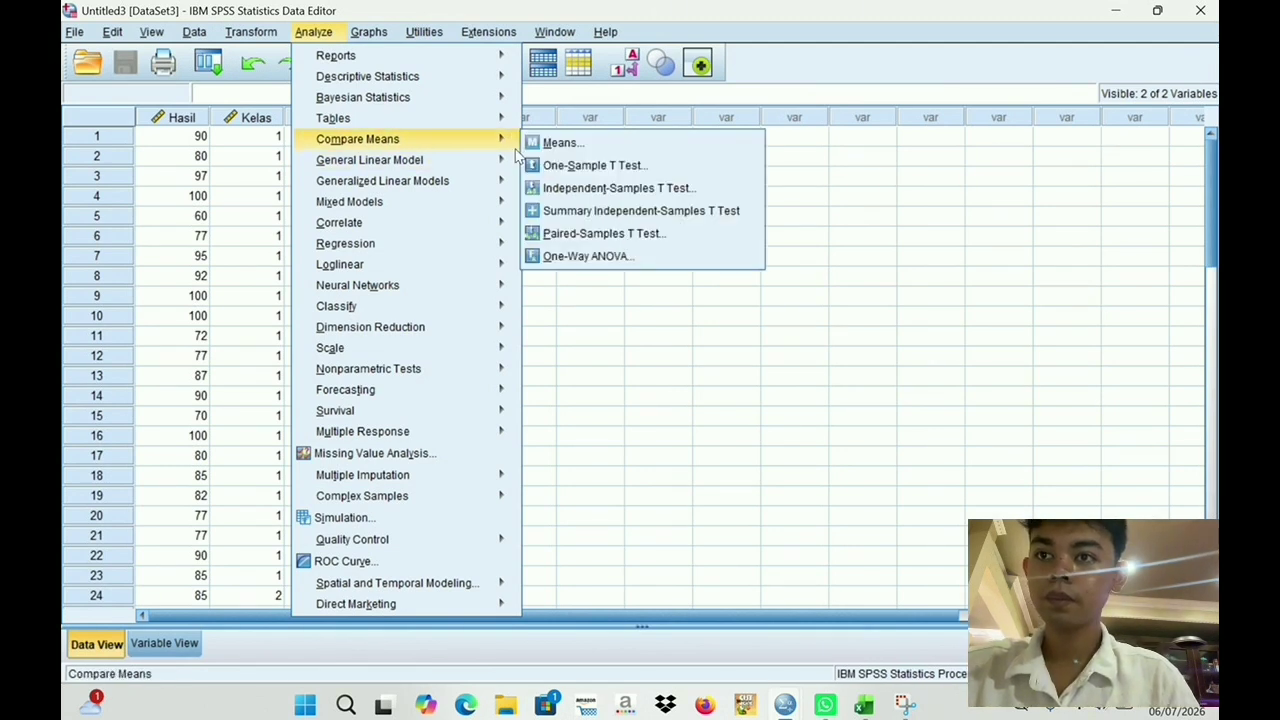
click(567, 190)
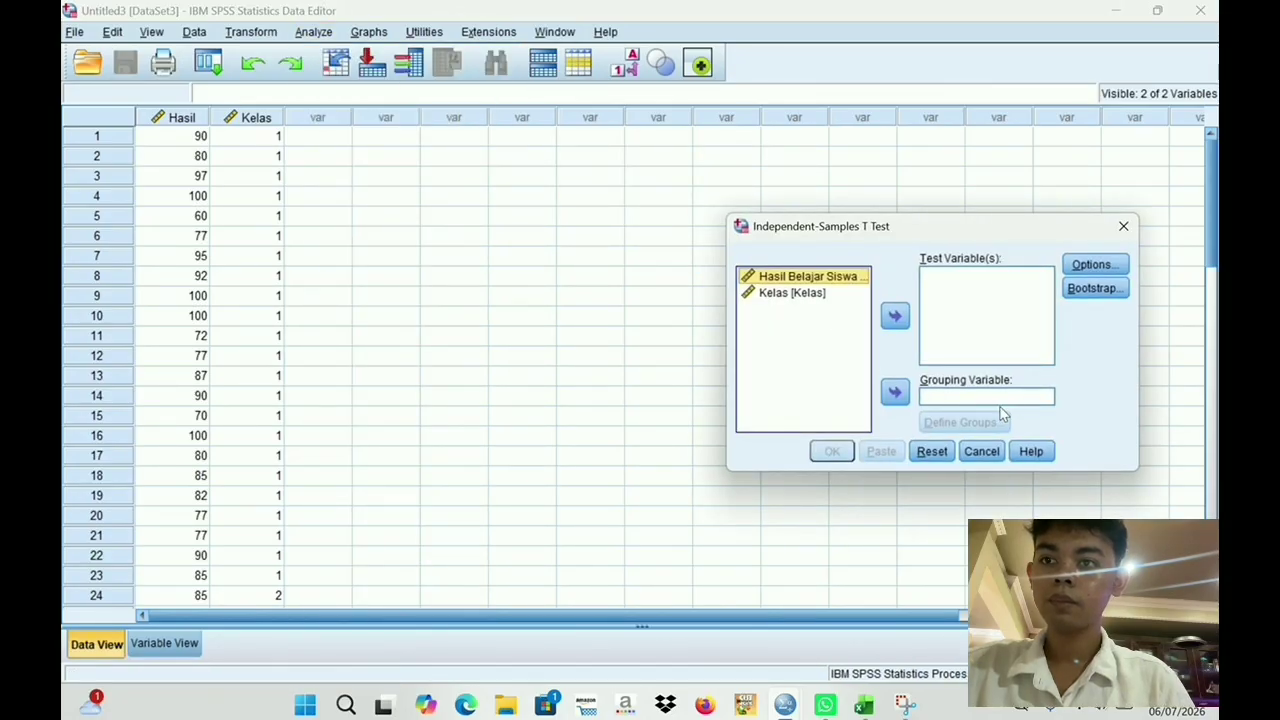
click(895, 315)
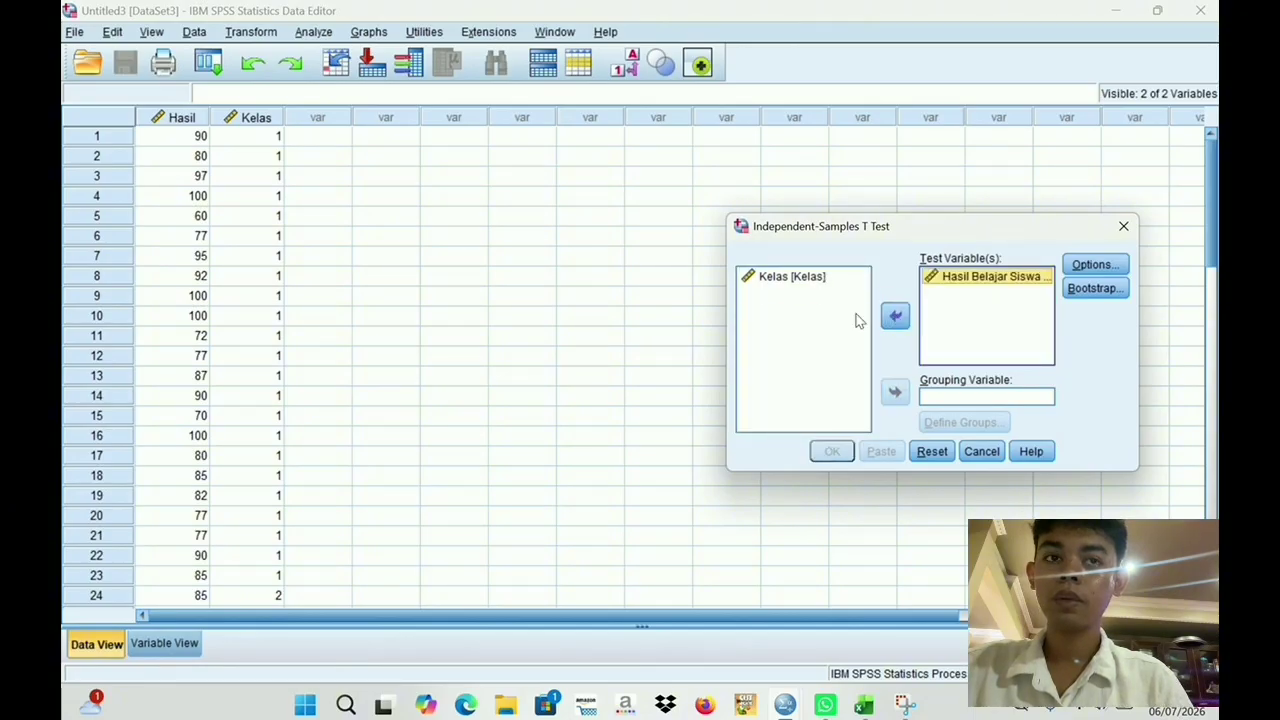
click(804, 283)
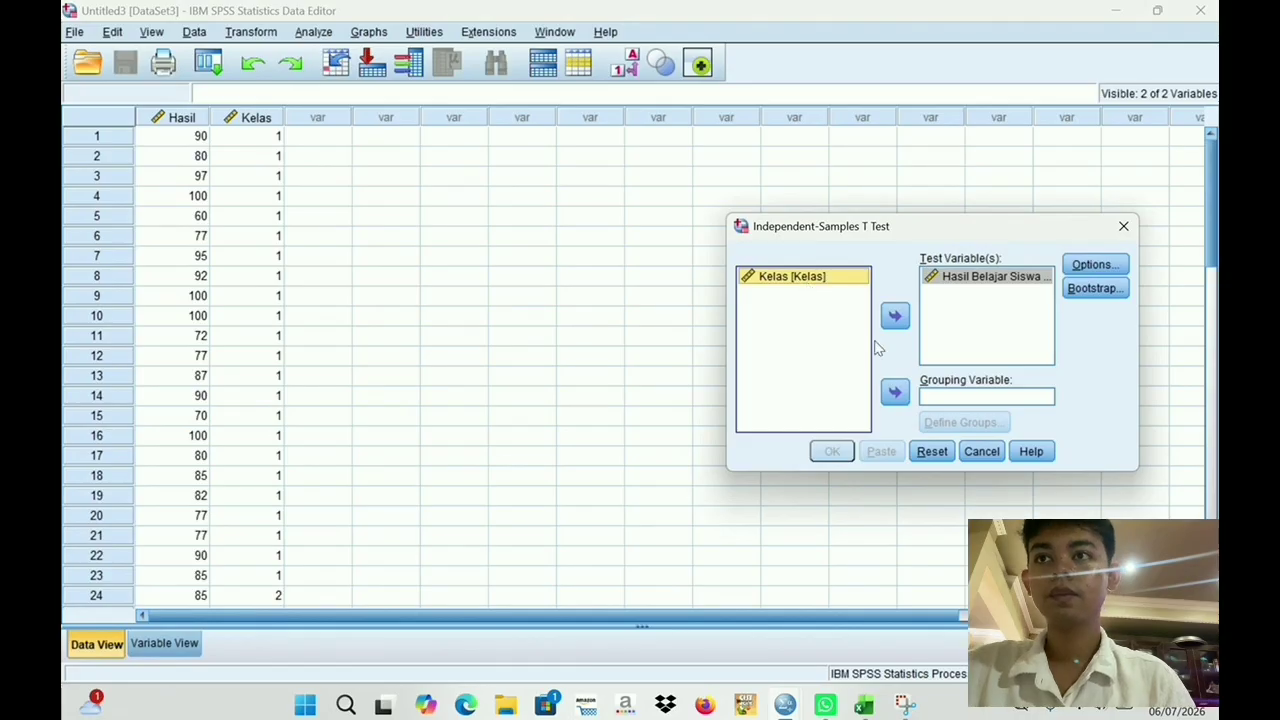
click(895, 392)
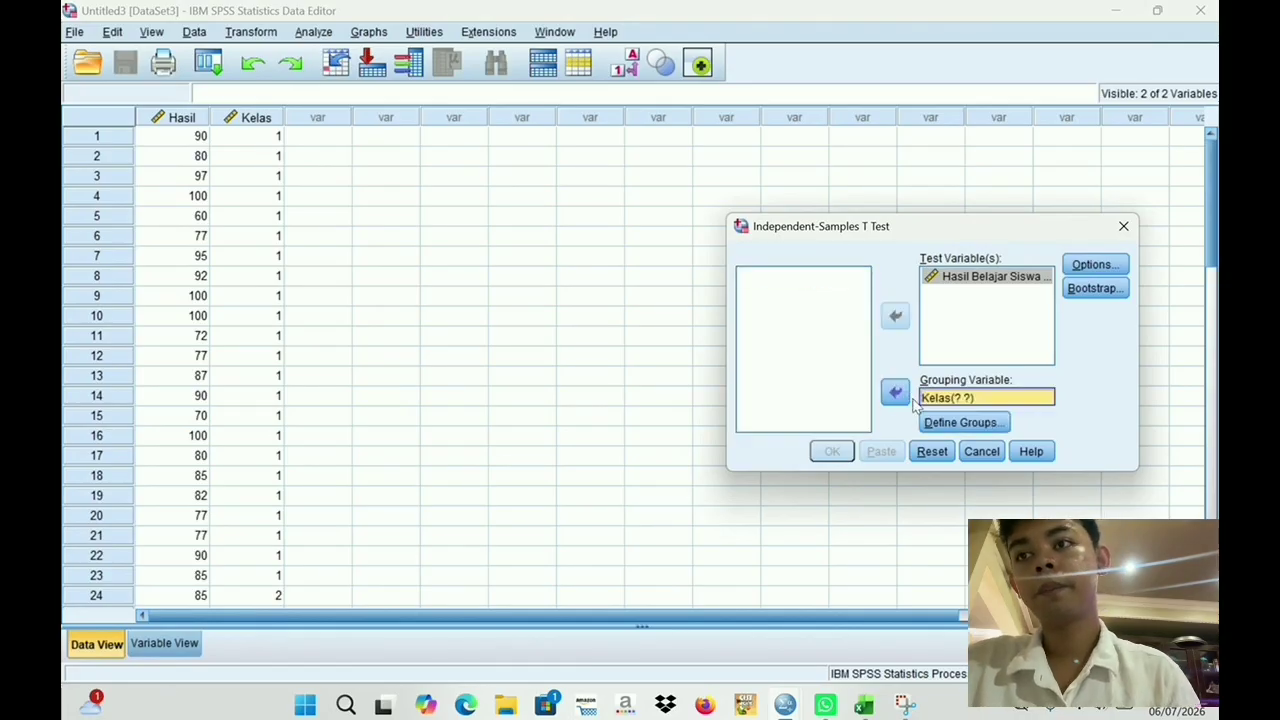
- Define the Kelas groups with values 1 and 2 and run the Independent-Samples T Test
click(953, 425)
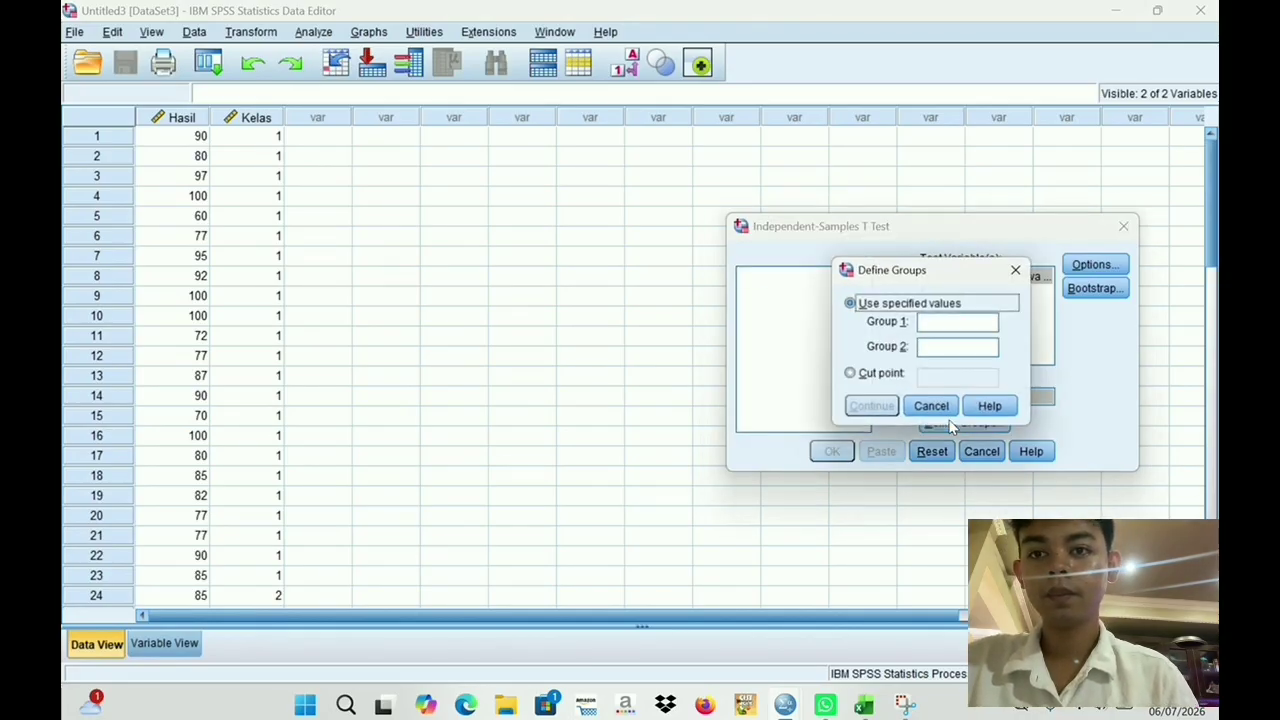
click(947, 325)
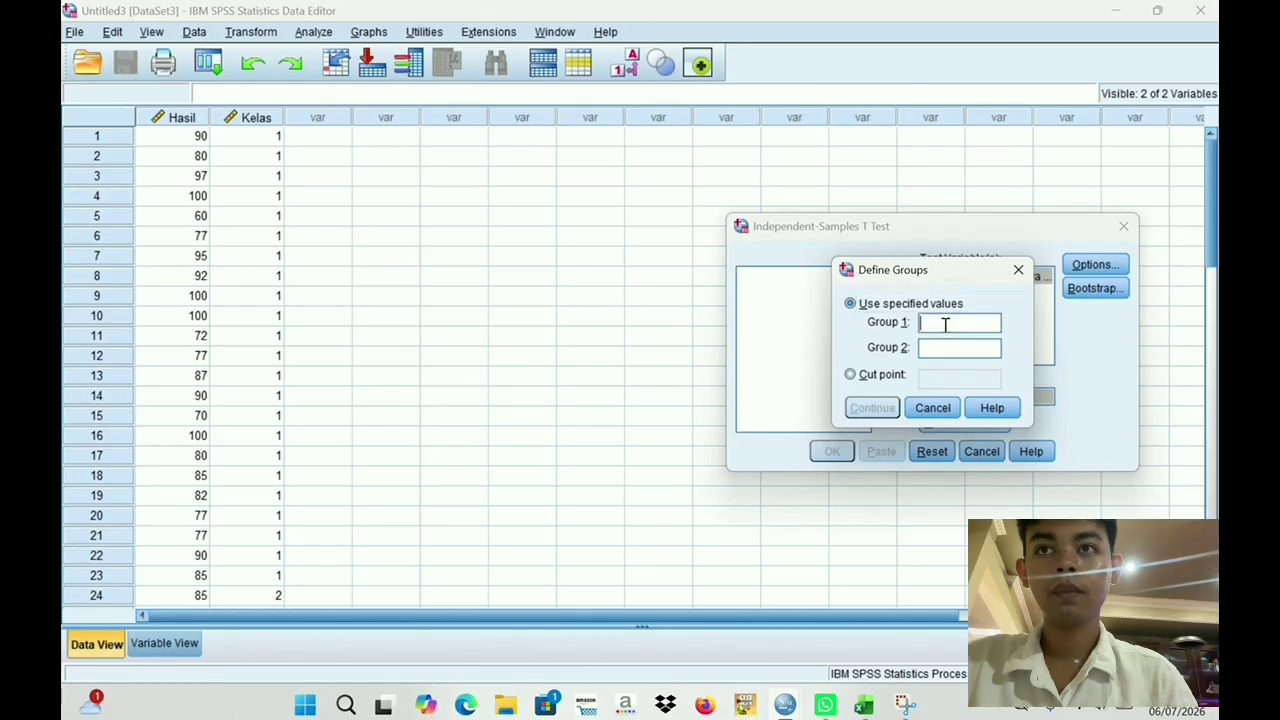
text(1)
click(942, 343)
text(2)
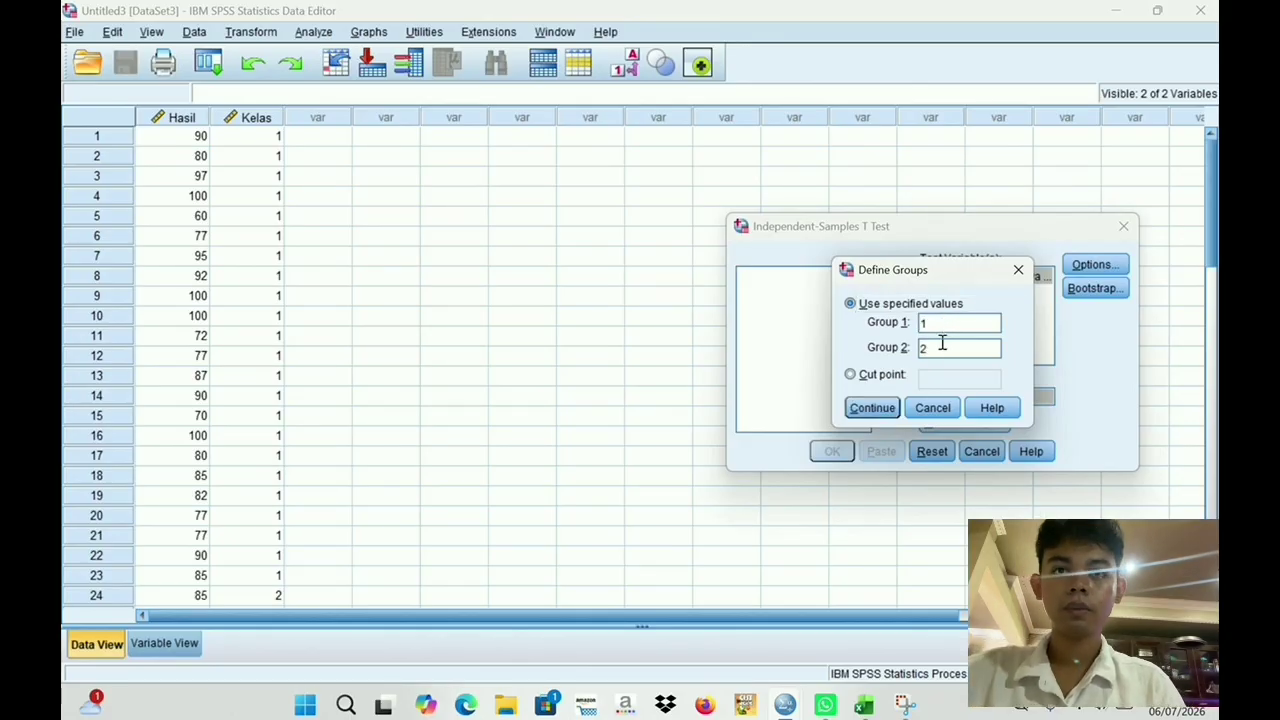
click(873, 409)
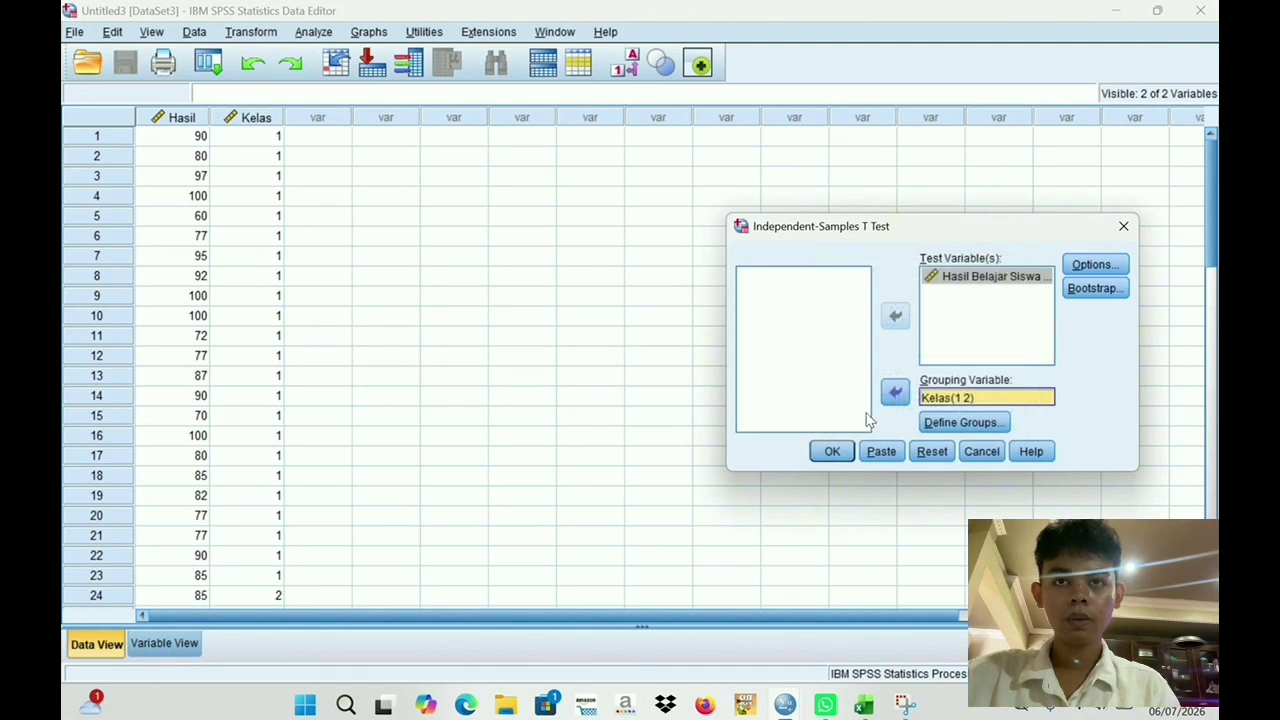
click(832, 451)
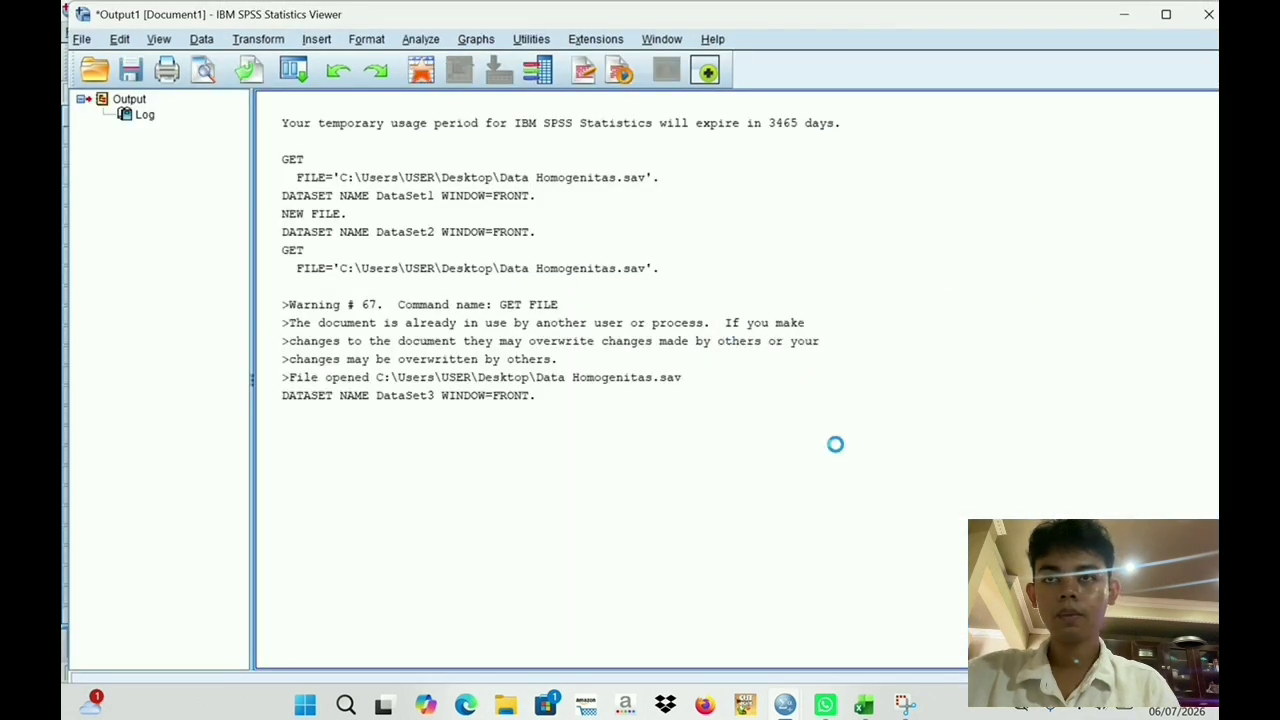